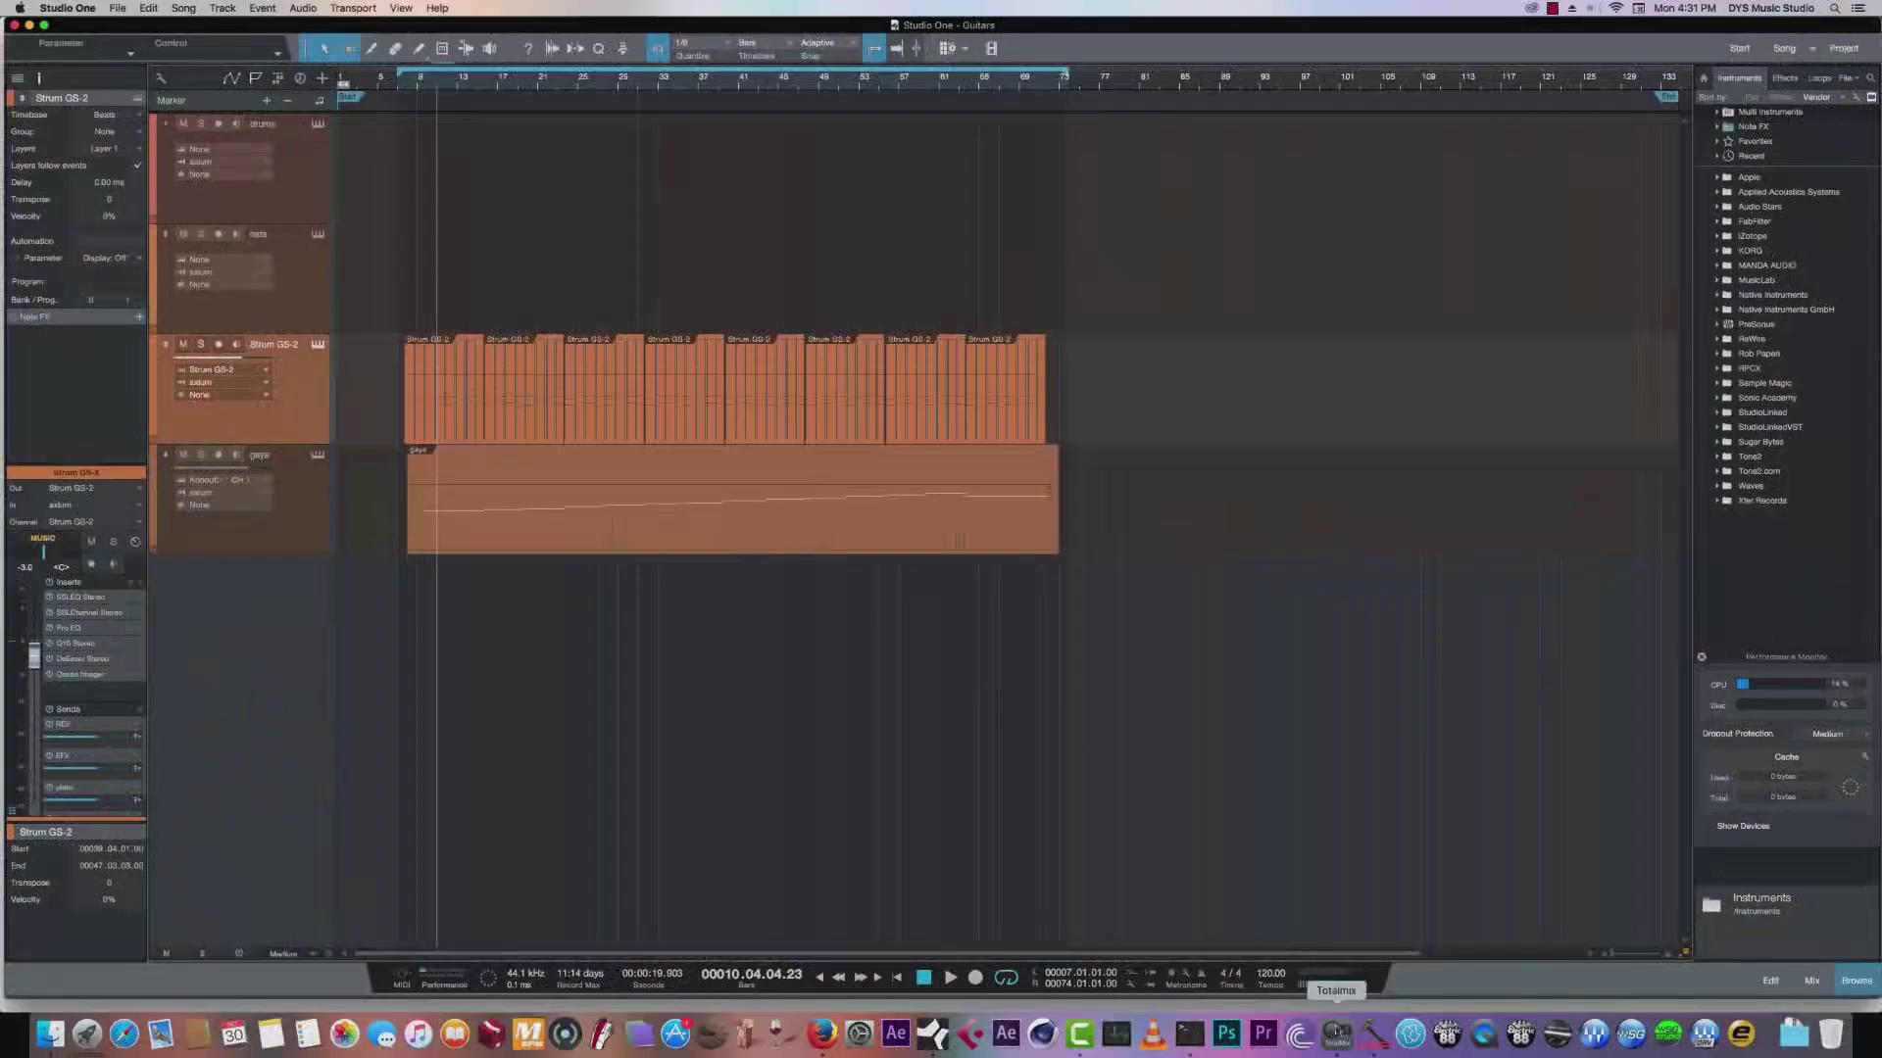
Glance at the TotalMix FX mixer, then record-arm the Strum GS-2 guitar track.
left_click(1338, 1032)
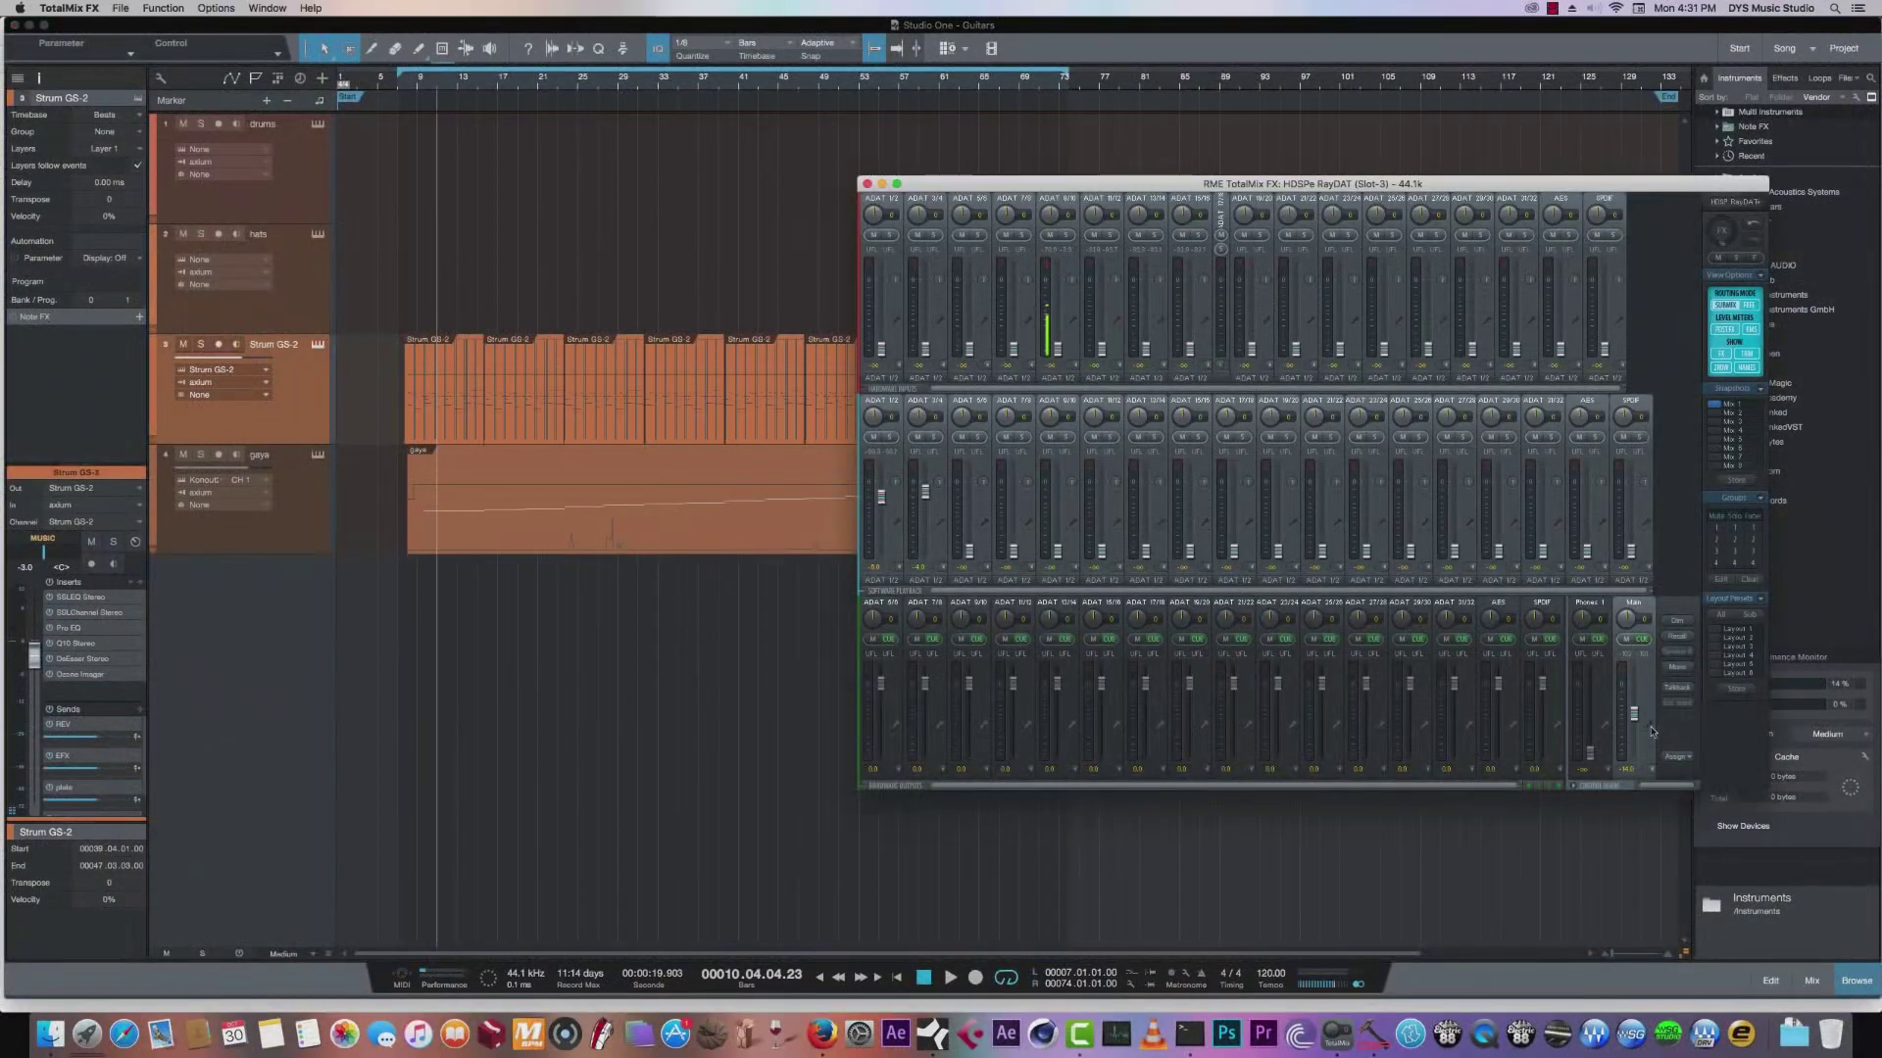
left_click(316, 419)
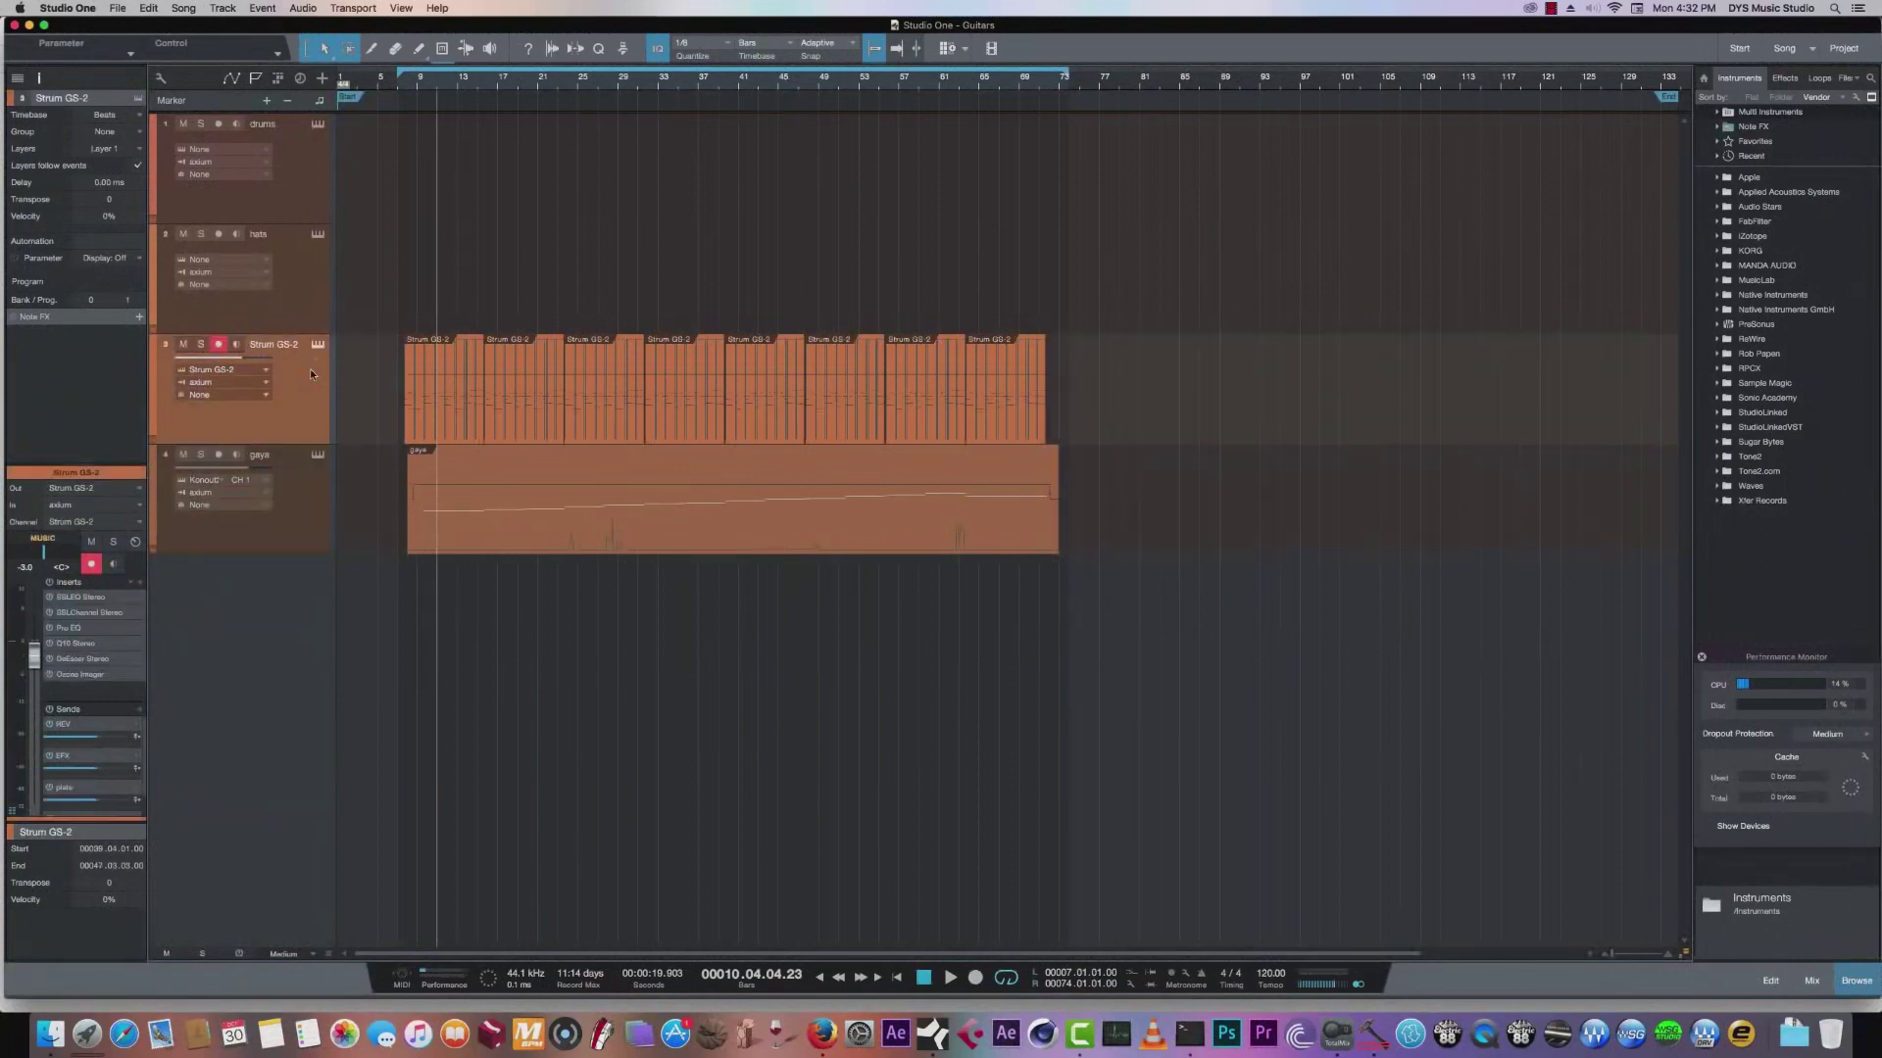
Check the Strum GS-2 and gaya Kontakt instrument windows, leaving gaya selected and record-armed.
key("F11")
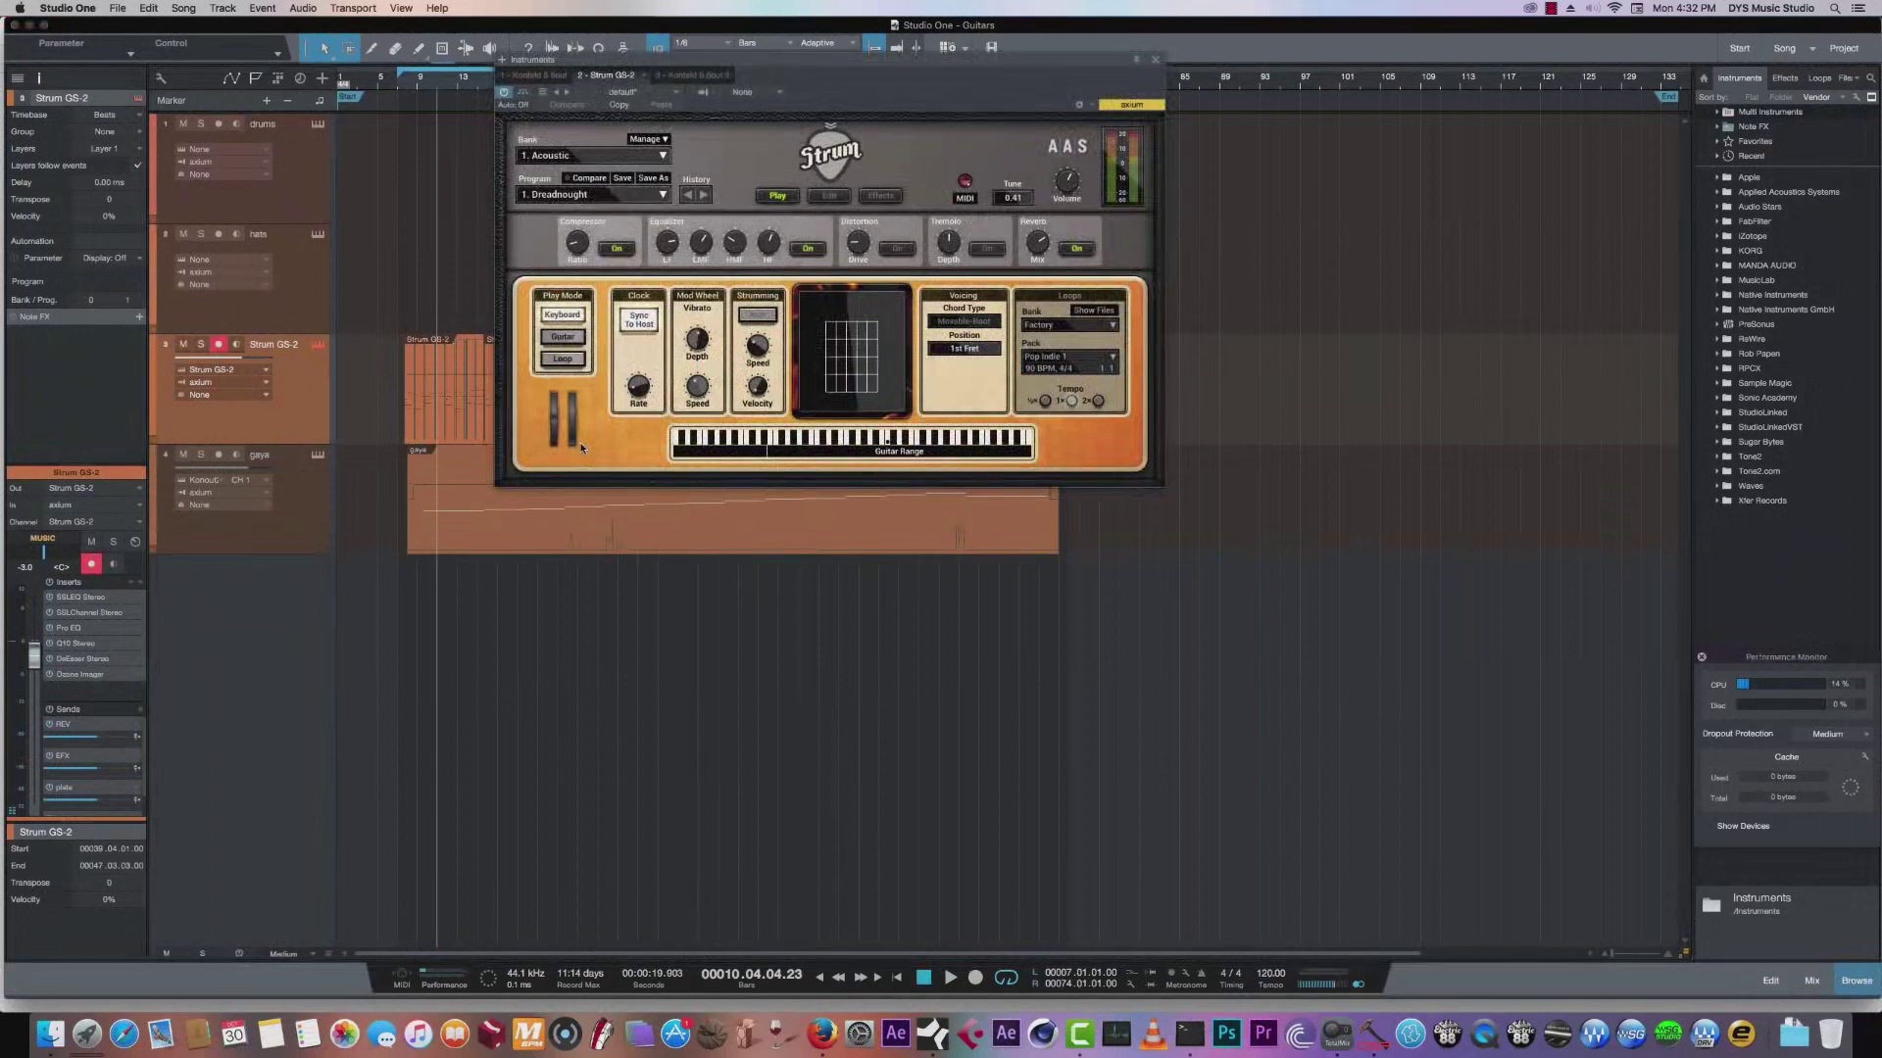
left_click(1156, 59)
left_click(316, 454)
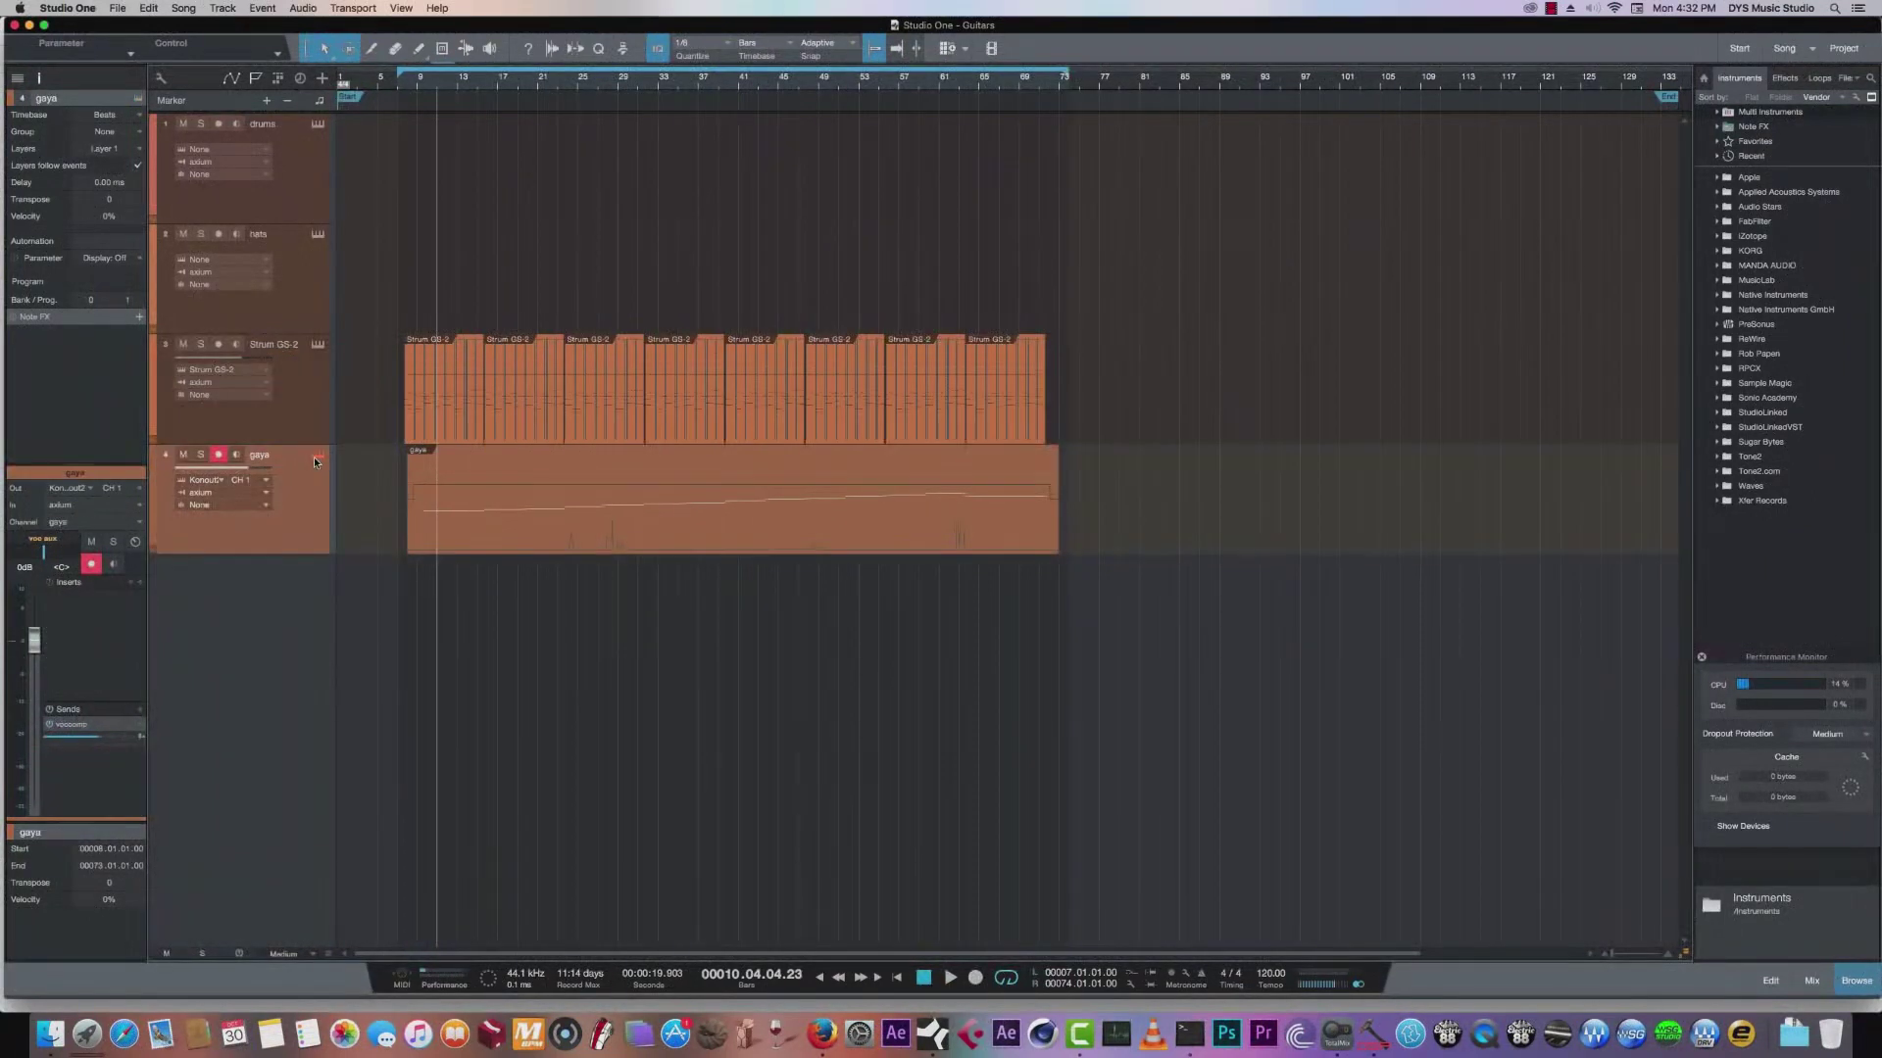
left_click(314, 456)
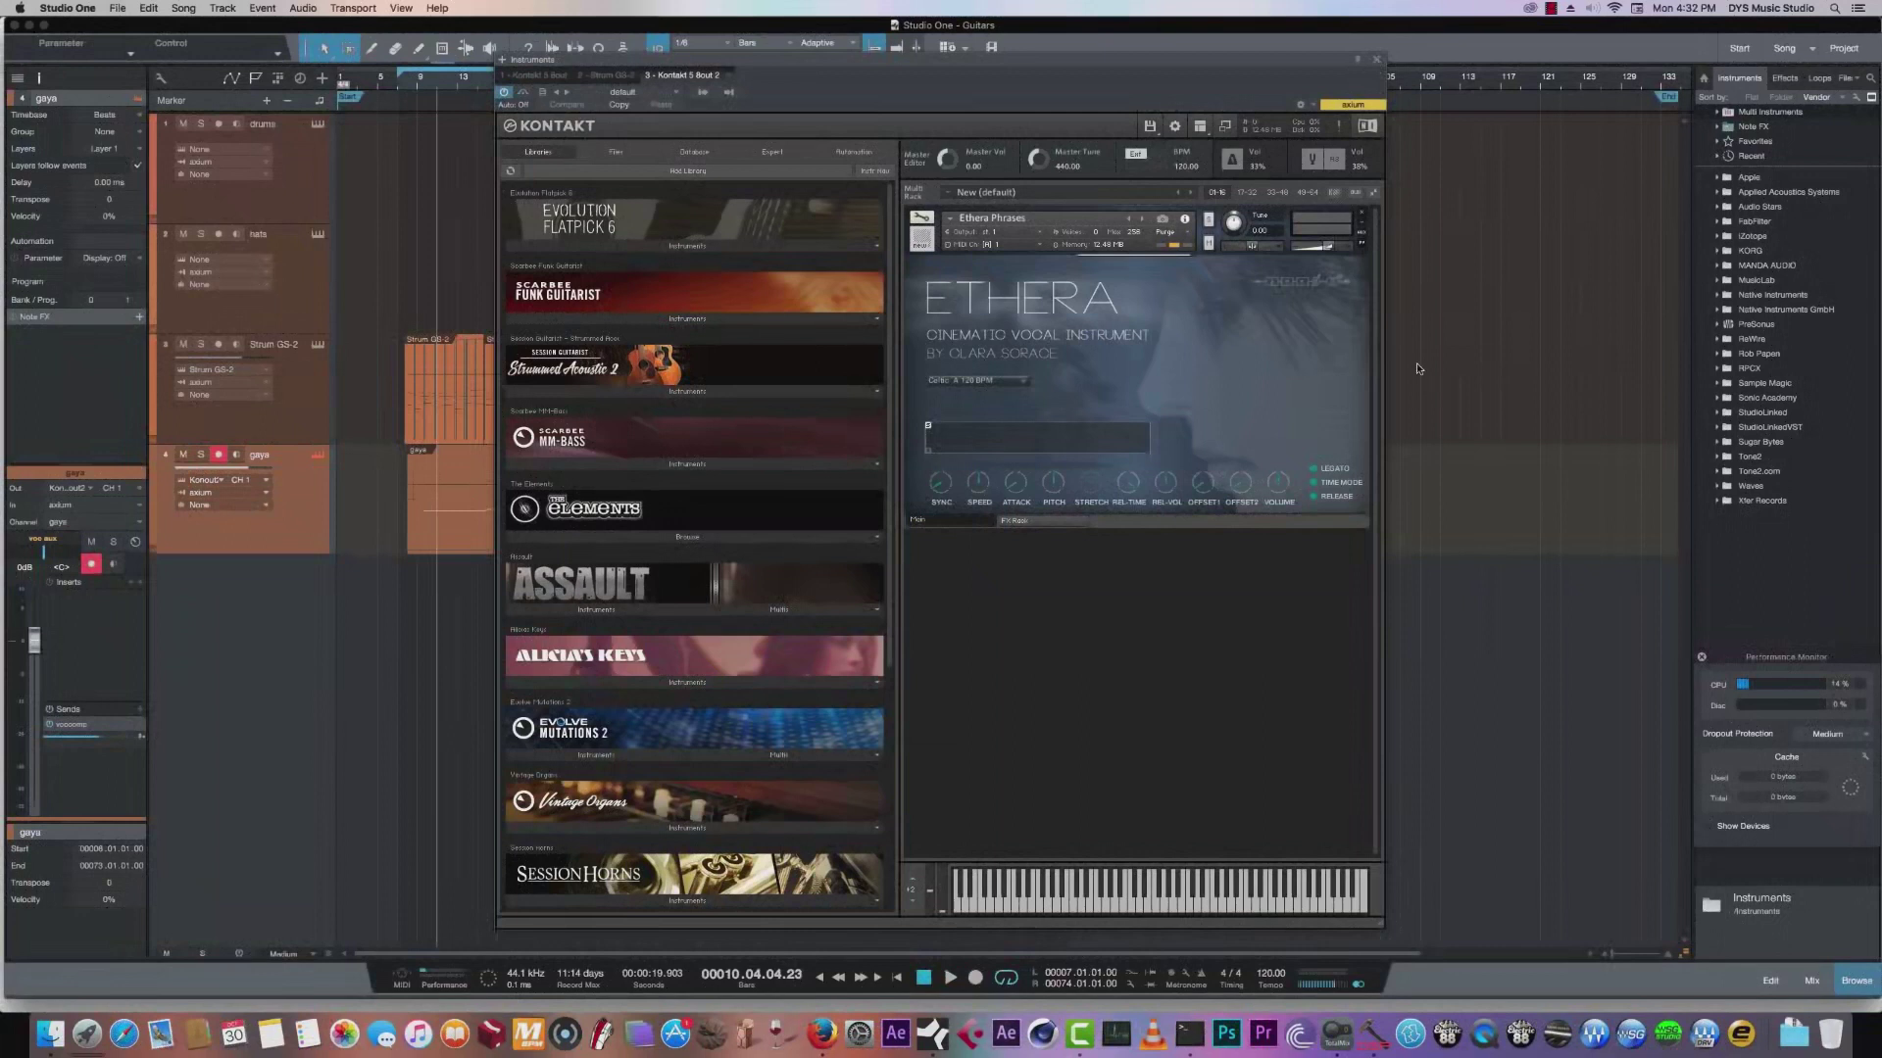
left_click(1377, 62)
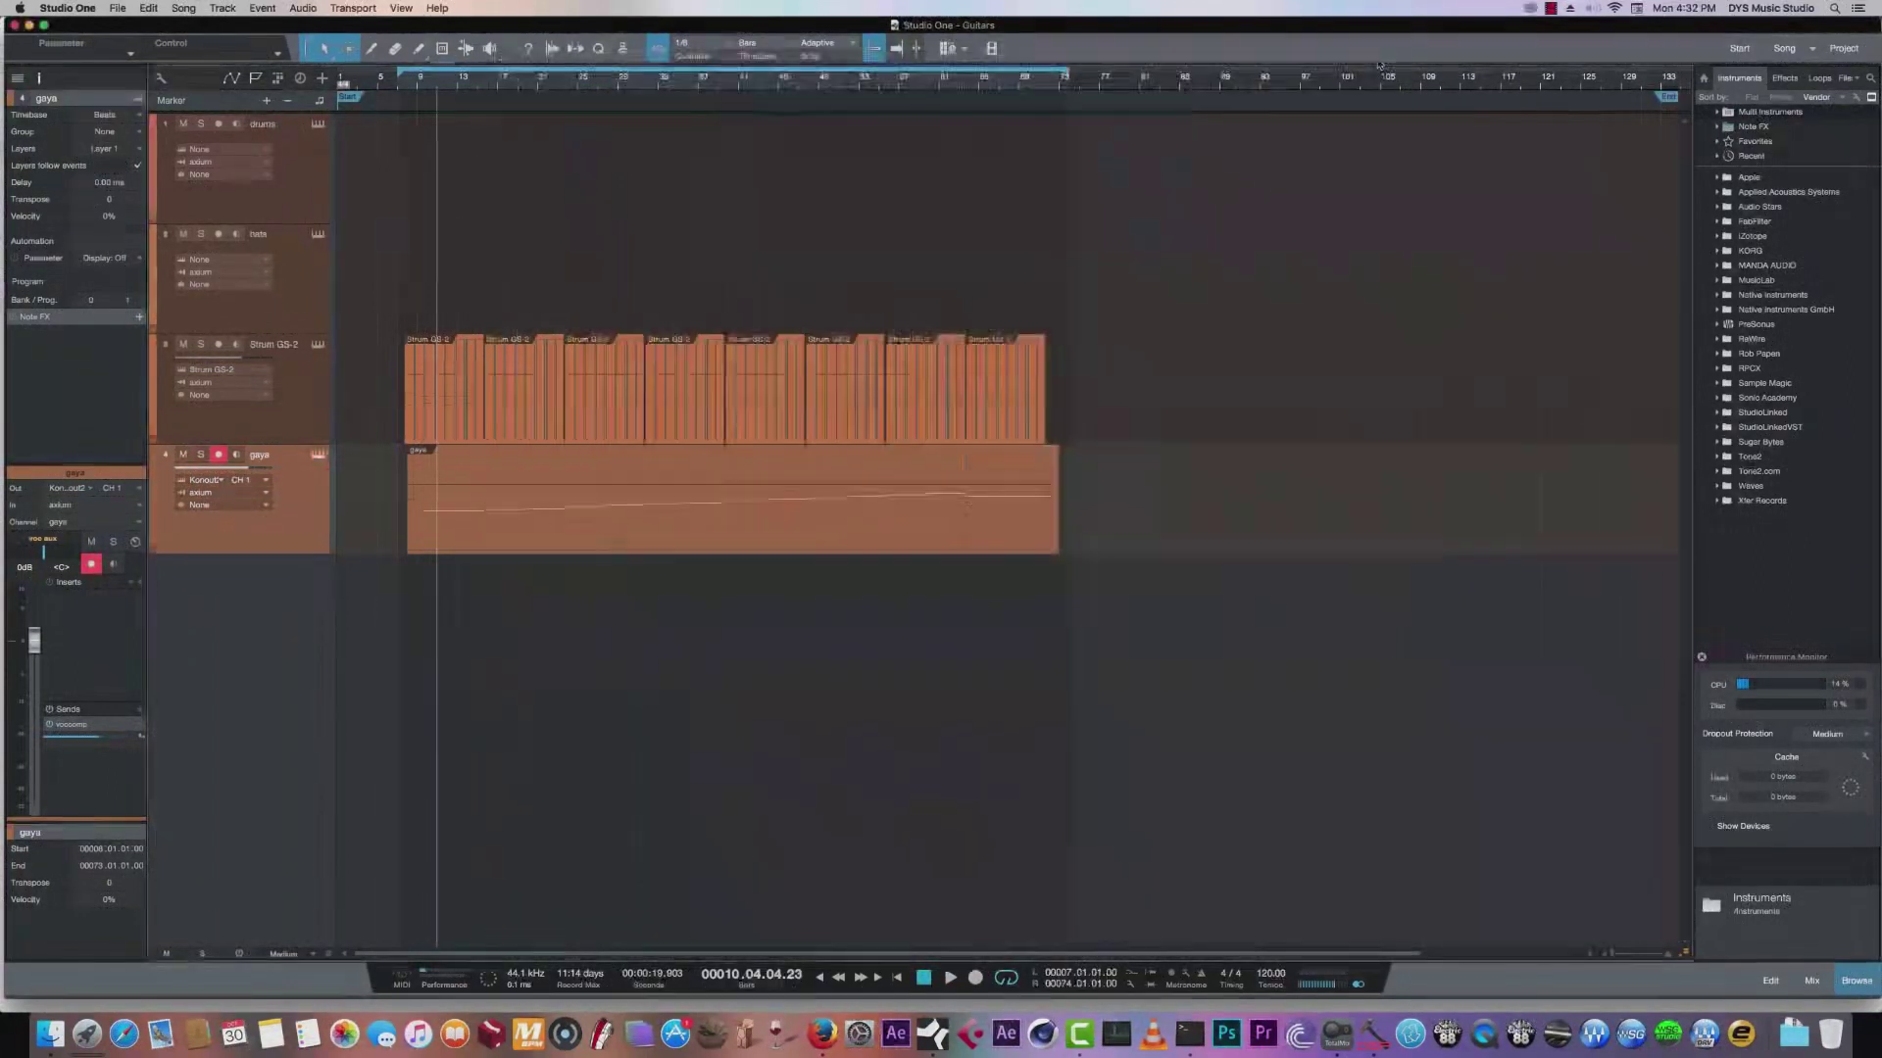
Play the Guitars song from bar 7, checking TotalMix FX during playback.
left_click(392, 85)
left_click(397, 84)
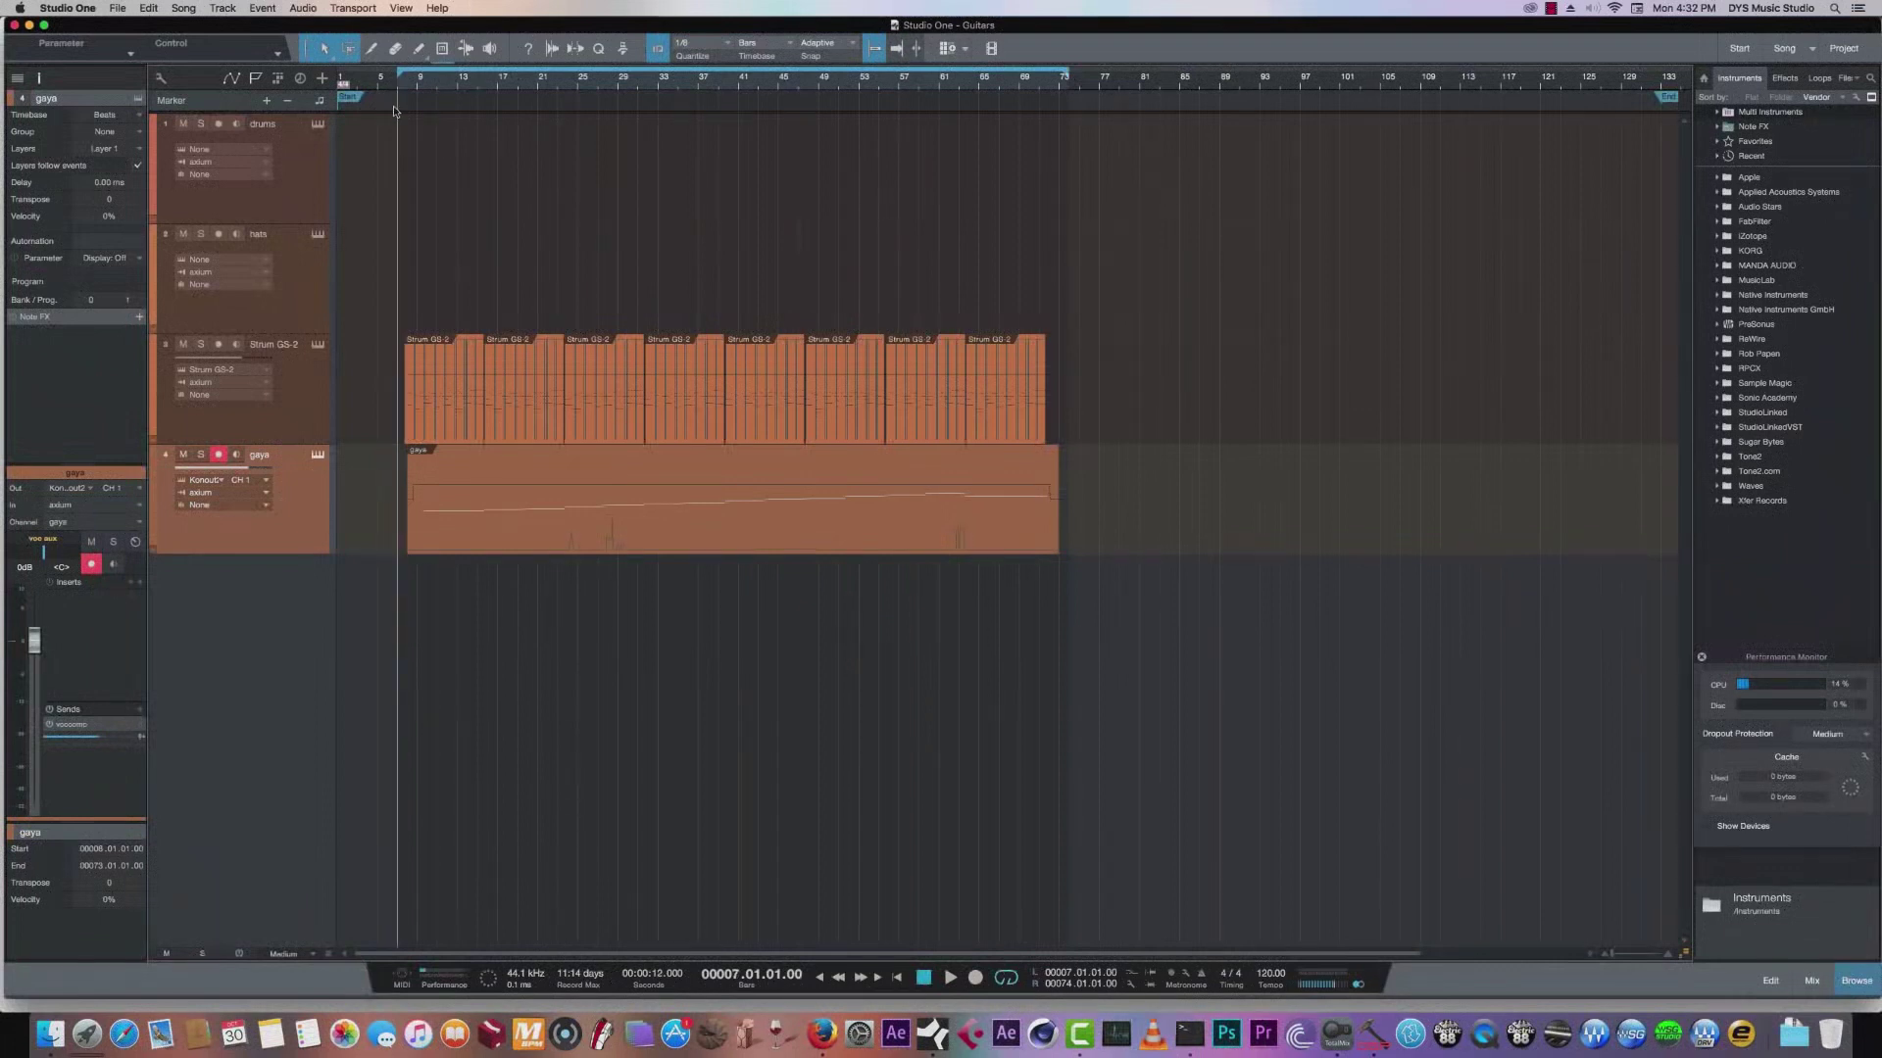
key("space")
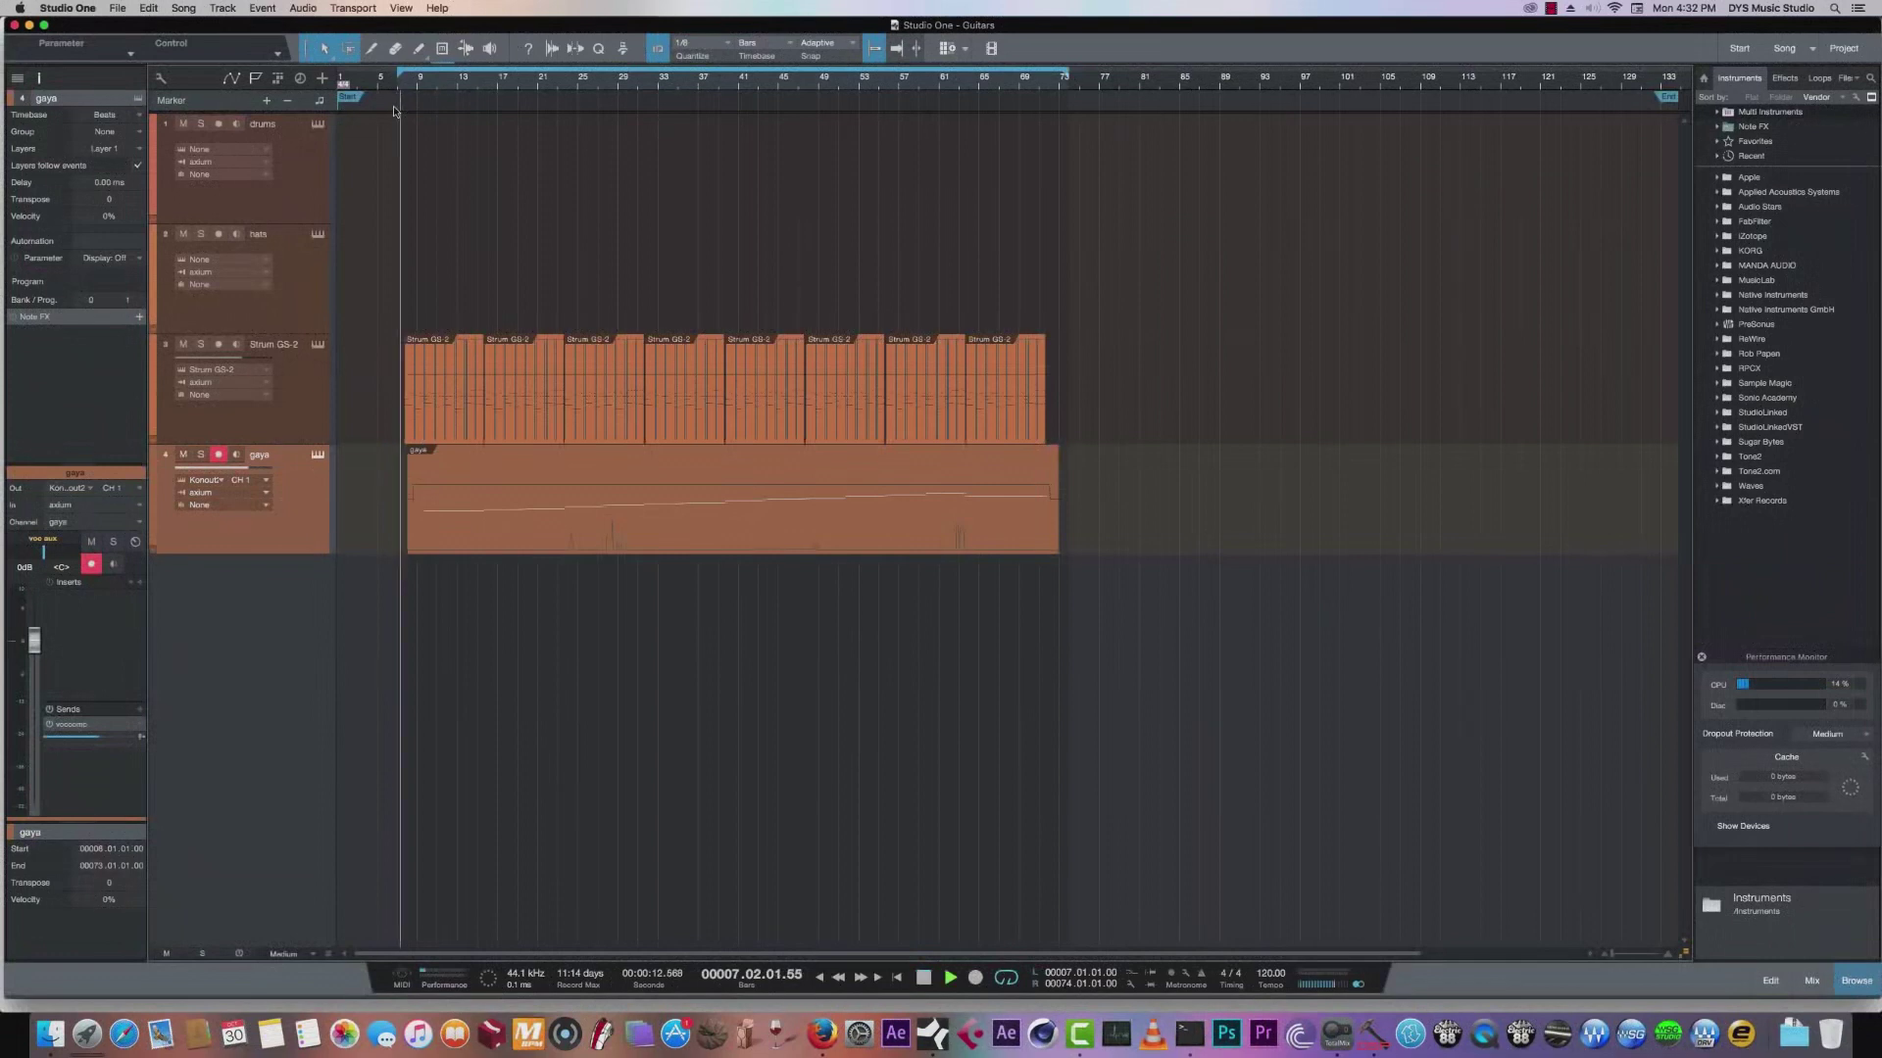
left_click(1333, 1031)
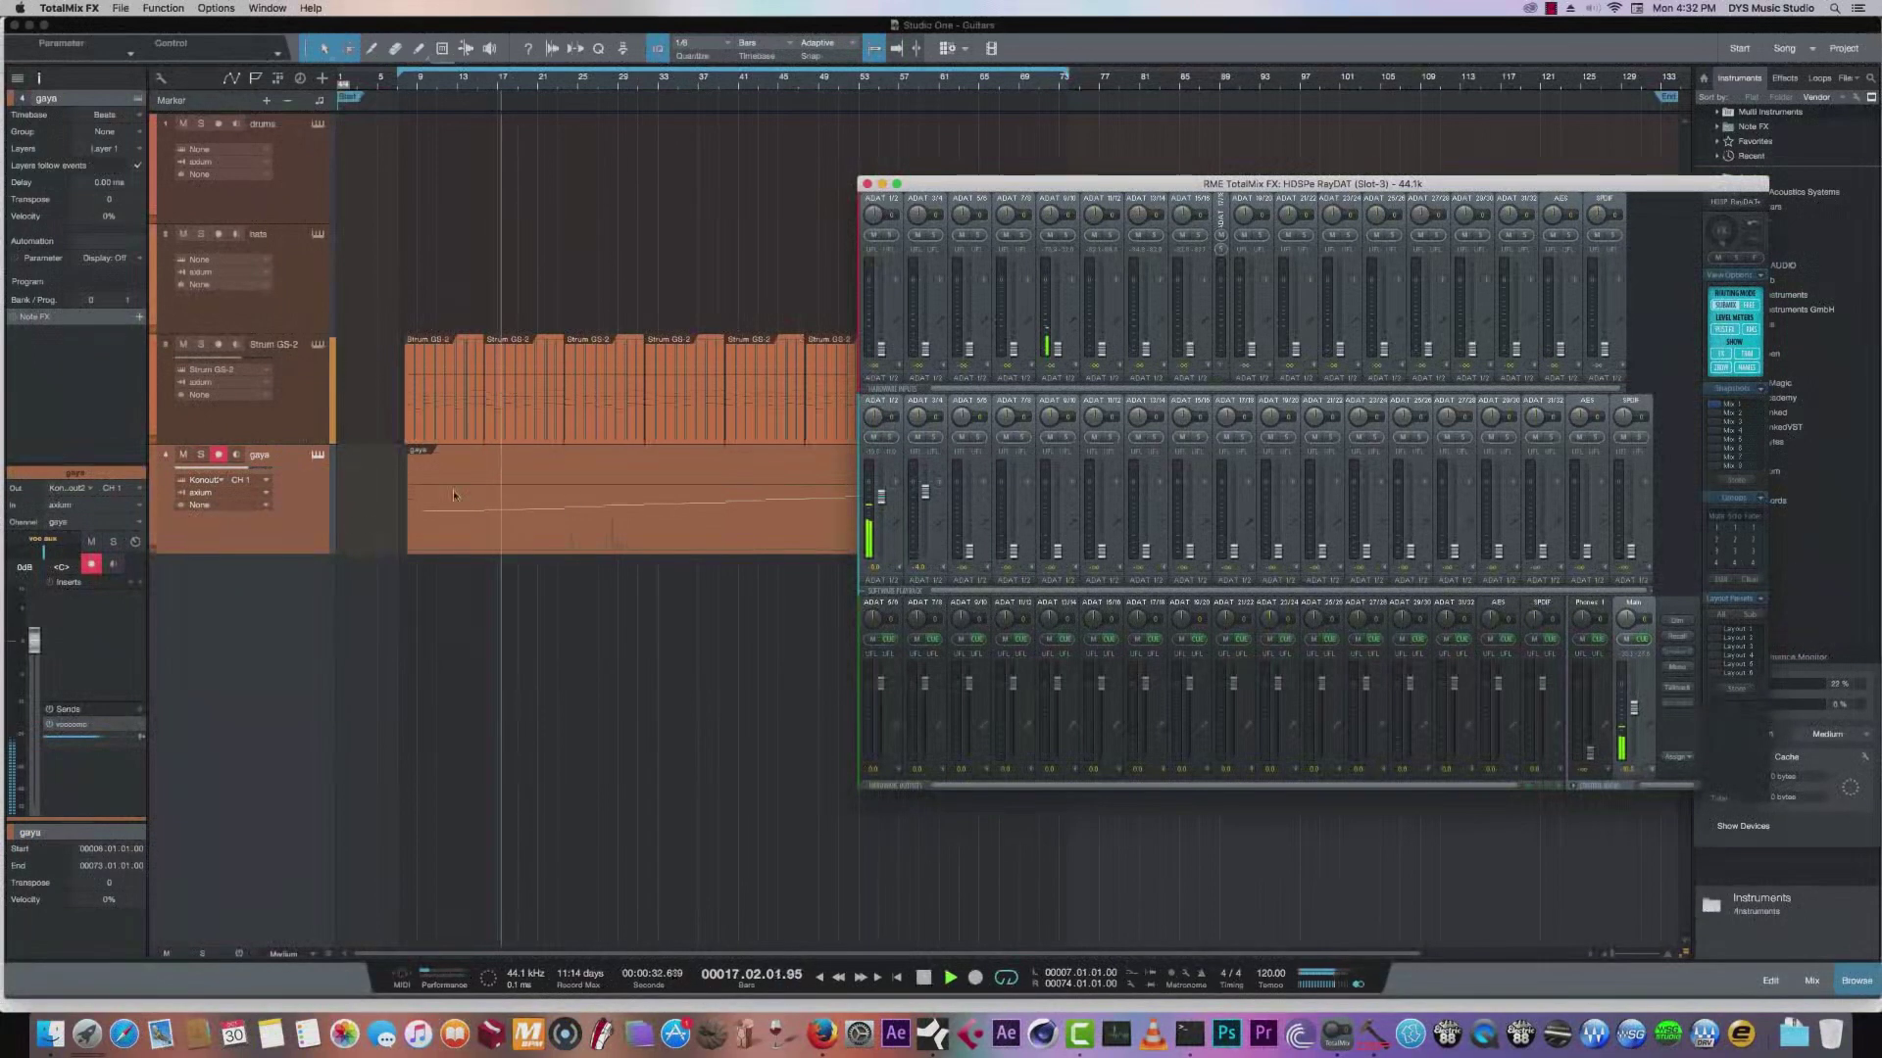
left_click(318, 529)
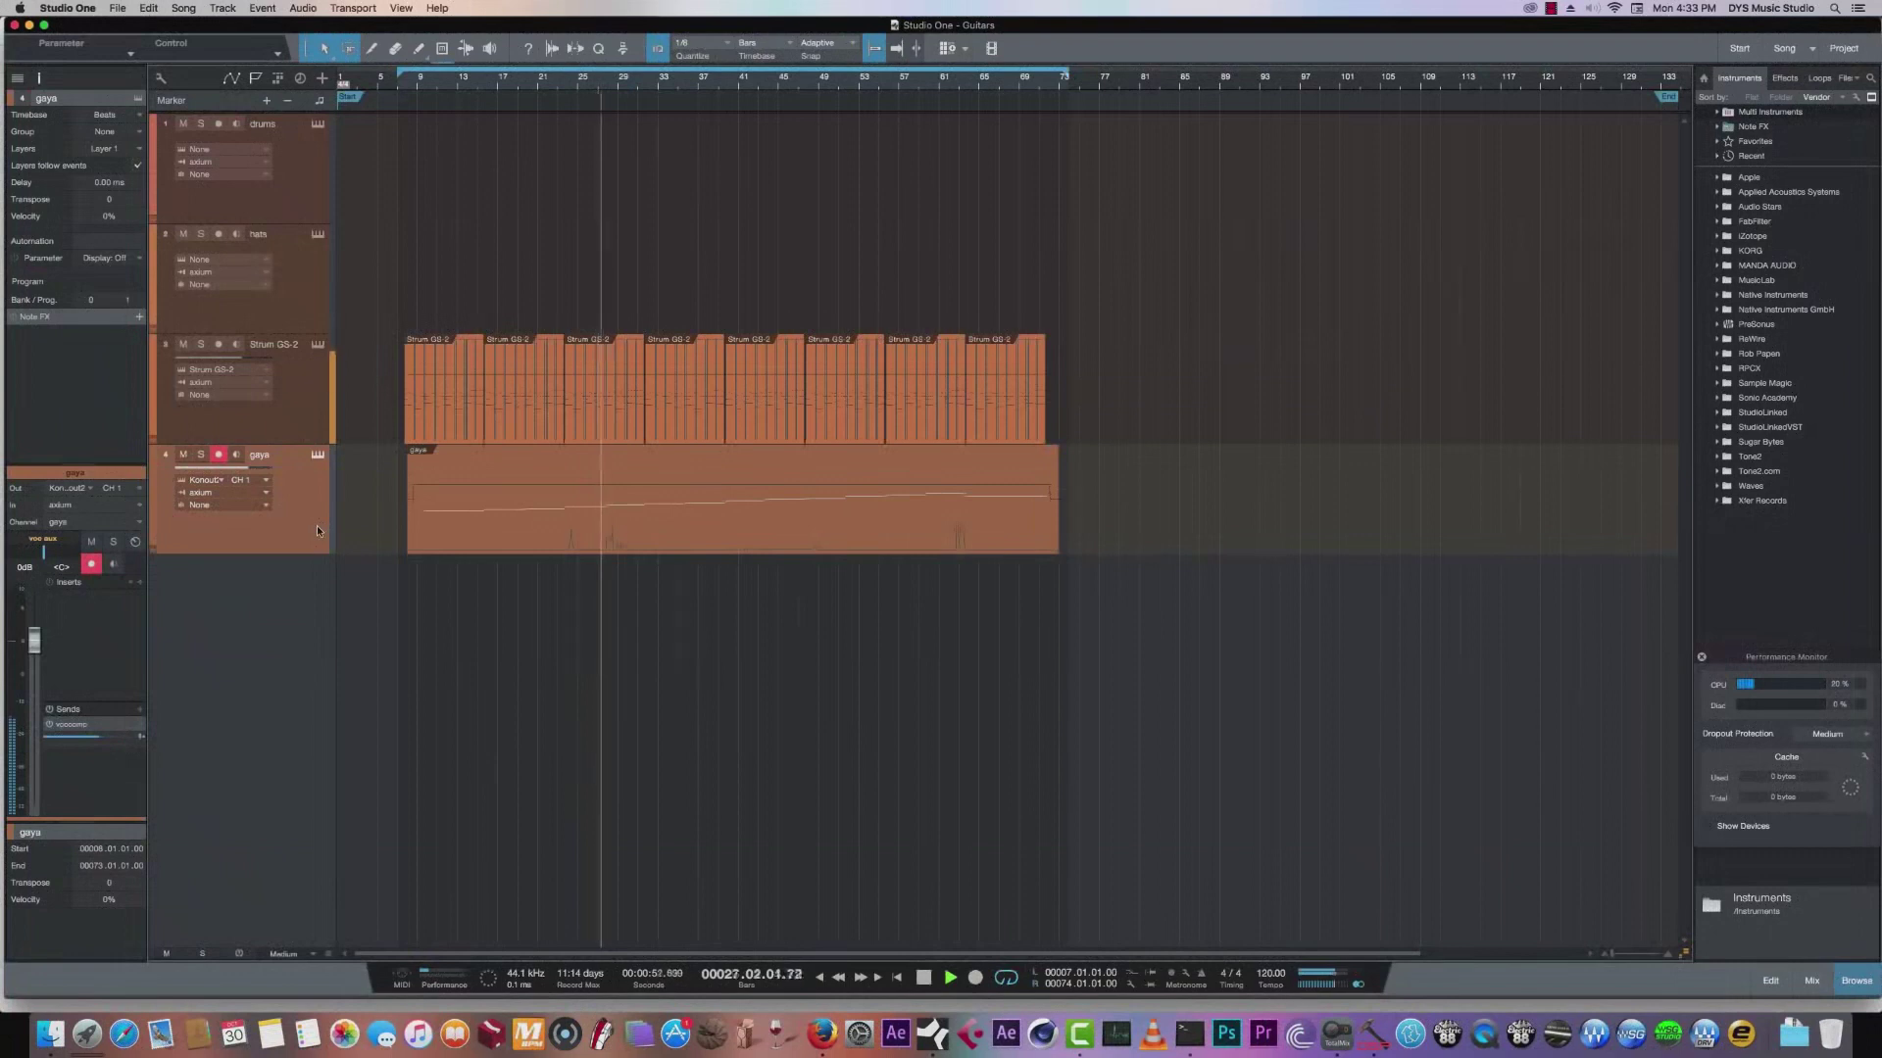
Stop at bar 28, disarm gaya, record-arm Strum GS-2, and briefly check the mixbus in Console.
key("space")
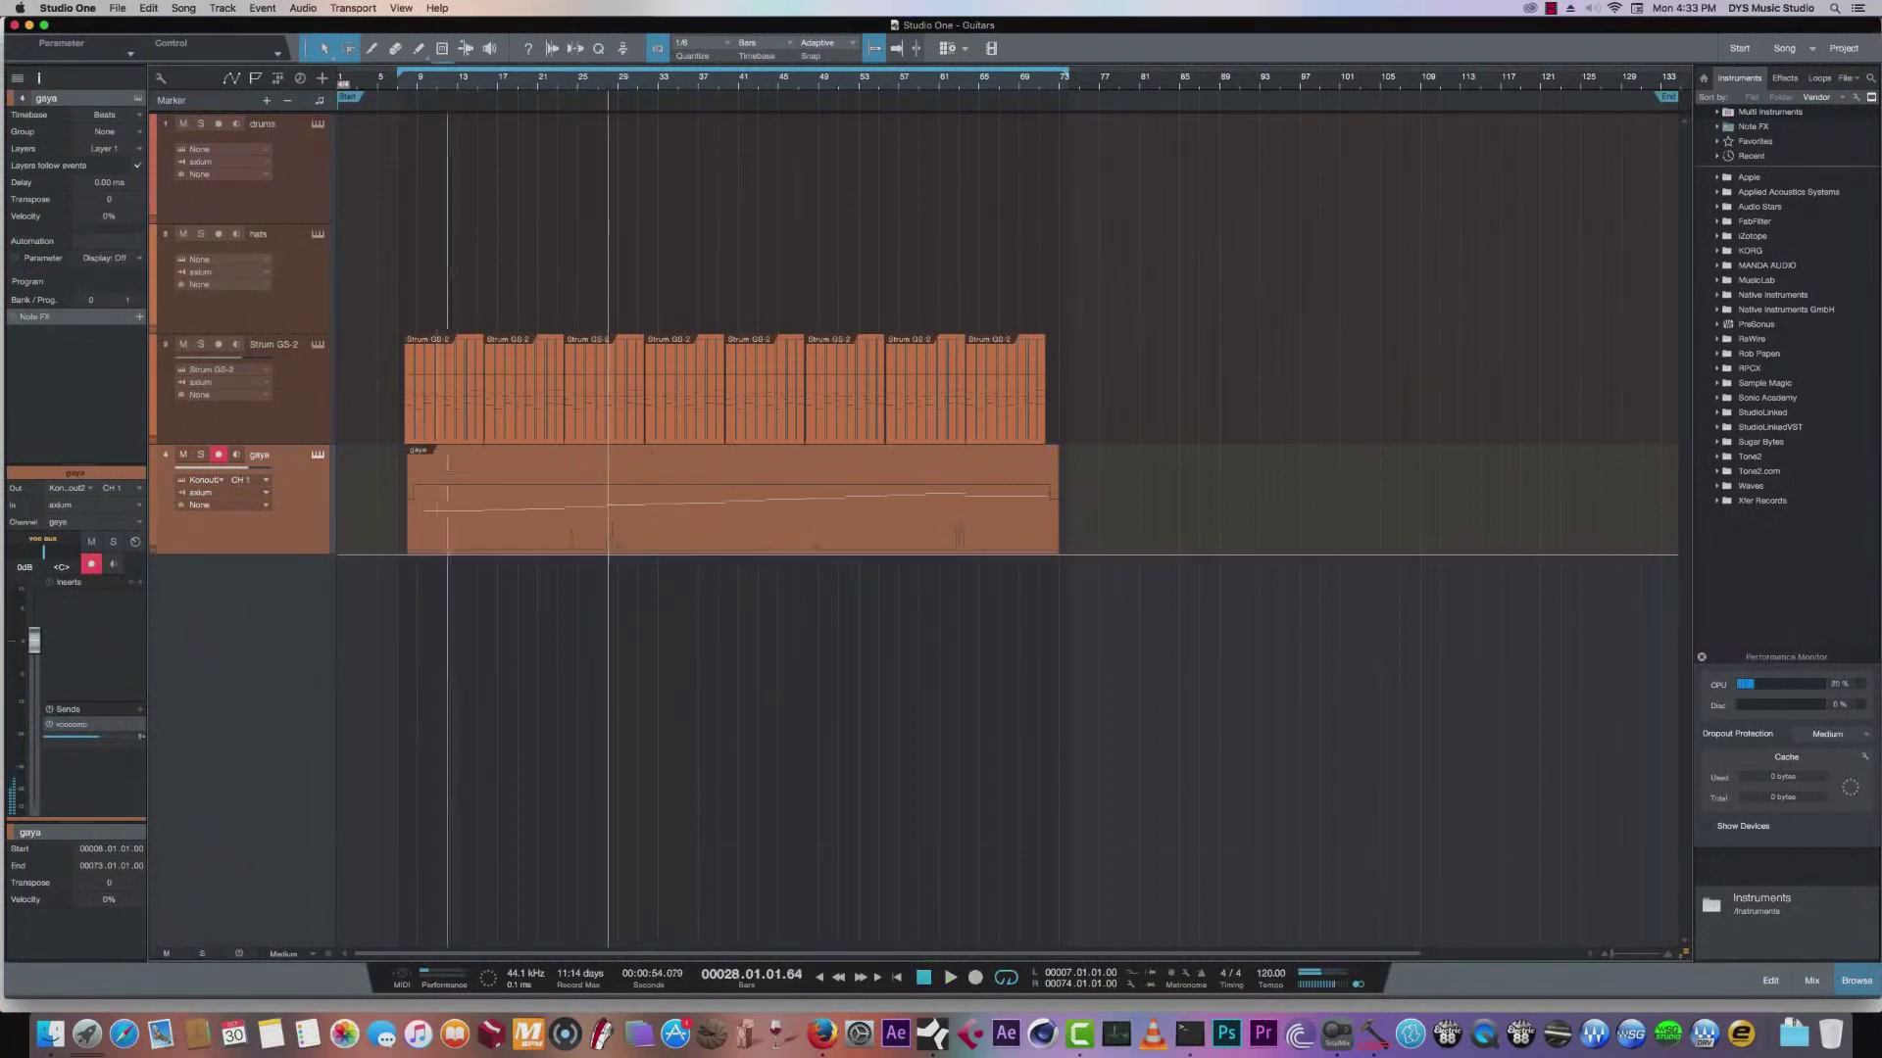
left_click(306, 406)
left_click(303, 494)
left_click(219, 455)
left_click(293, 416)
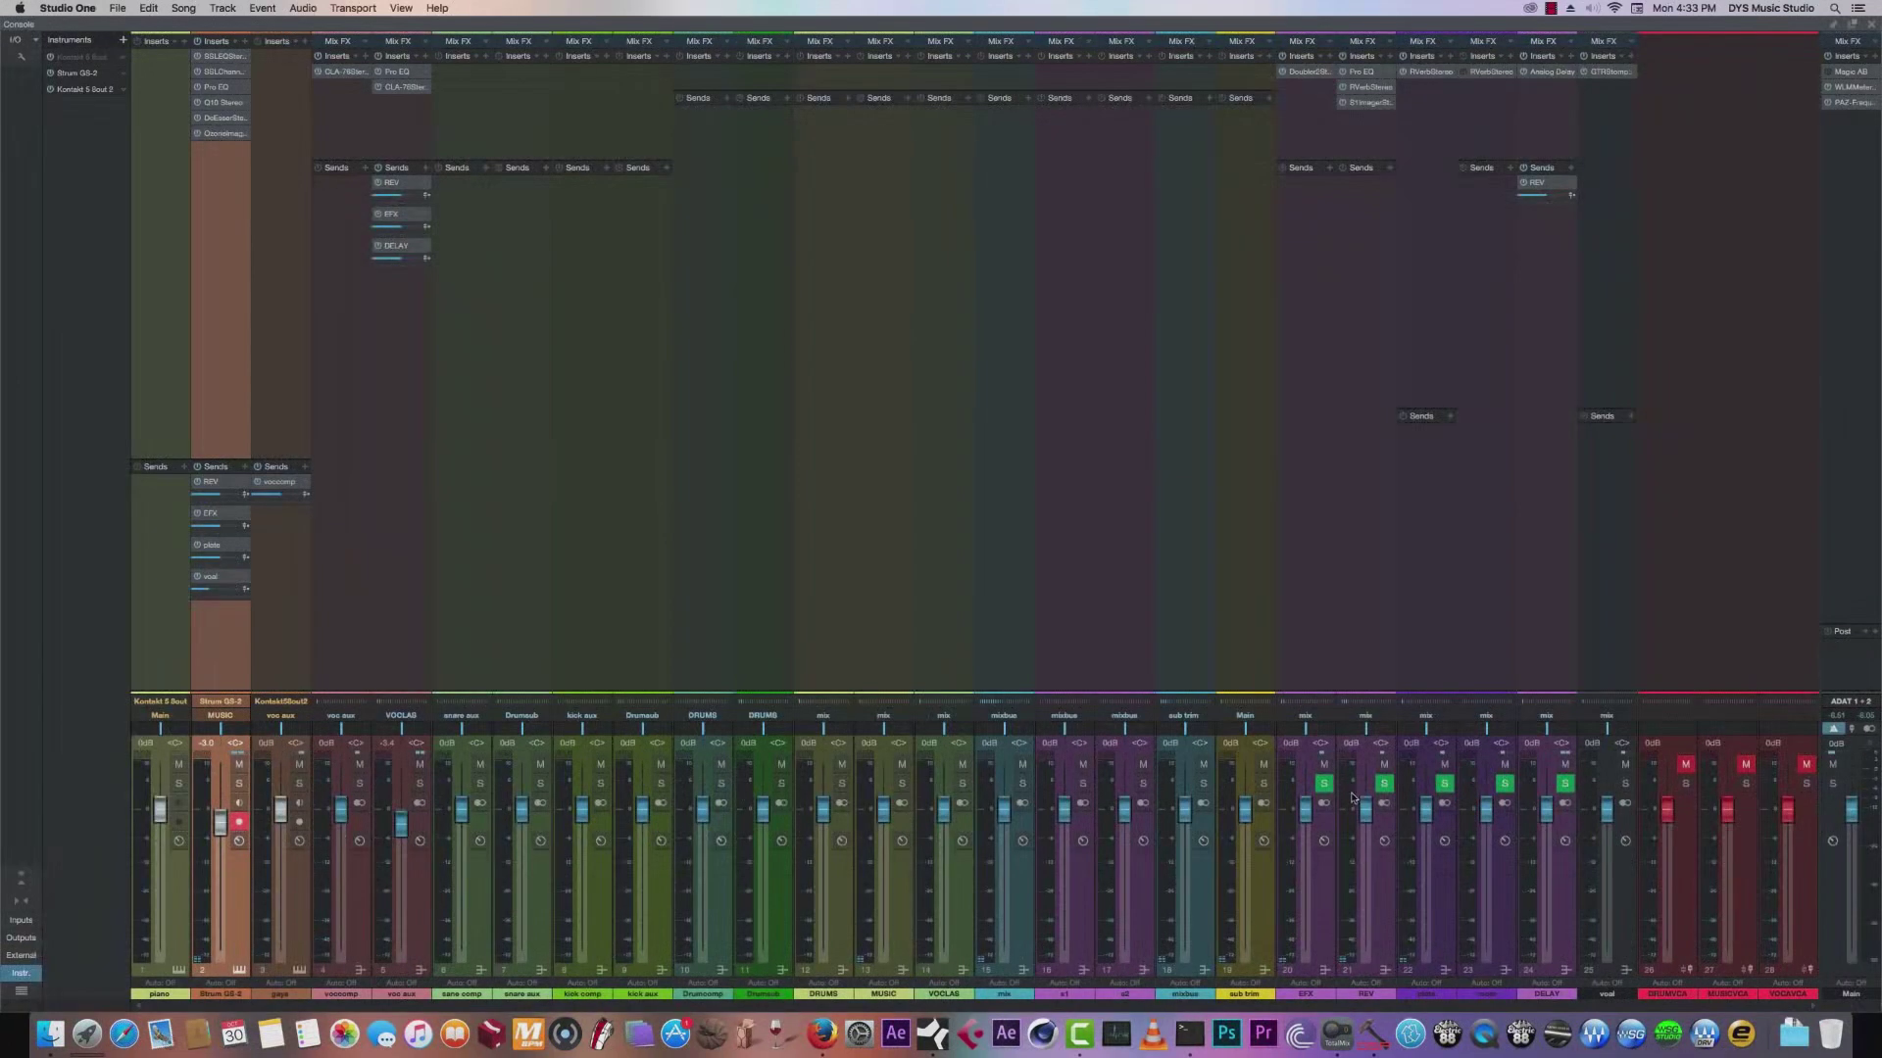
left_click(1192, 933)
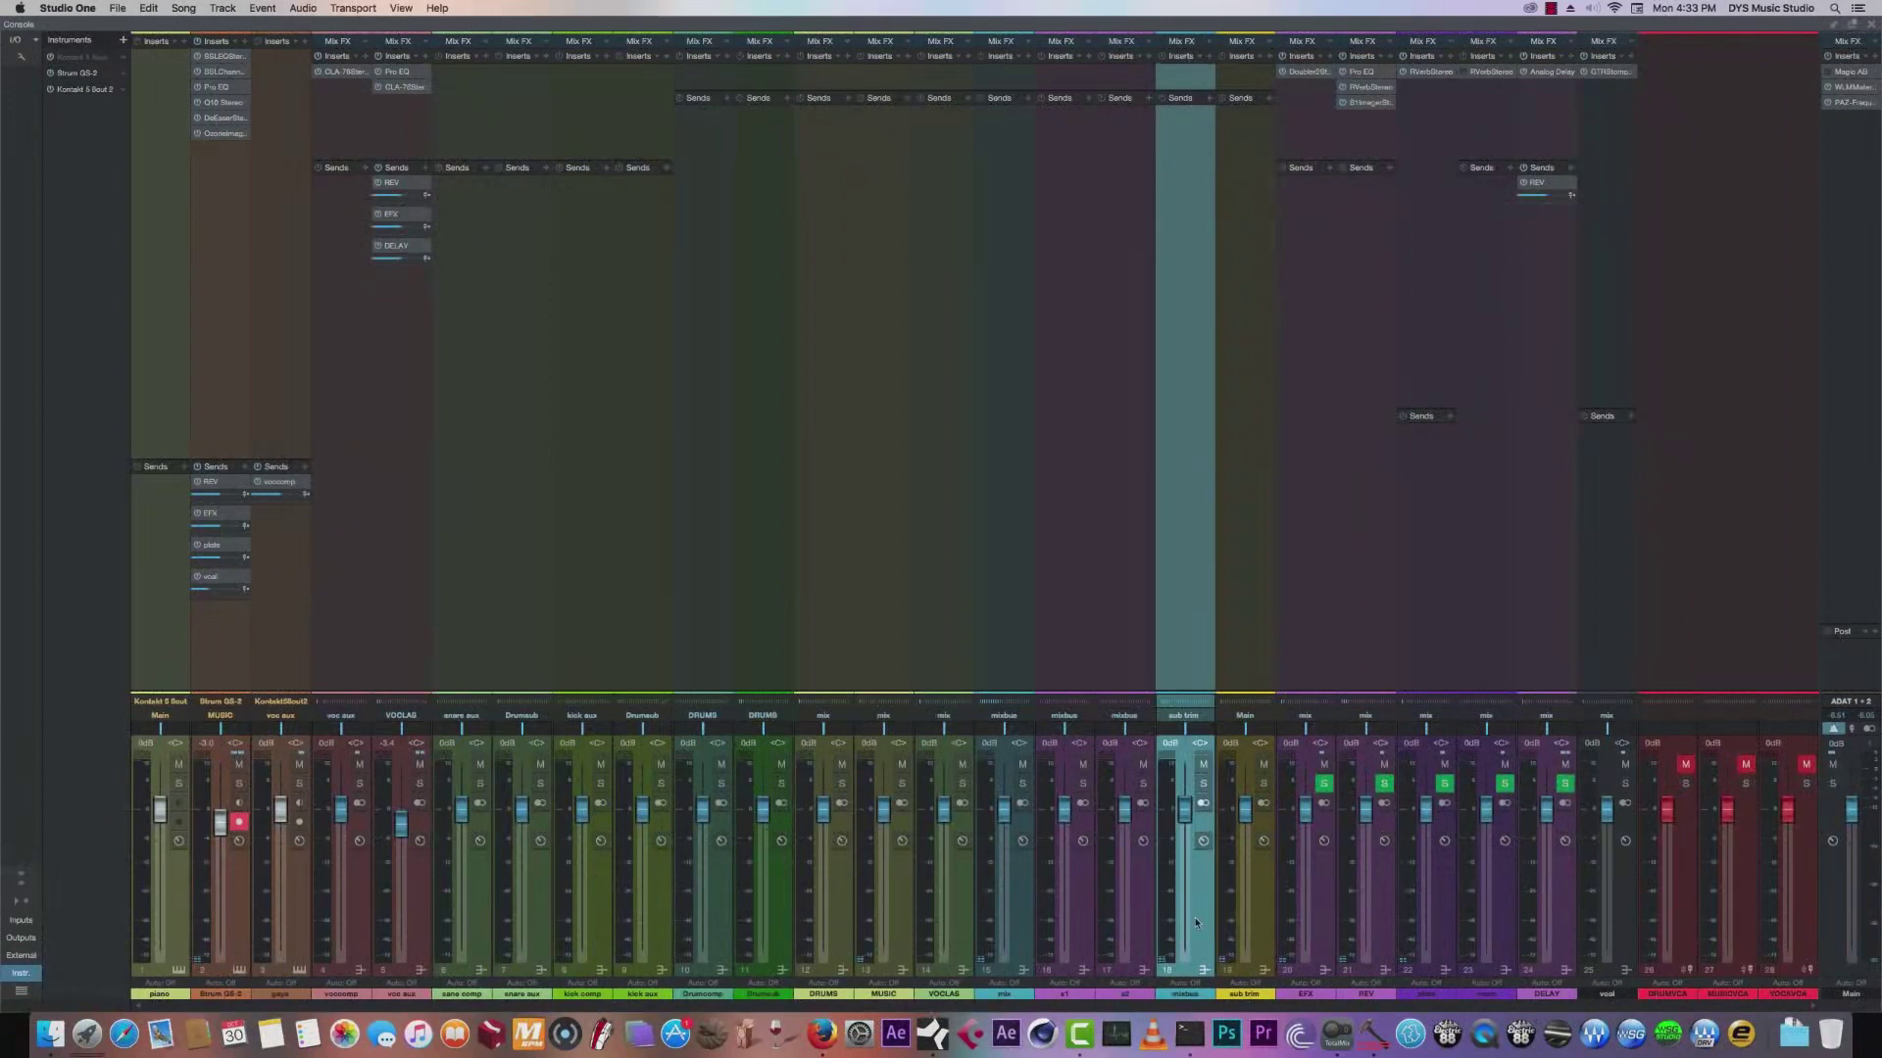
left_click(1871, 24)
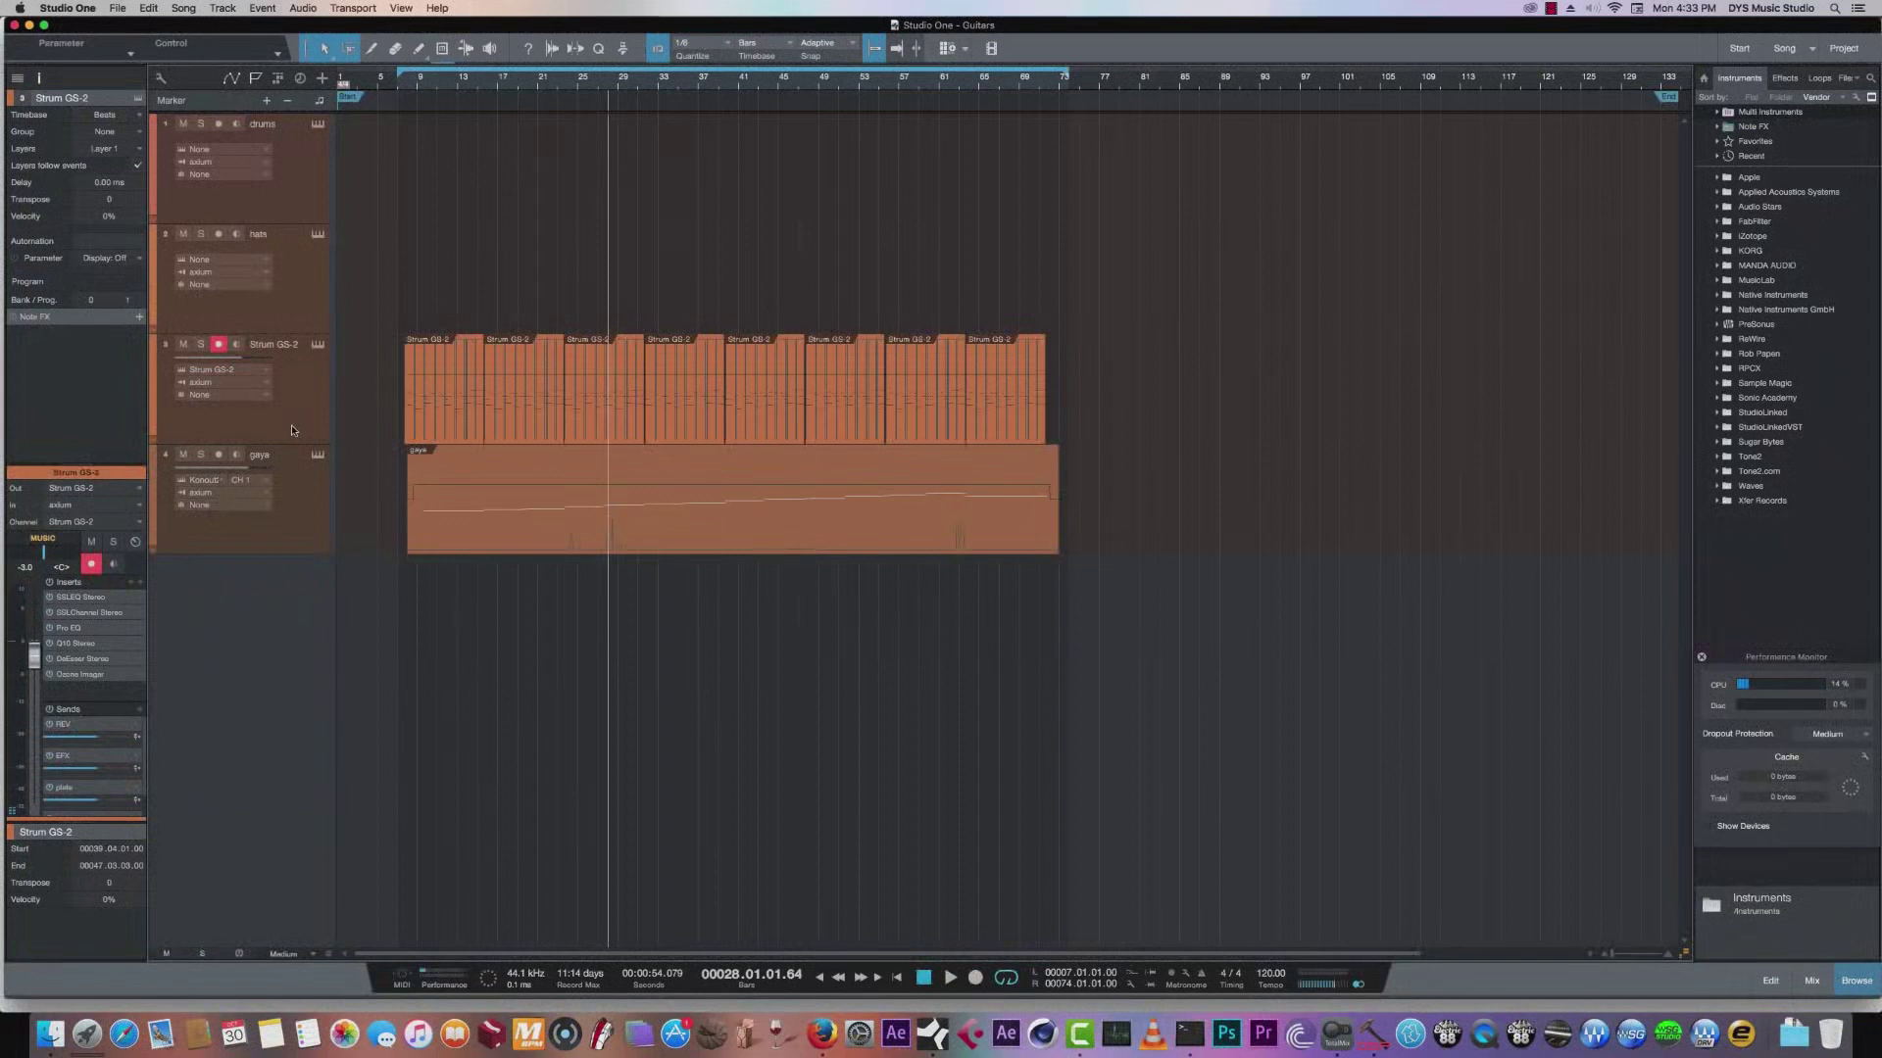
Toggle Strum GS-2's SSLEQ insert and REV, EFX and plate sends, then record-arm gaya.
left_click(291, 428)
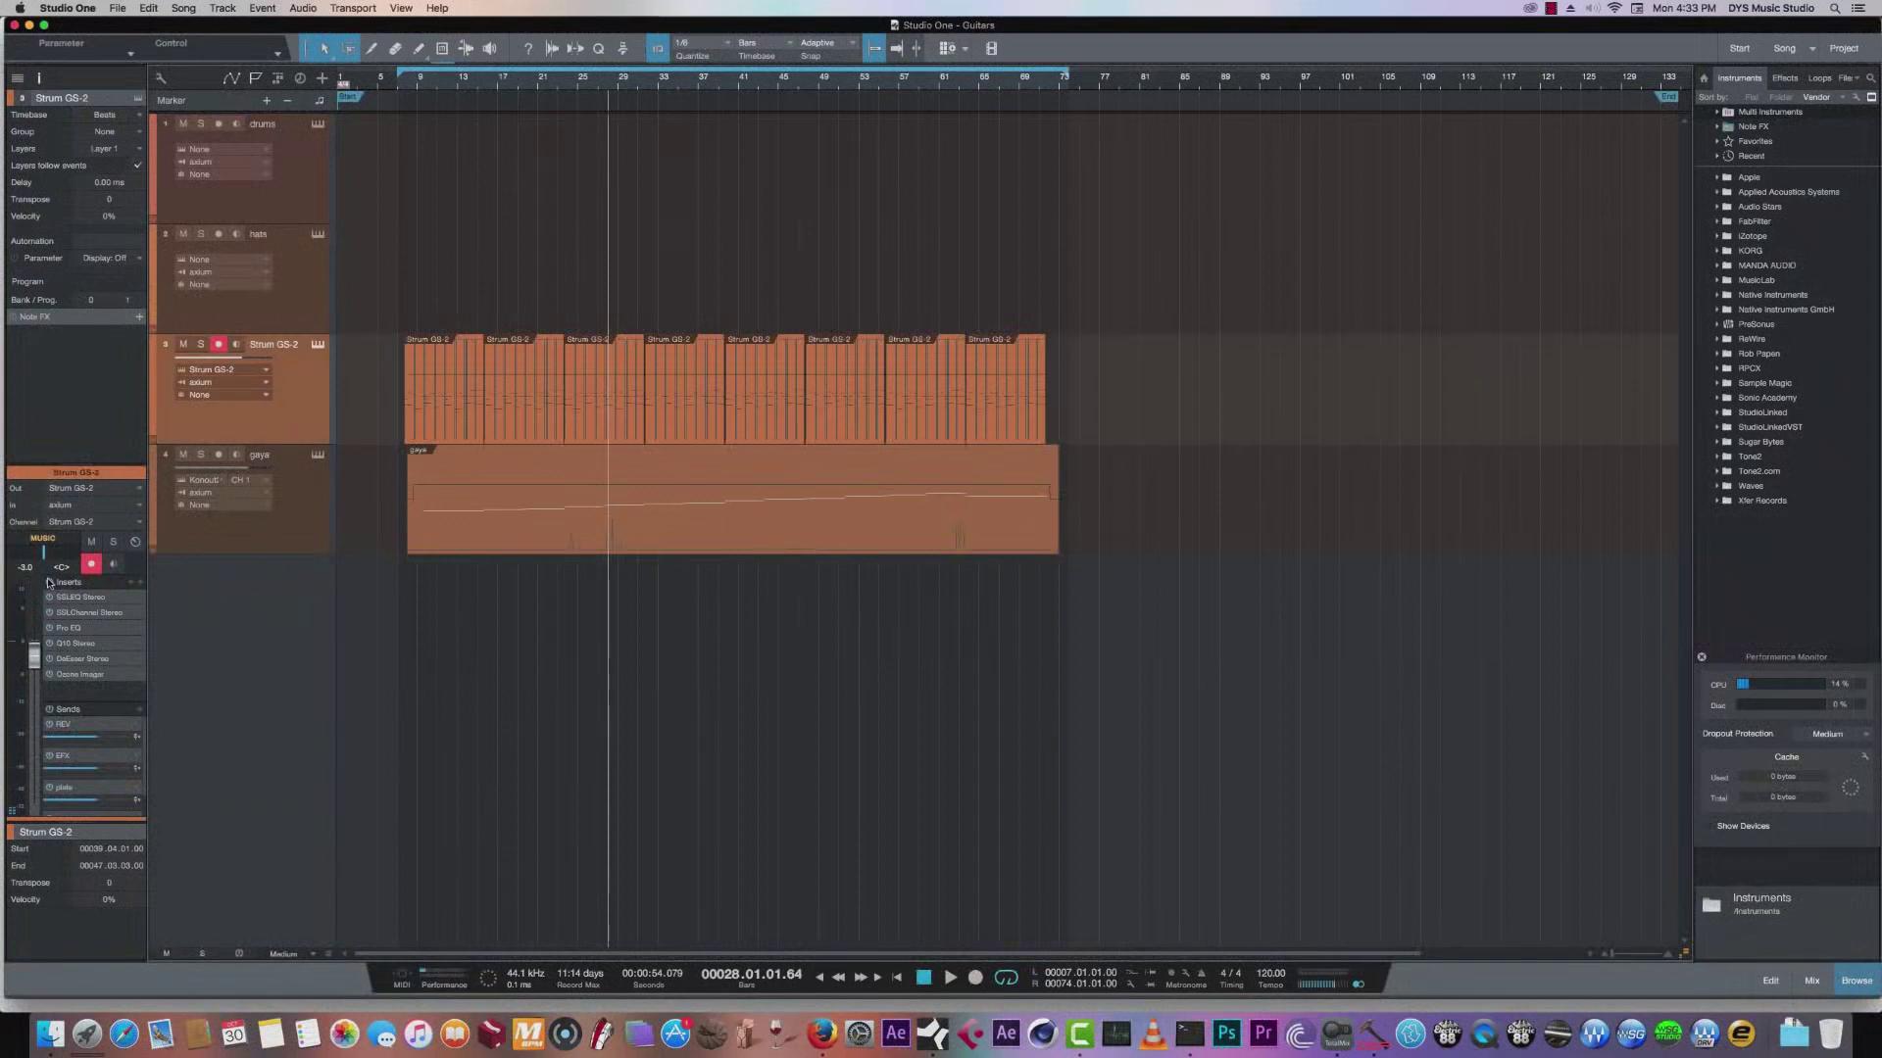
left_click(52, 596)
left_click(50, 726)
left_click(50, 760)
left_click(50, 790)
scroll(125, 707, "down", 2)
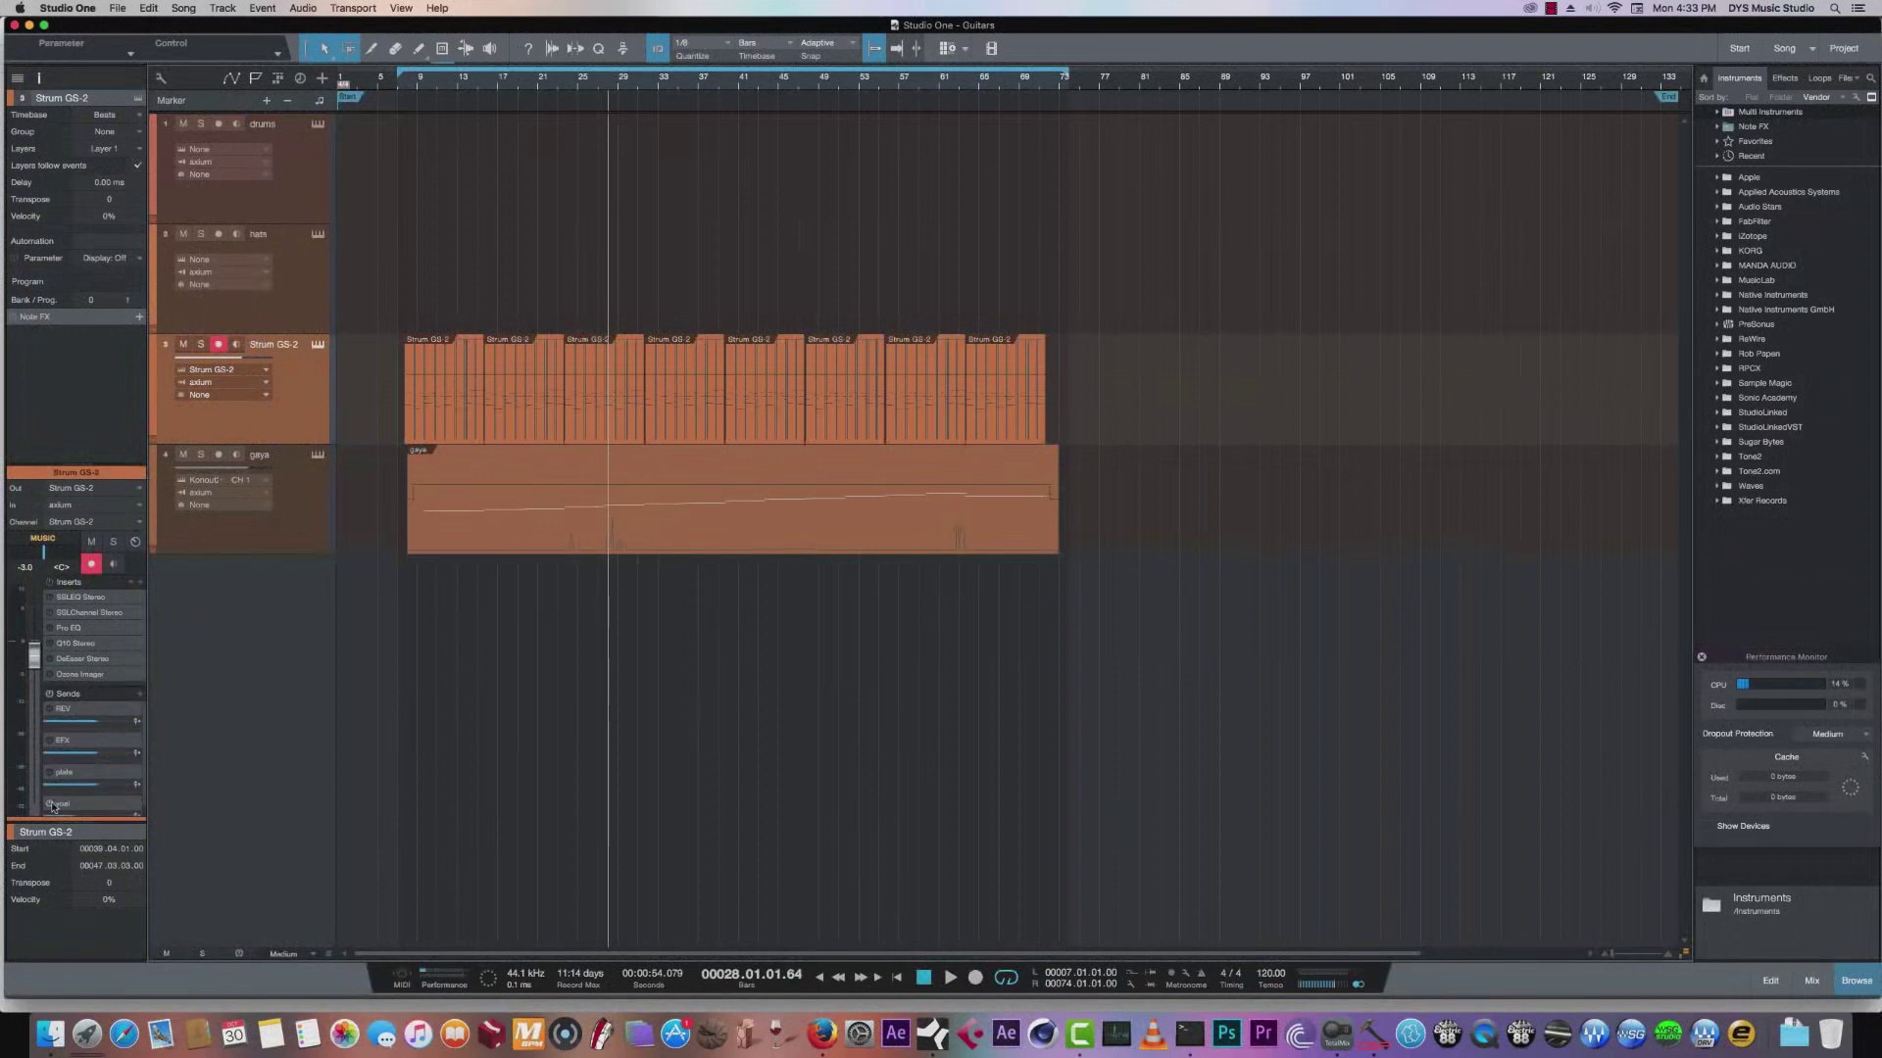
scroll(77, 735, "up", 3)
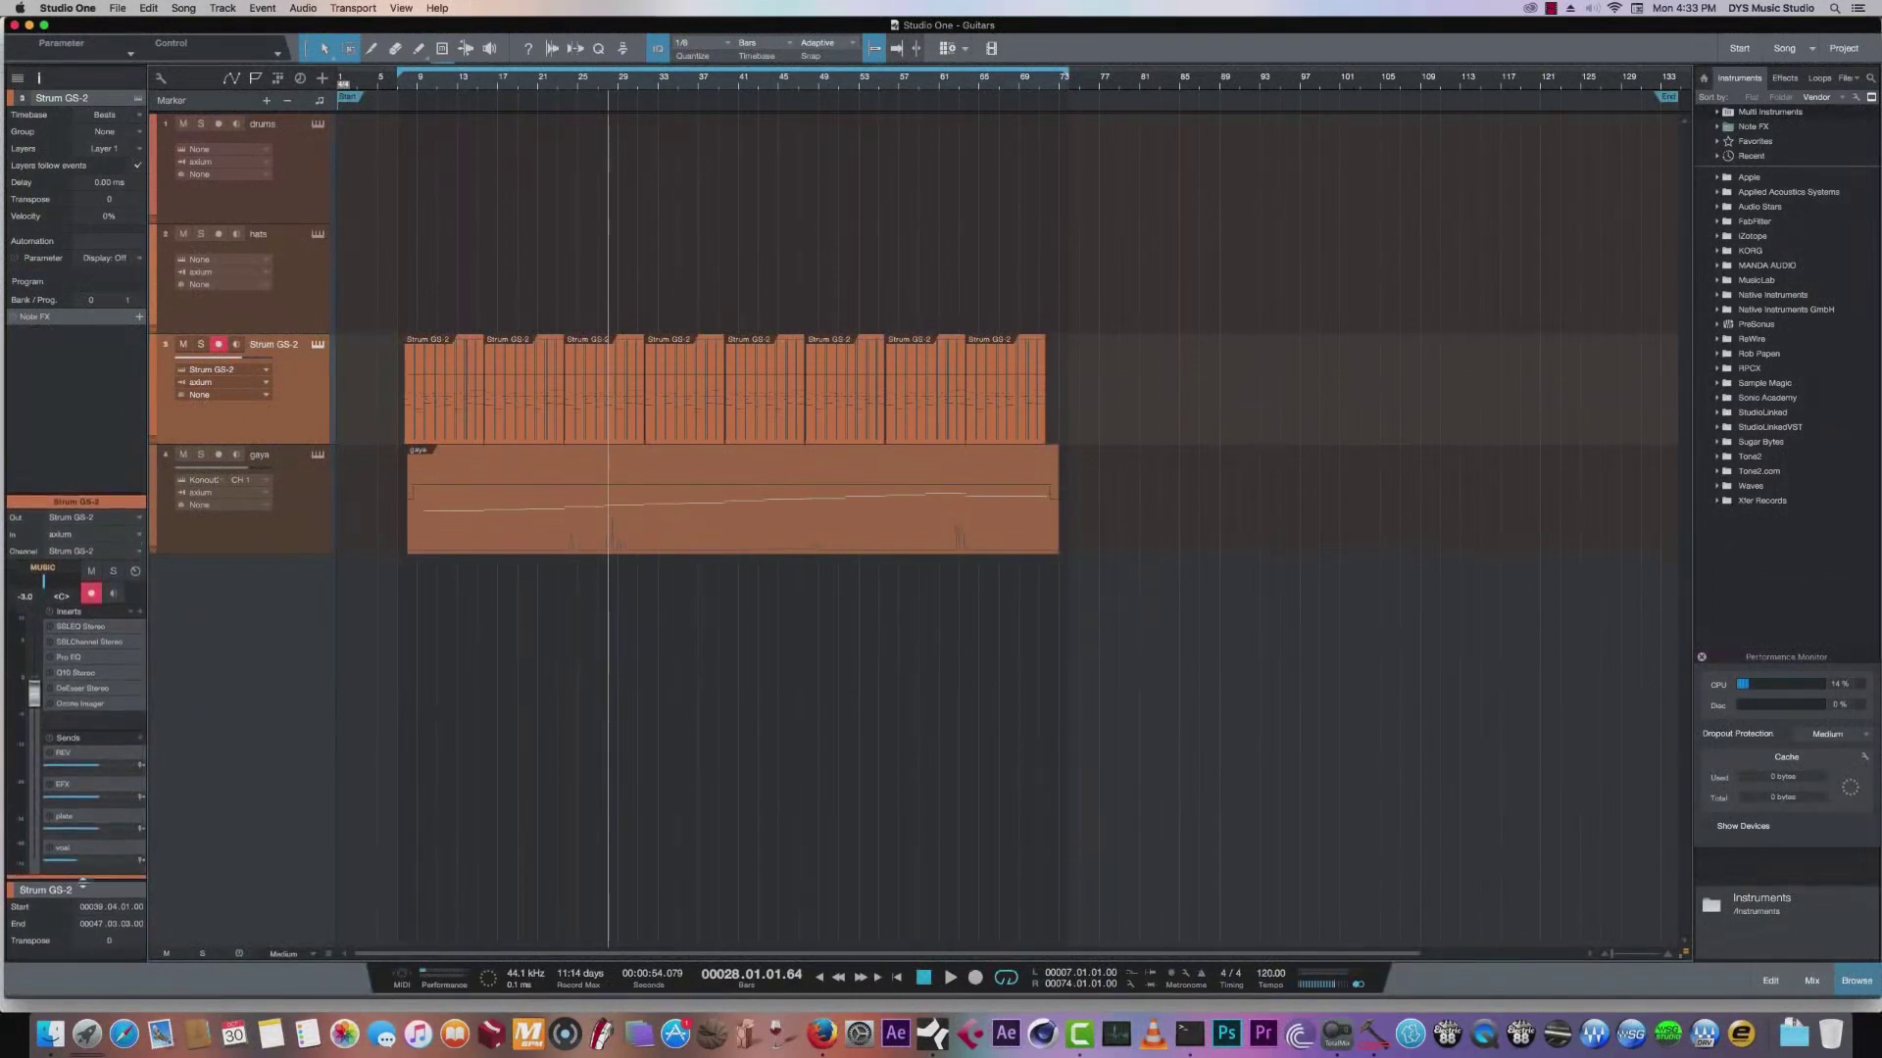
left_click(308, 516)
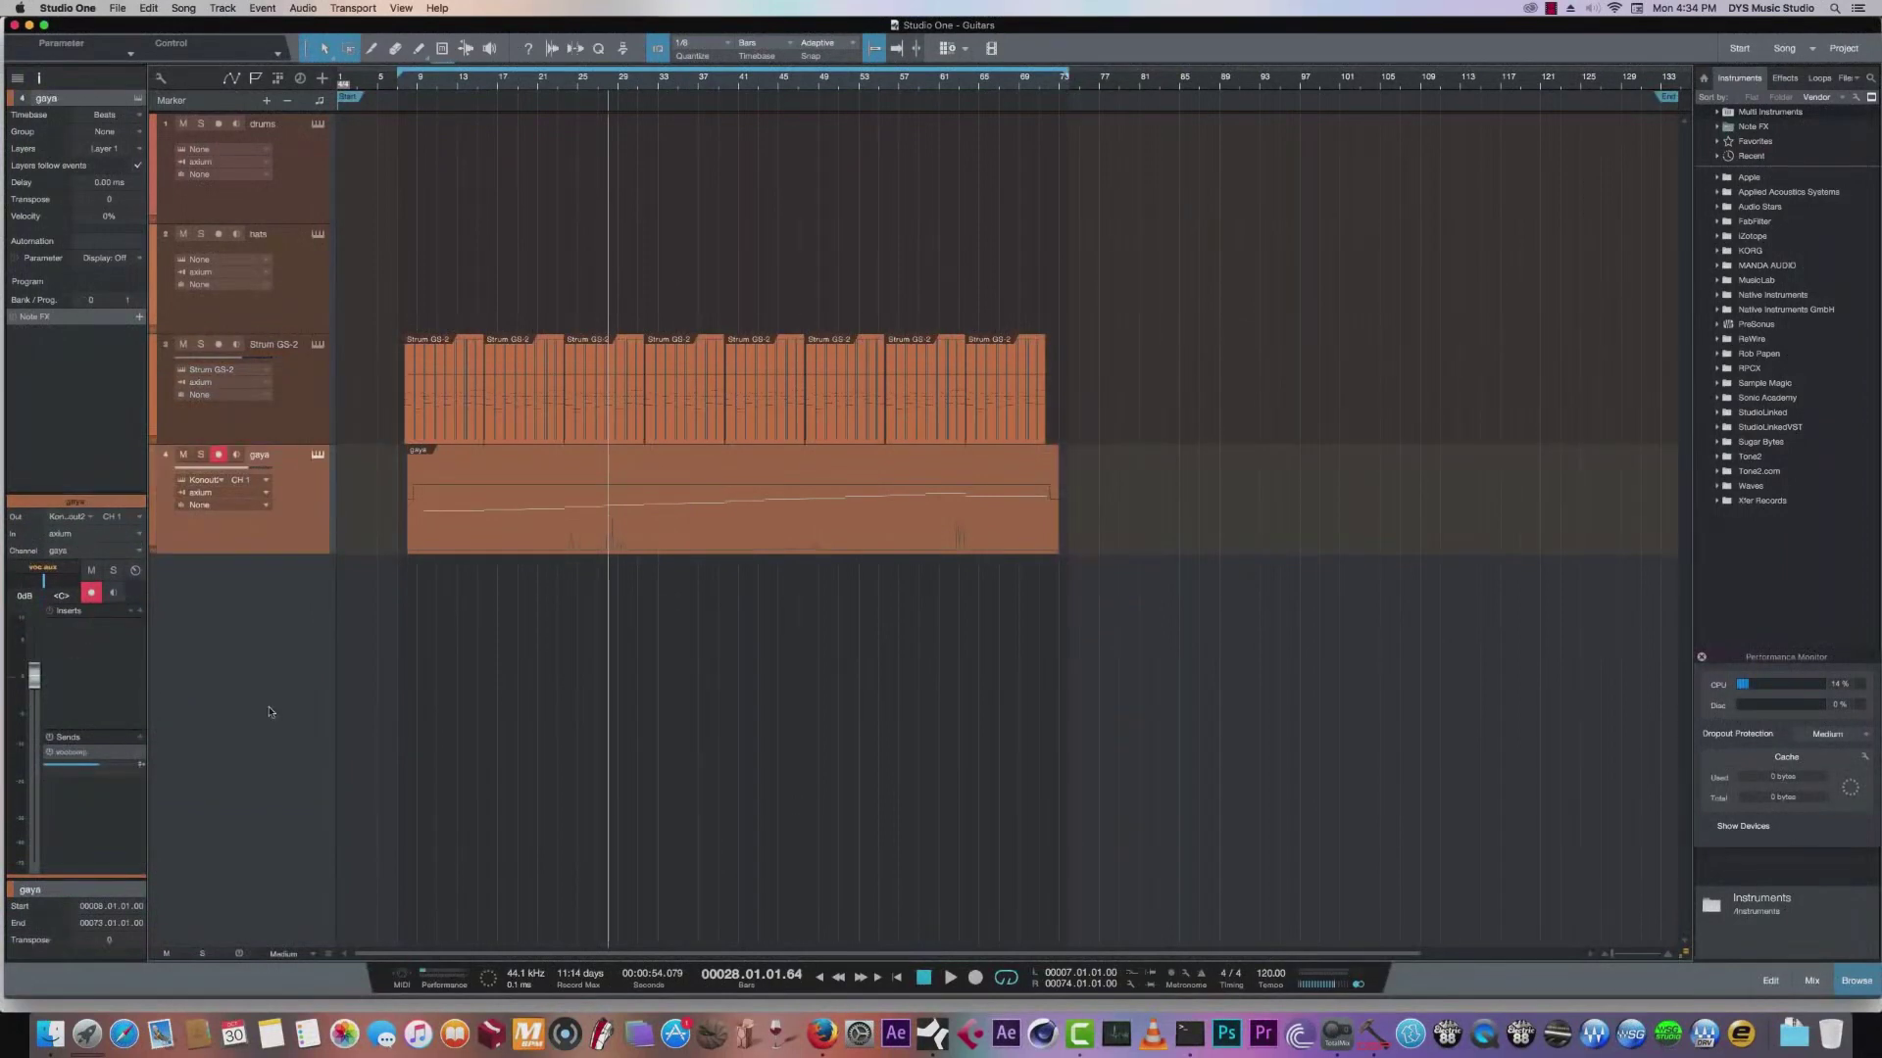
Mute the voc aux and channel 5, and add Console Shaper with adjusted drive to the mixbus.
left_click(1811, 983)
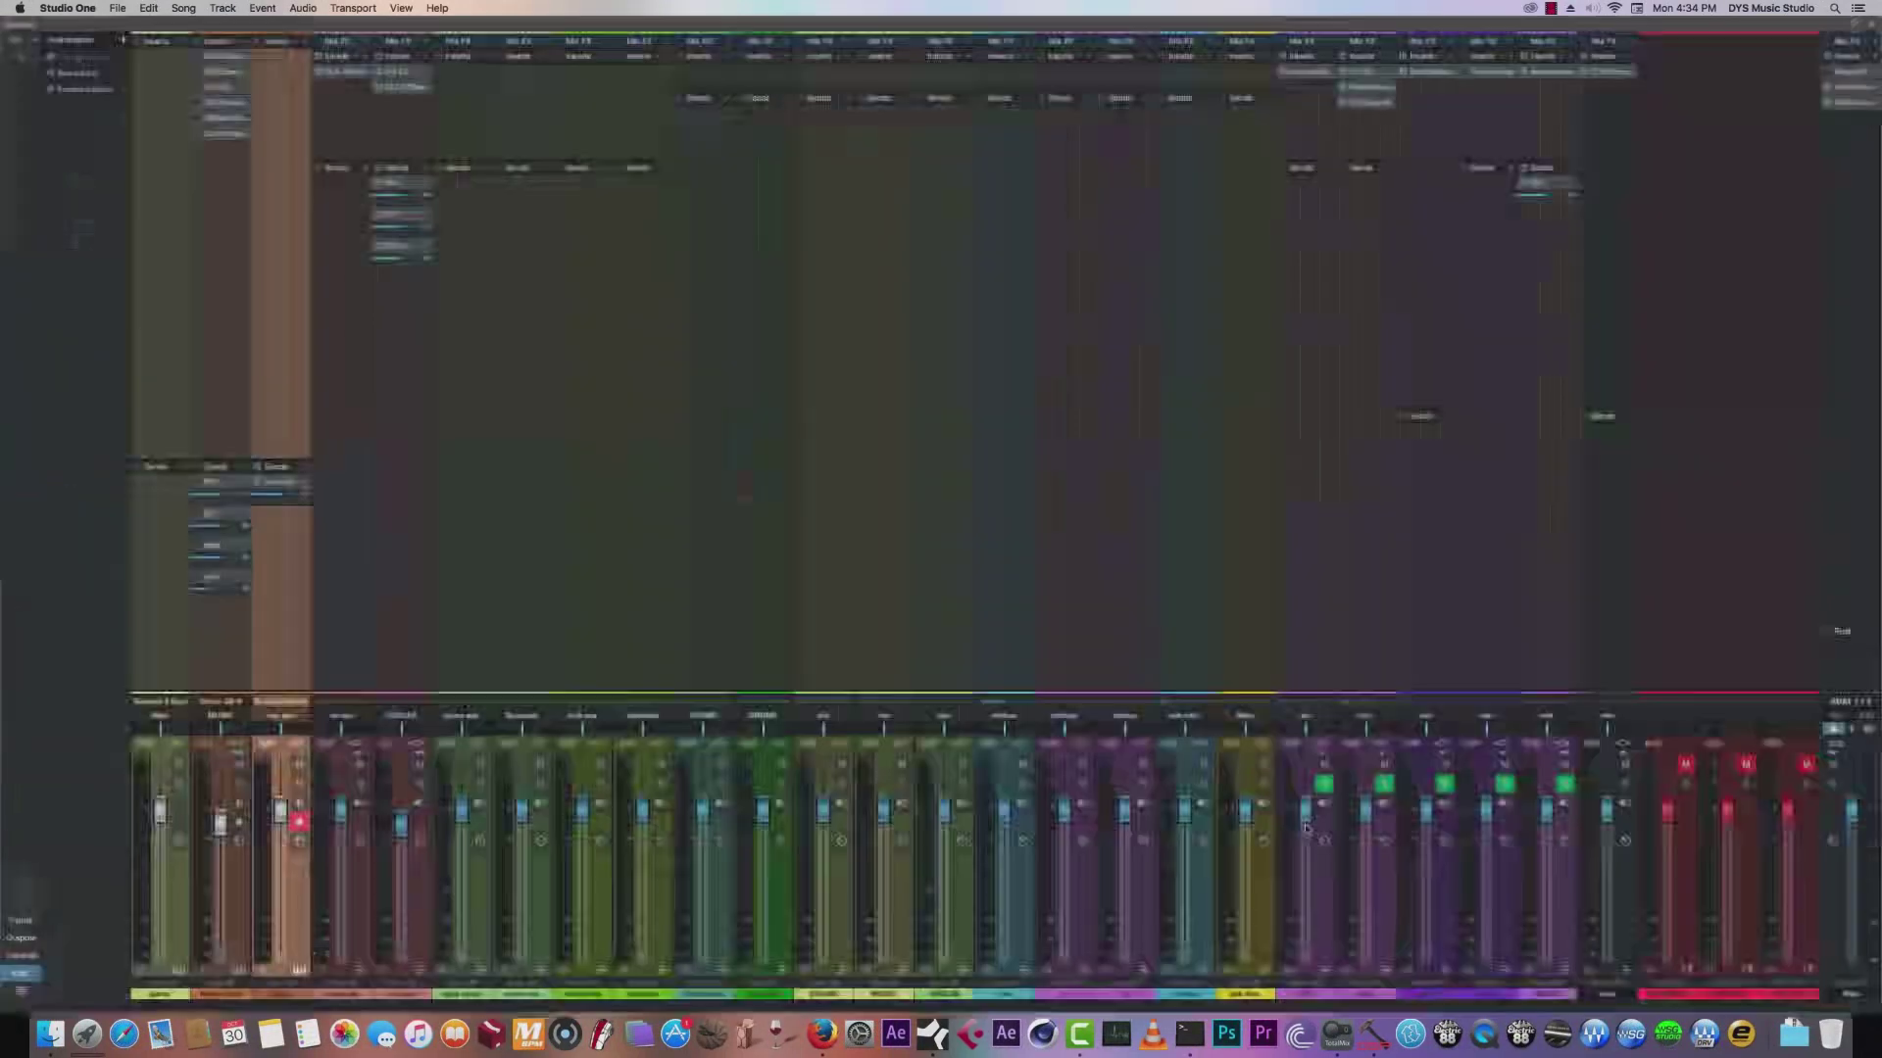
left_click(360, 765)
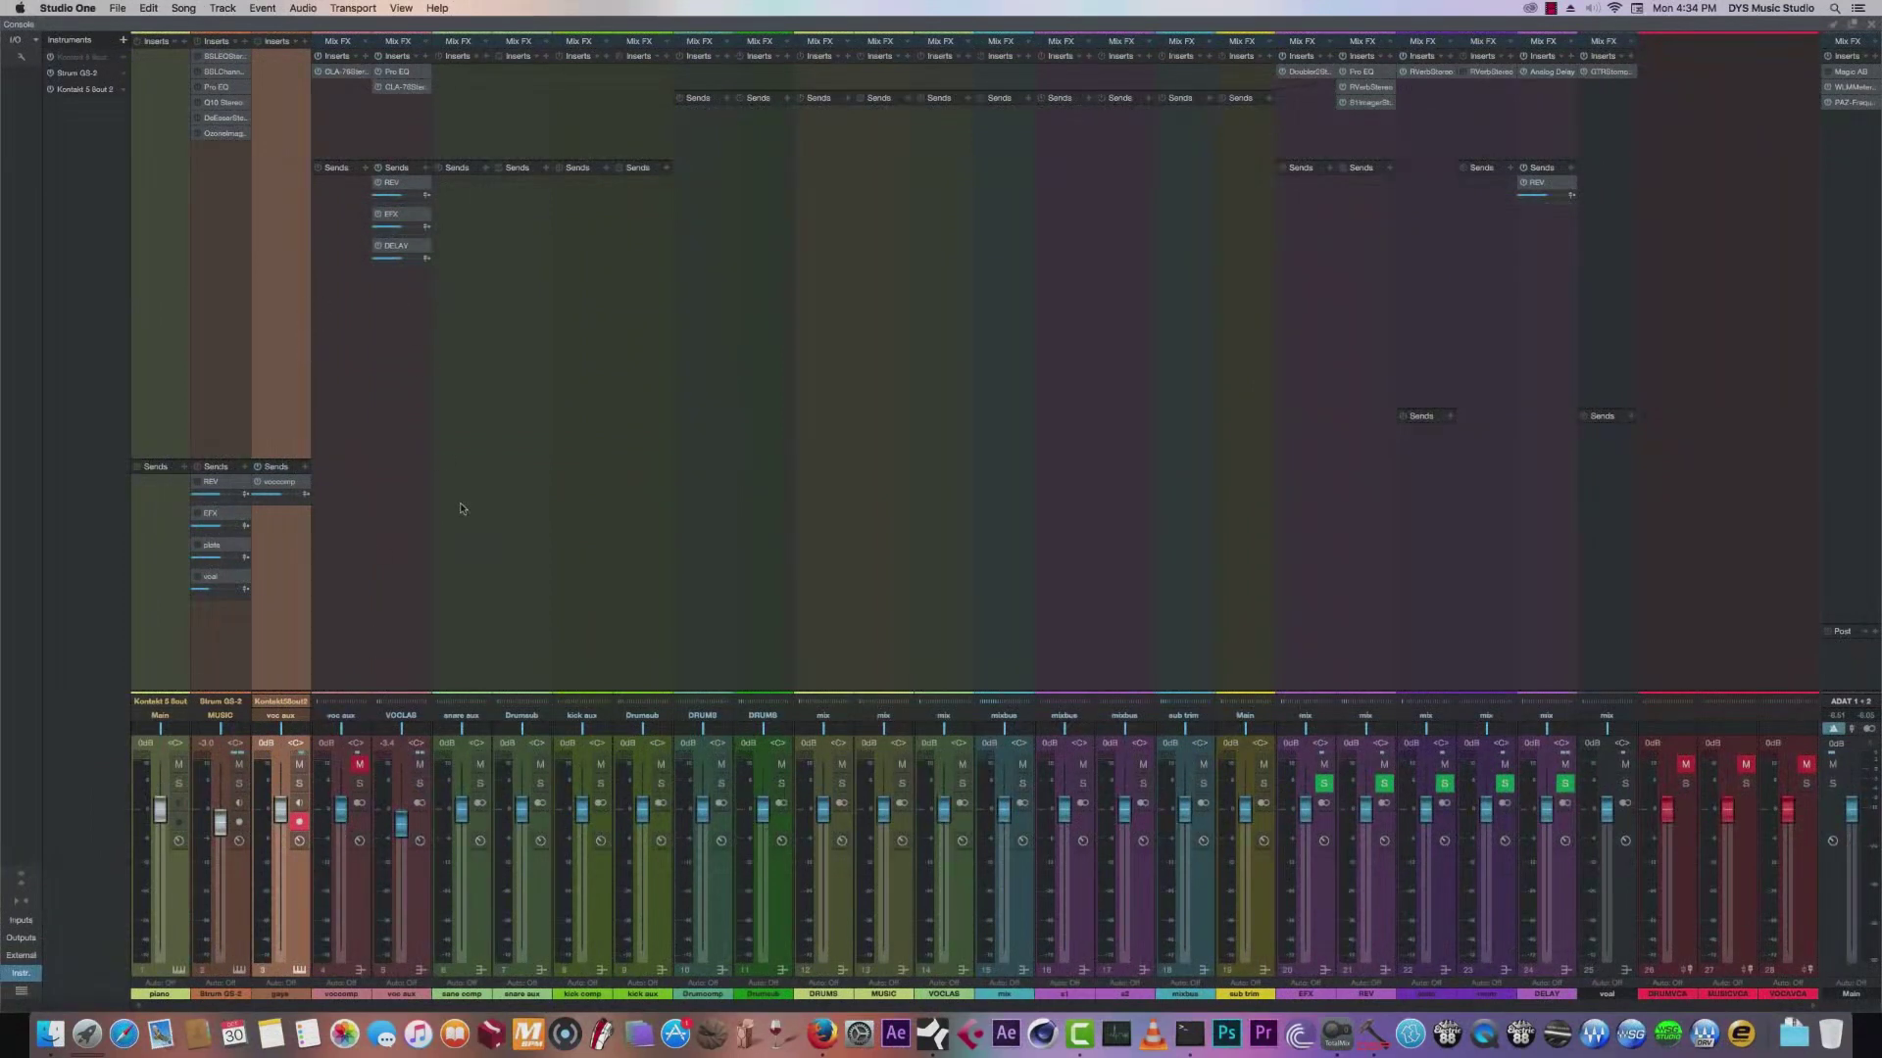
left_click(421, 766)
left_click(1208, 892)
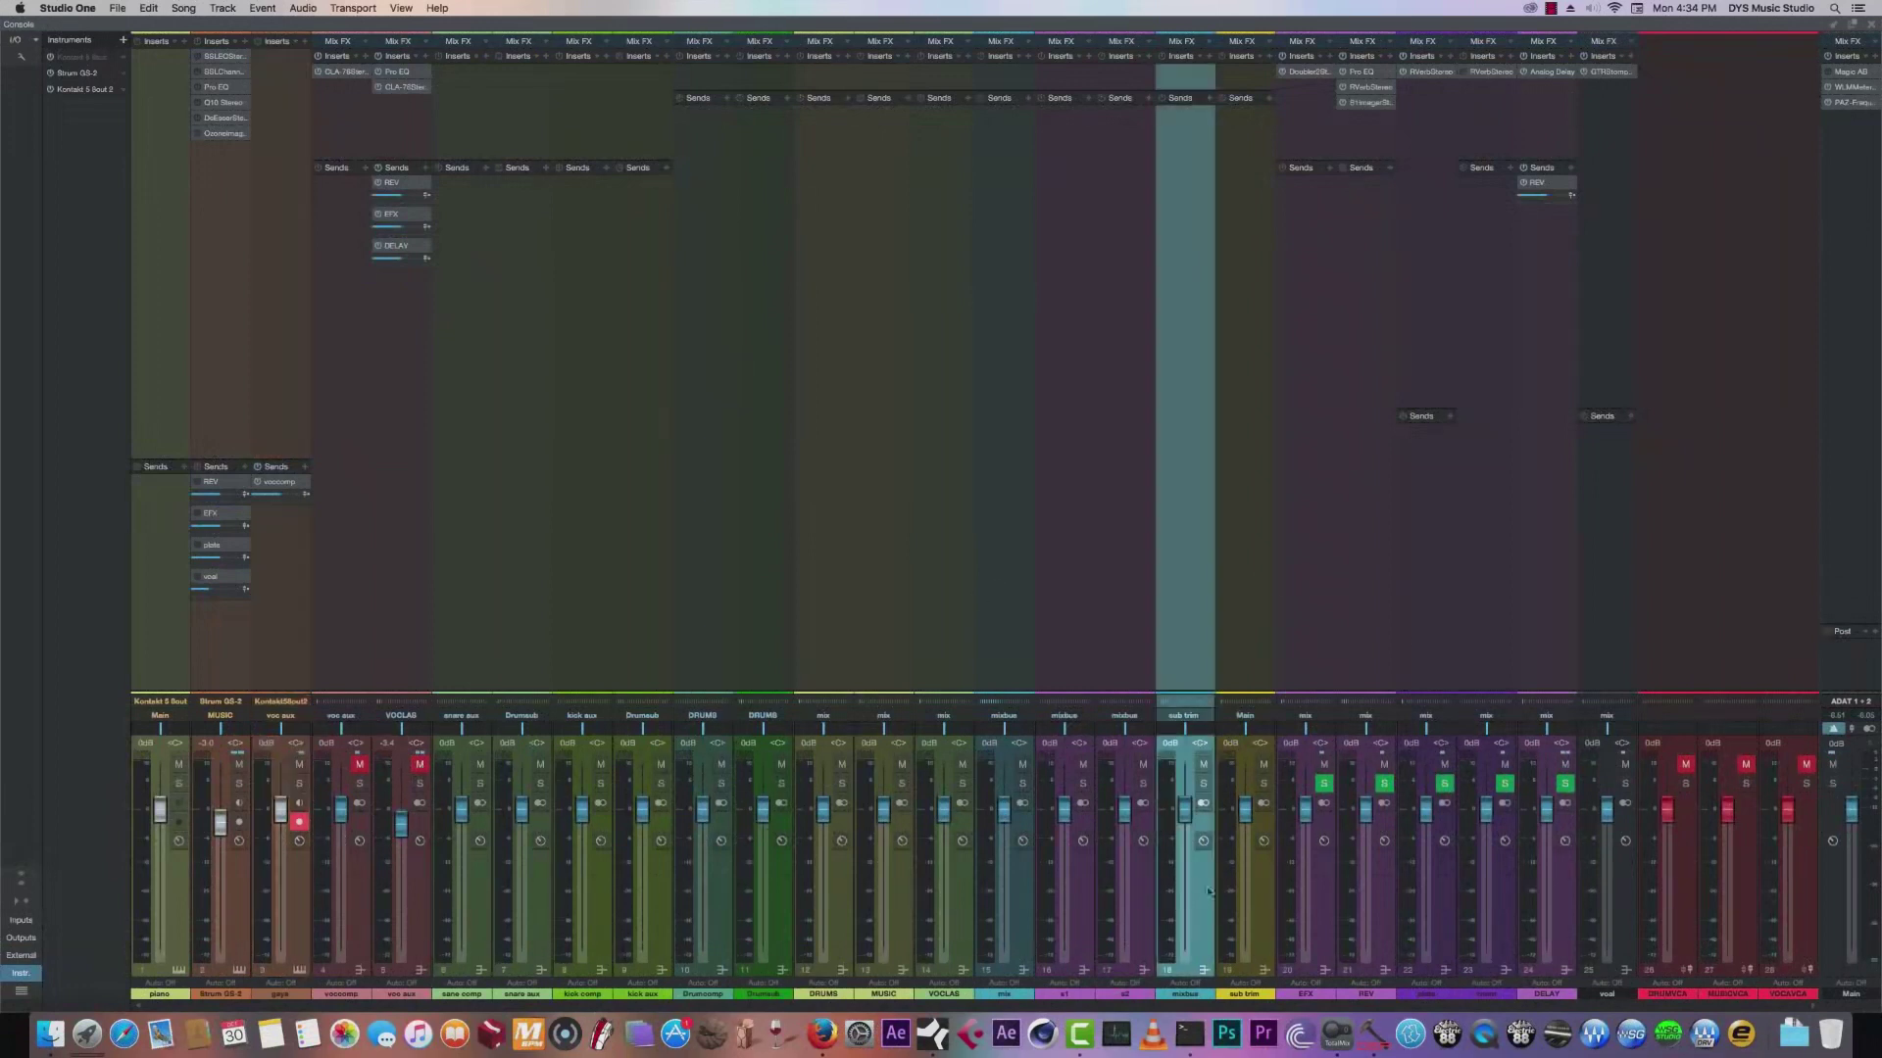
left_click(1199, 47)
left_click(1238, 76)
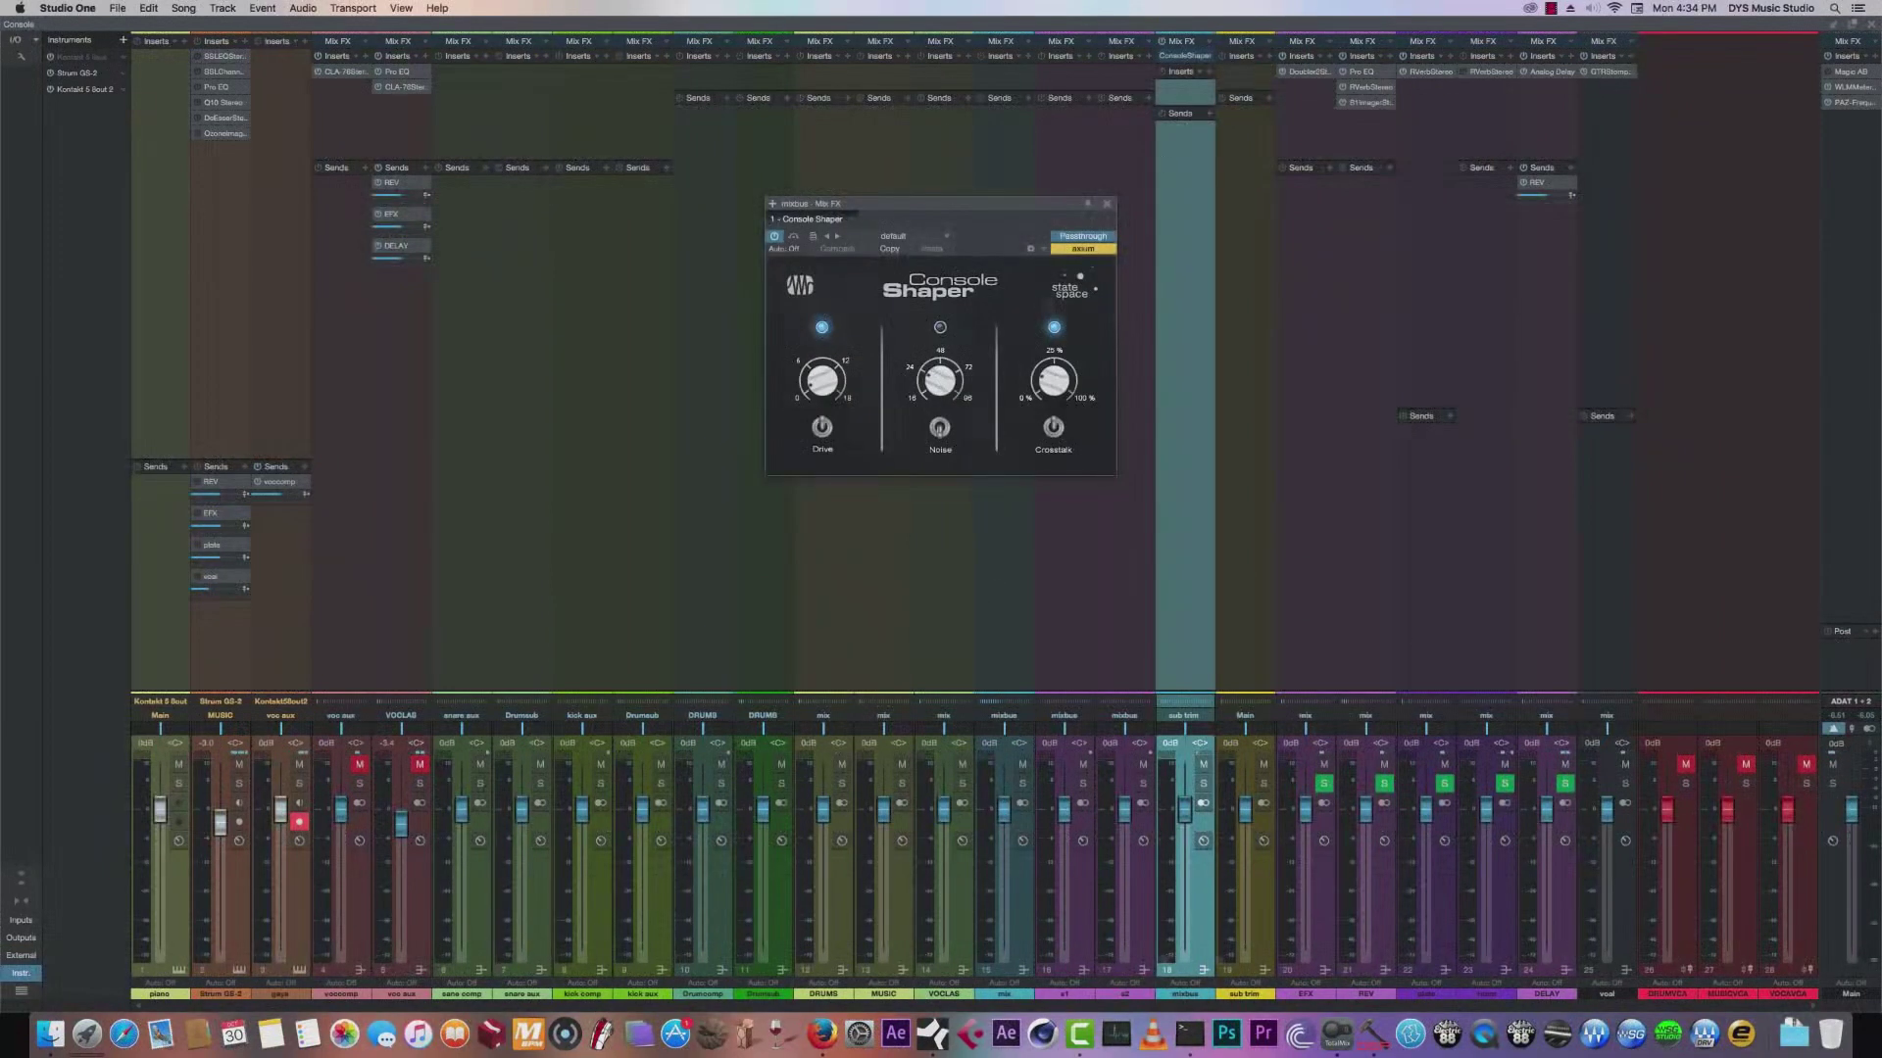
left_click_drag(828, 370, 829, 362)
left_click(1870, 24)
Play the song from bar 10 with the gaya vocal track muted.
left_click(294, 406)
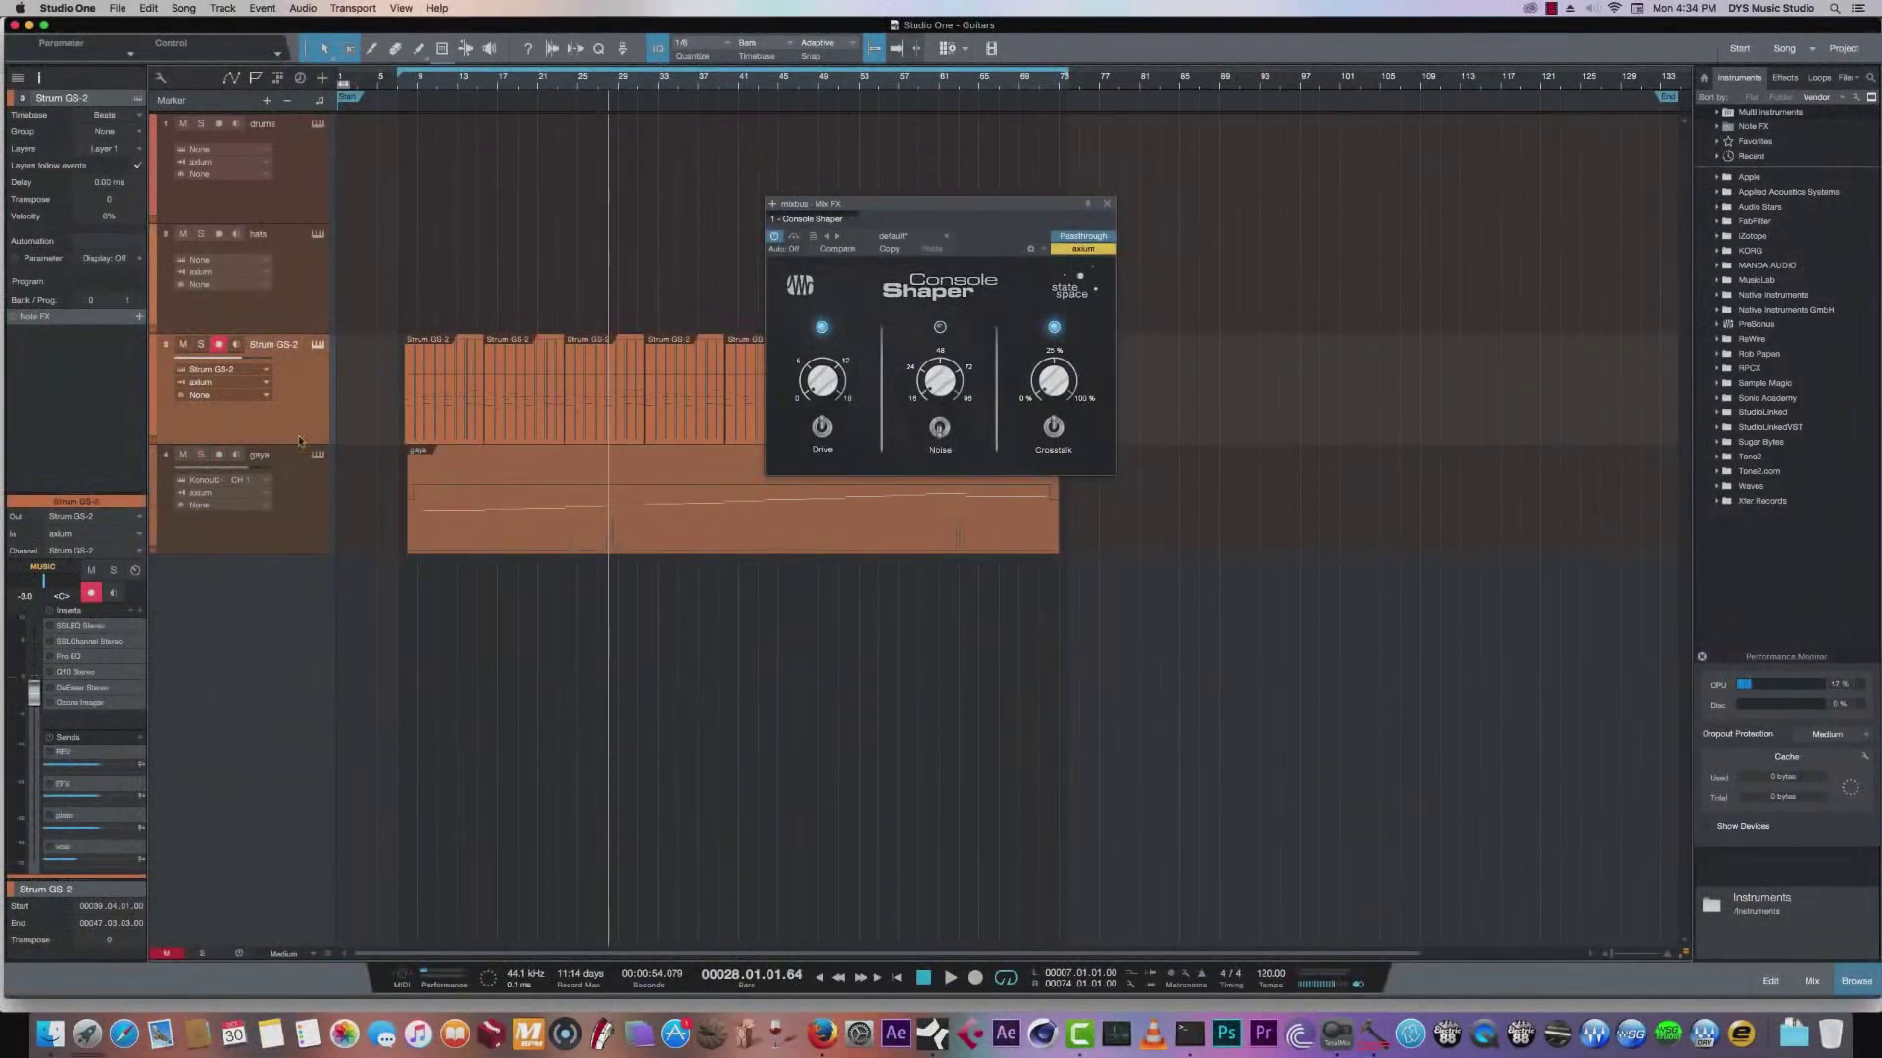
left_click(426, 83)
key("space")
left_click(182, 454)
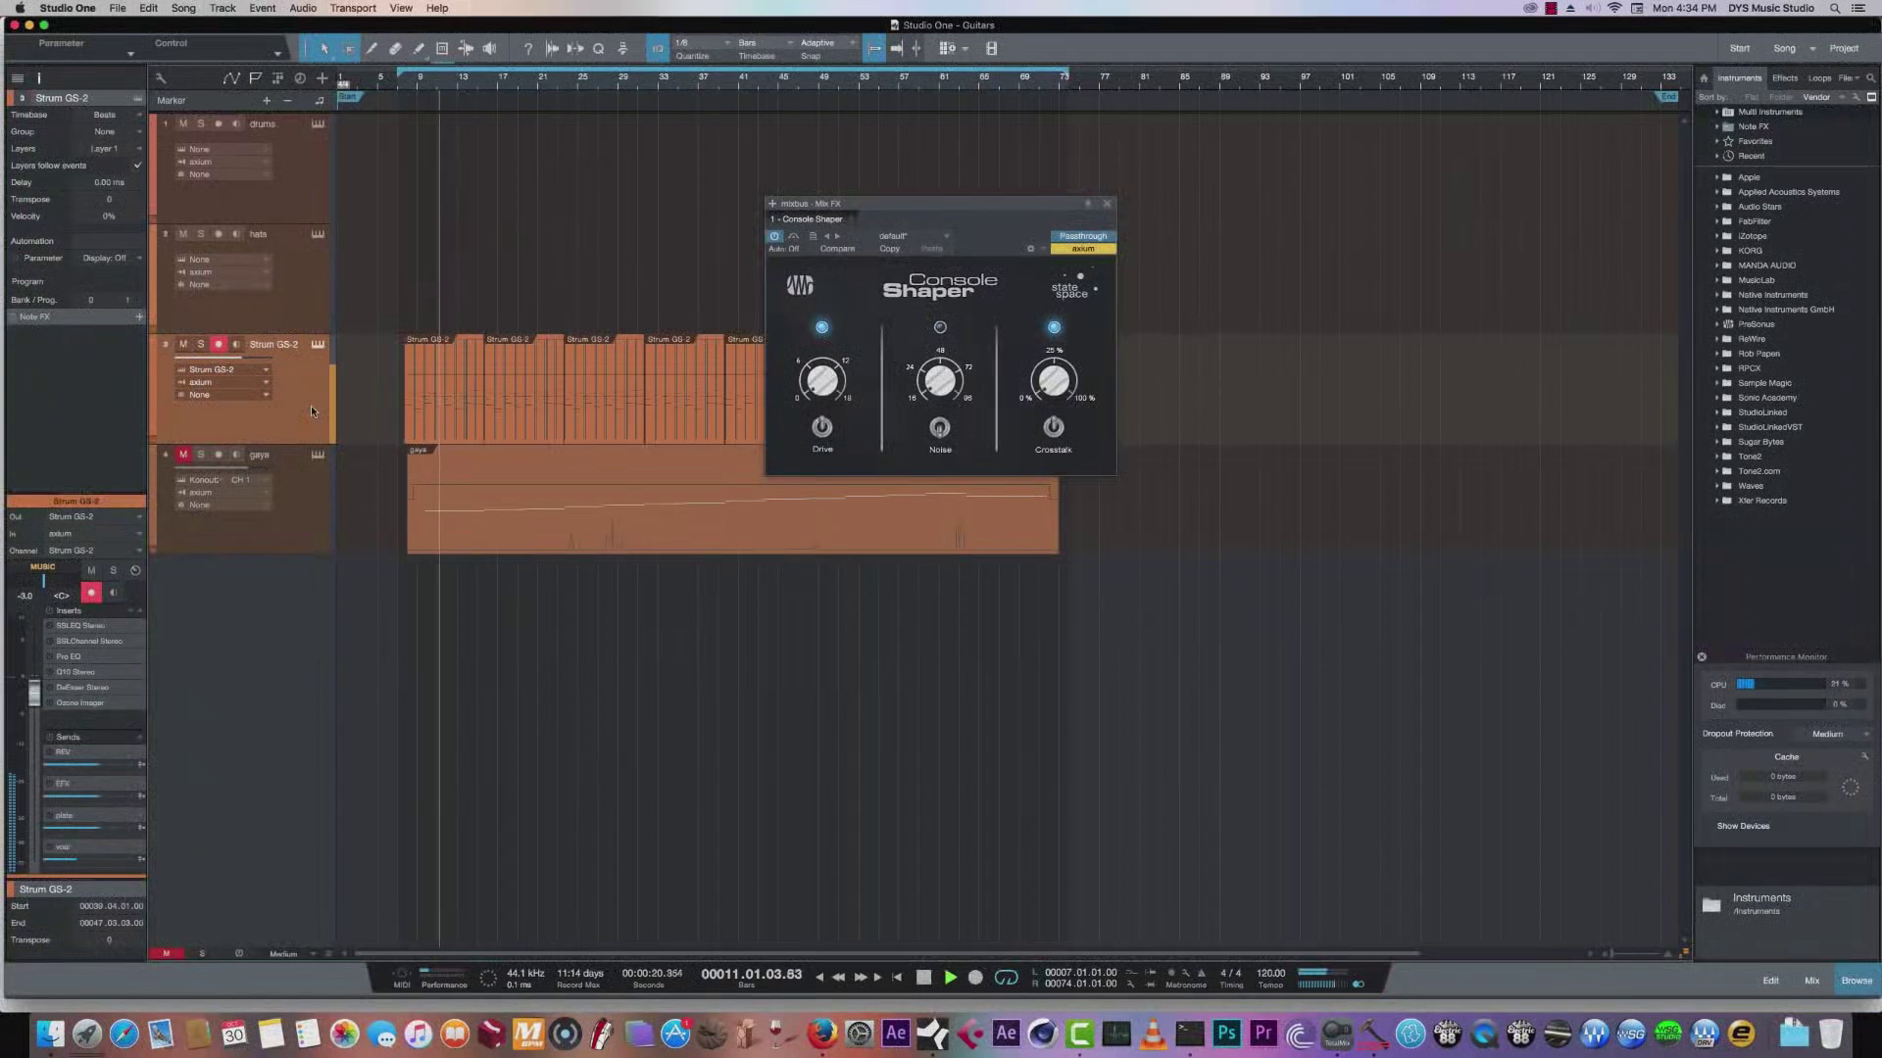
Open the Strum GS-2 instrument window, reposition it and show its effects settings.
left_click(318, 345)
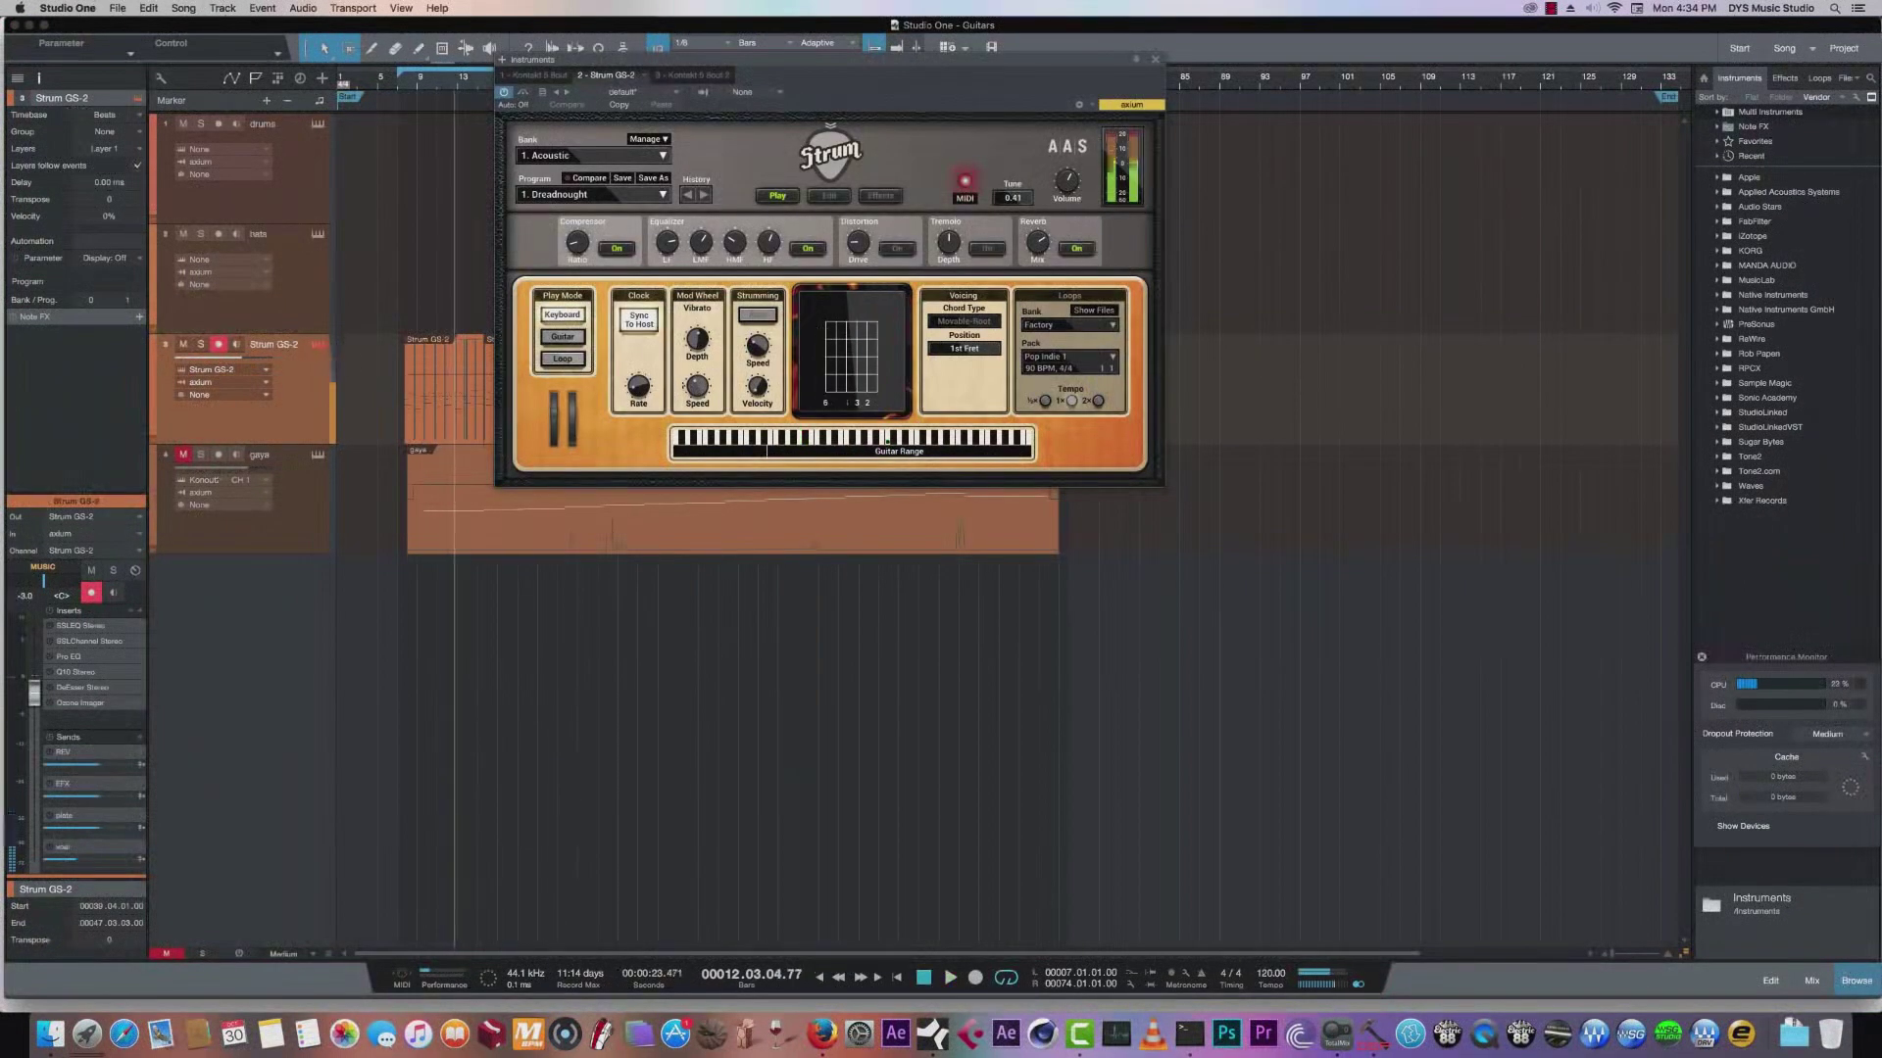
left_click_drag(822, 65, 751, 193)
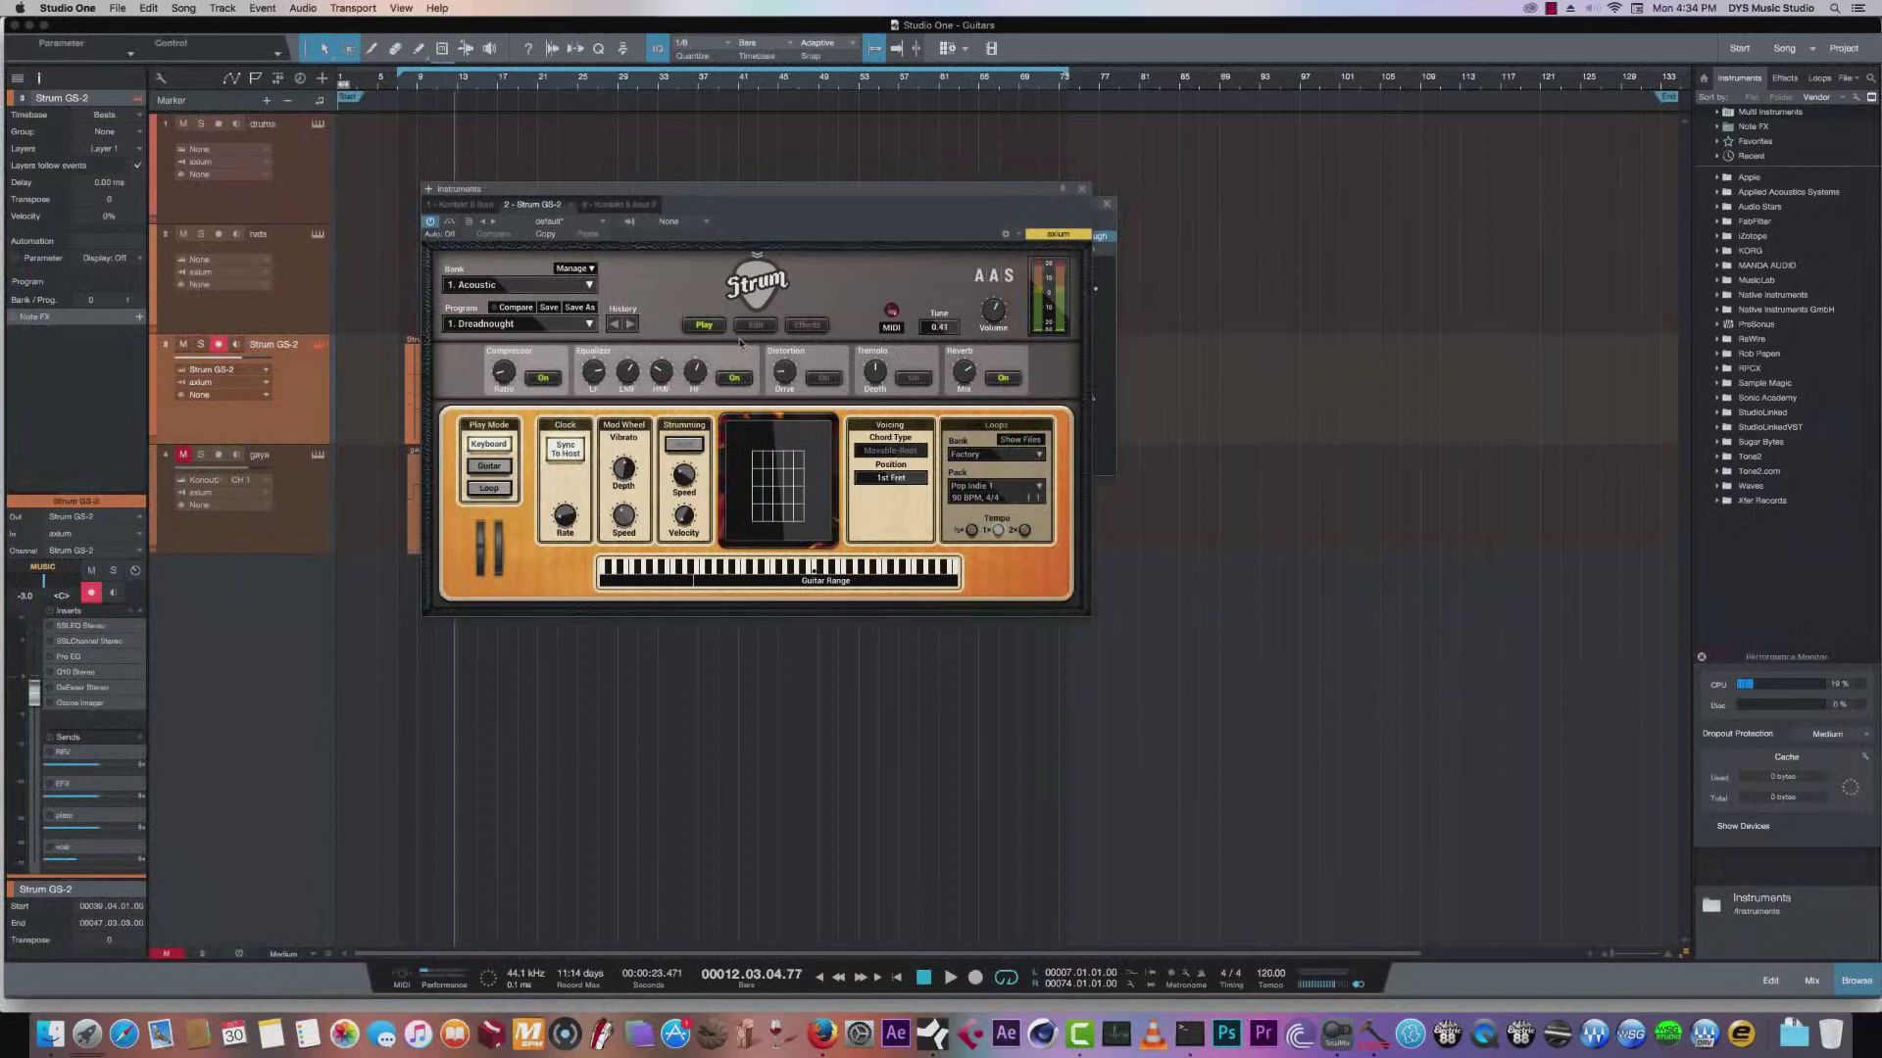
left_click(805, 326)
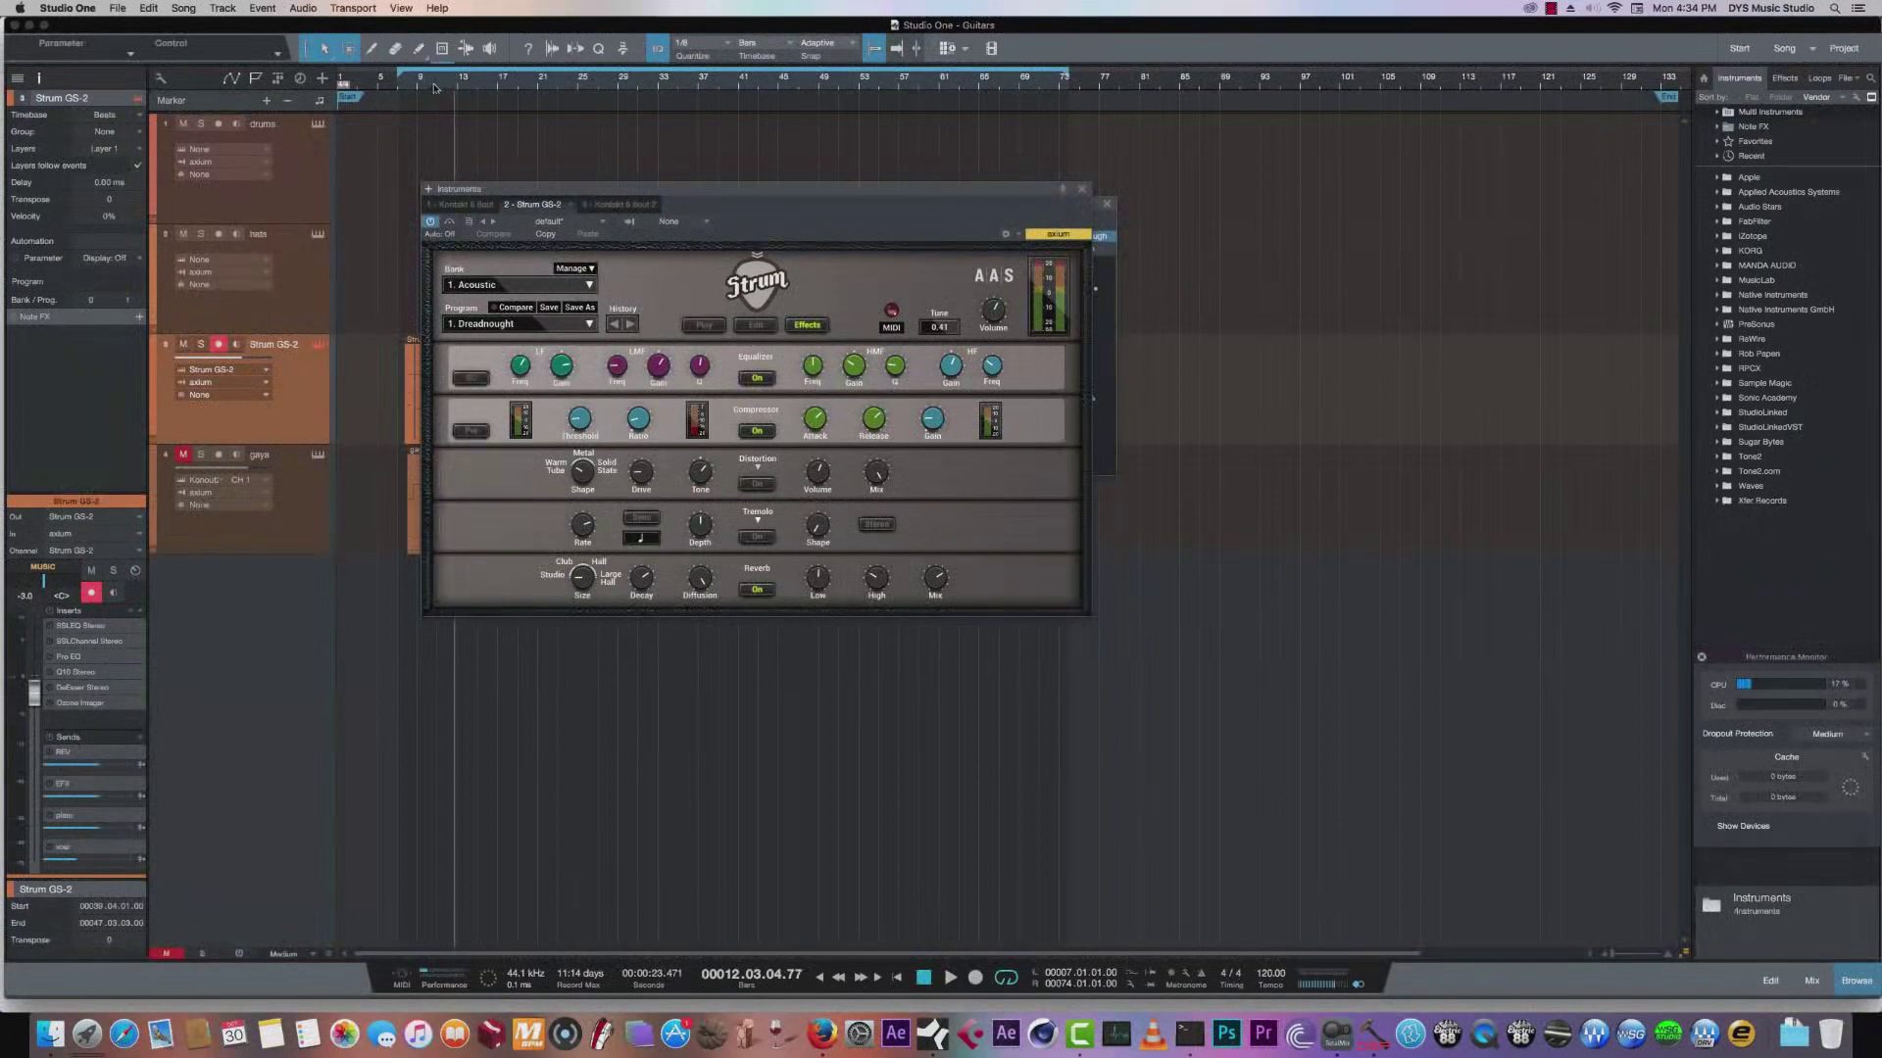
Play from bar 10 while switching off Strum's reverb, compressor and equalizer, then stop.
left_click(450, 126)
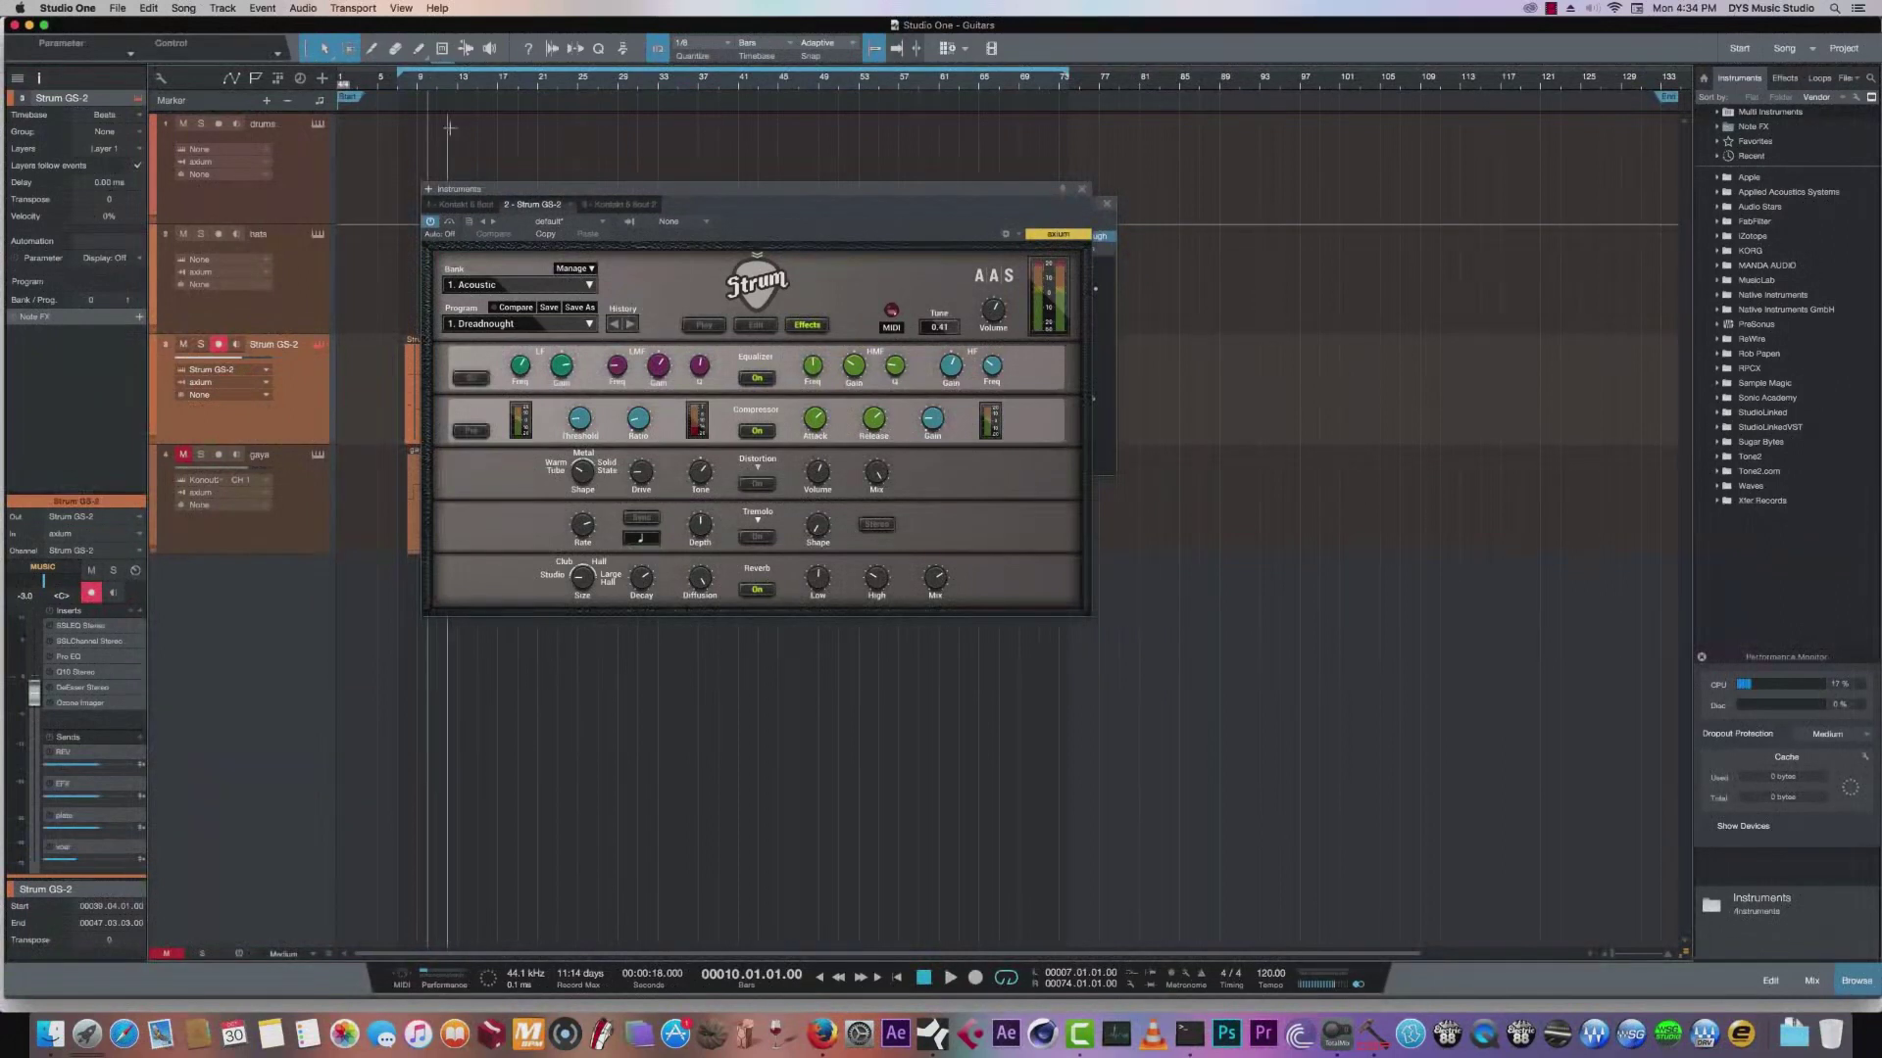
key("space")
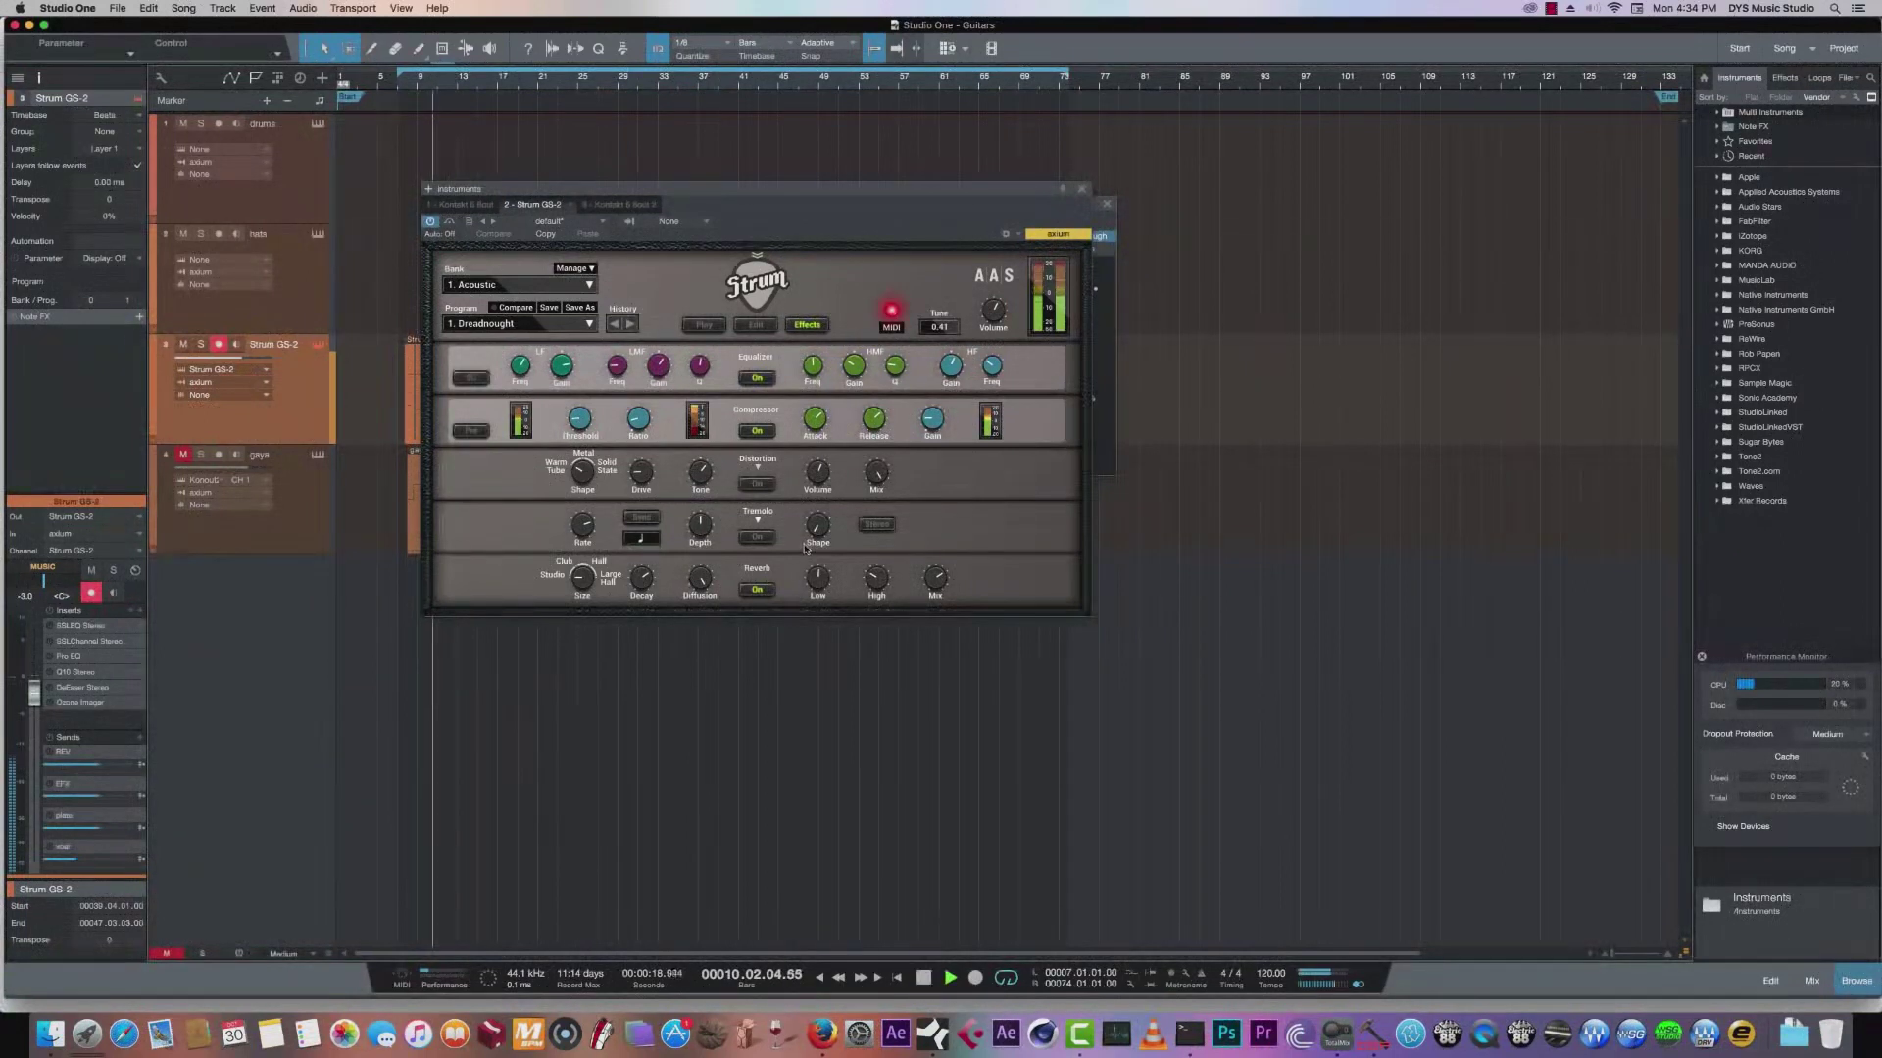
left_click(763, 593)
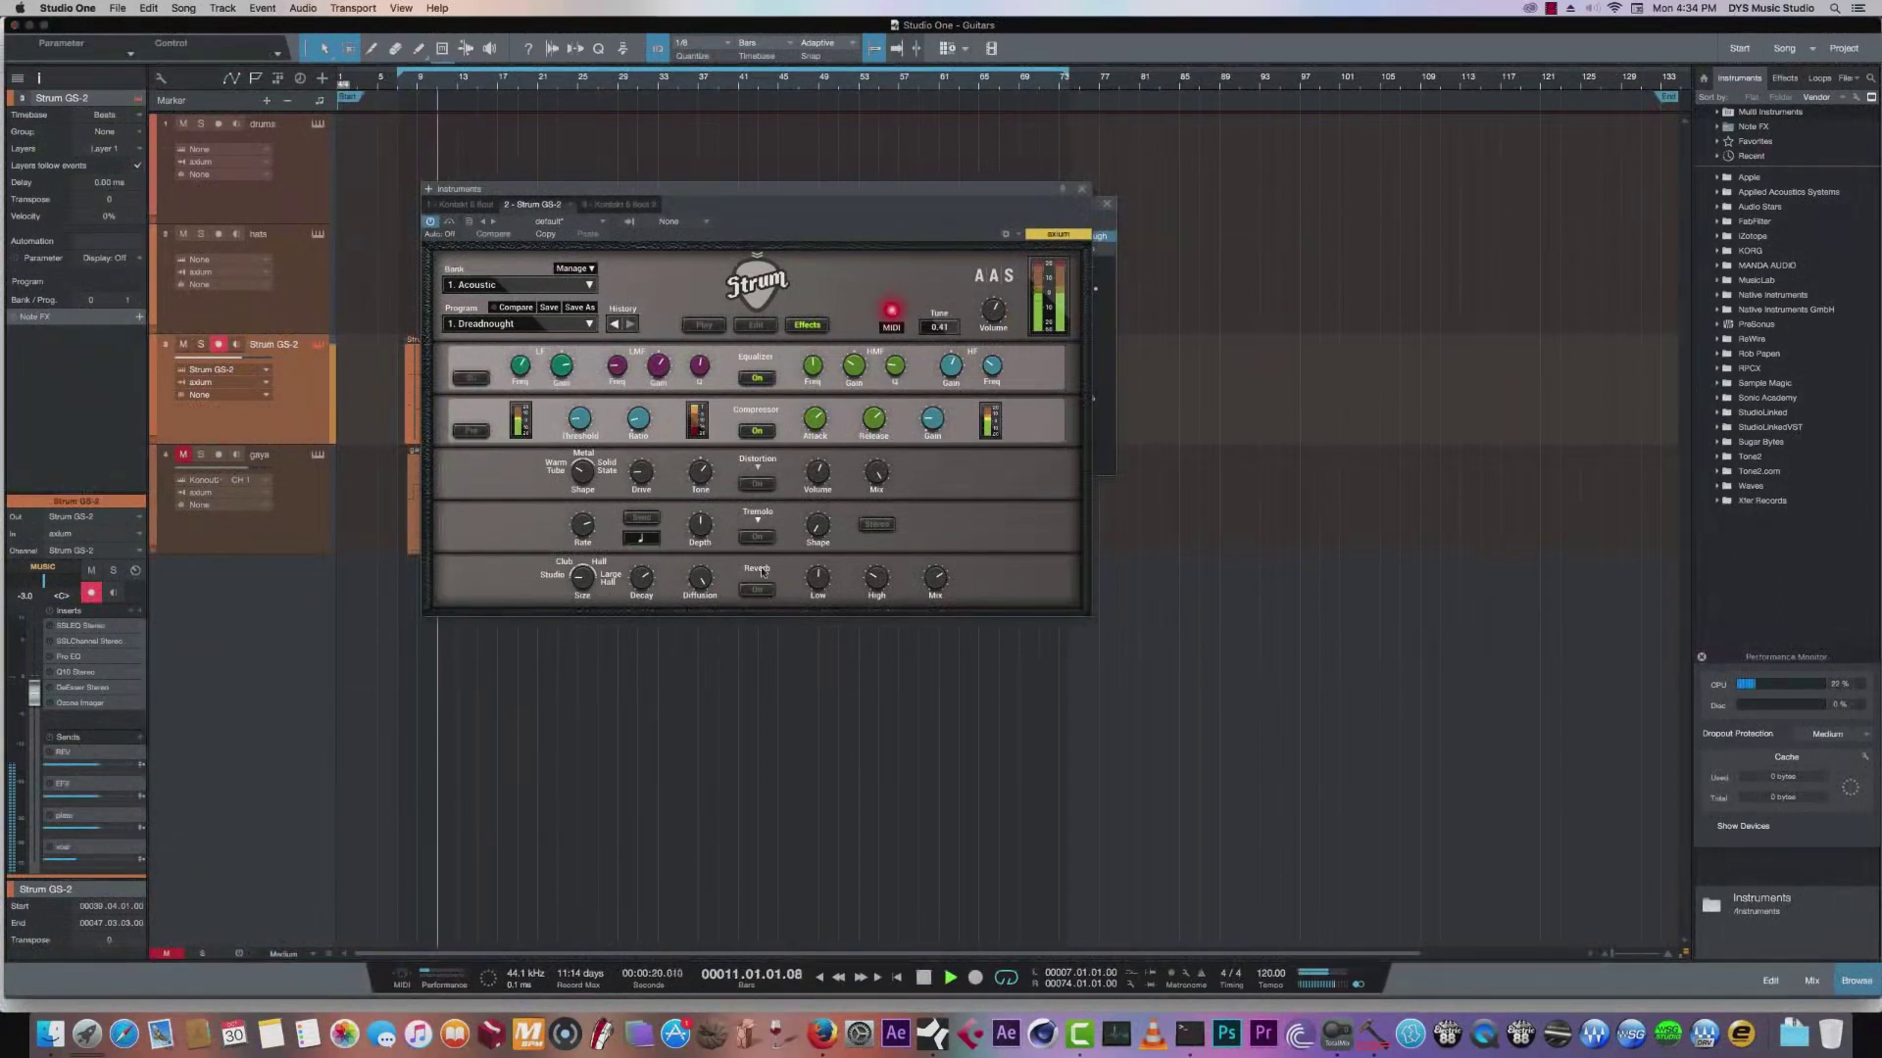
left_click(757, 432)
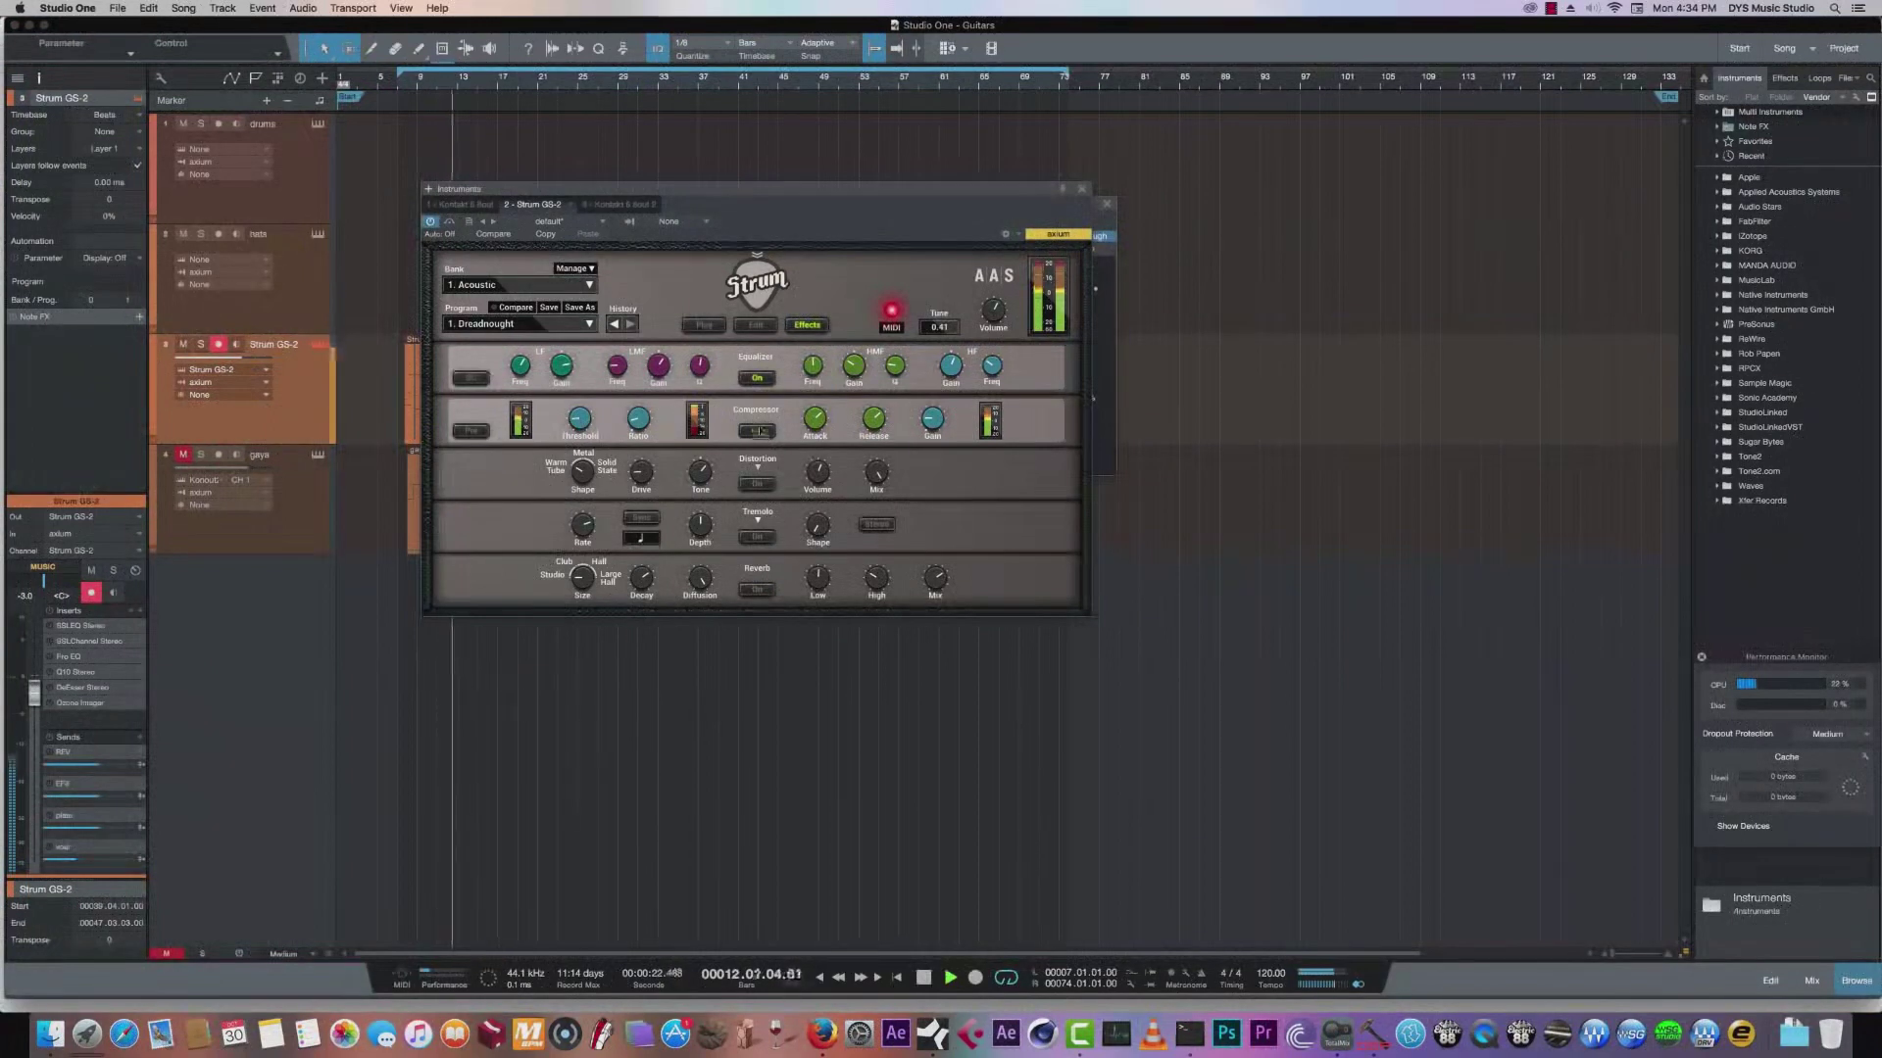
left_click(757, 378)
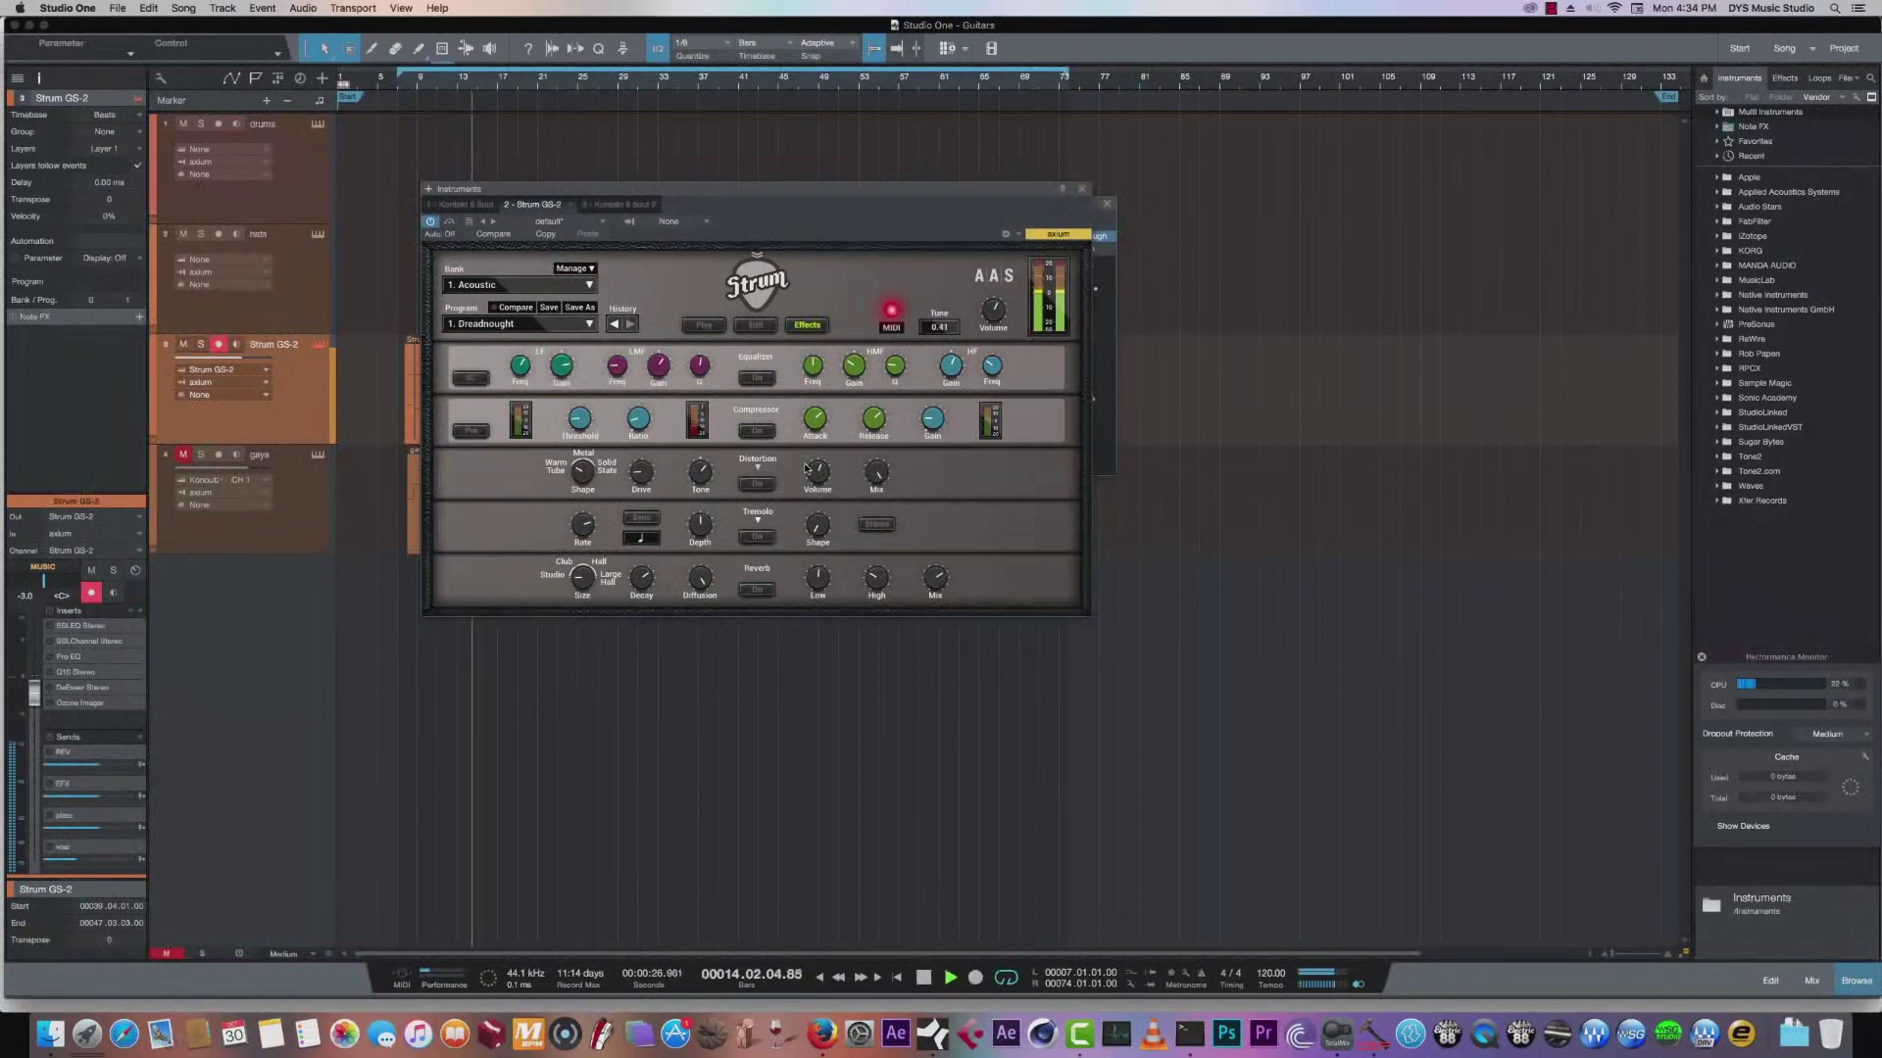
key("space")
Play from bar 9 and turn Strum's equalizer, compressor and reverb back on.
left_click_drag(596, 199, 824, 220)
left_click(419, 85)
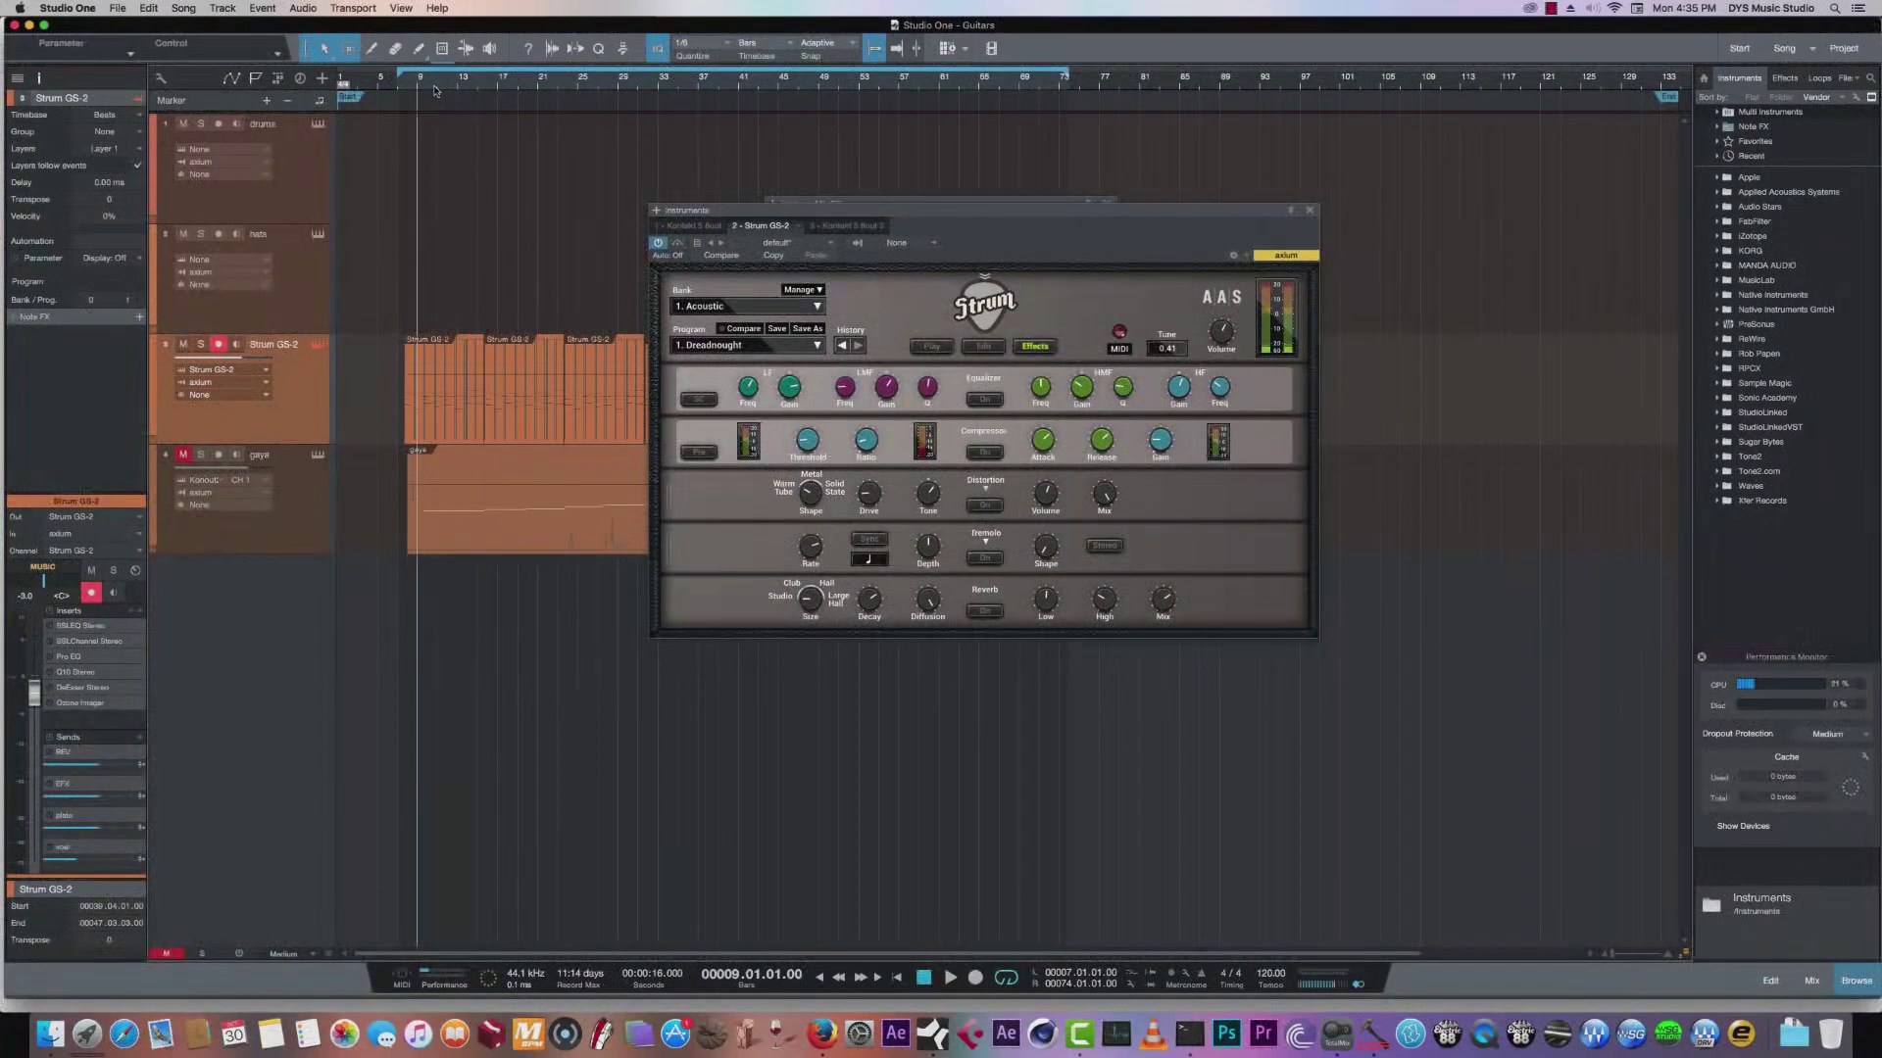
key("space")
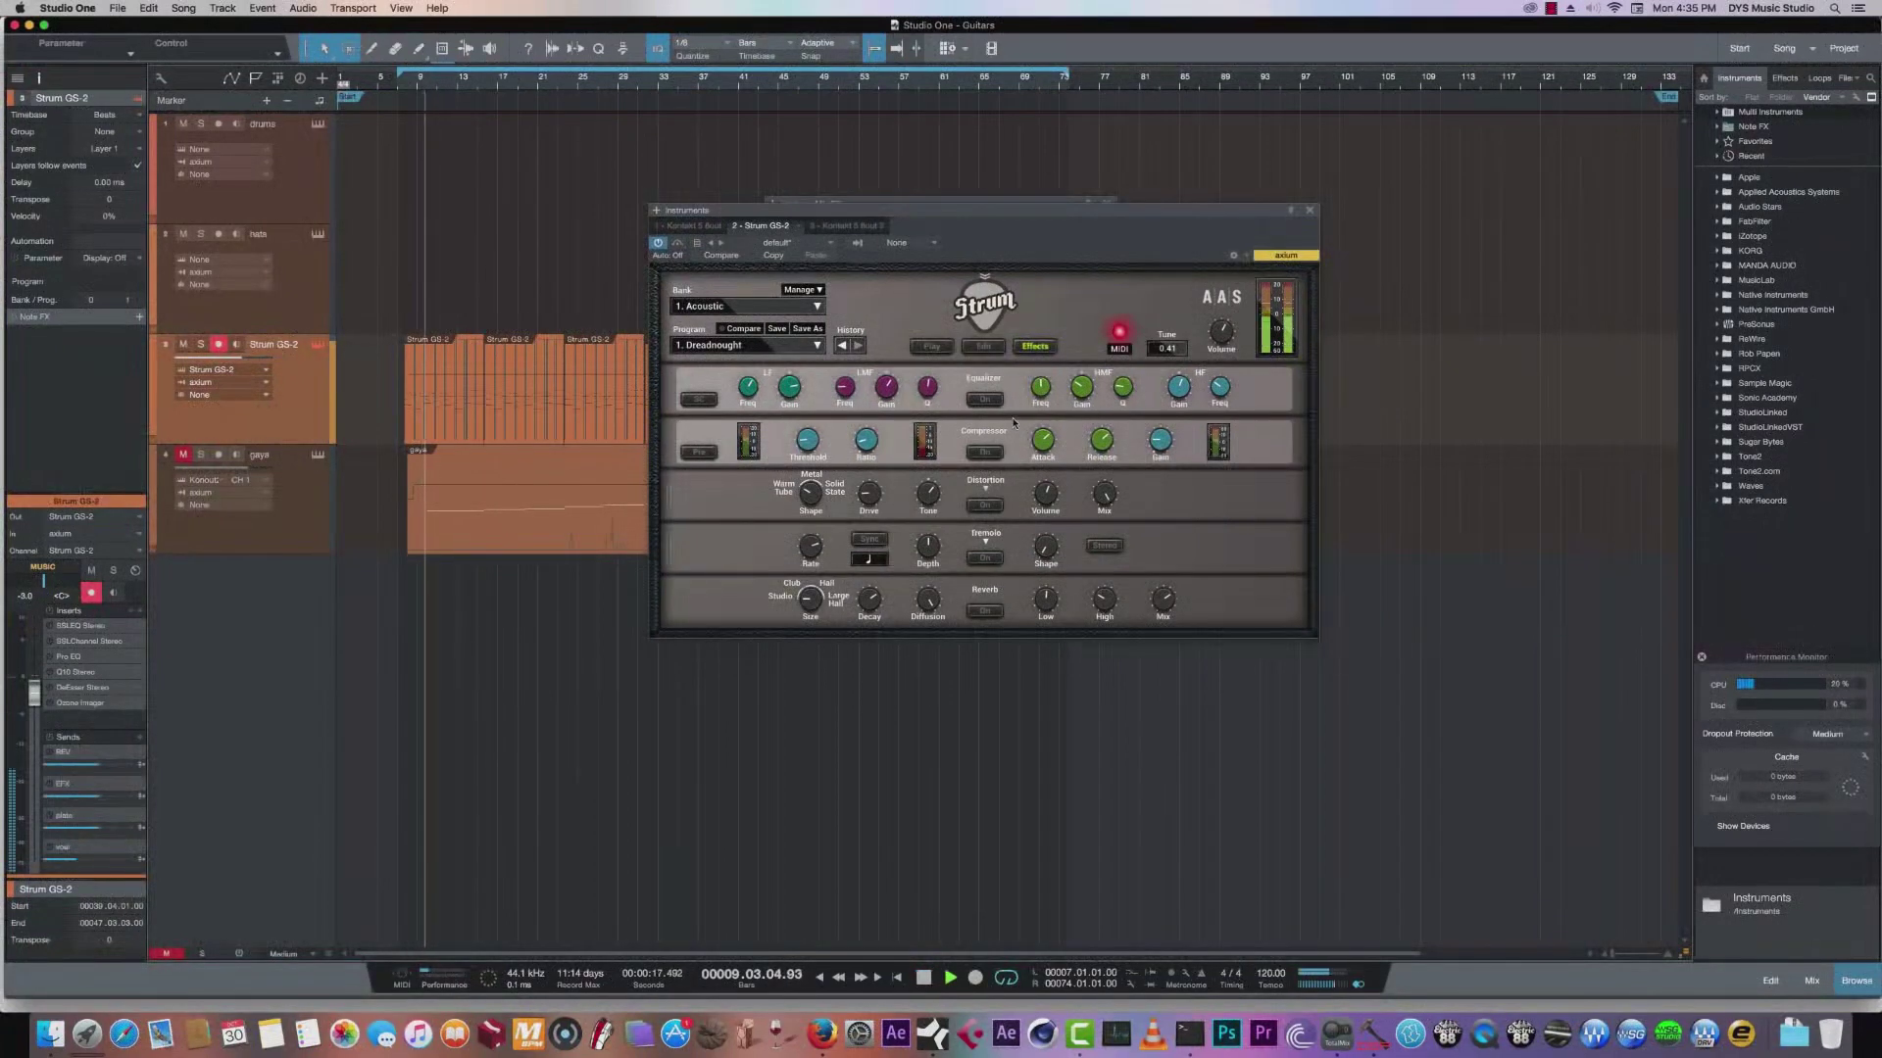
left_click(984, 400)
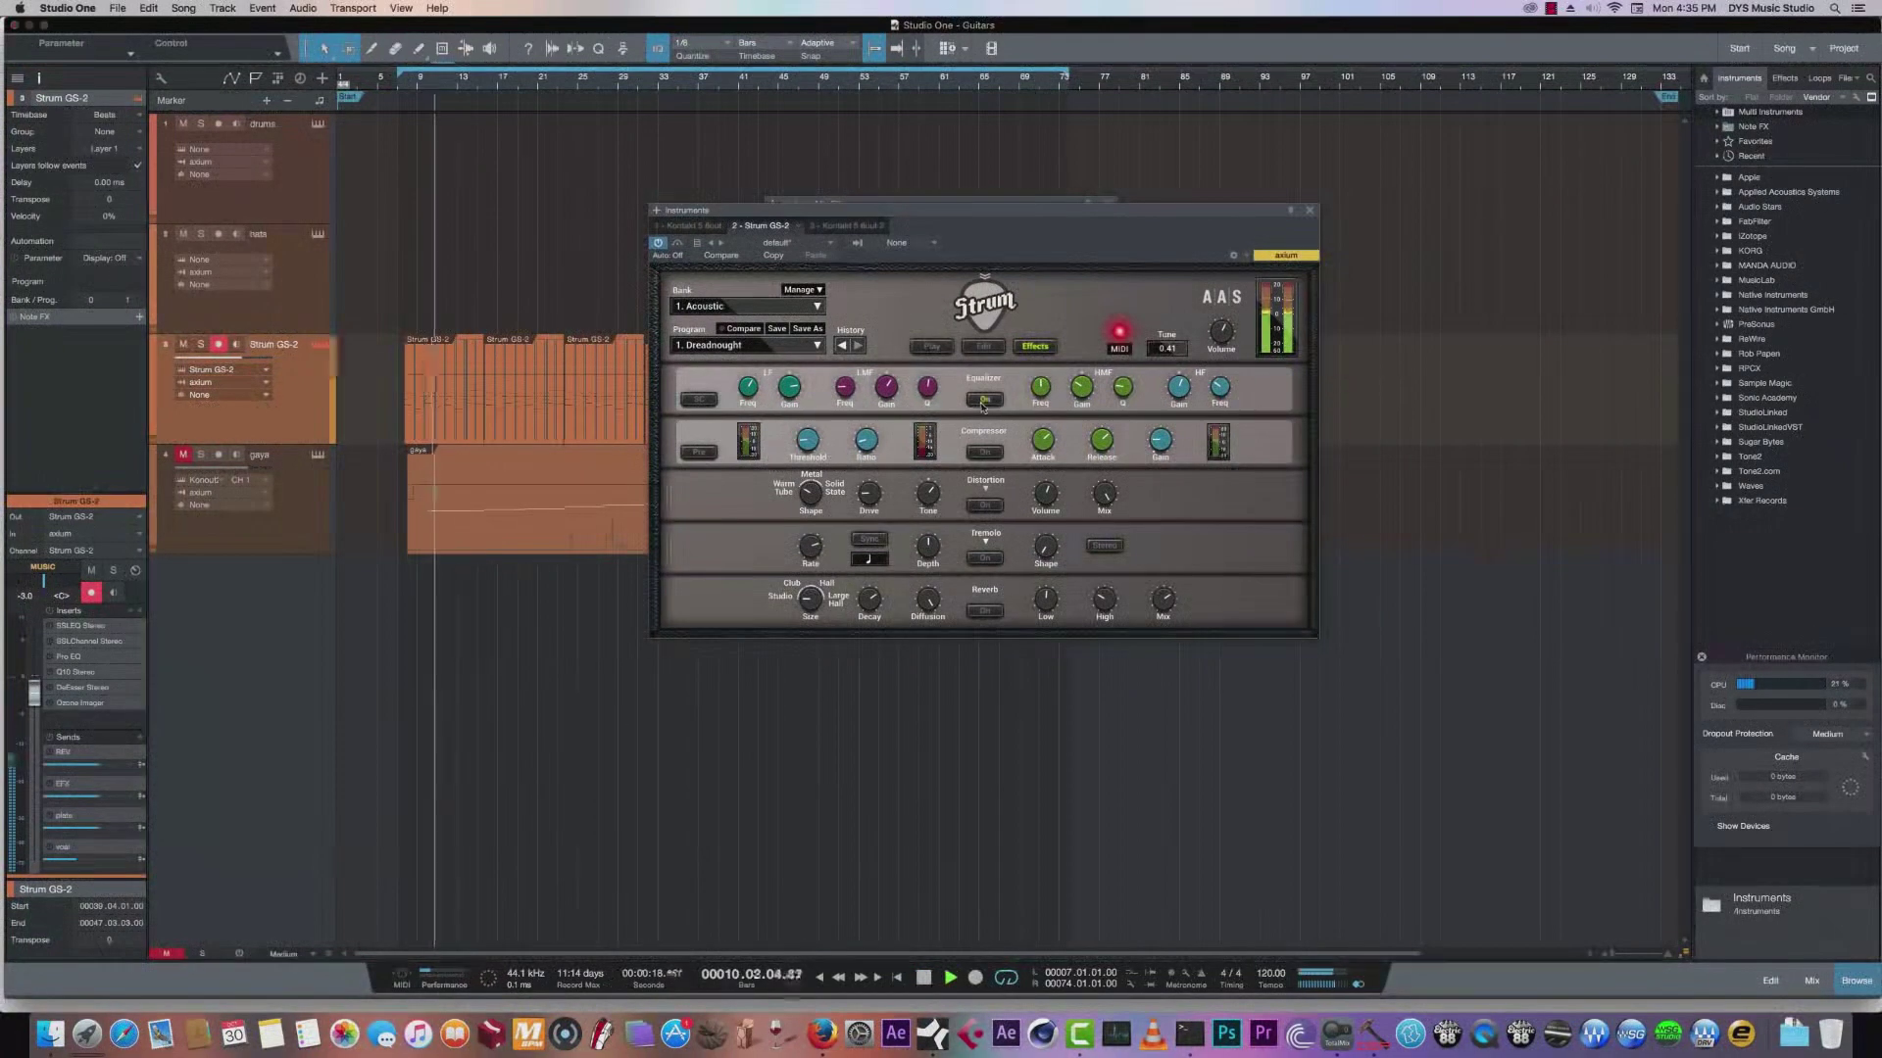
left_click(985, 453)
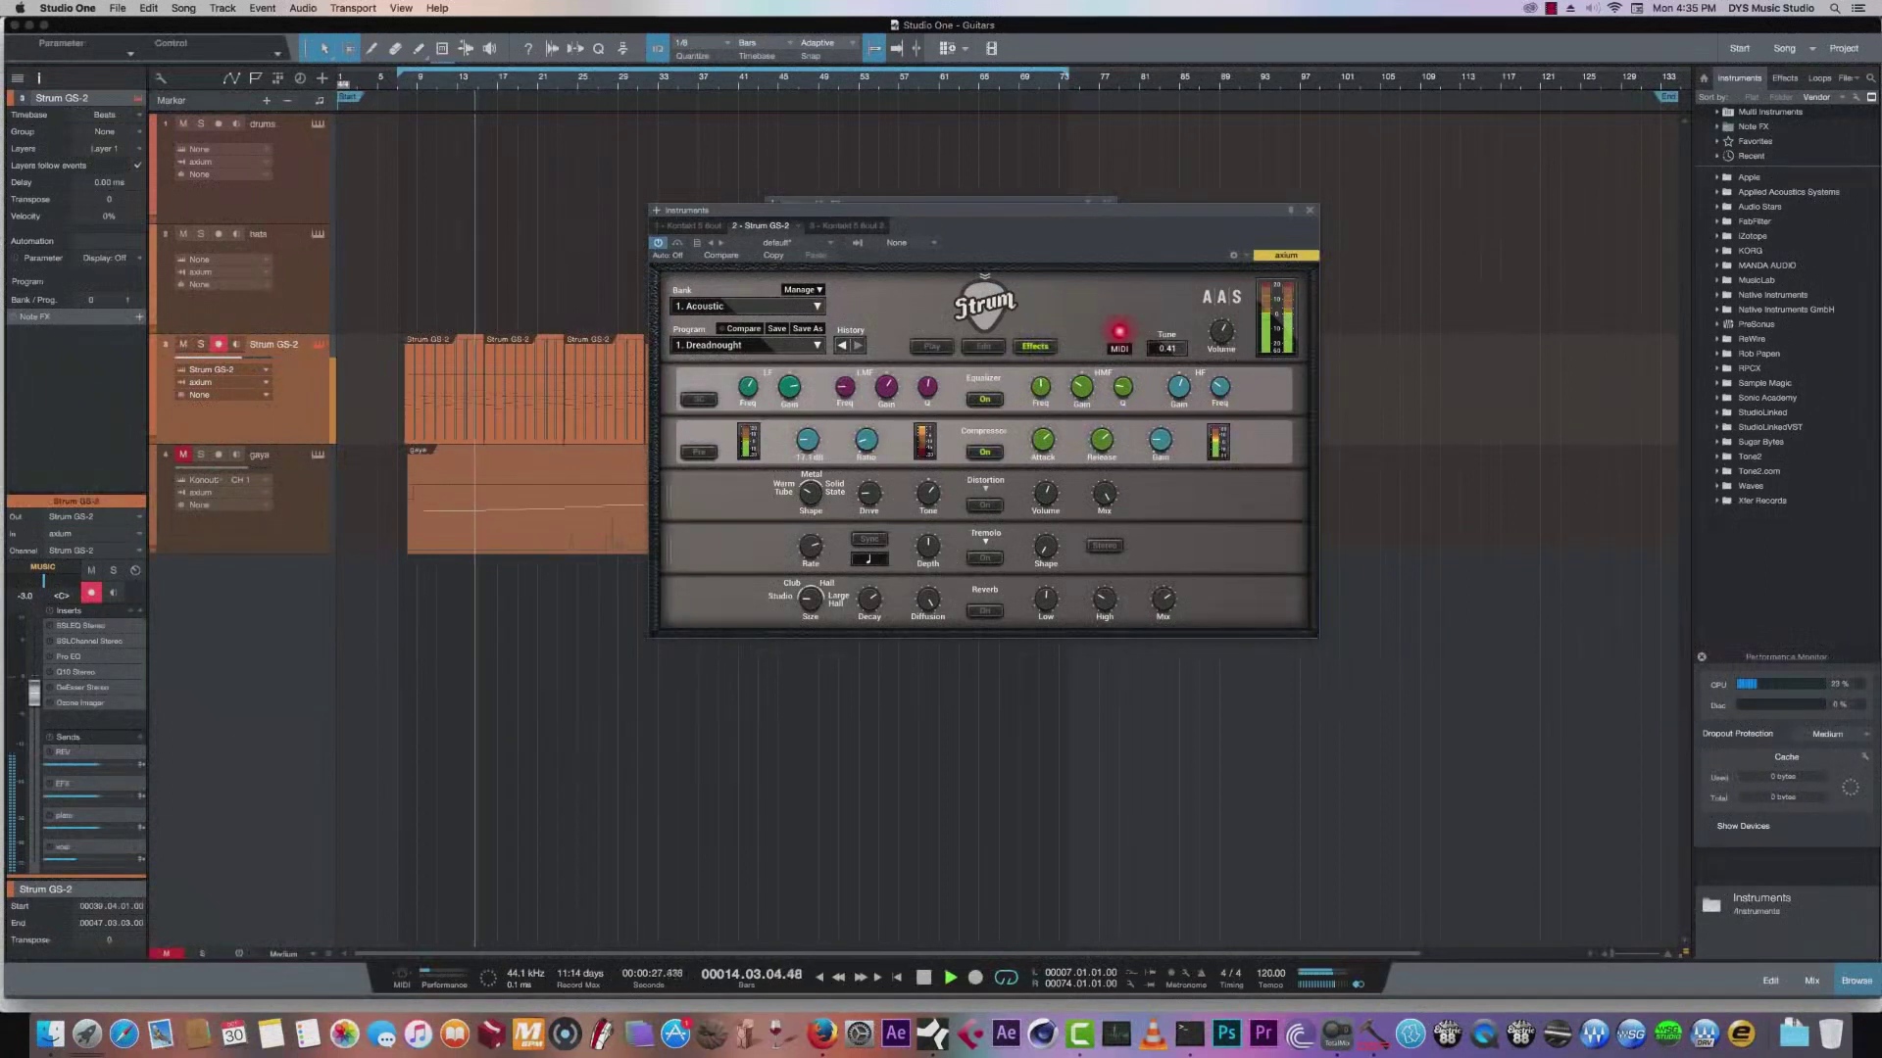
left_click(984, 611)
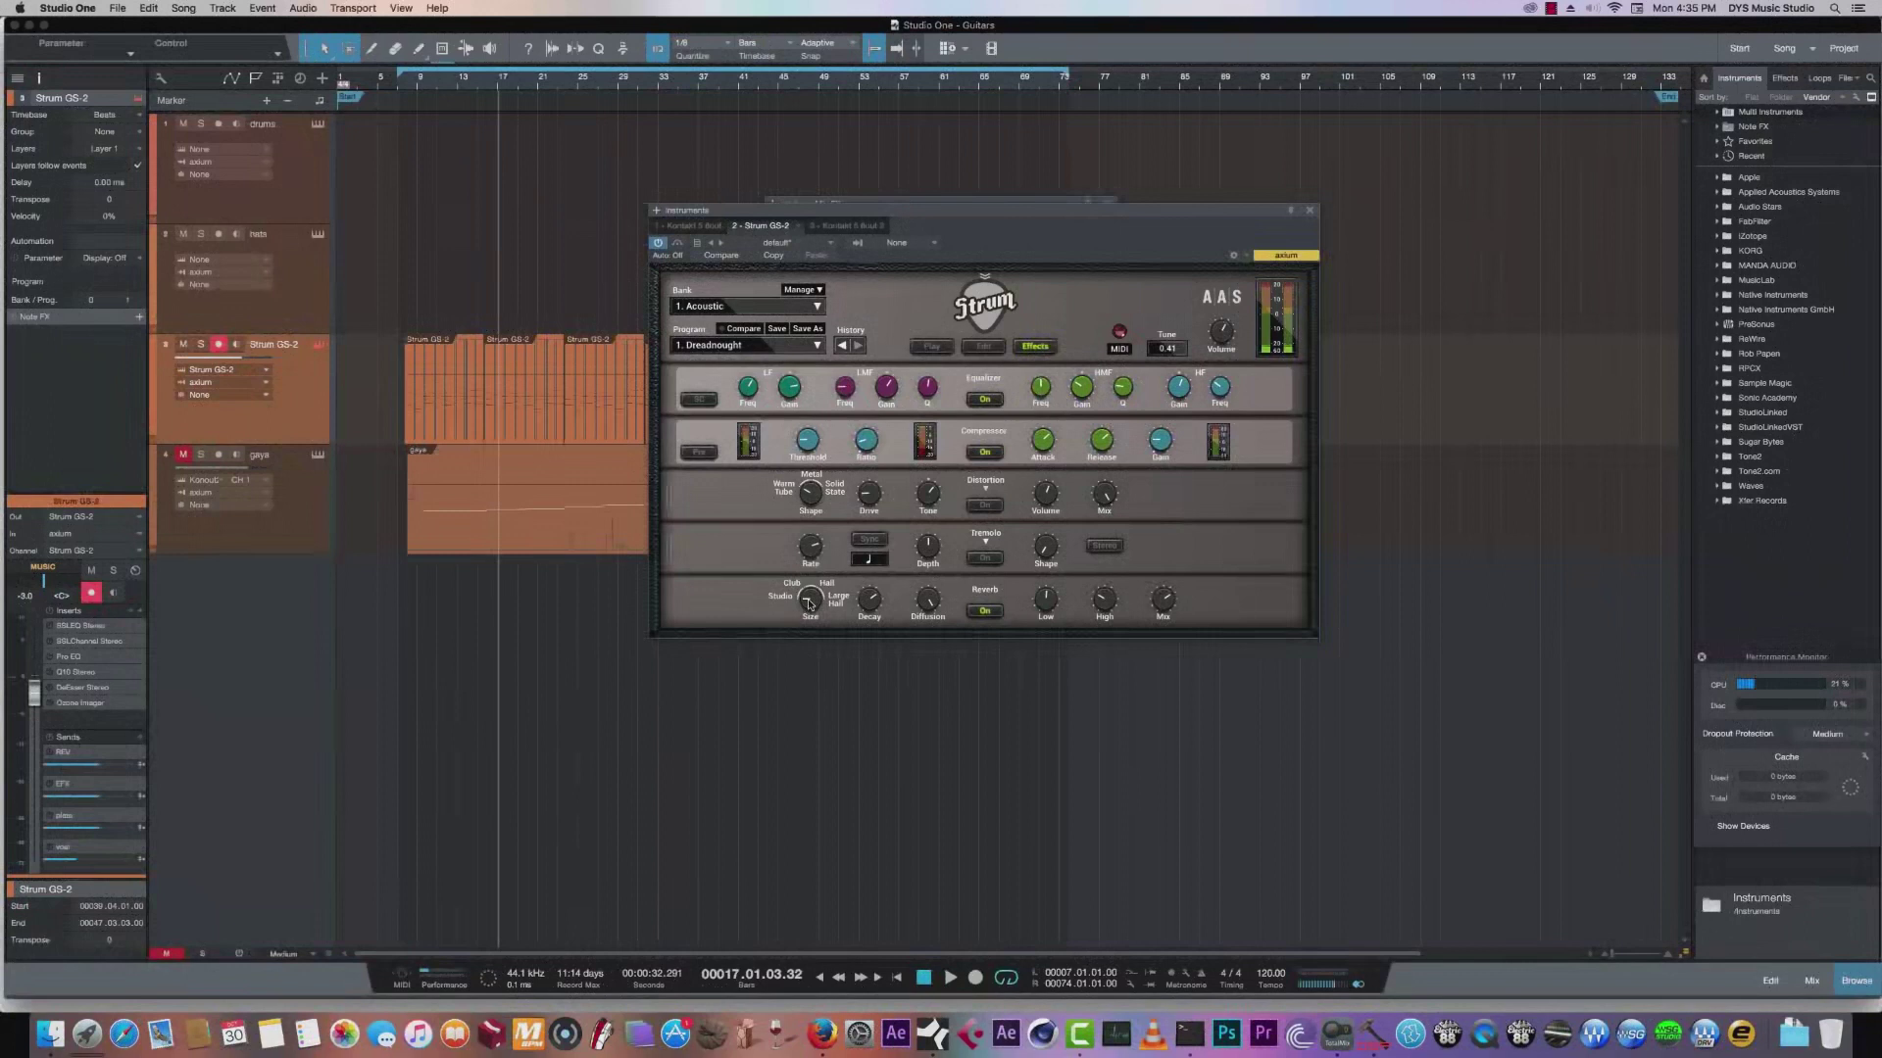
Restart playback and adjust the Strum reverb mix amount.
key("space")
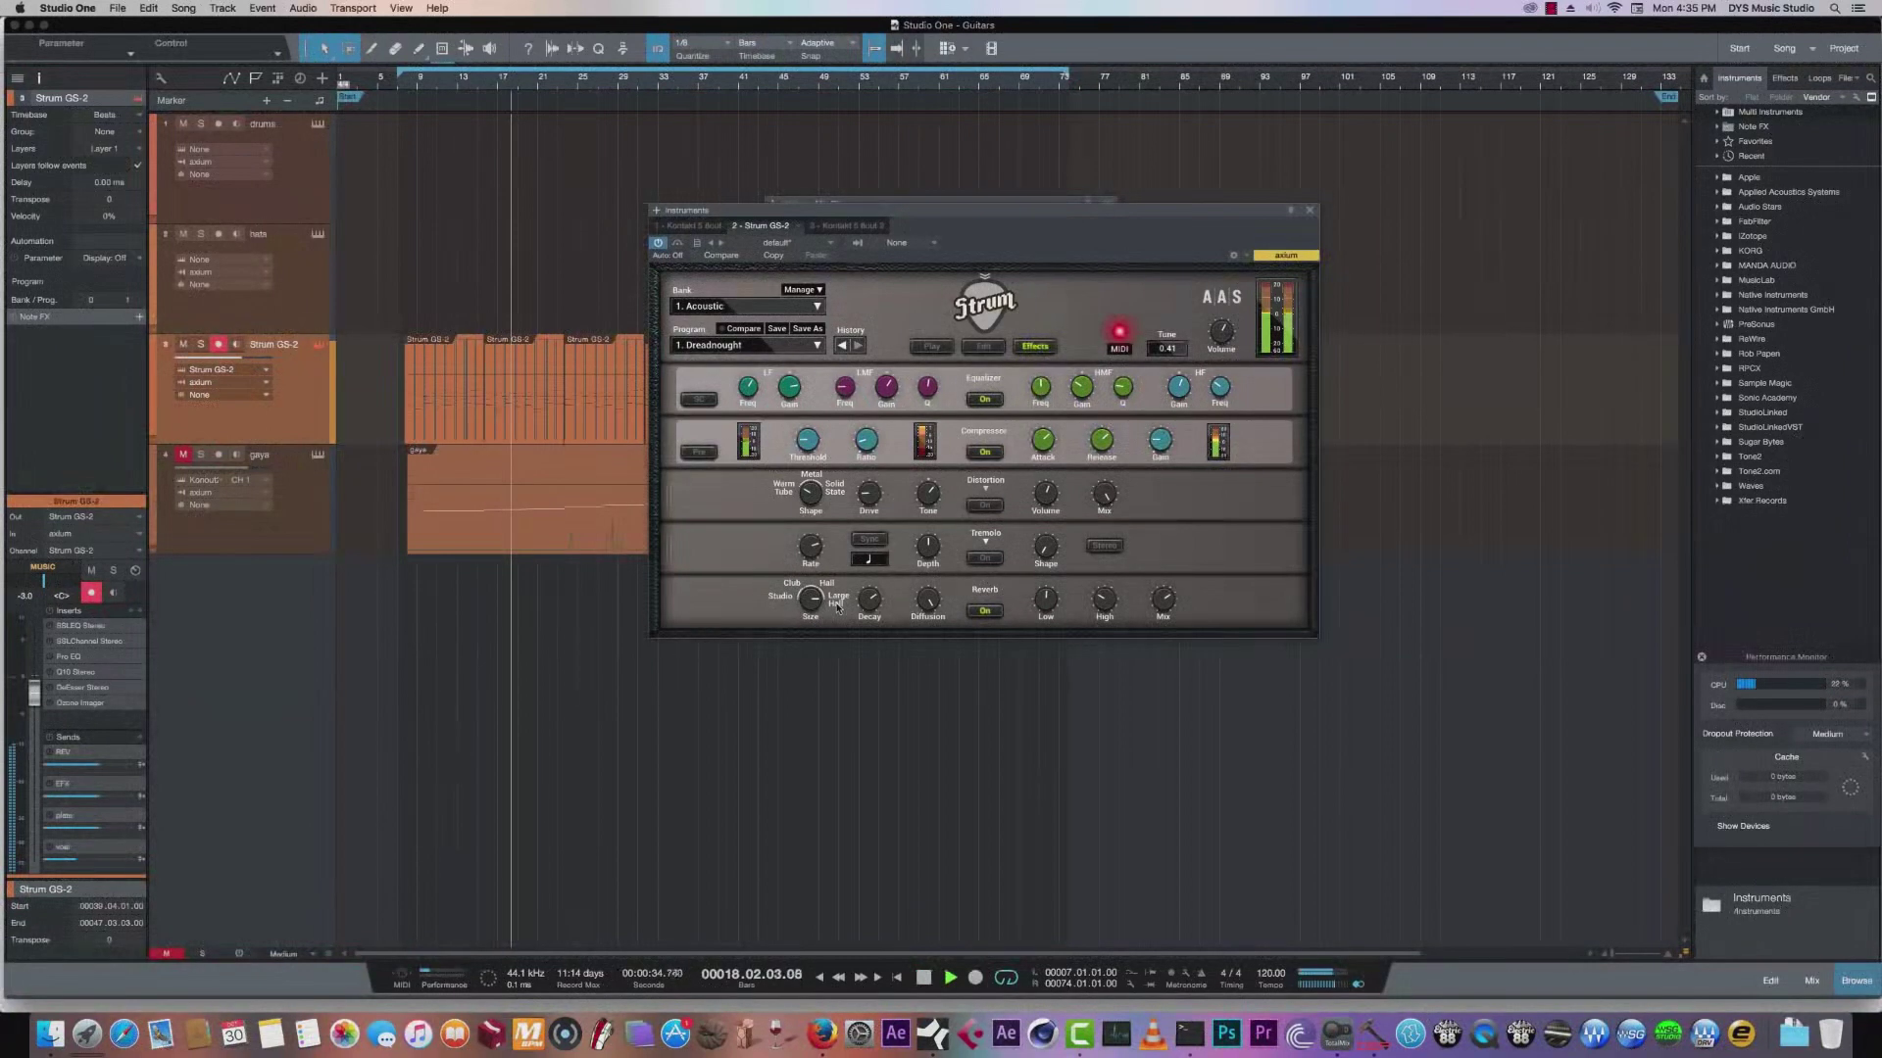
key("space")
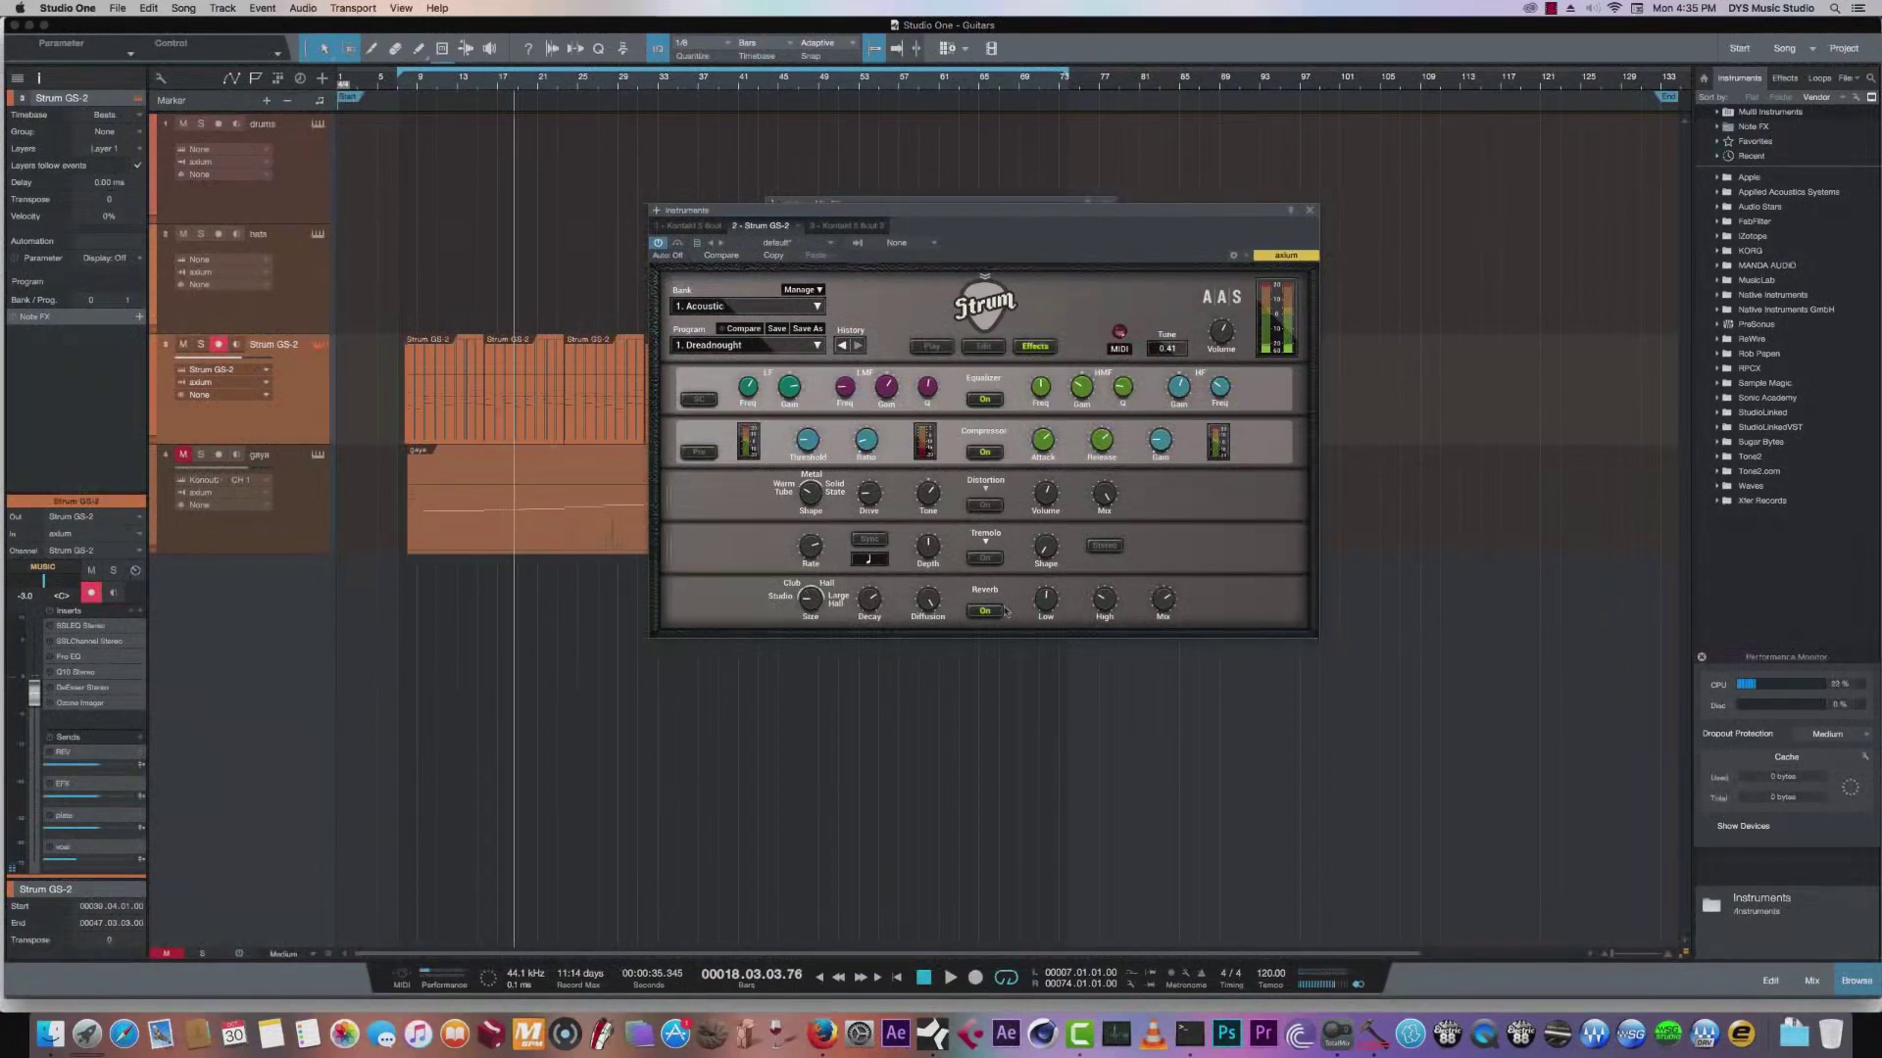
key("space")
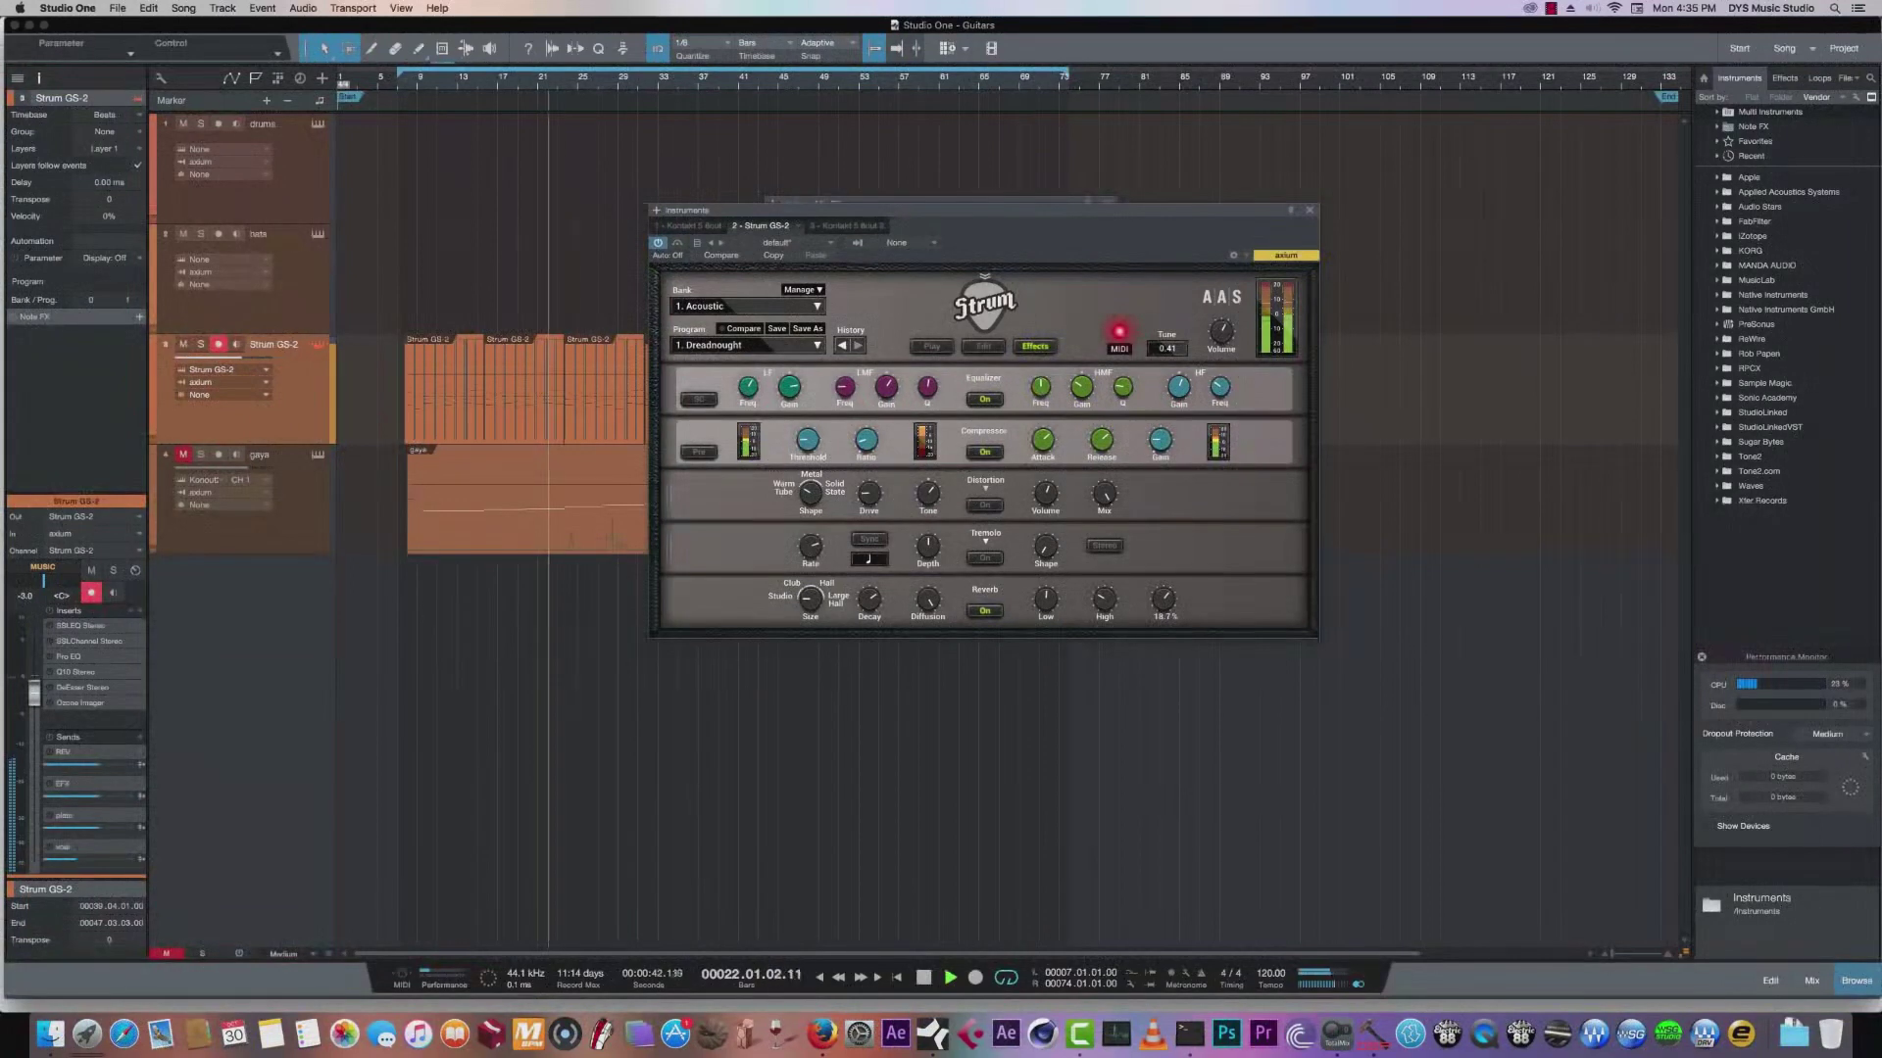
left_click_drag(1163, 598, 1166, 608)
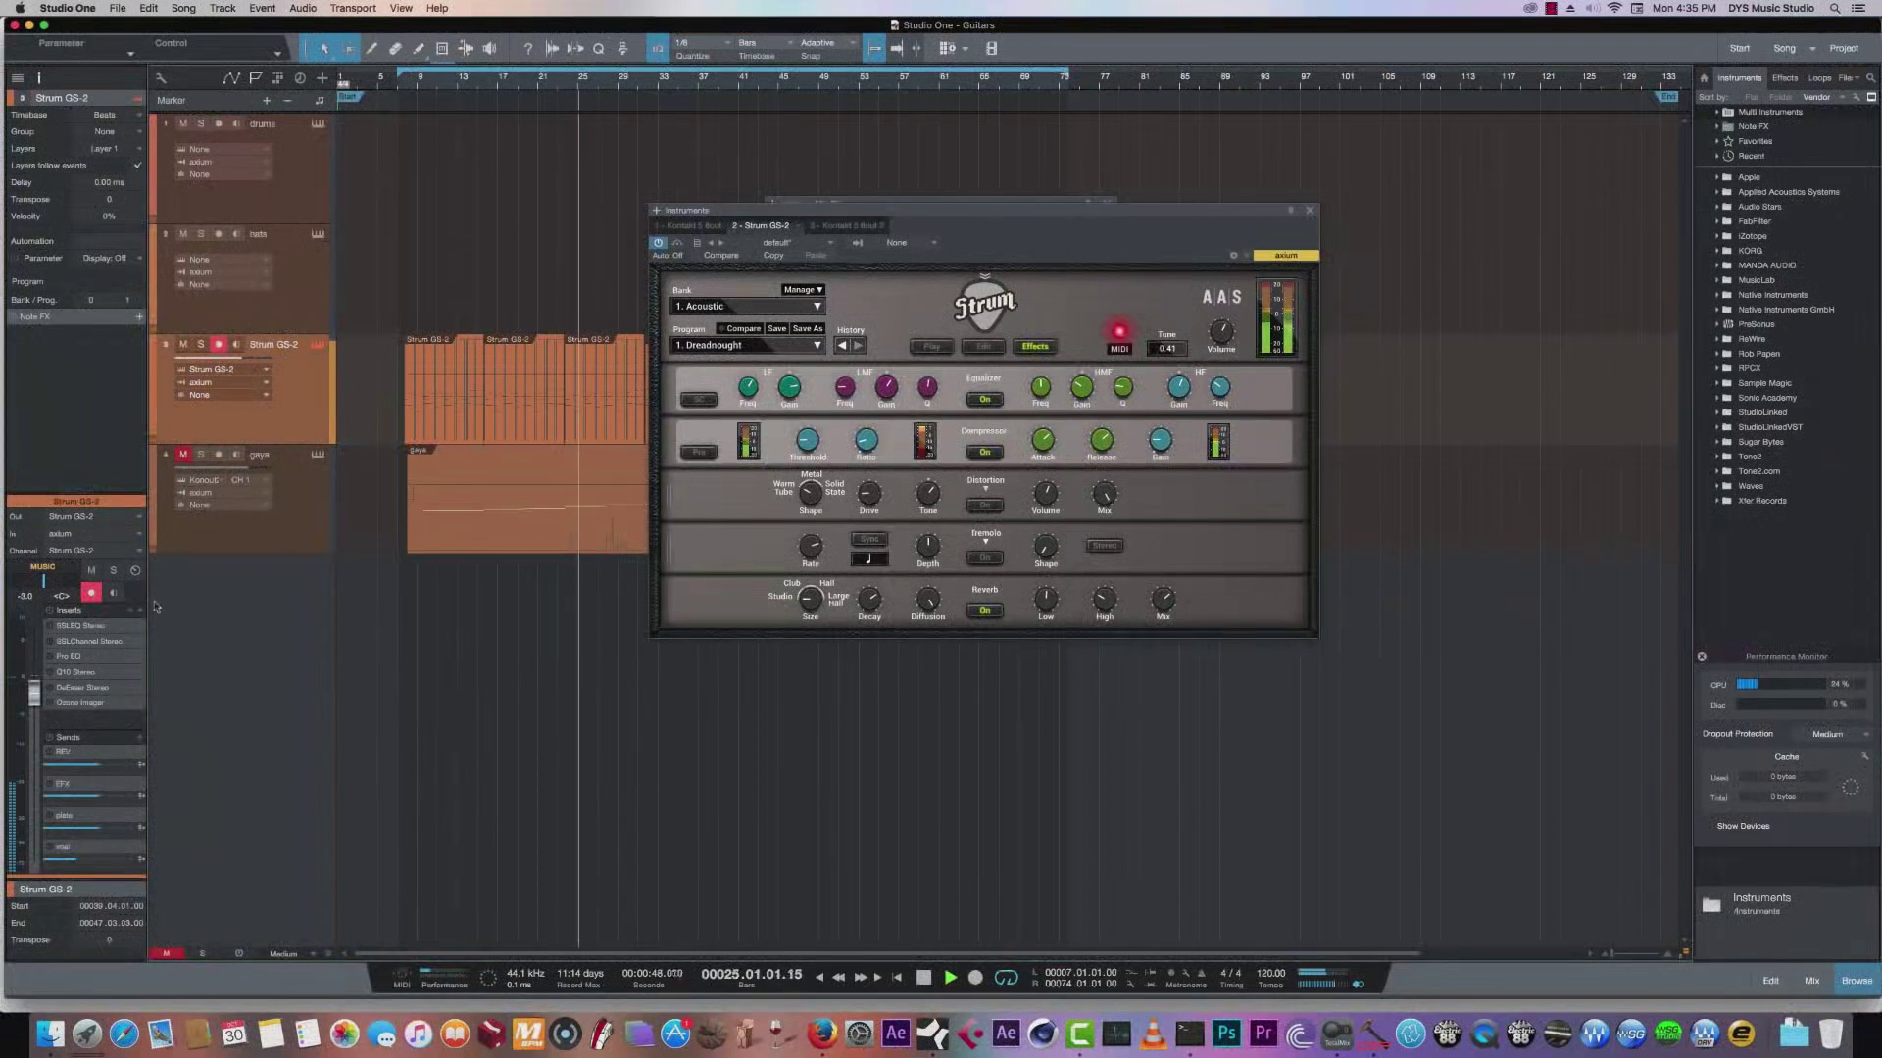
Open the guitar's SSLEQ Stereo insert, close the Strum window and position the SSL EQ window.
left_click(80, 627)
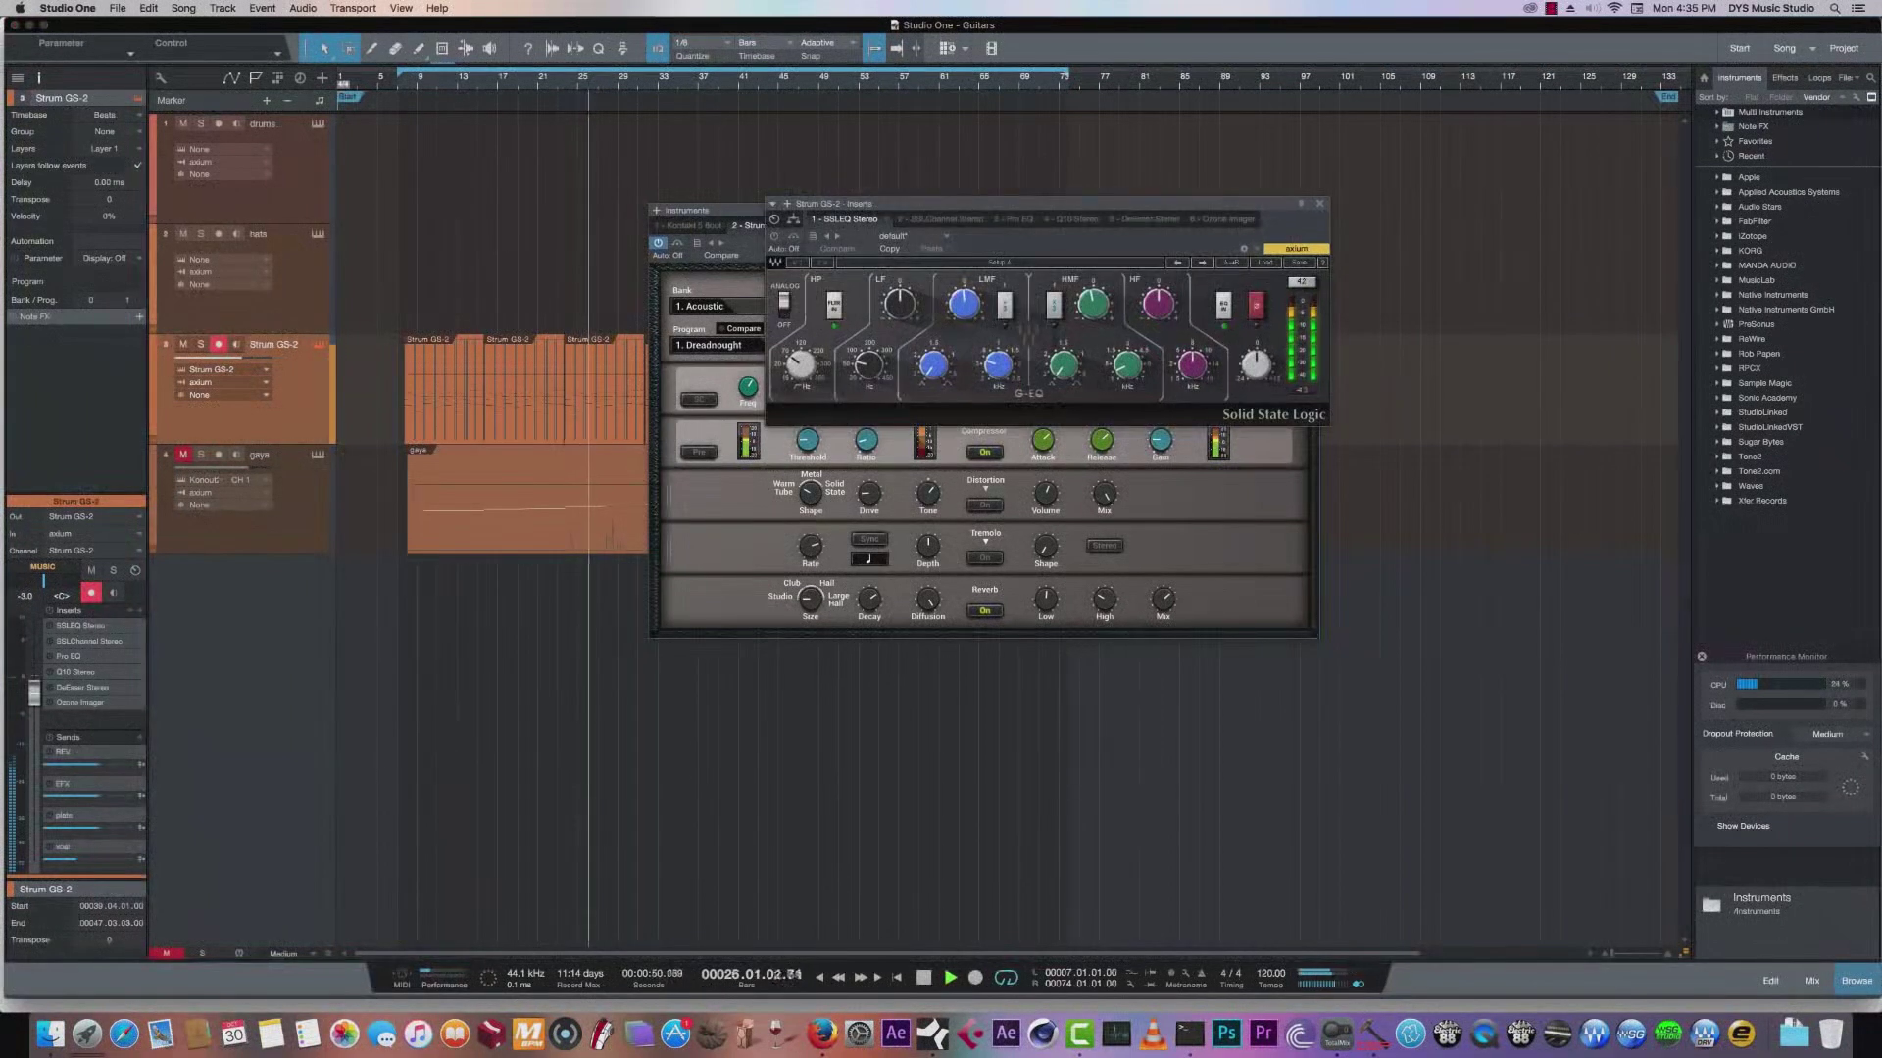
left_click(1149, 295)
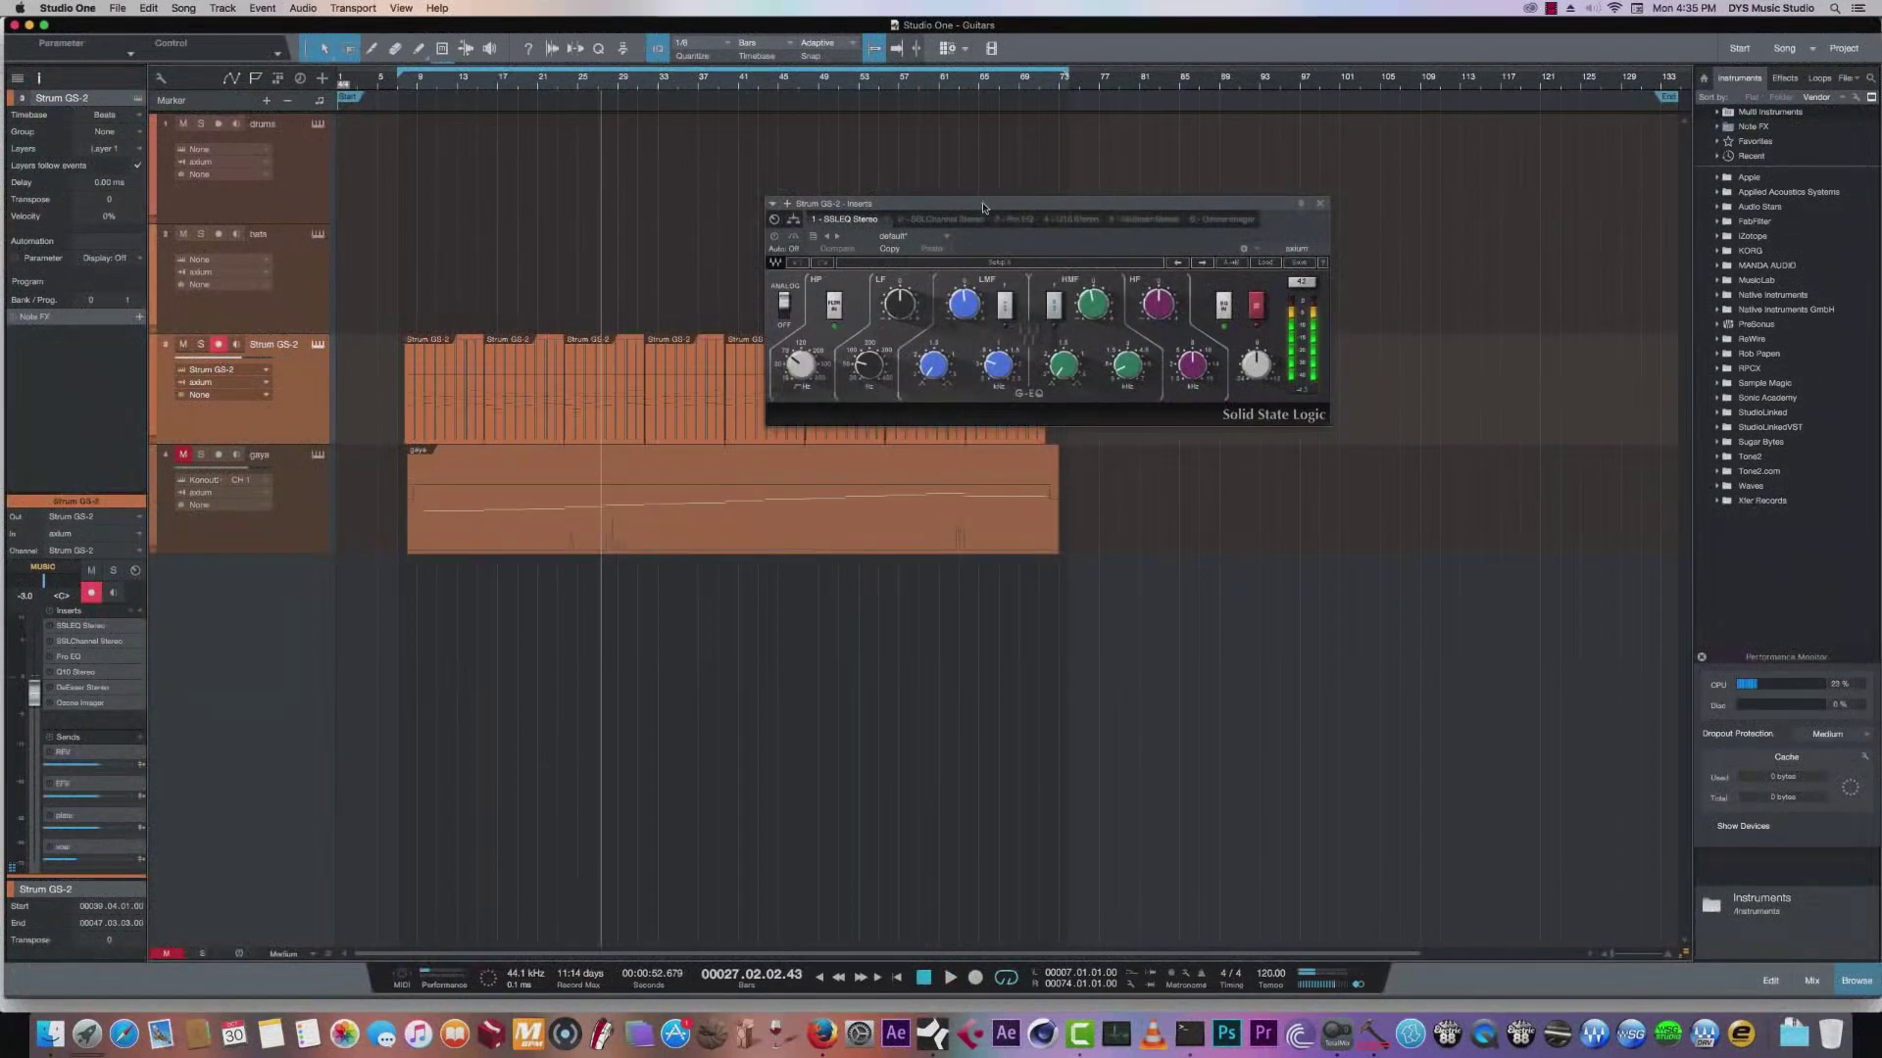
left_click_drag(984, 207, 790, 309)
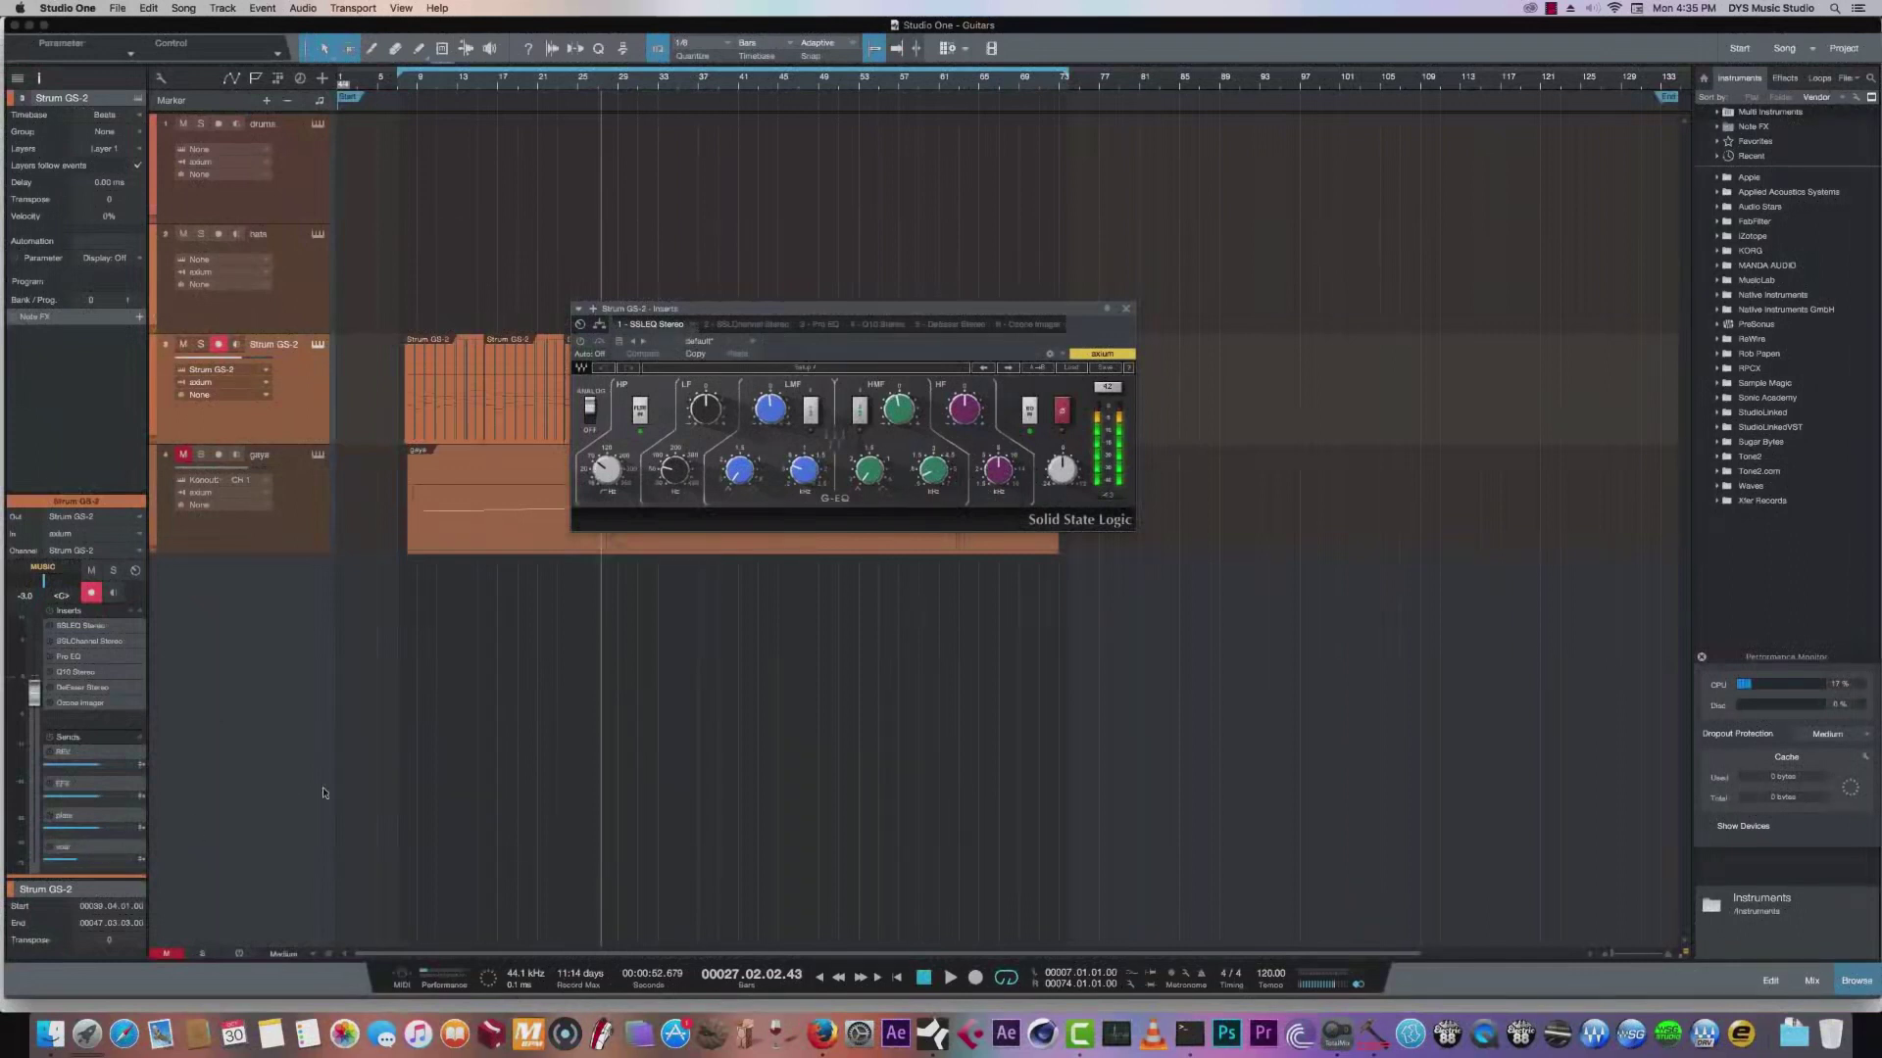
mouse_move(635, 310)
left_mouse_down()
mouse_move(597, 393)
mouse_move(671, 317)
left_mouse_up()
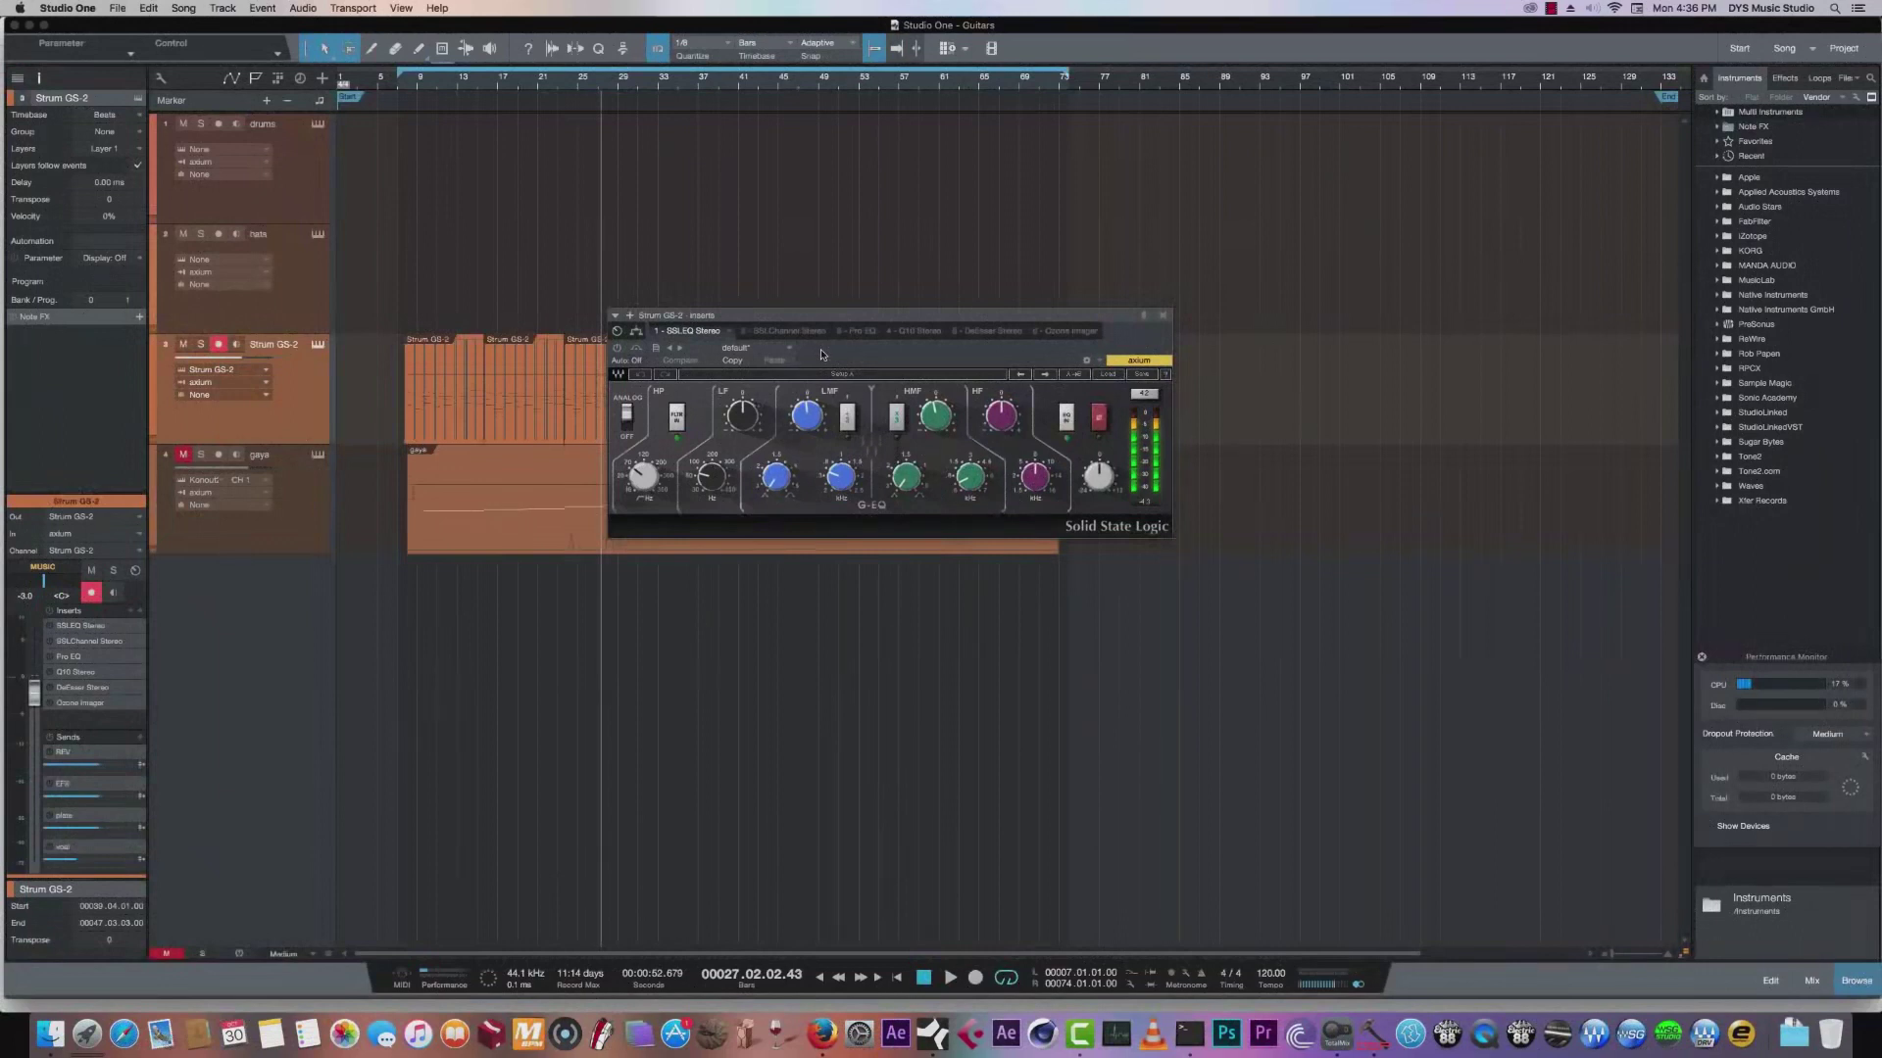
Check the SSL EQ high-pass, low band and low-mid band values.
left_click(656, 485)
left_click(711, 477)
left_click(742, 416)
left_click(807, 415)
left_click(840, 477)
mouse_move(975, 487)
Play from bar 9, compare with EQ bypass, and boost the low-mid band gain.
left_click(415, 83)
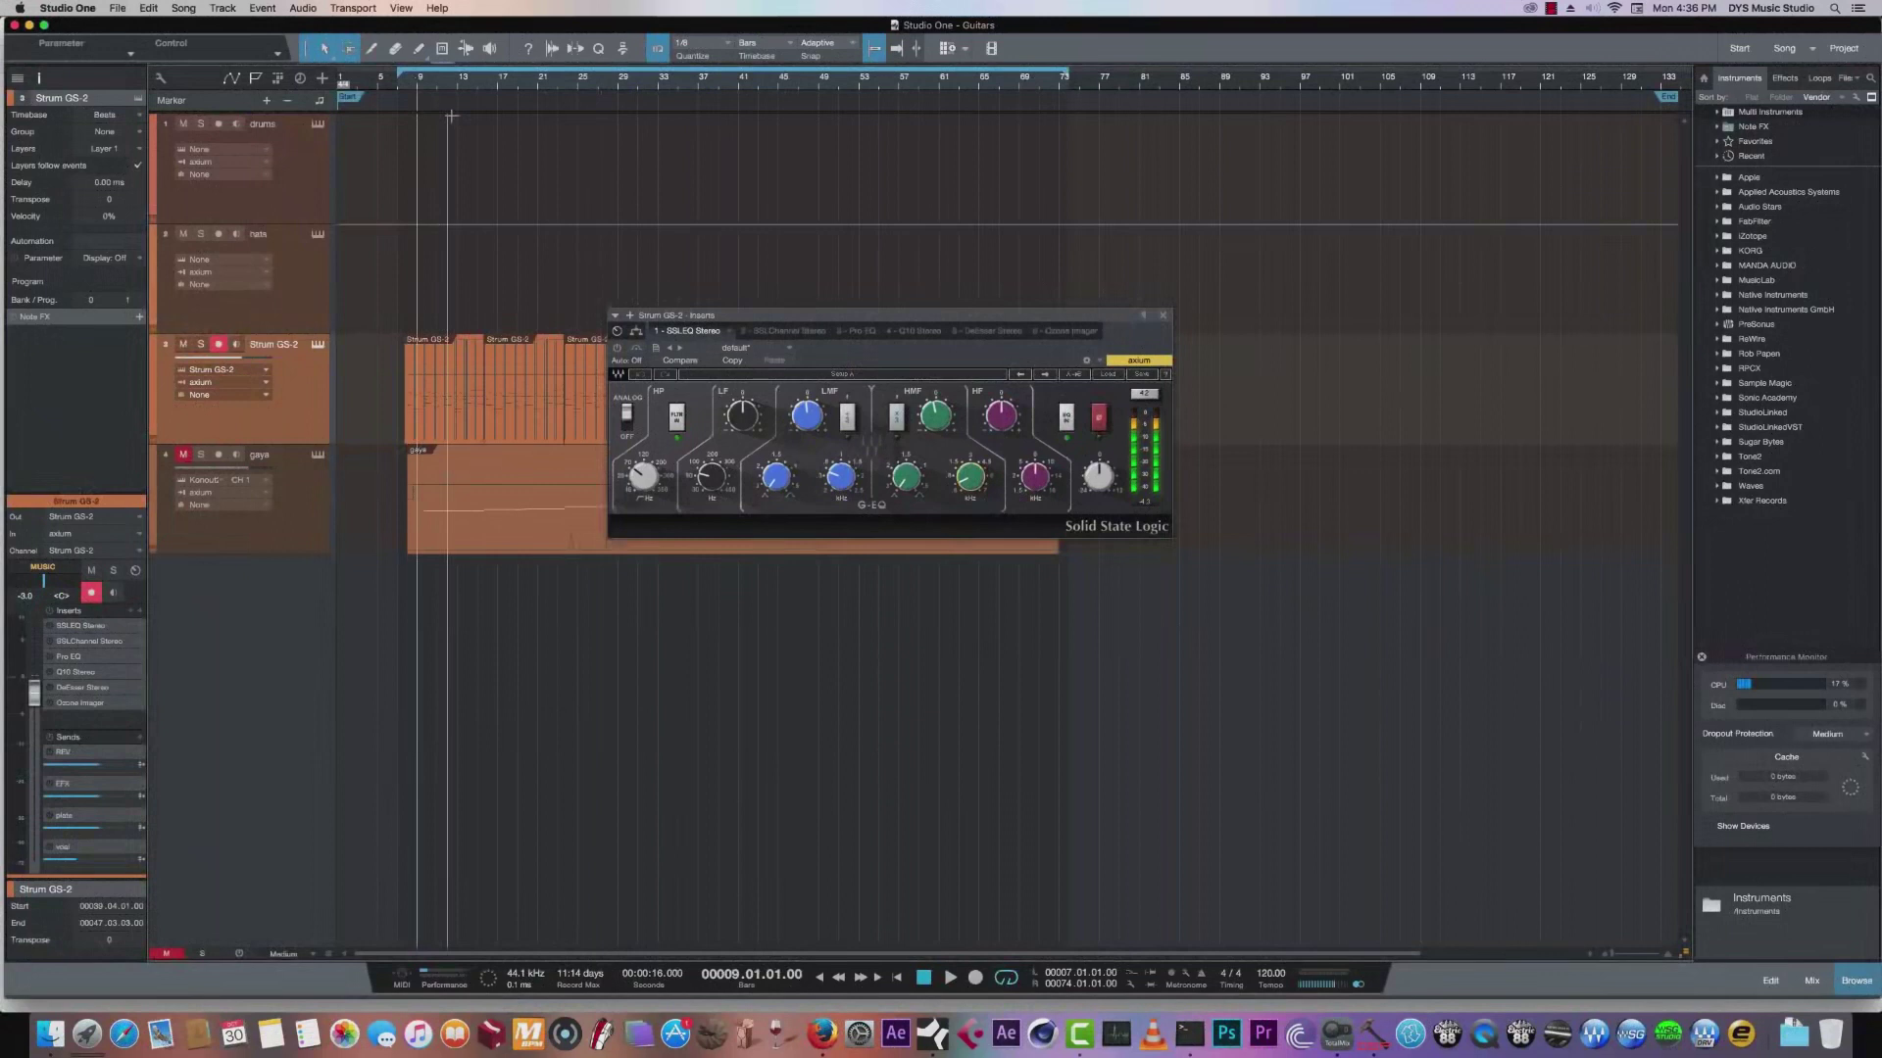
key("space")
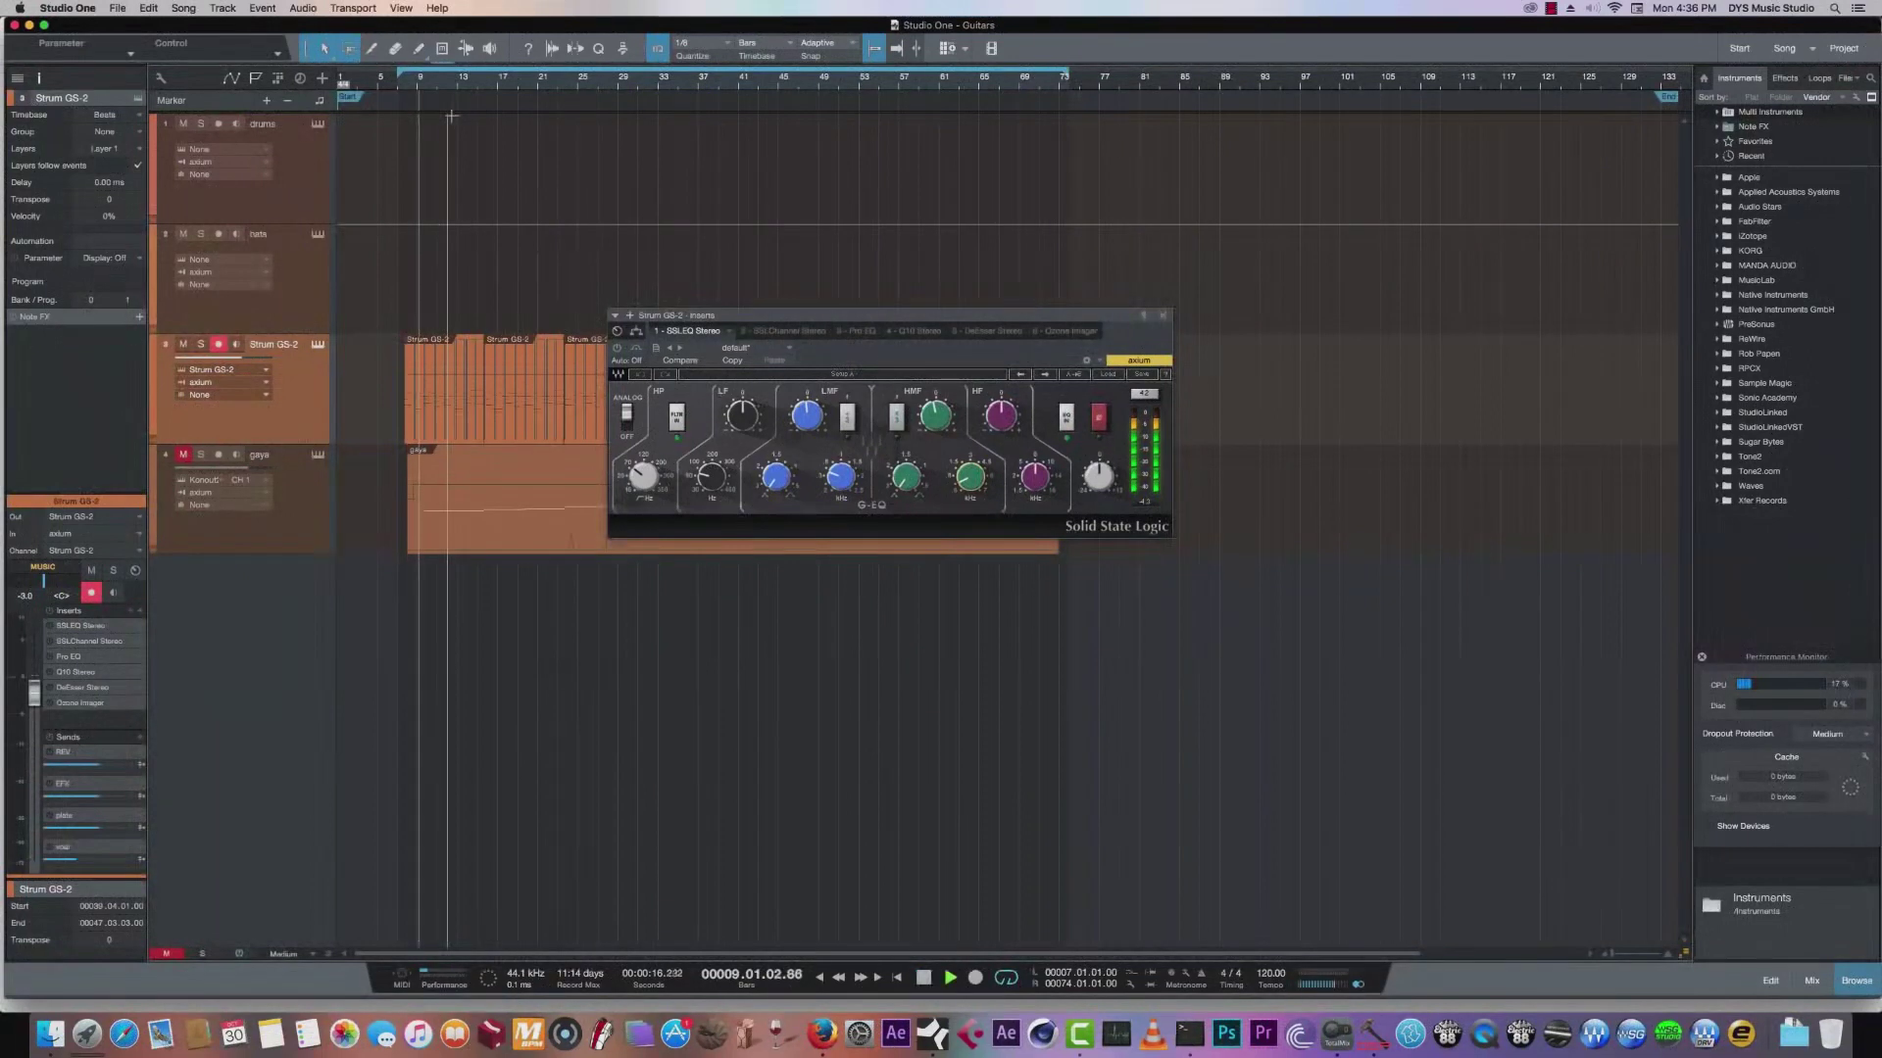
left_click(619, 349)
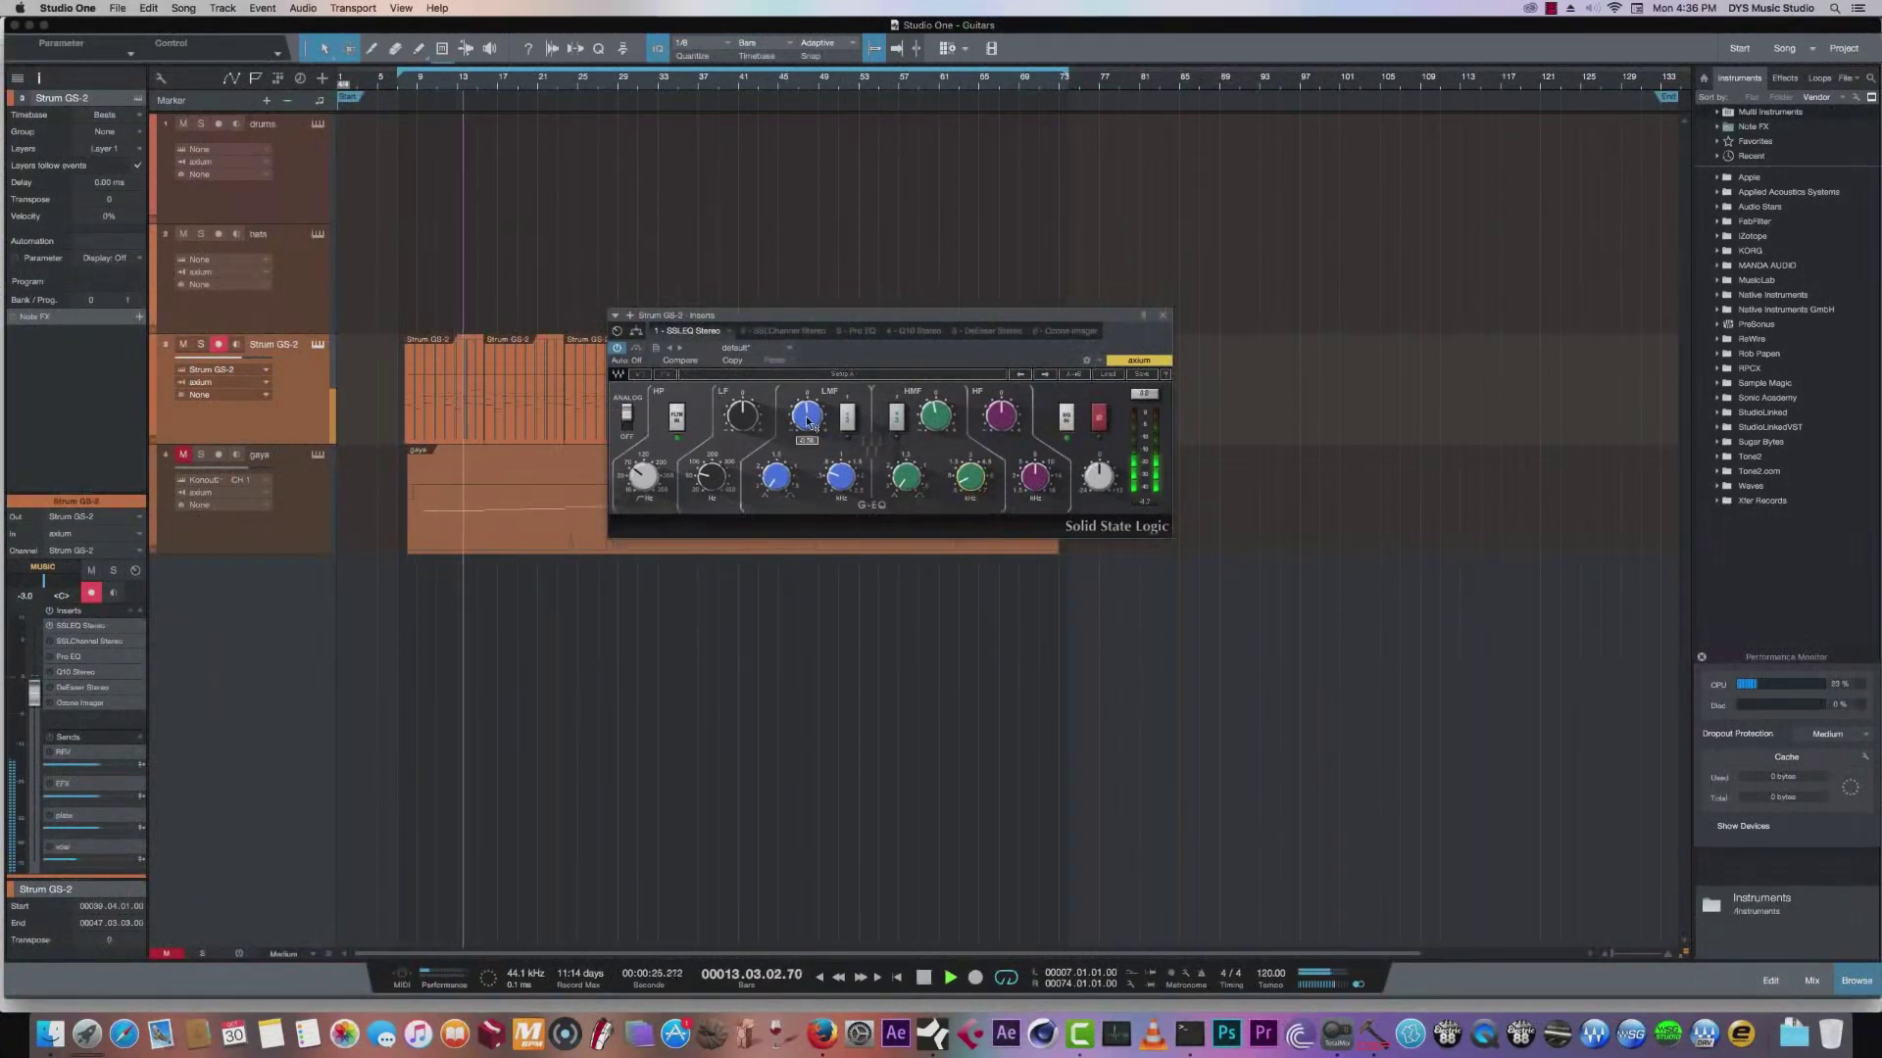
left_click_drag(809, 421, 808, 409)
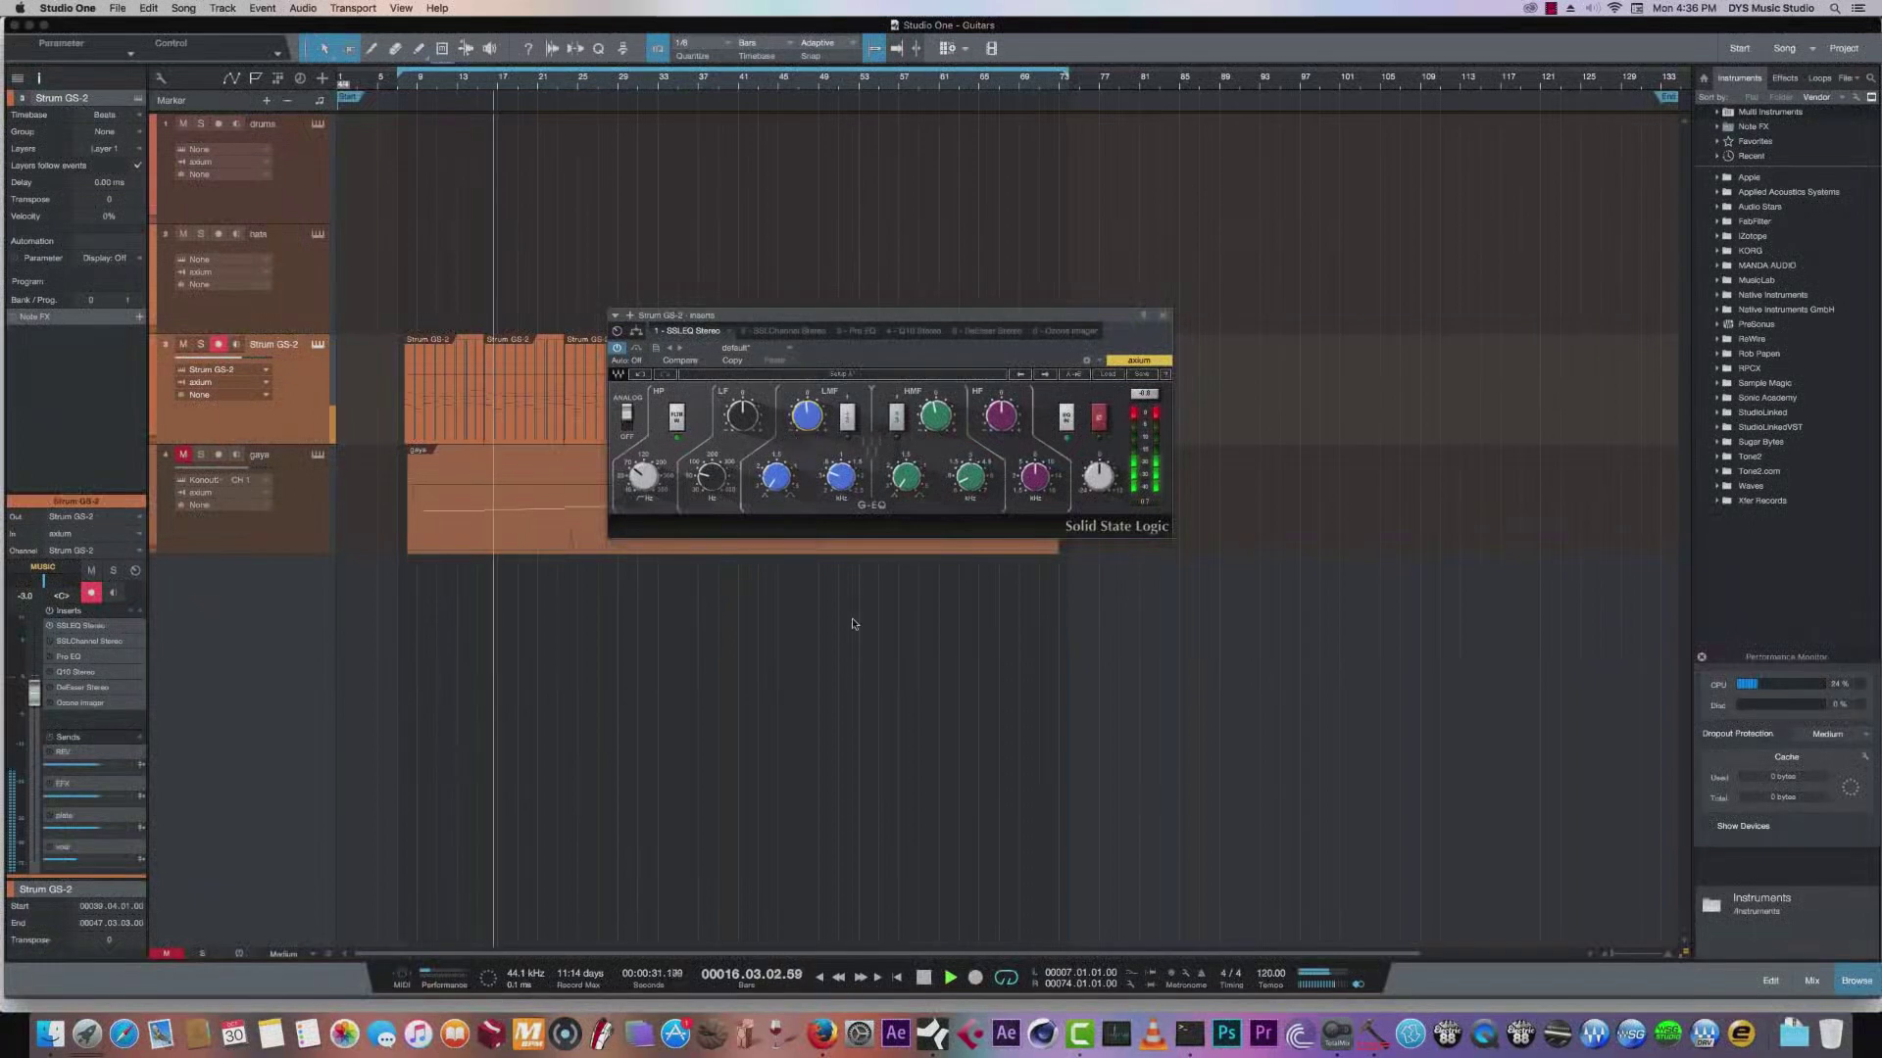
Lower the high band frequency and cut high-mid gain to -4.0 during playback, then stop.
key("space")
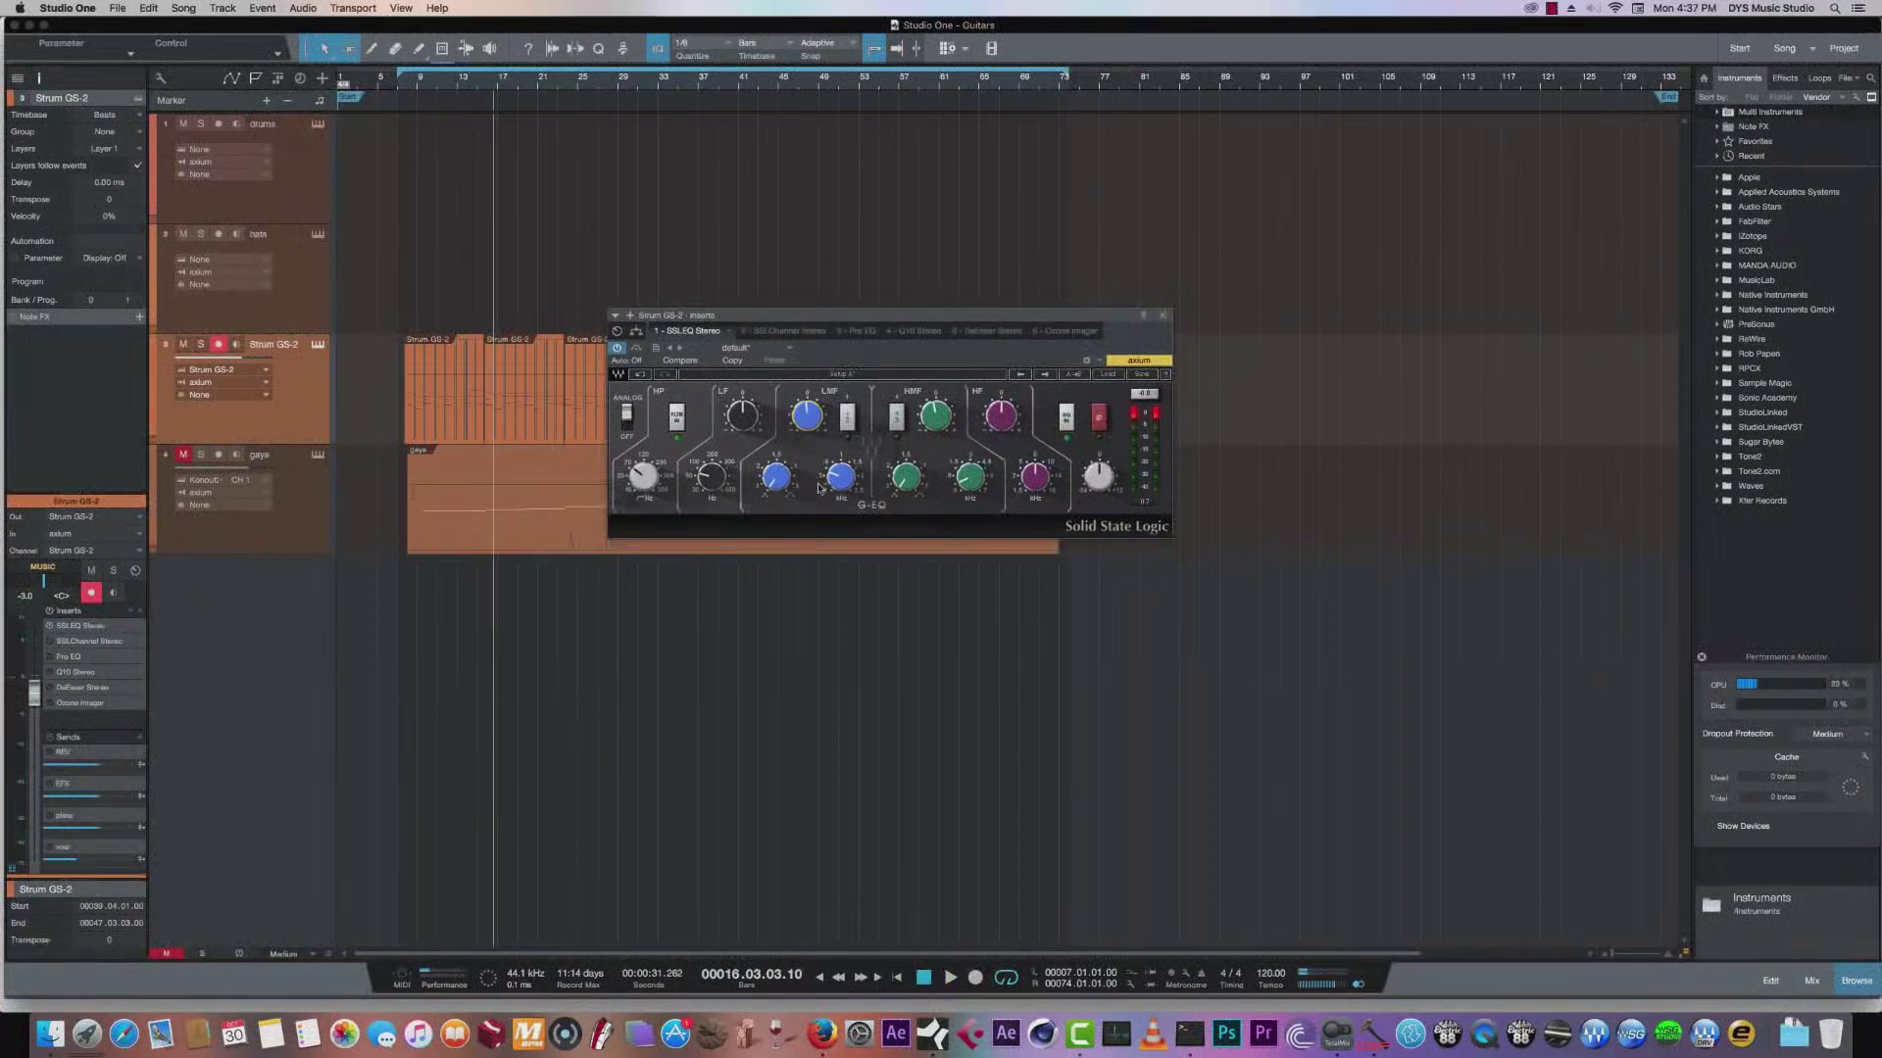
key("space")
left_click_drag(967, 477, 981, 517)
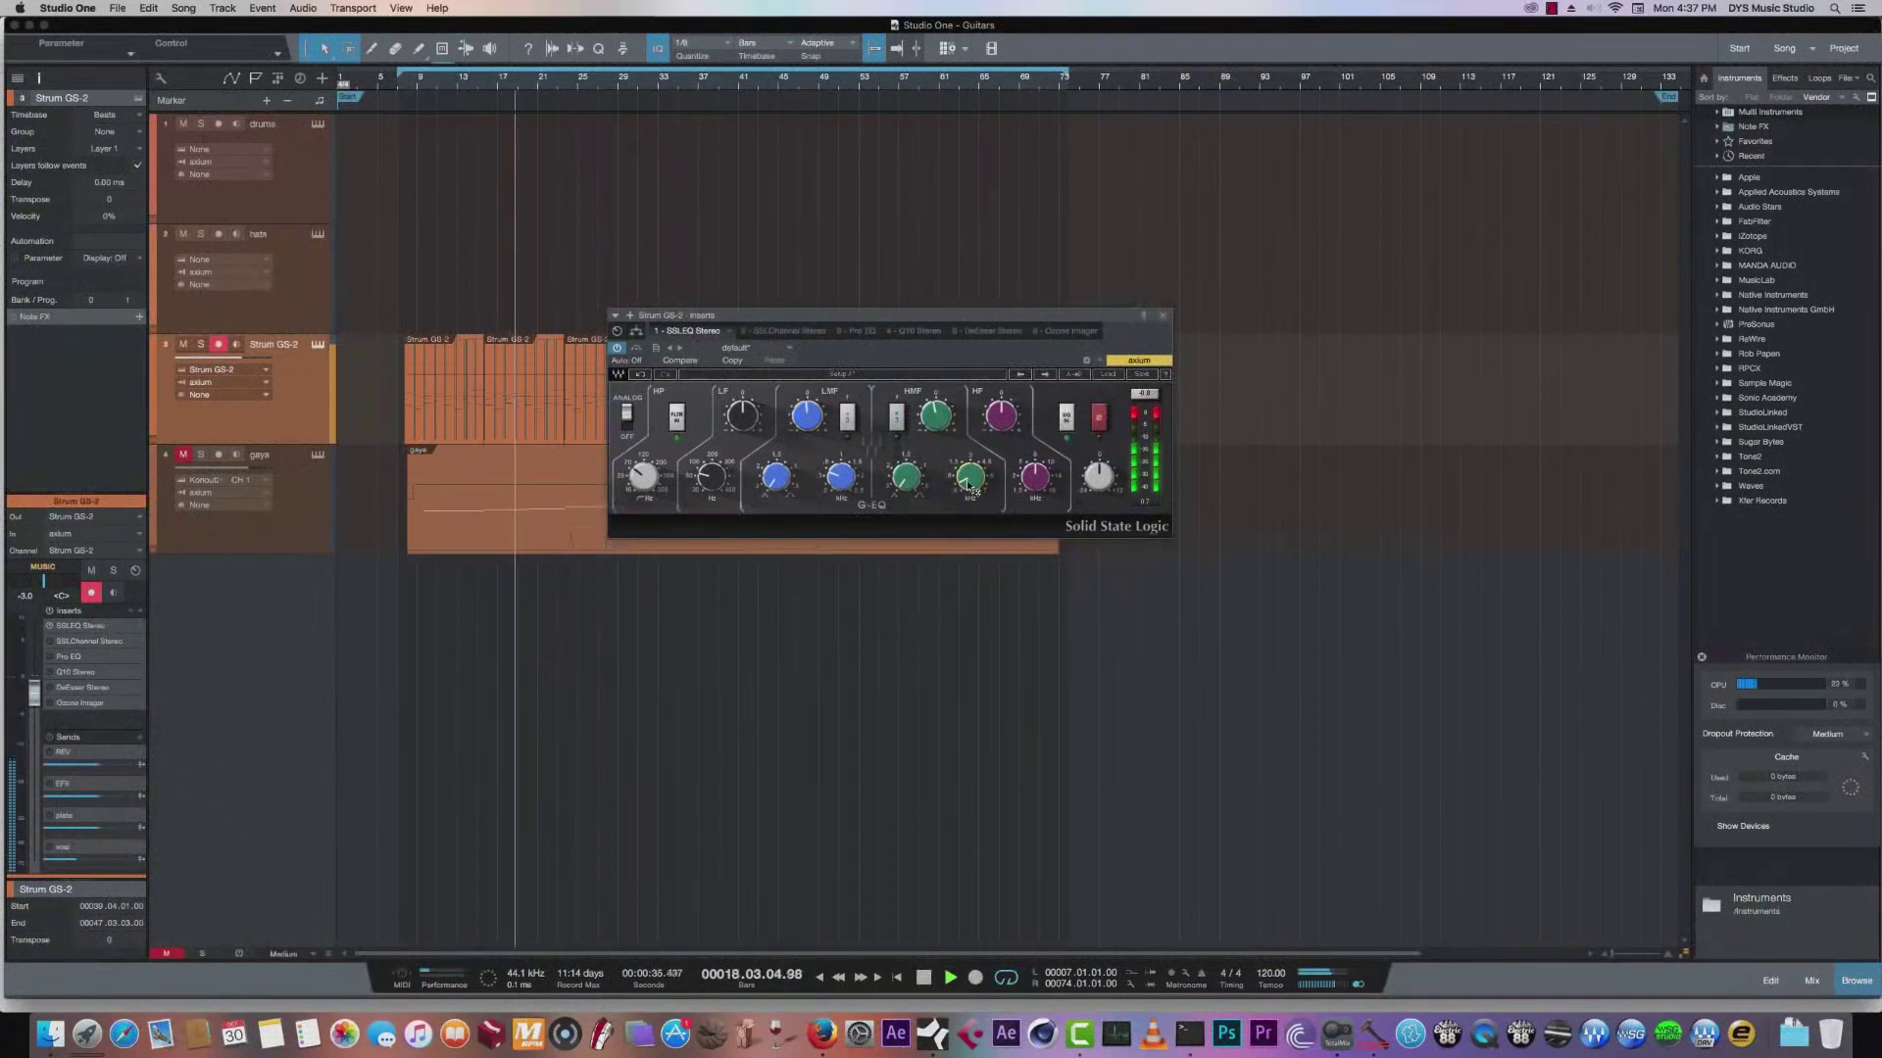
left_click_drag(935, 416, 935, 425)
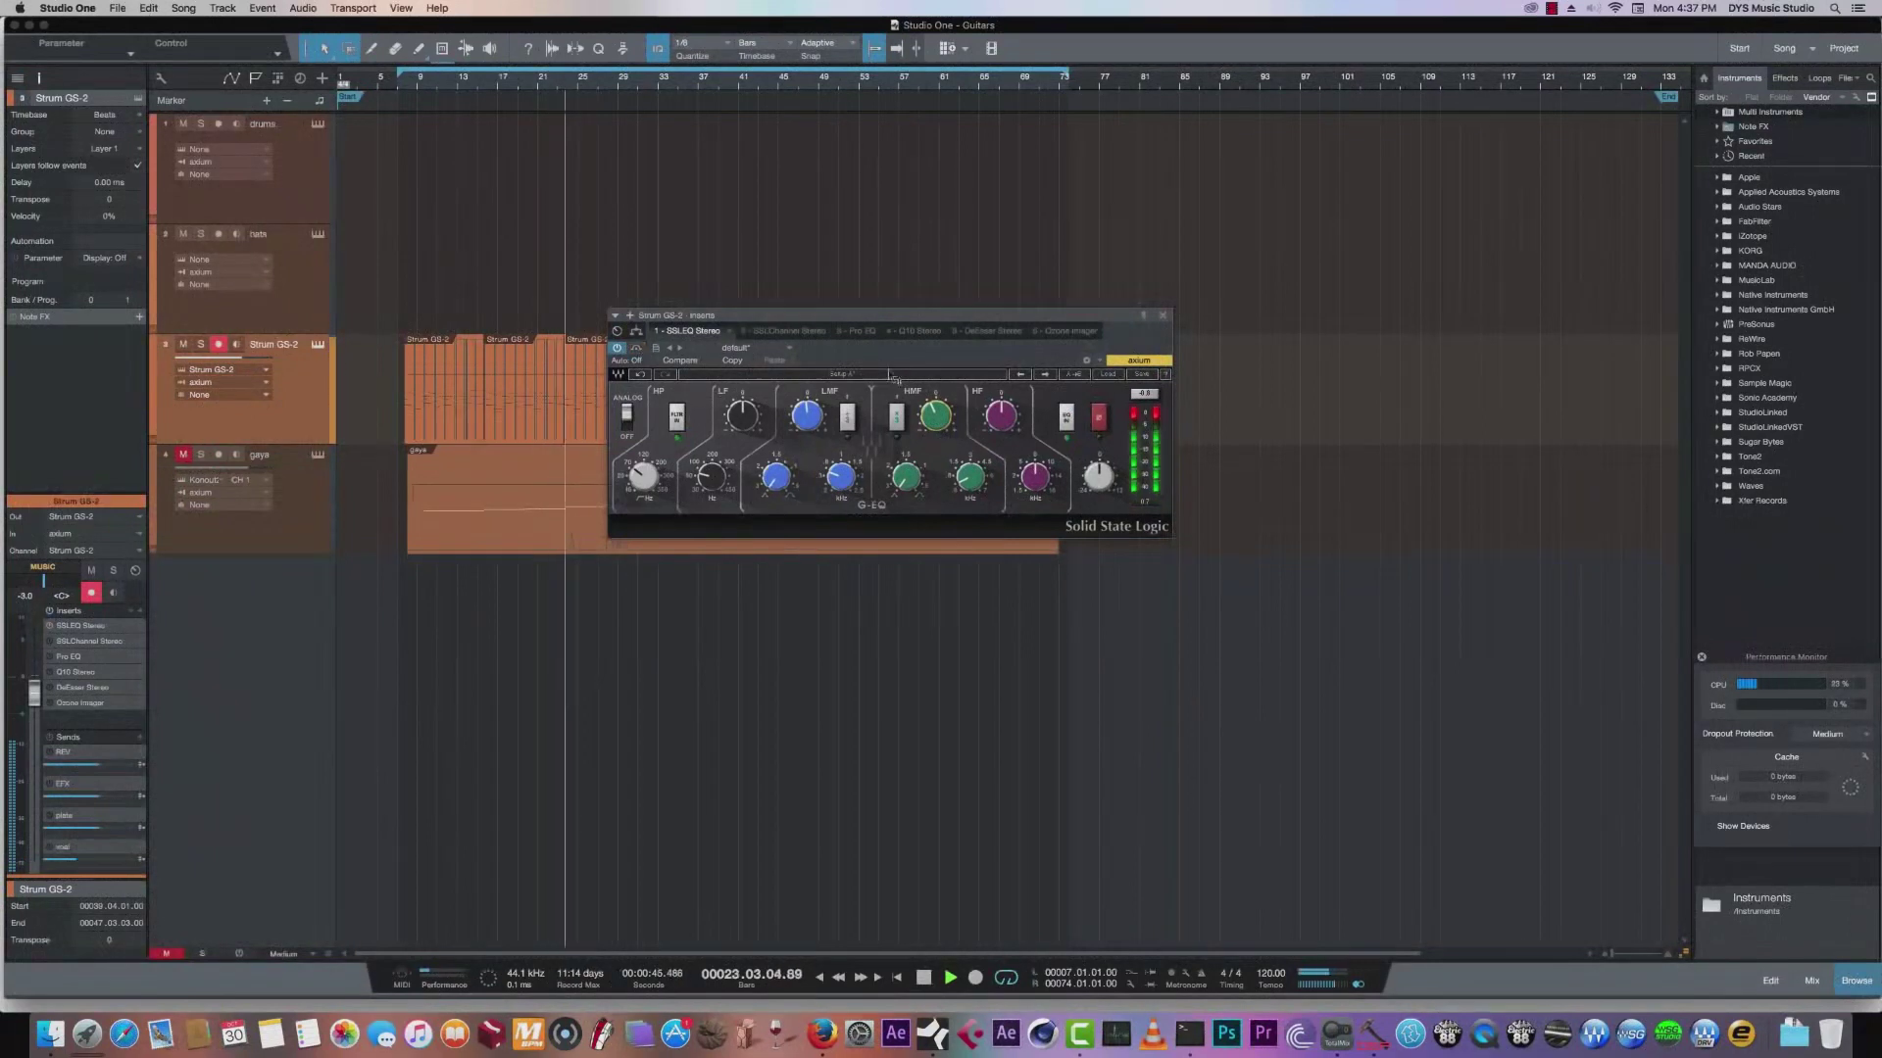
mouse_move(929, 421)
key("space")
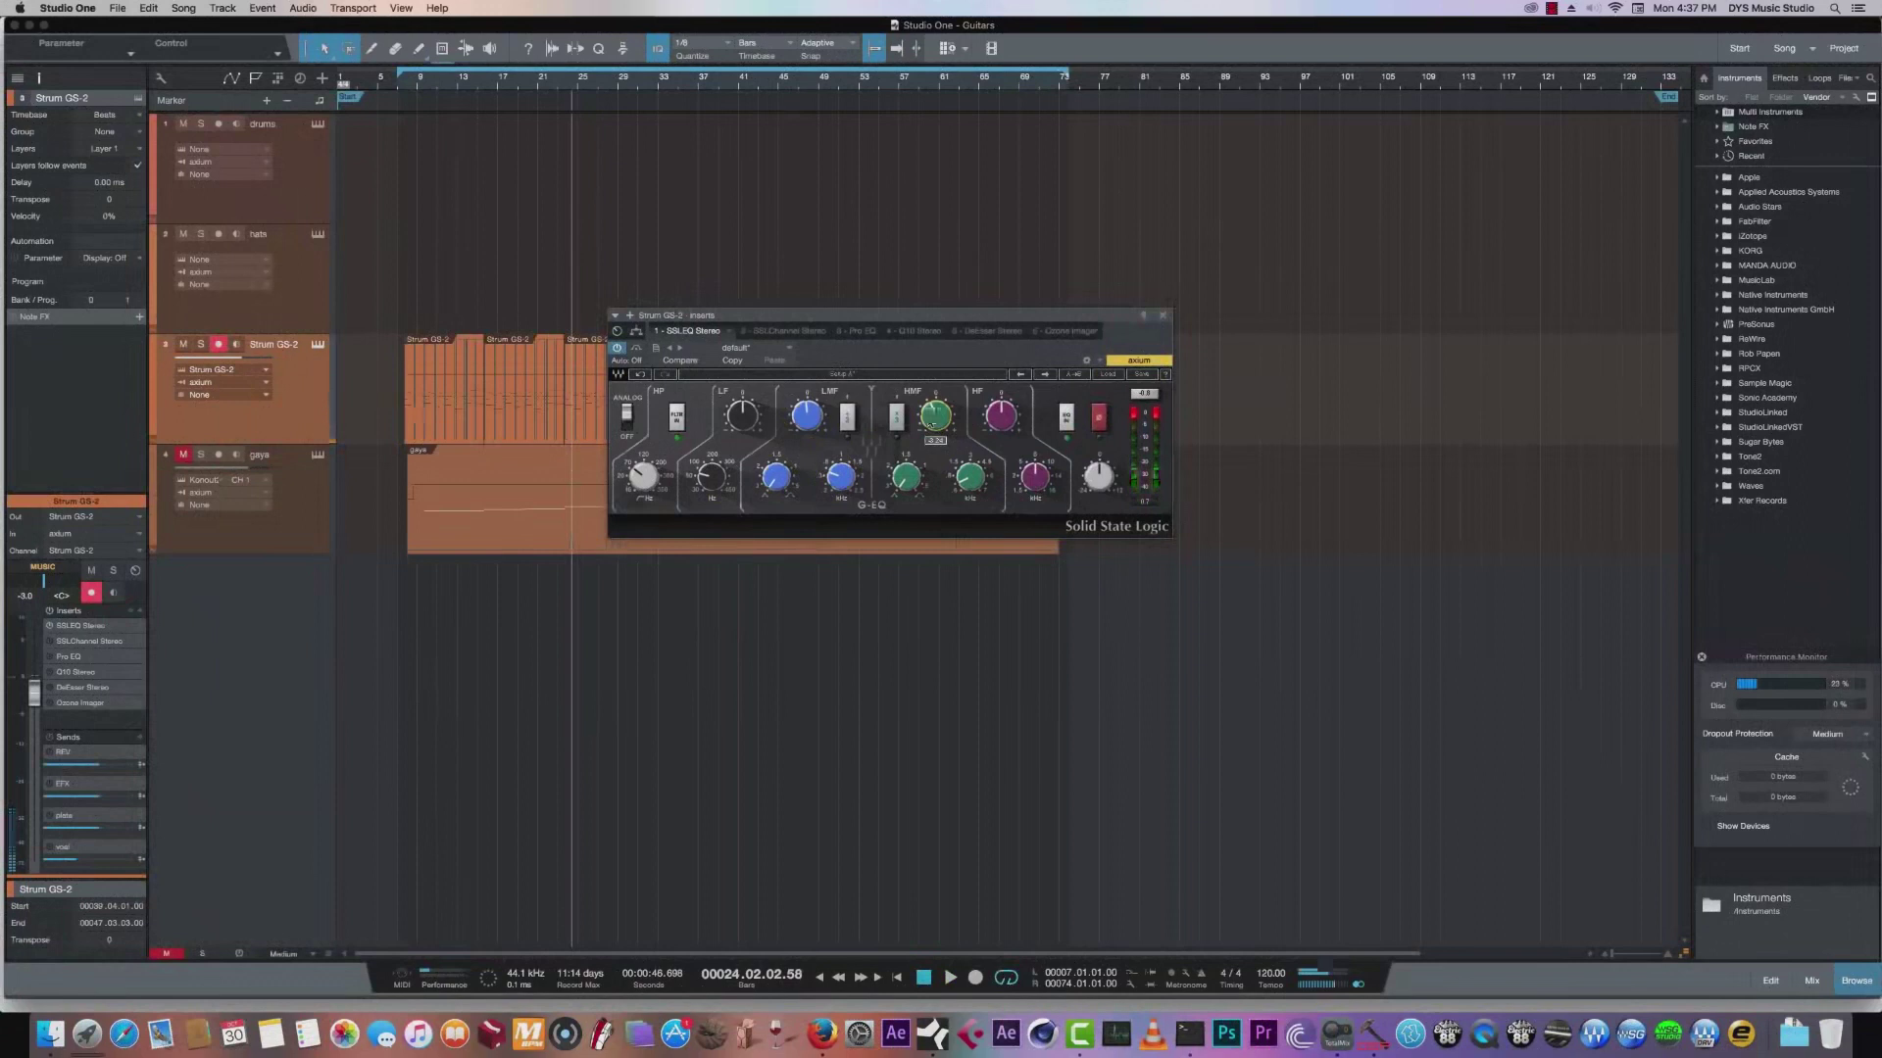
left_click_drag(797, 335, 669, 300)
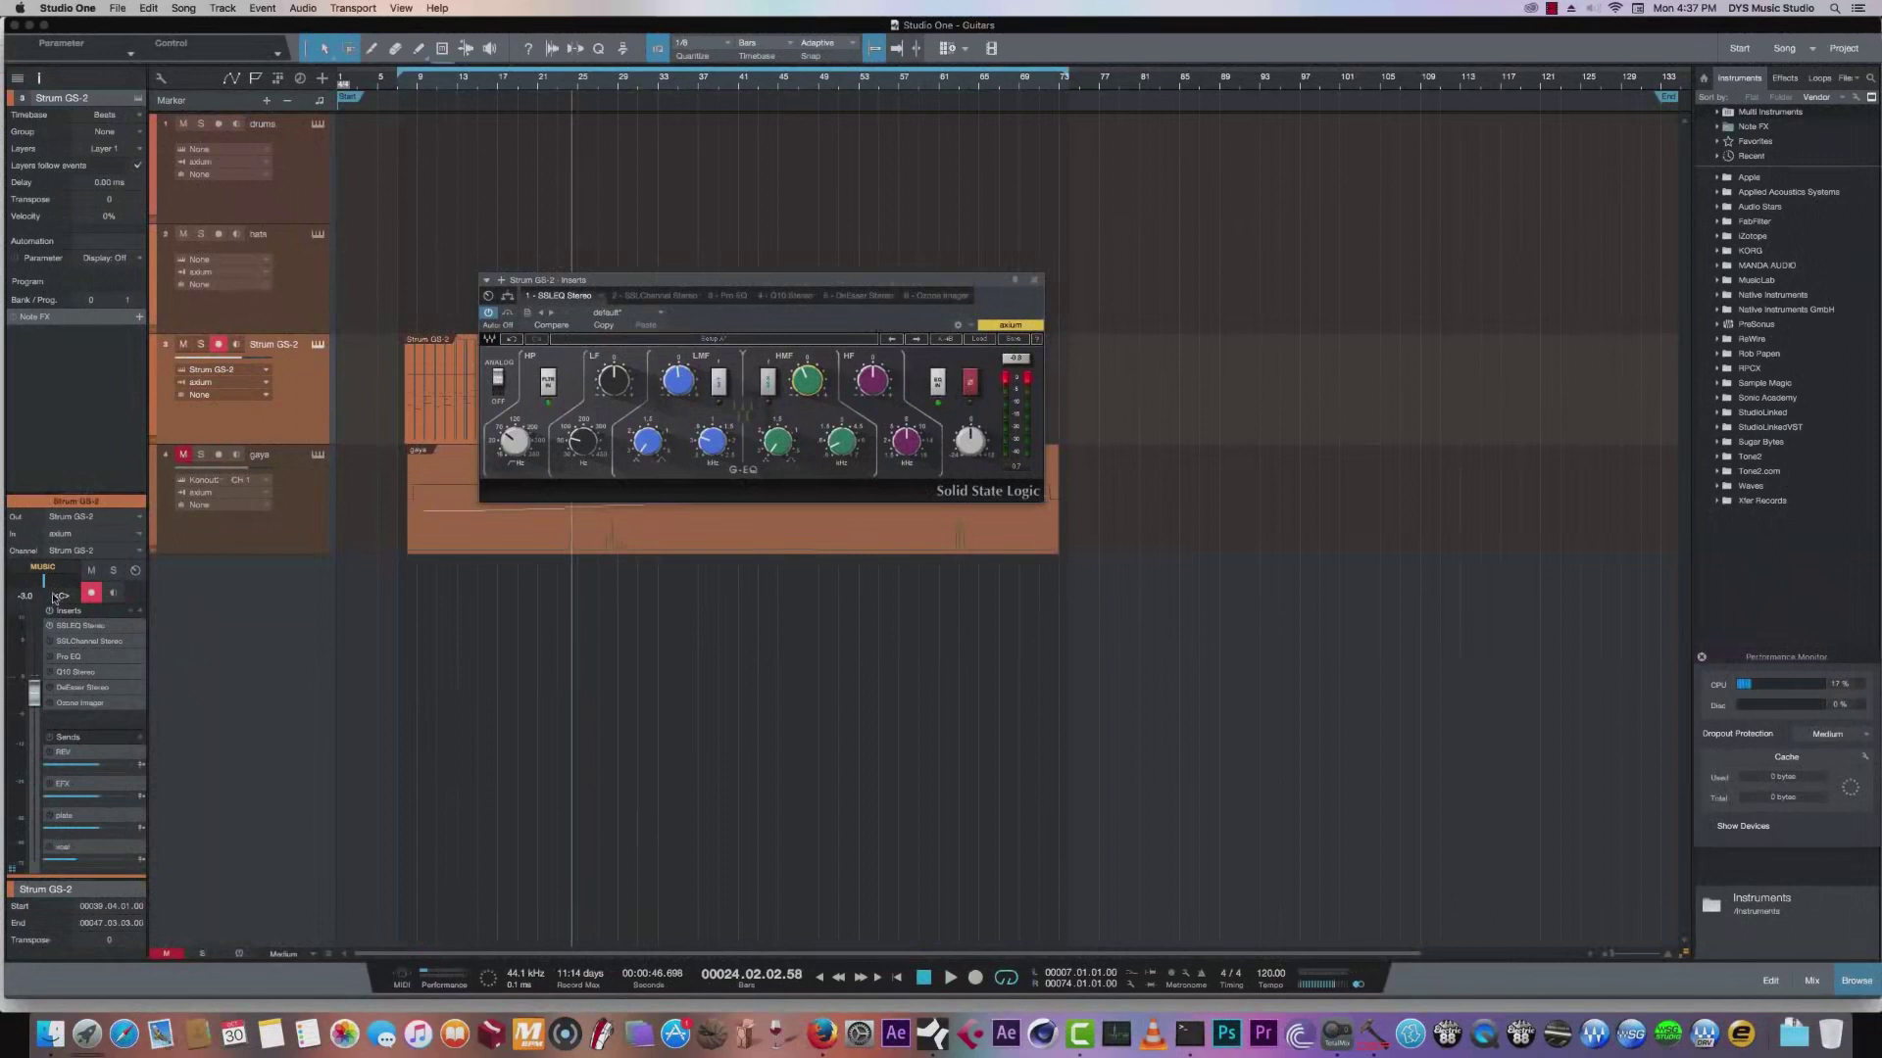
Show the guitar's SSL E-Channel insert, move it aside, and play from bar 10.
left_click(87, 642)
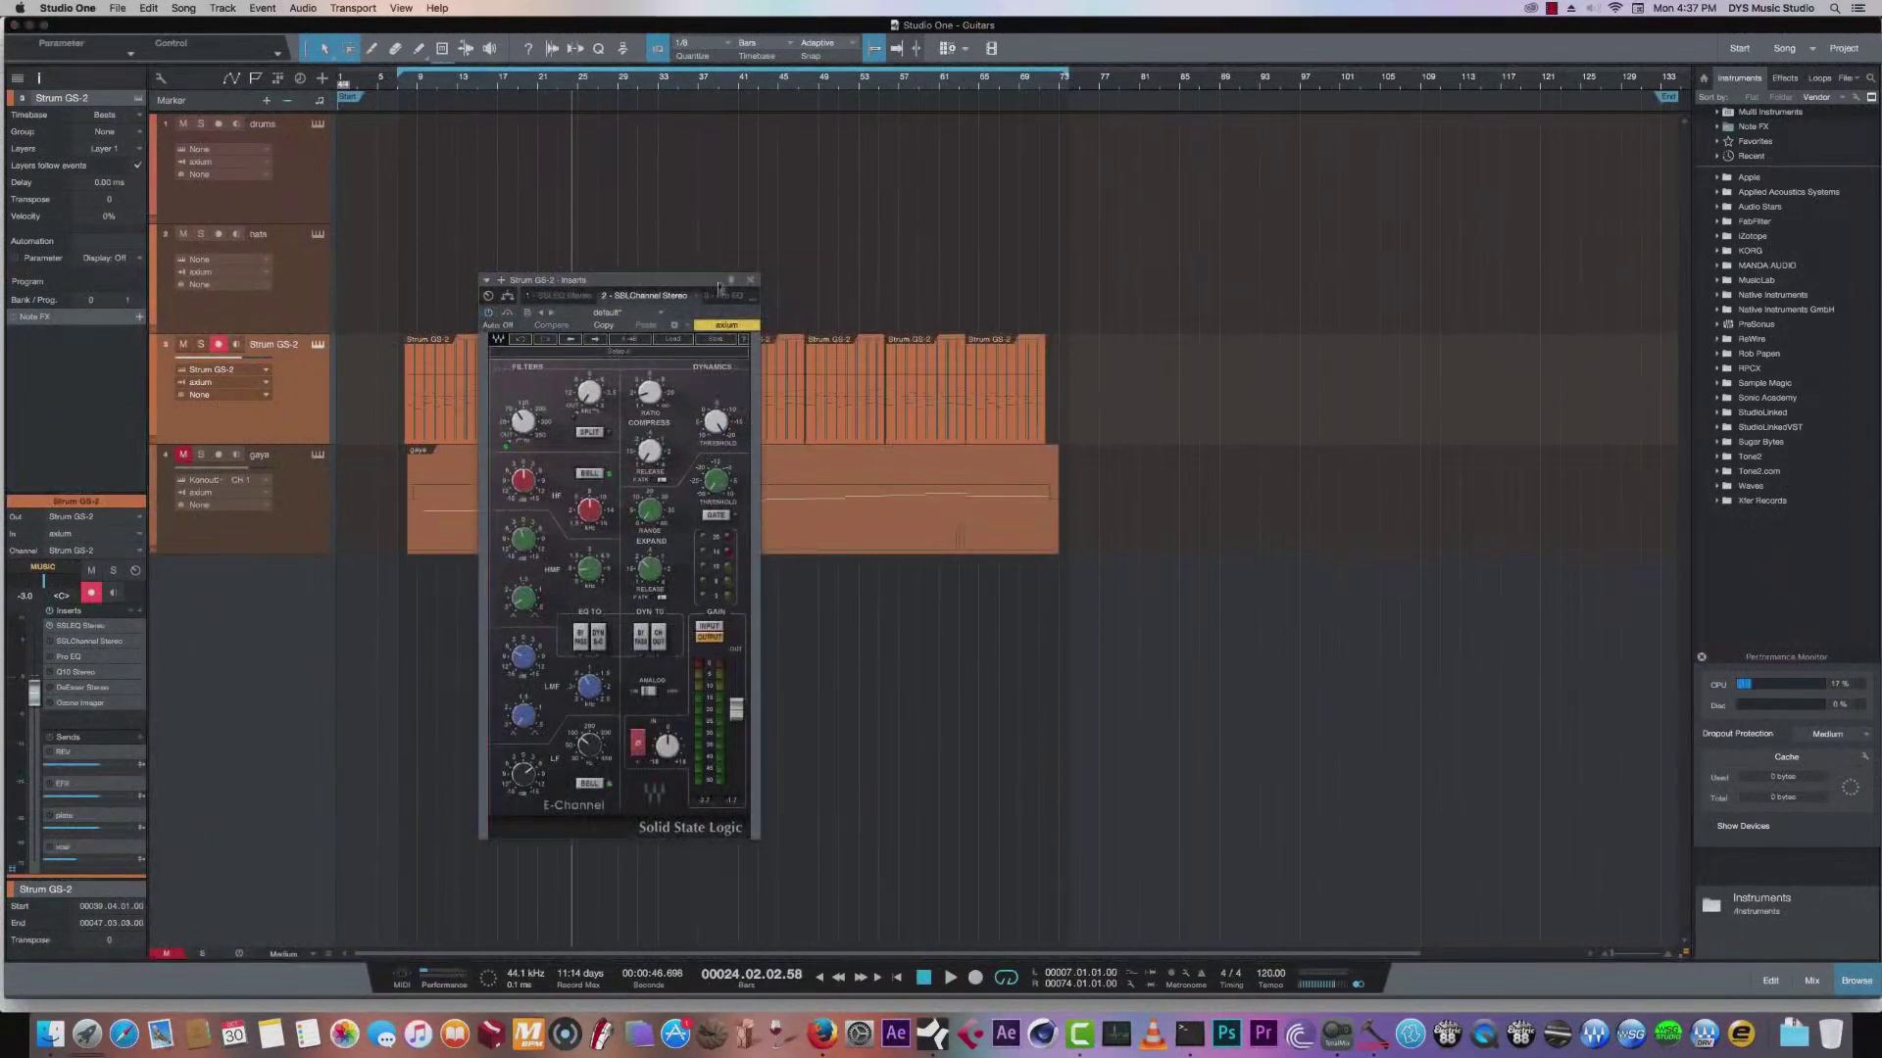
left_click_drag(709, 284, 1204, 265)
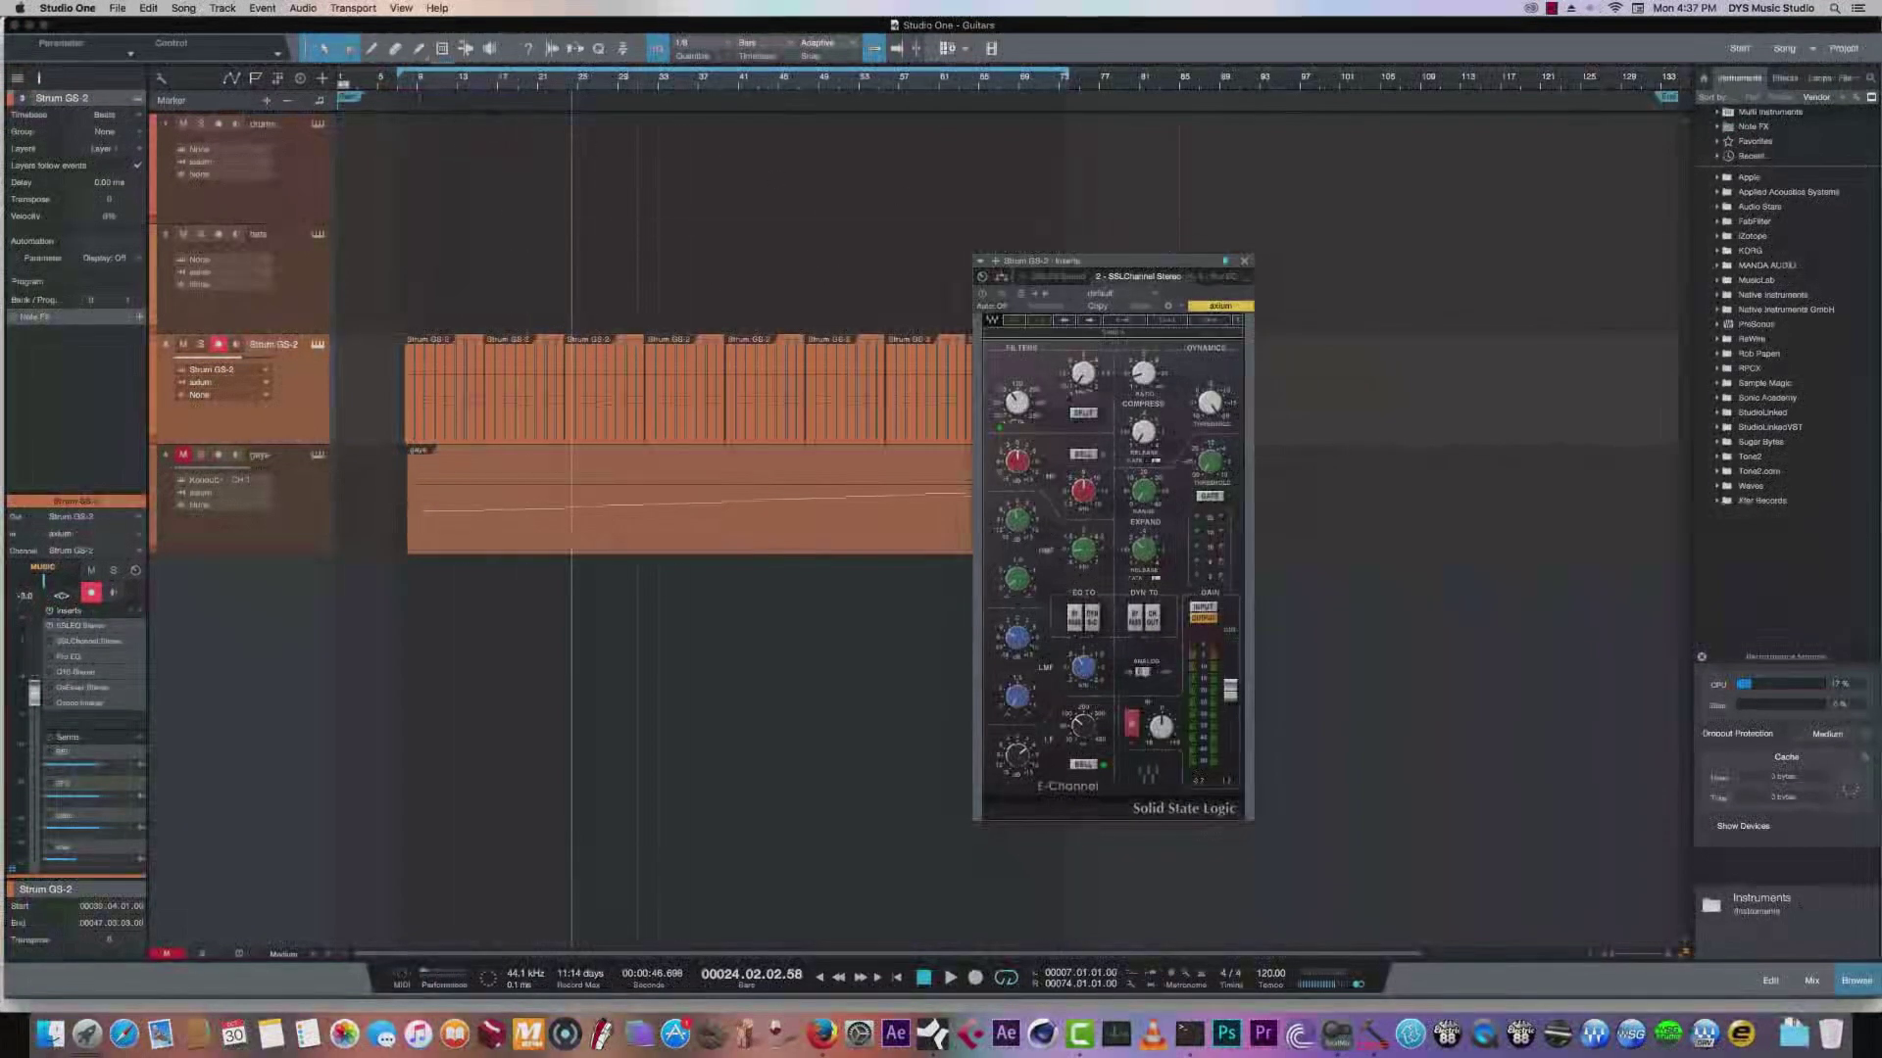
left_click(427, 84)
key("space")
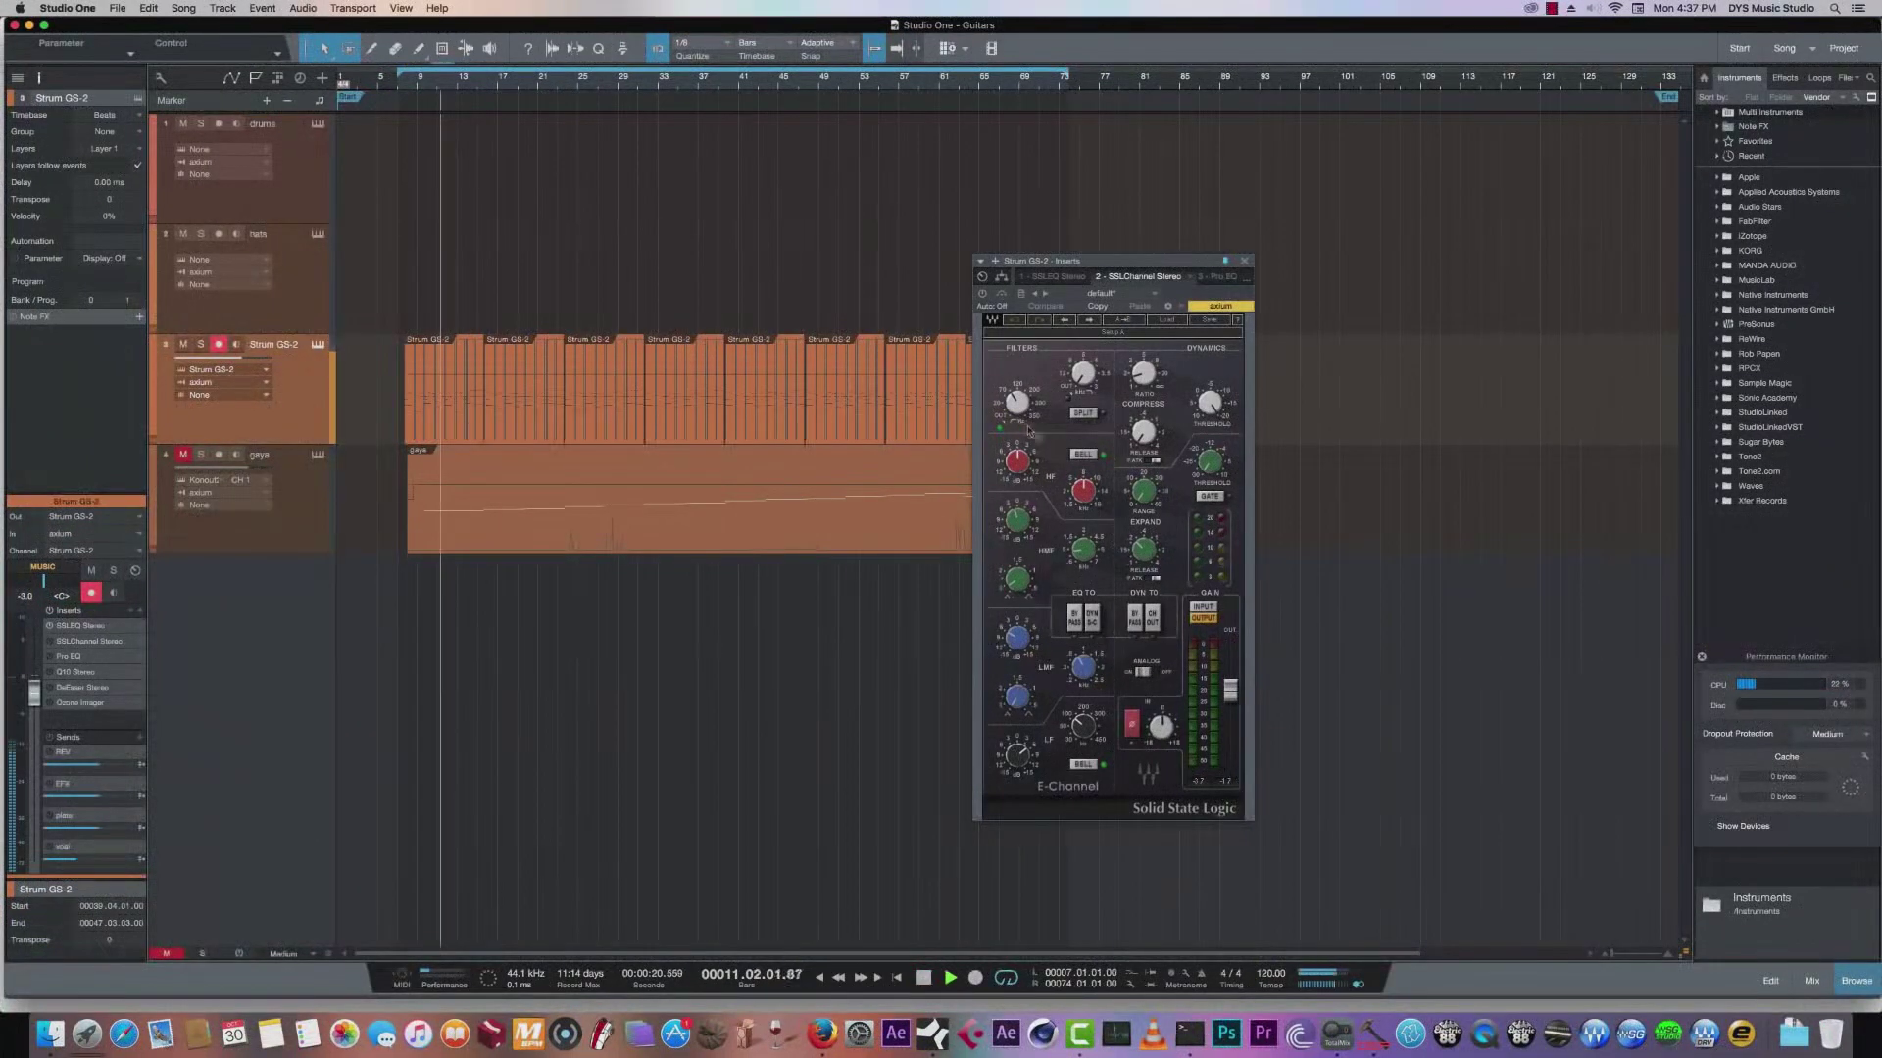
Briefly place the SSL EQ editor beside the channel strip, then close it.
mouse_move(1019, 404)
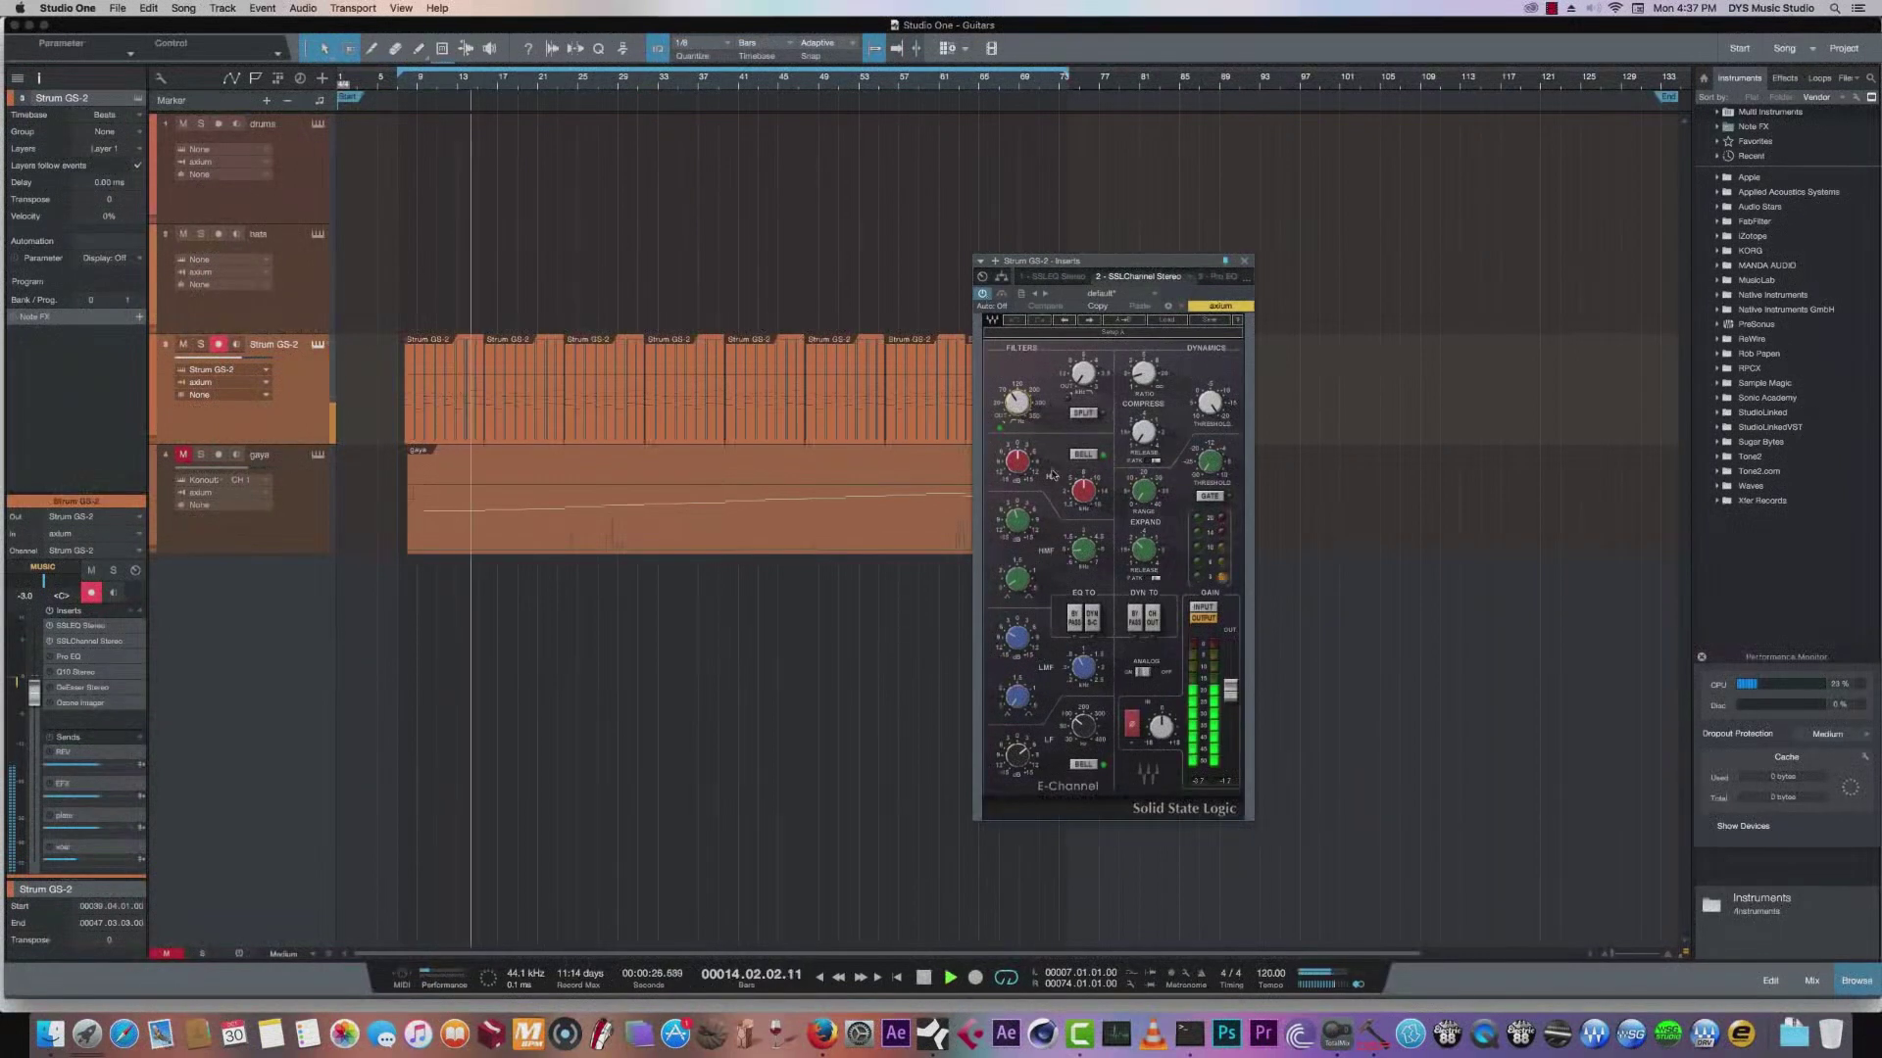
mouse_move(1019, 519)
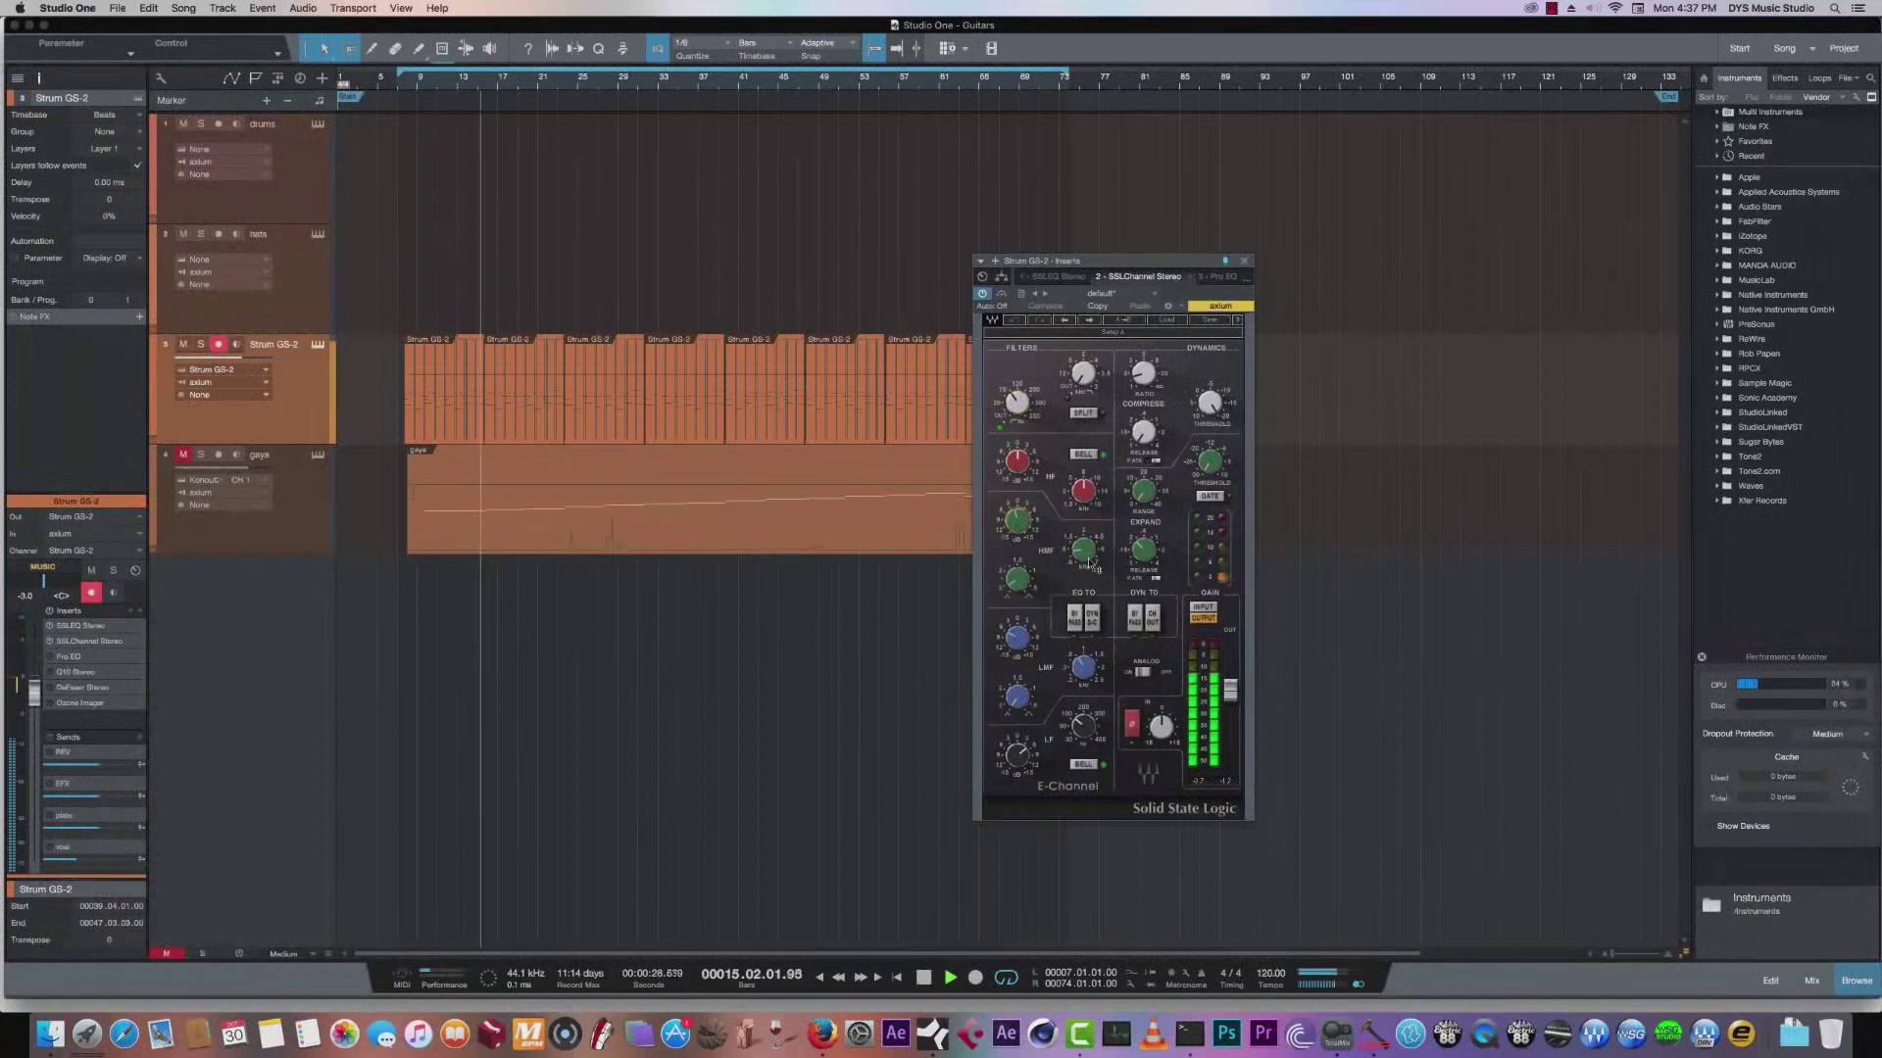
mouse_move(1083, 549)
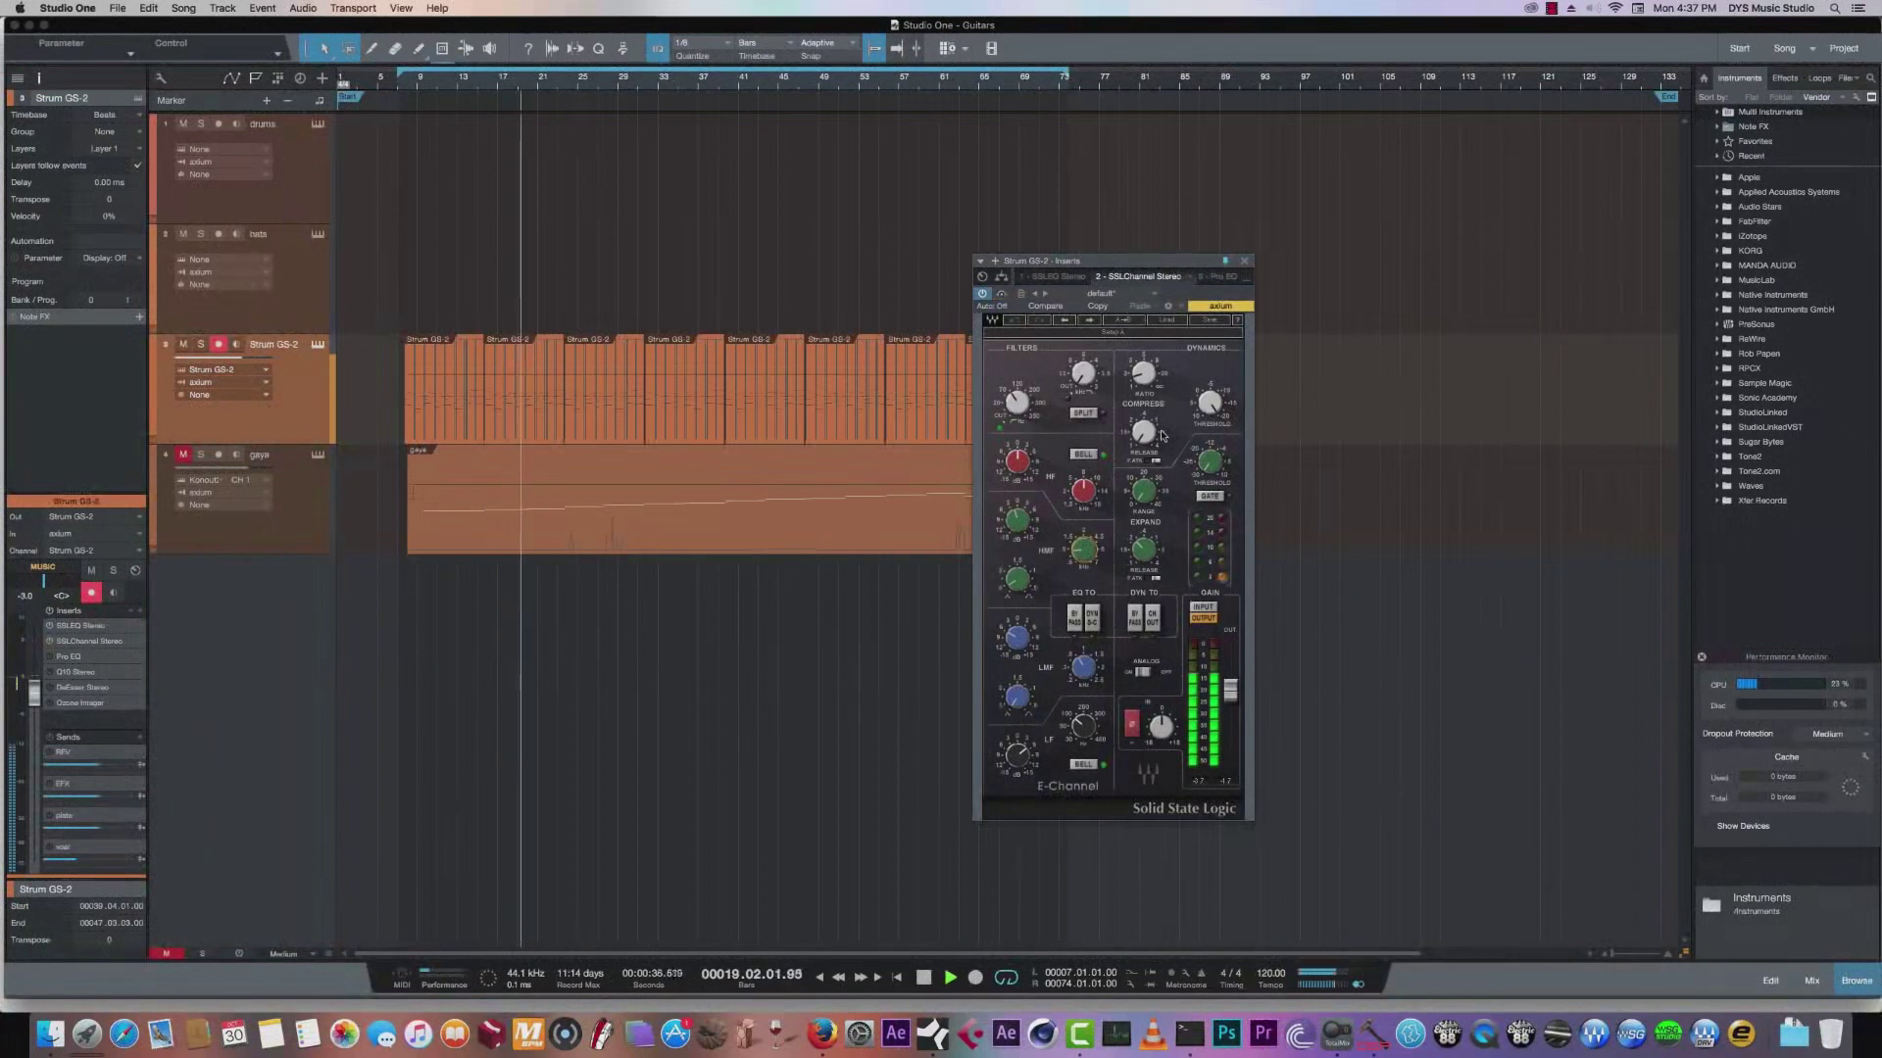
left_click(85, 630)
left_click_drag(917, 284, 718, 290)
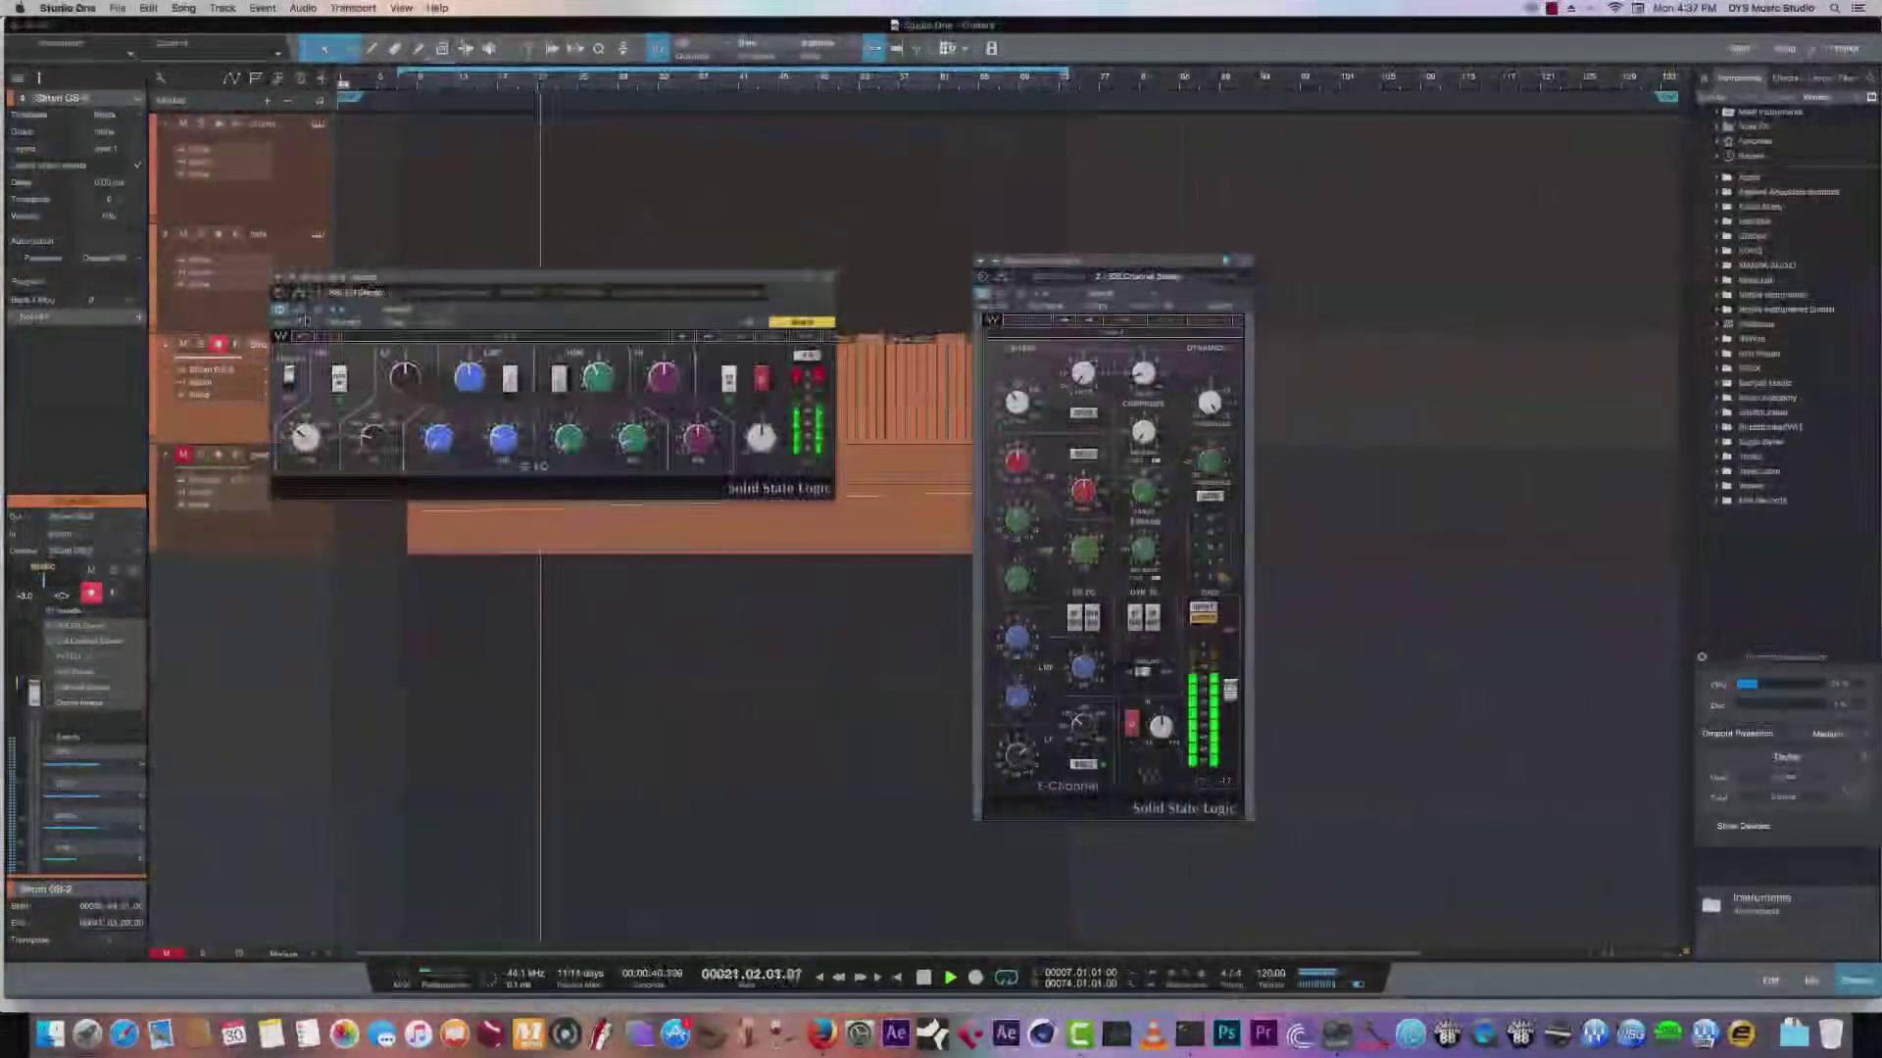
left_click(1002, 300)
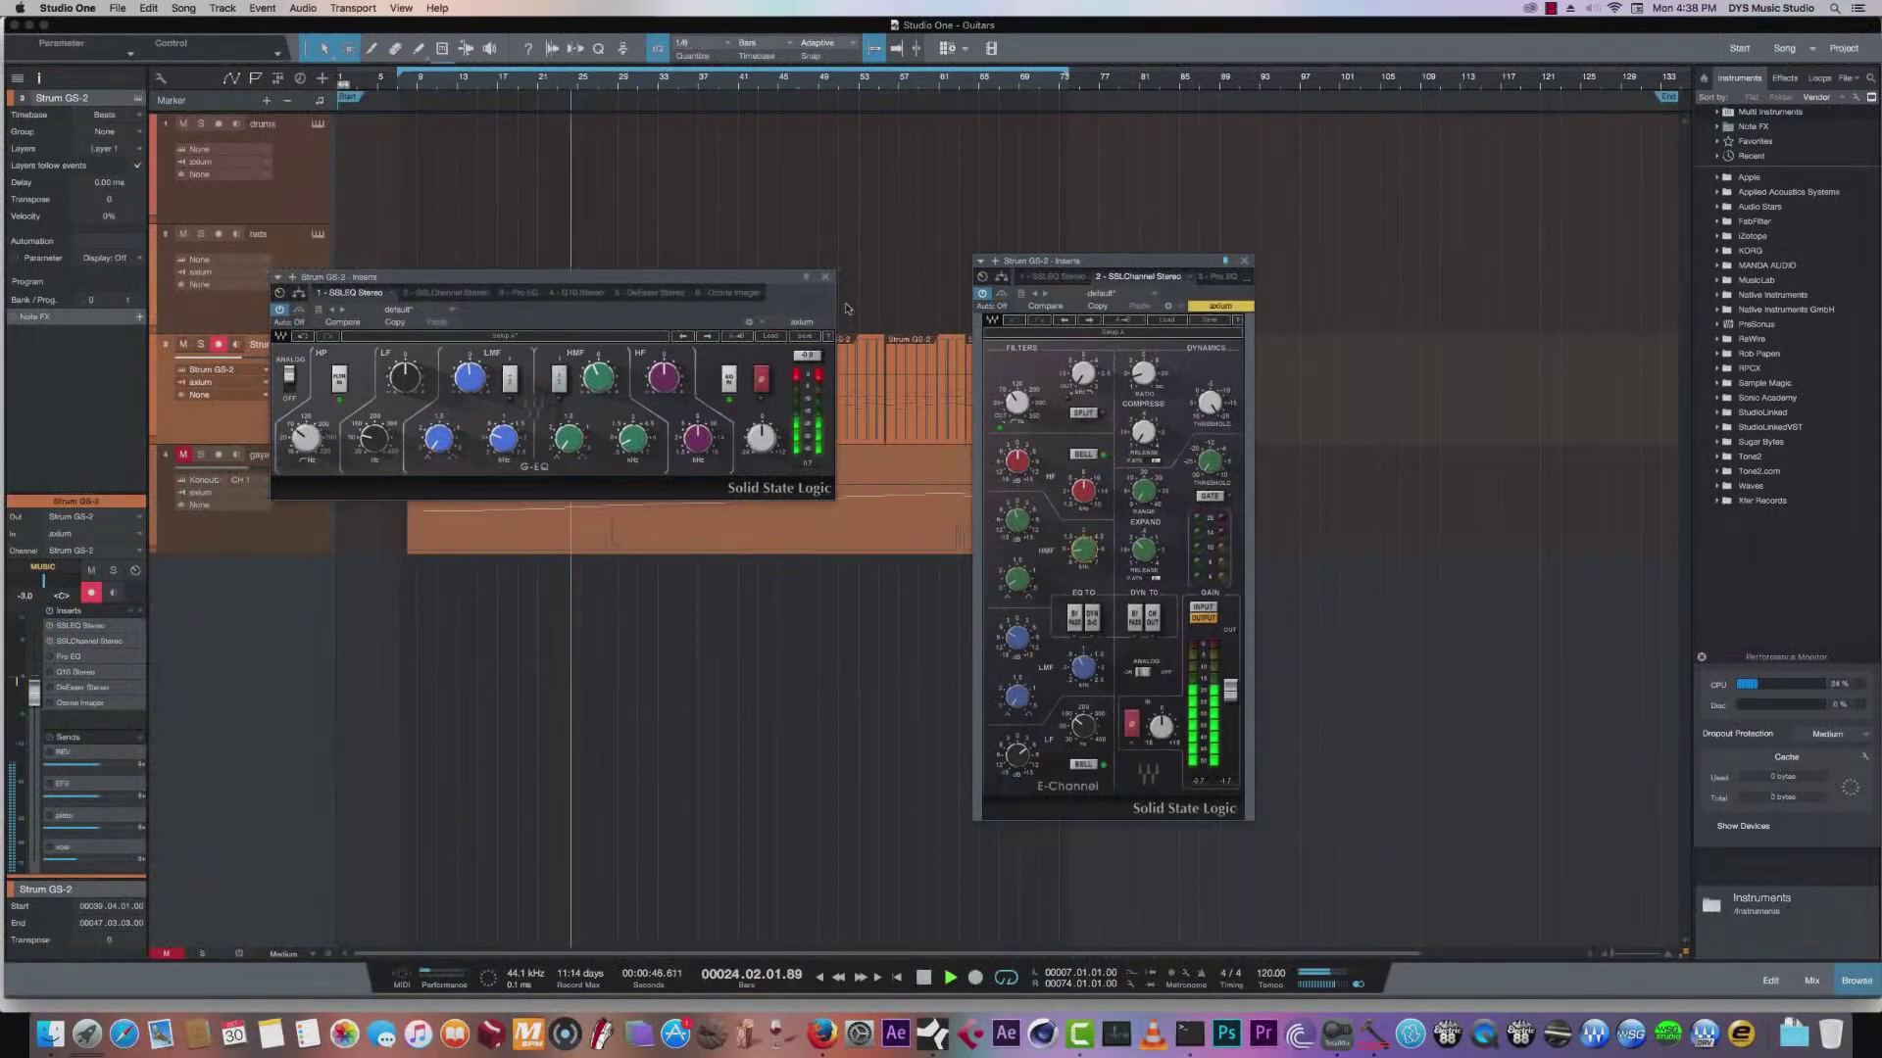
left_click(825, 278)
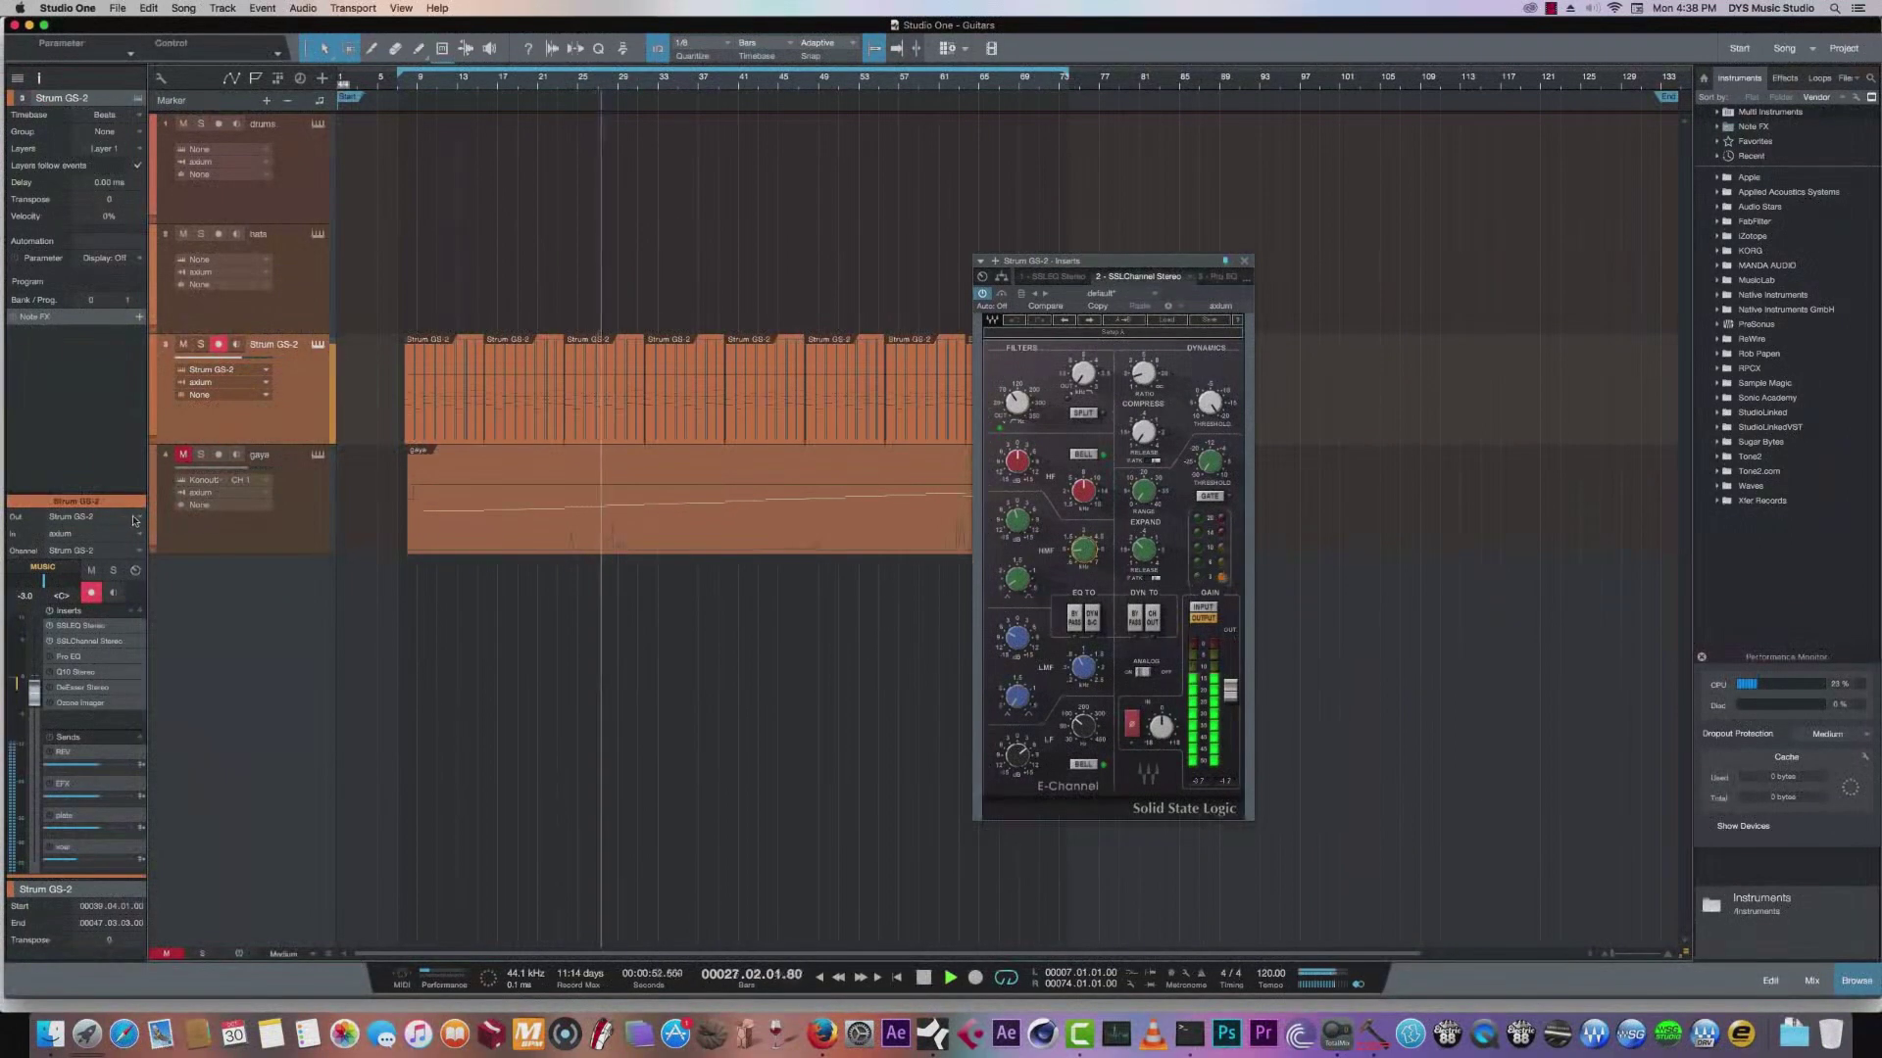
Bring up the guitar's Pro EQ, close the SSL channel strip, and start playback.
left_click(70, 658)
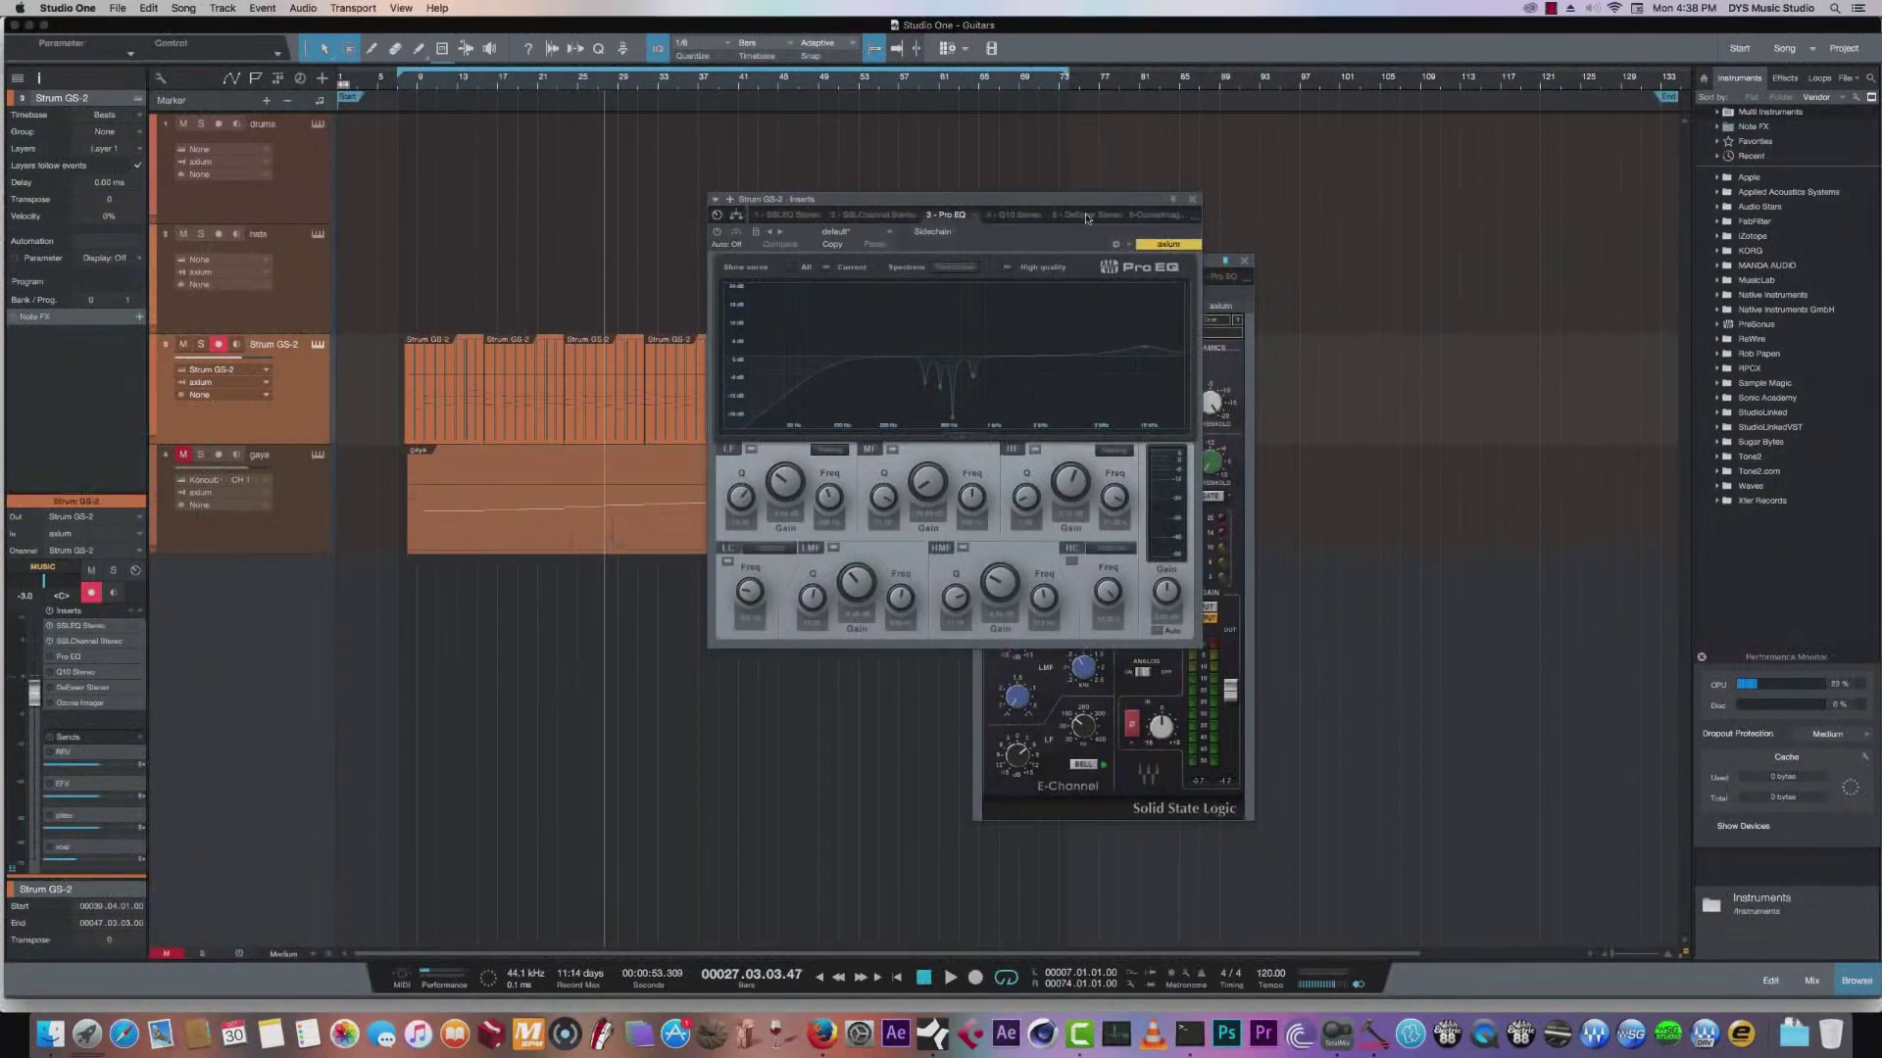
left_click_drag(1088, 202, 982, 244)
left_click(1245, 261)
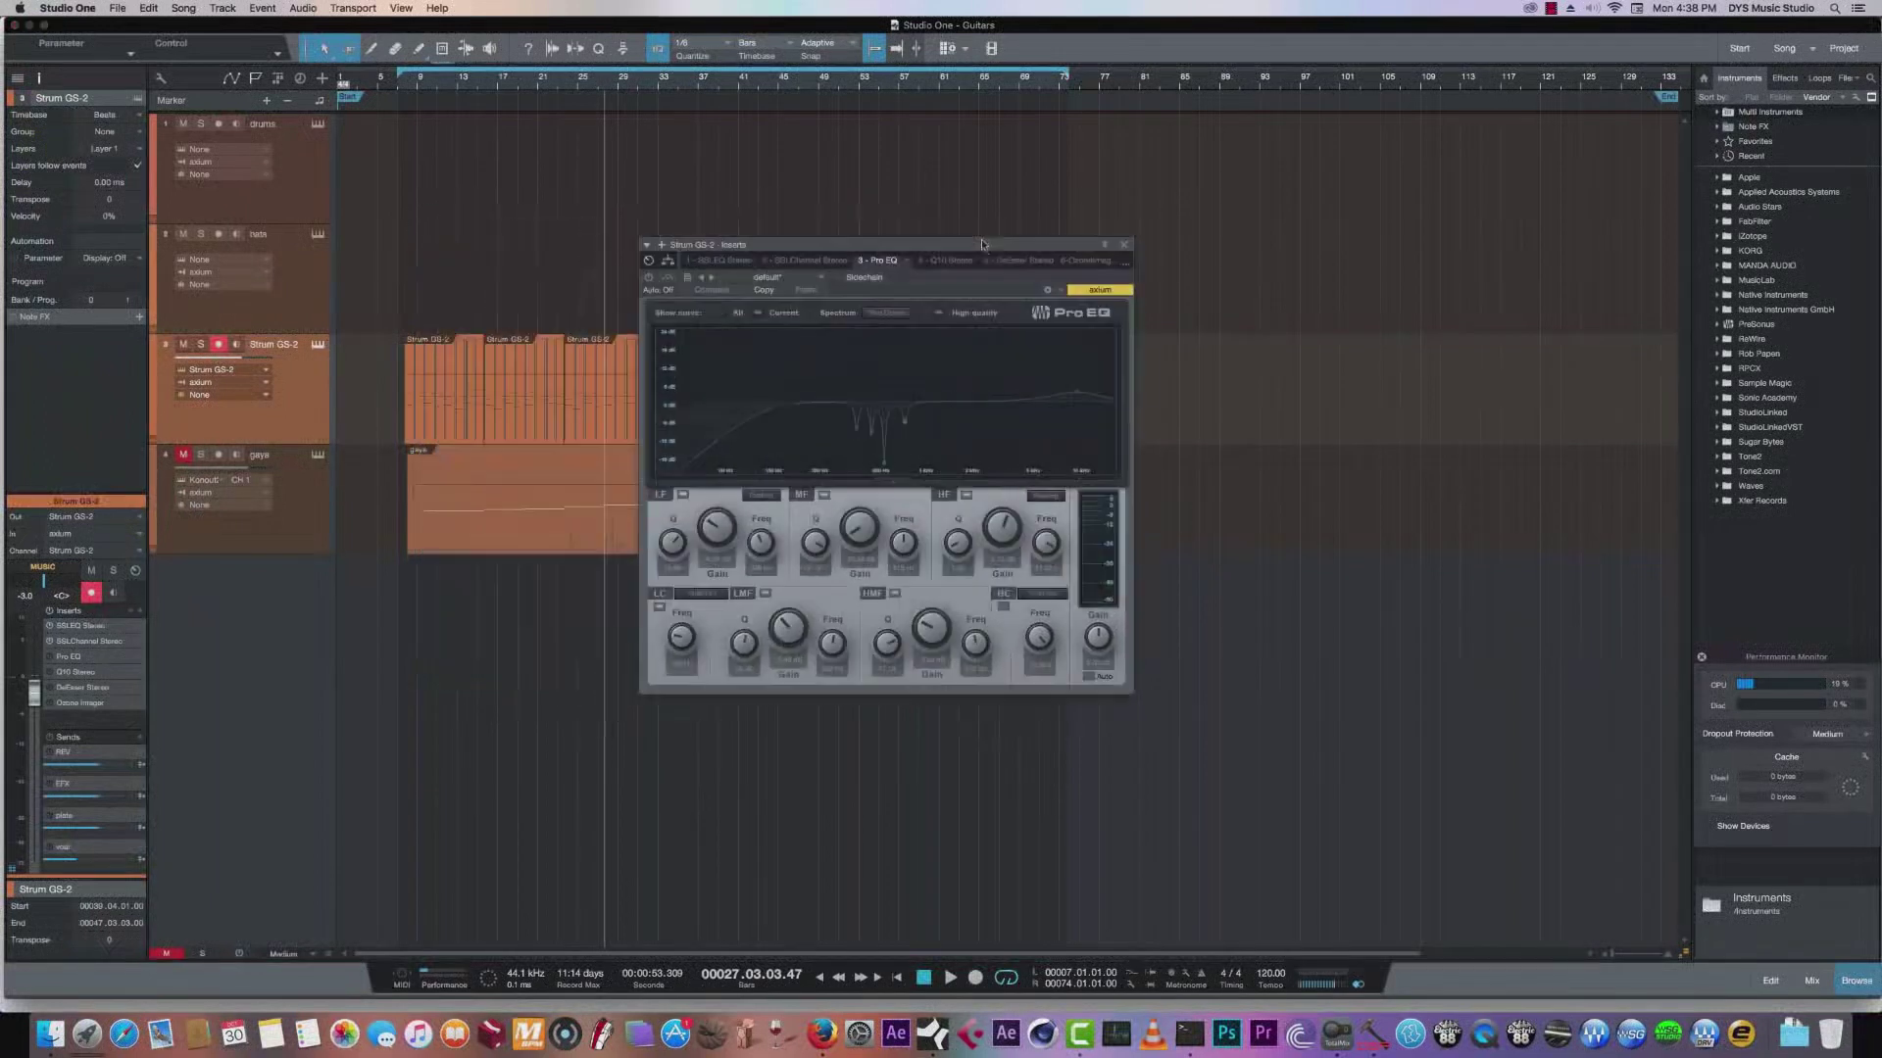
left_click(68, 657)
left_click(67, 657)
key("space")
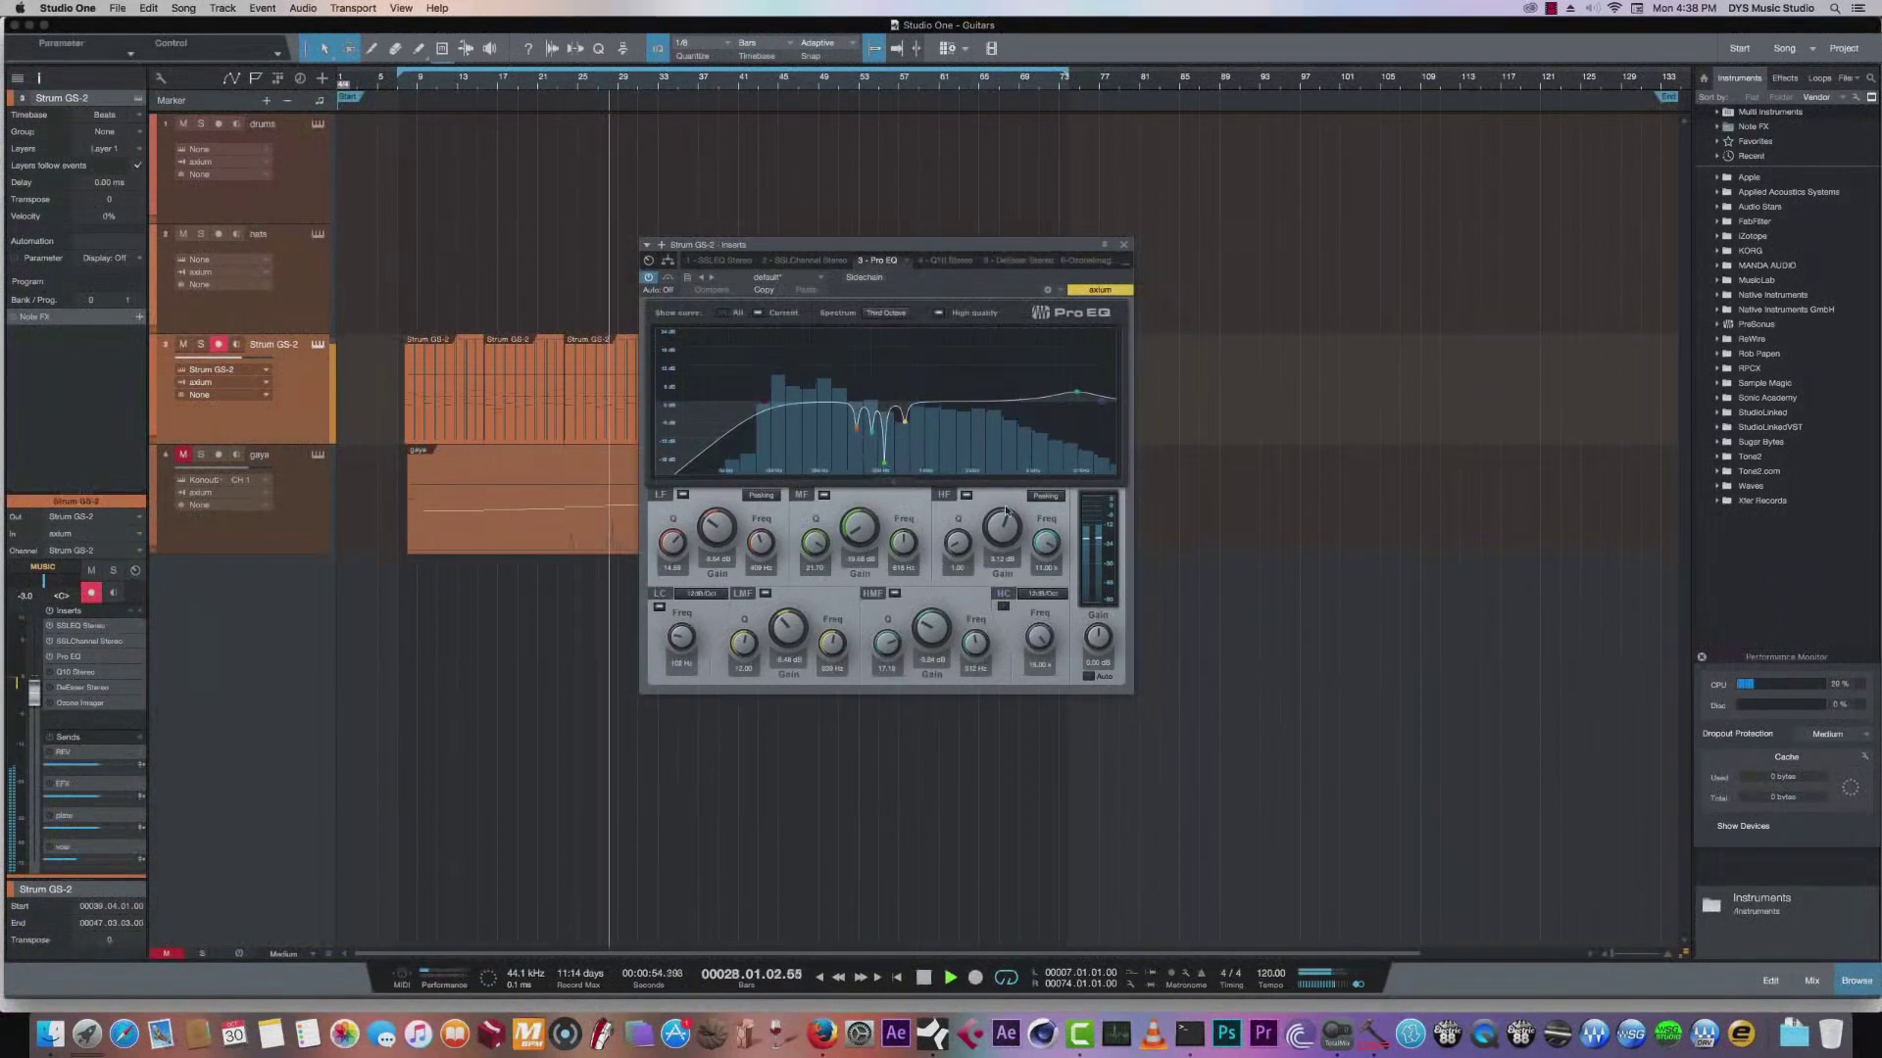
Sweep Pro EQ low-mid, mid, low (to about -5 dB) and high-mid gains, then select the high band.
mouse_move(789, 635)
left_mouse_down()
mouse_move(792, 538)
mouse_move(792, 643)
left_mouse_up()
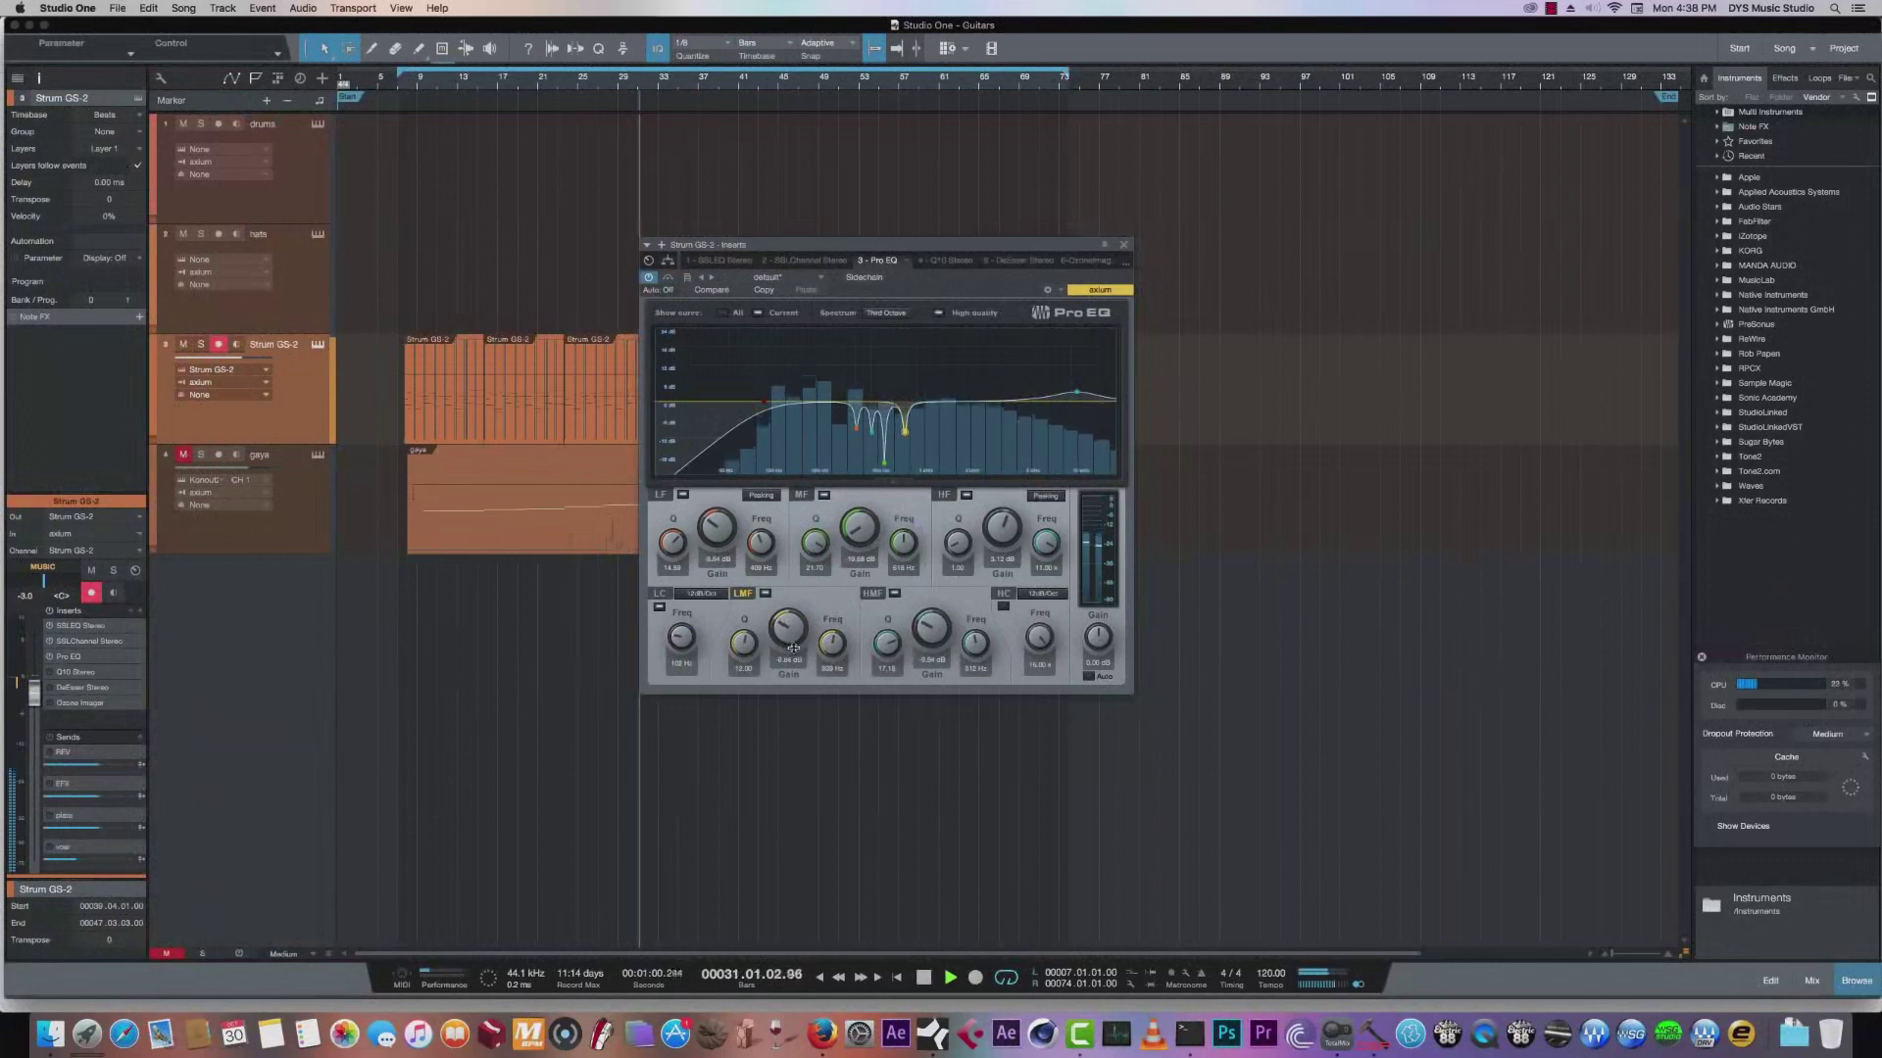
left_click_drag(794, 650, 794, 635)
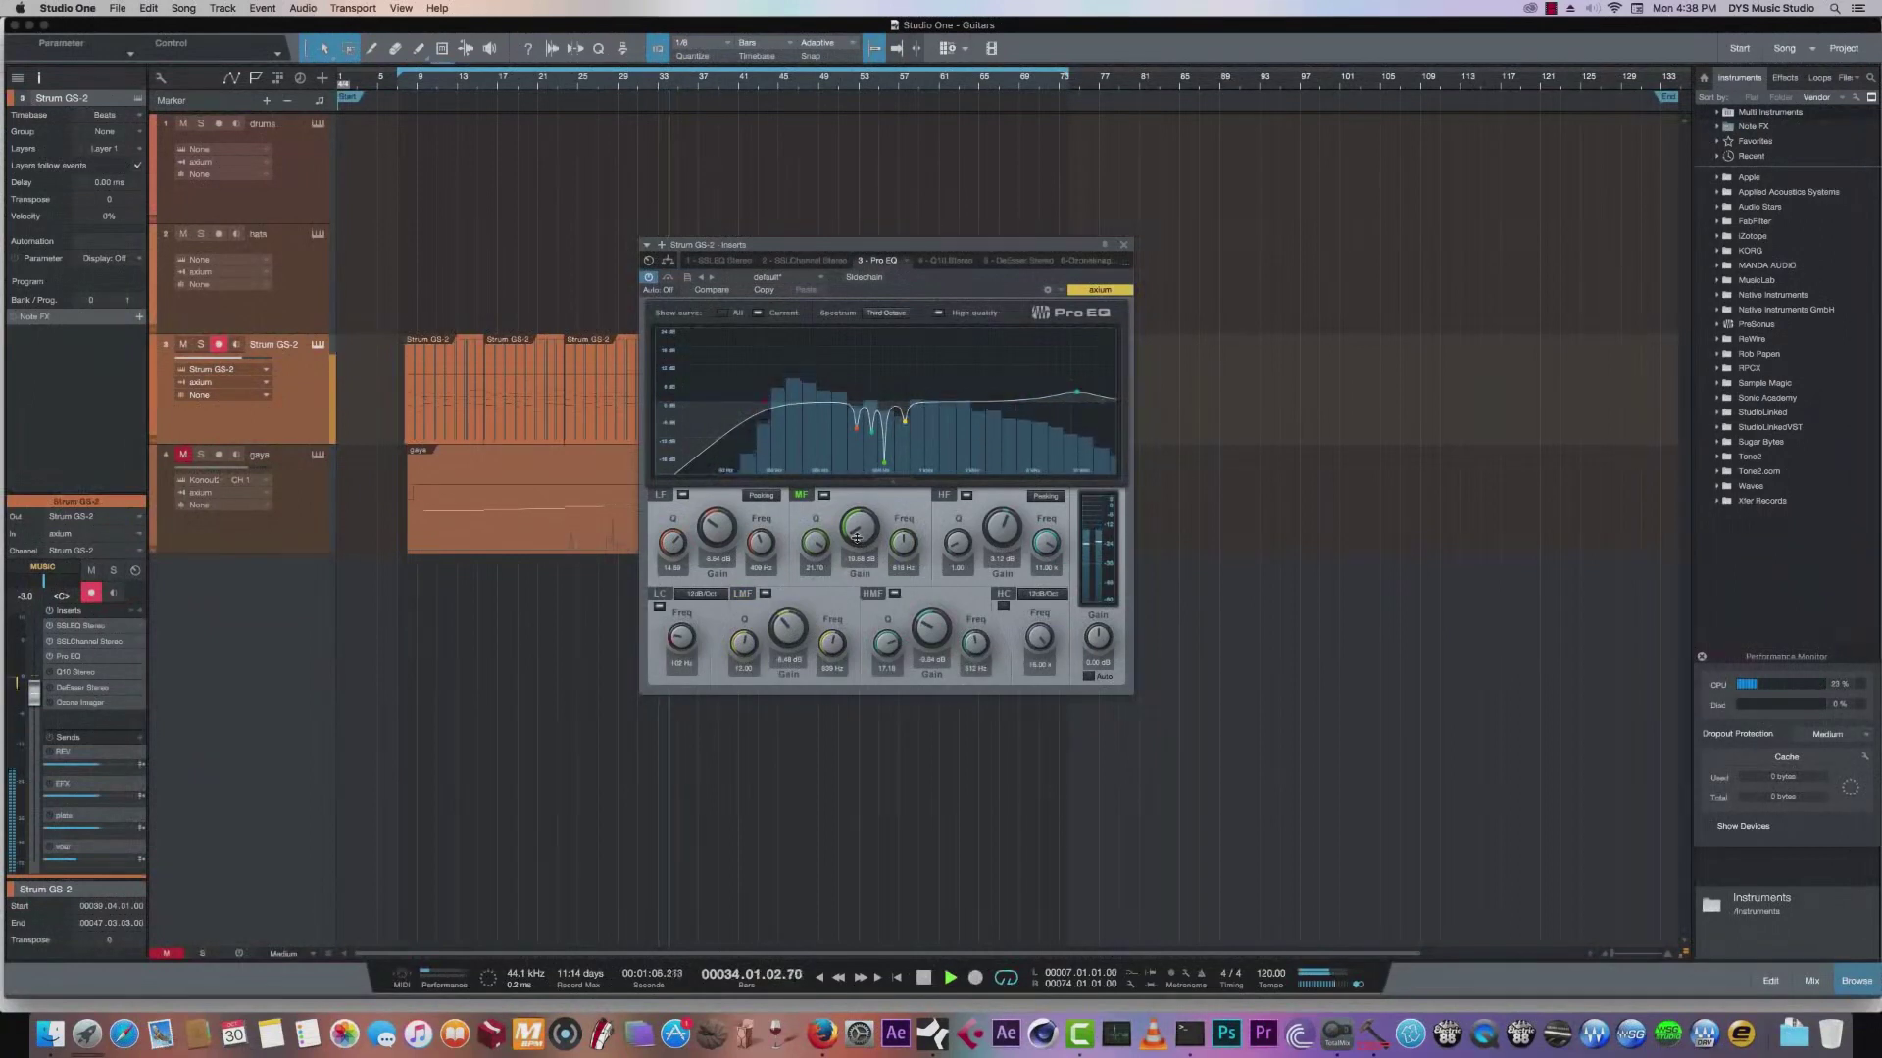
left_click_drag(857, 538, 844, 385)
left_click_drag(842, 457, 844, 513)
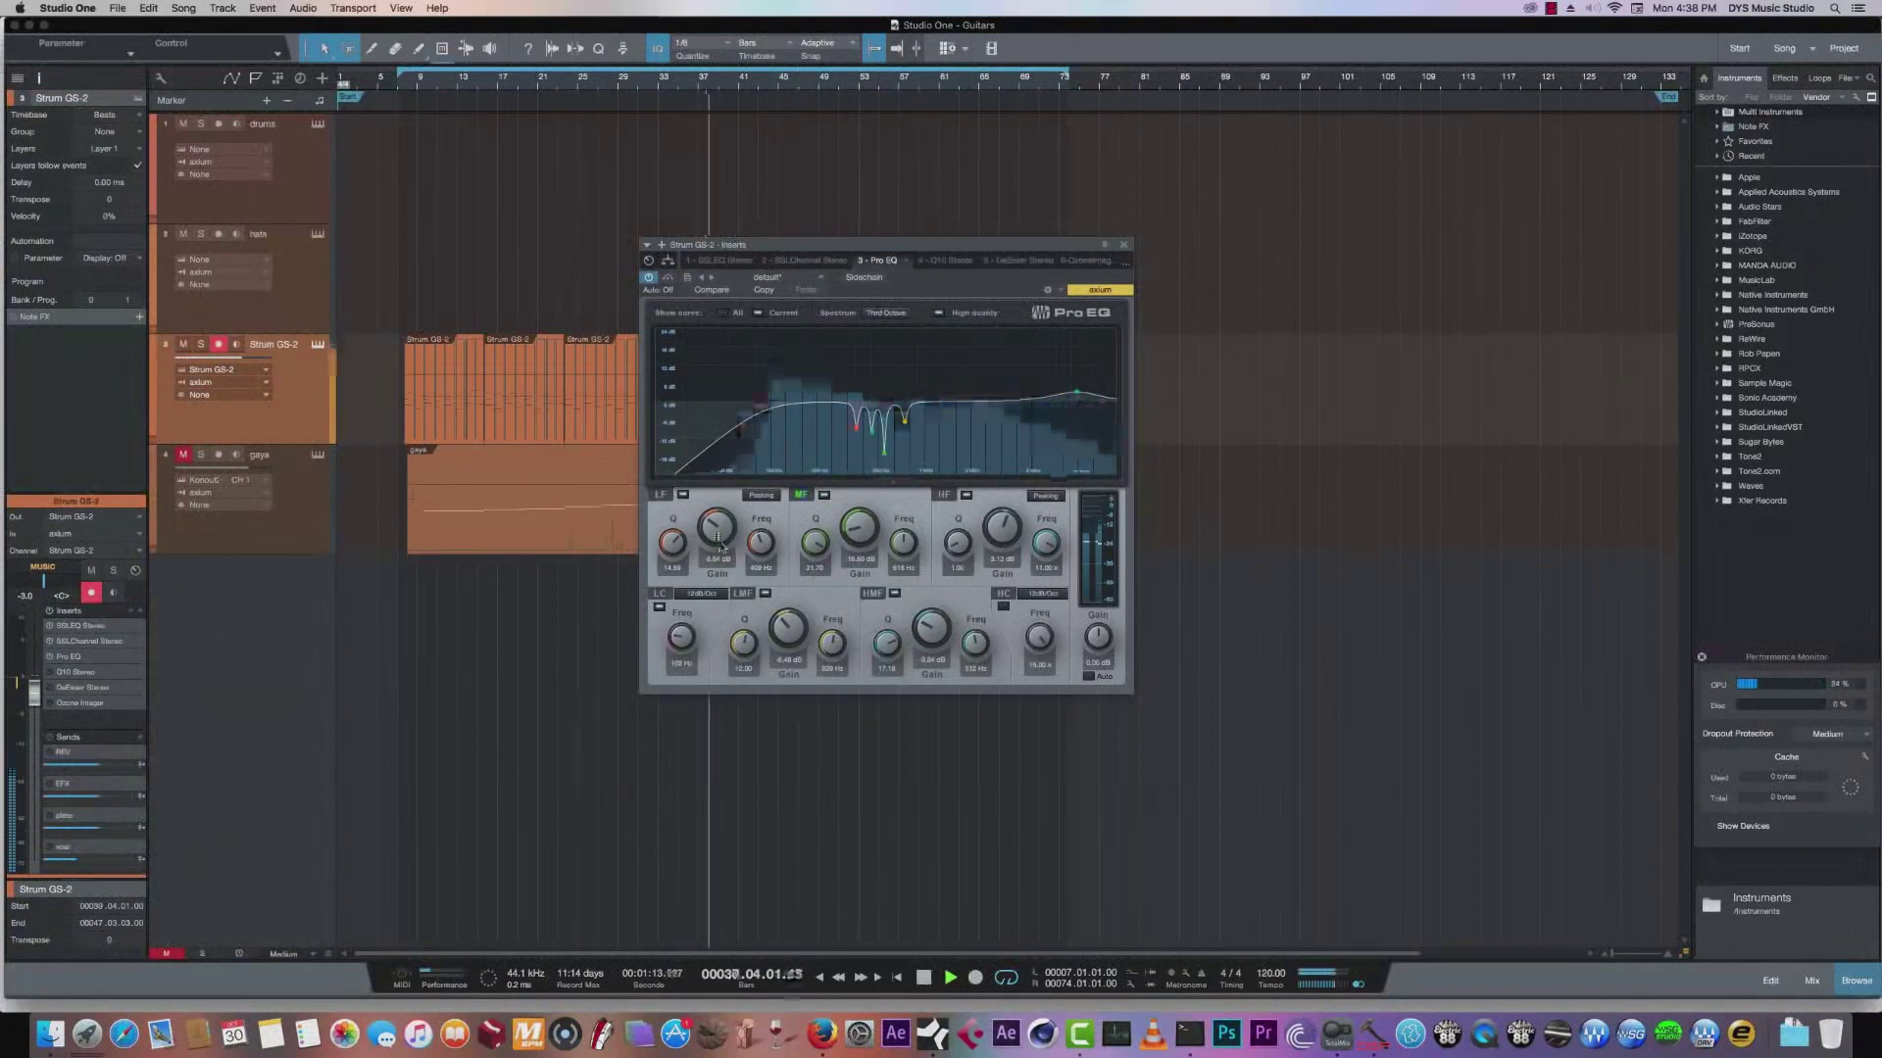
left_click_drag(716, 536, 722, 501)
left_click_drag(721, 433, 718, 533)
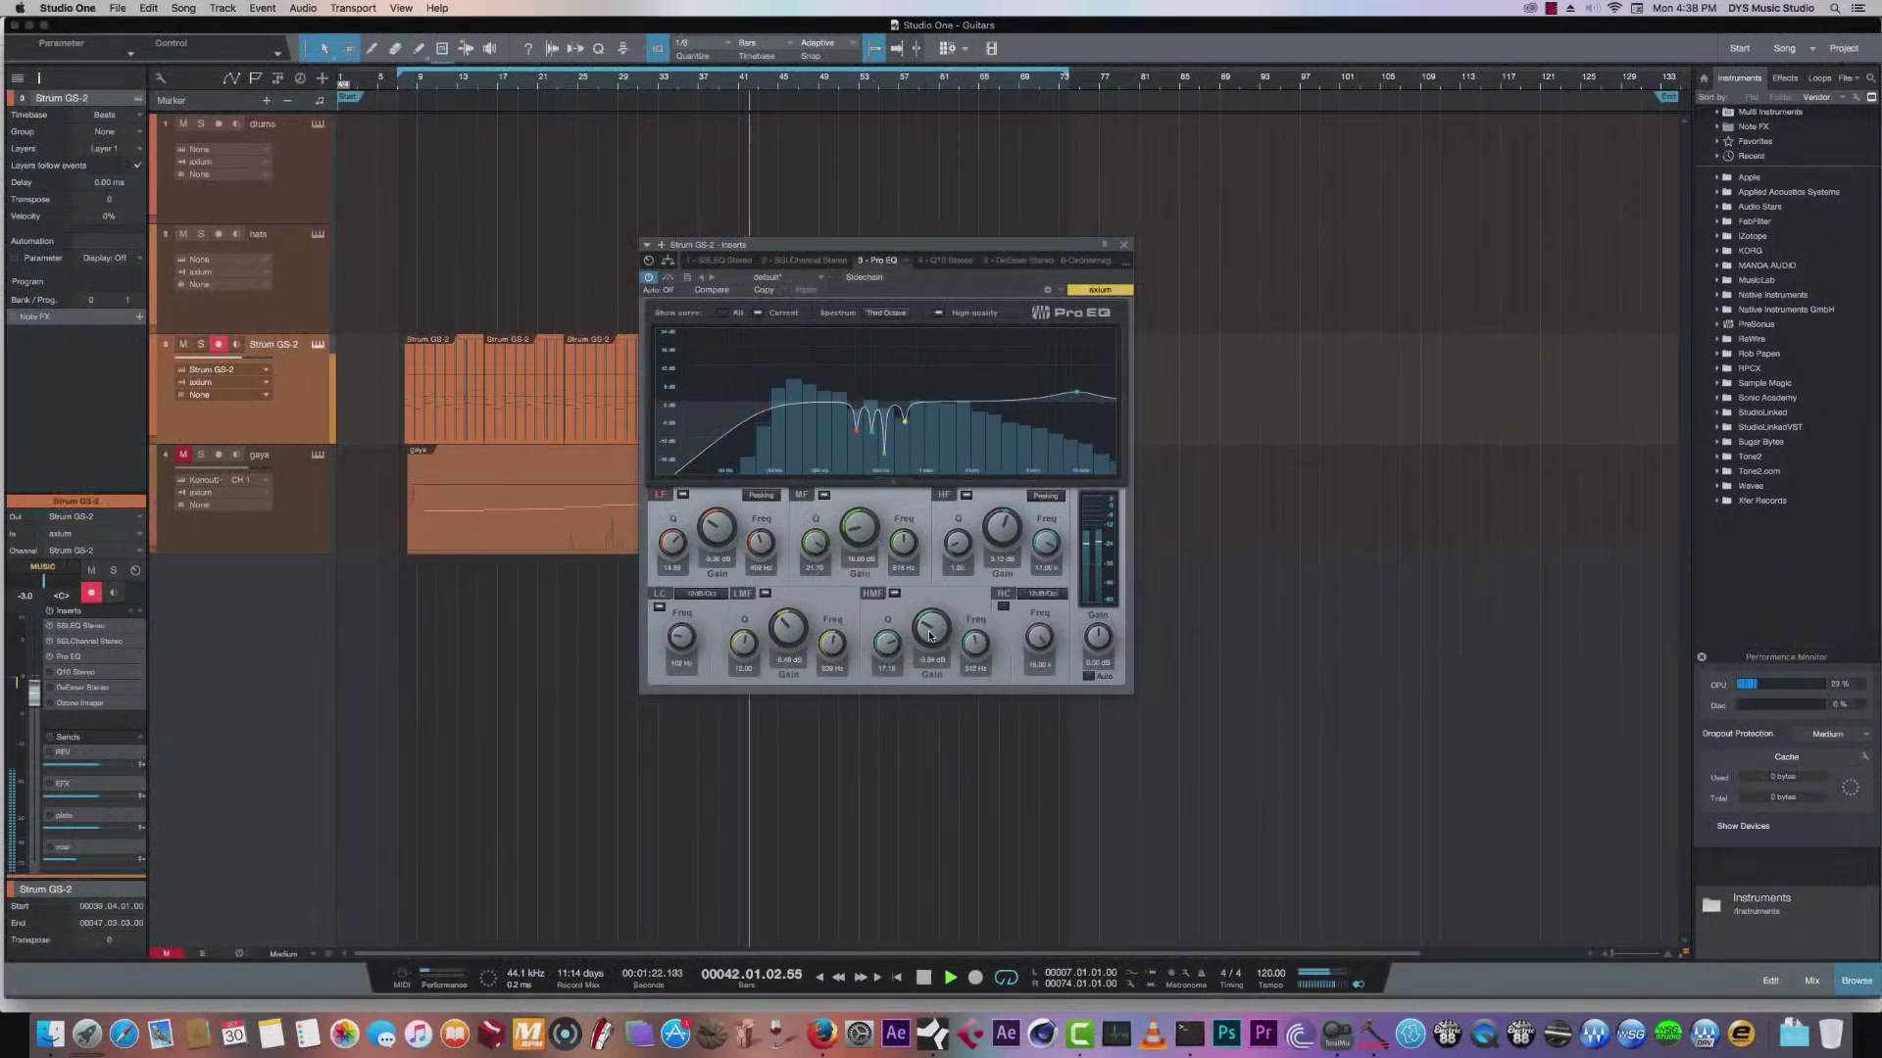
left_click_drag(930, 636, 920, 624)
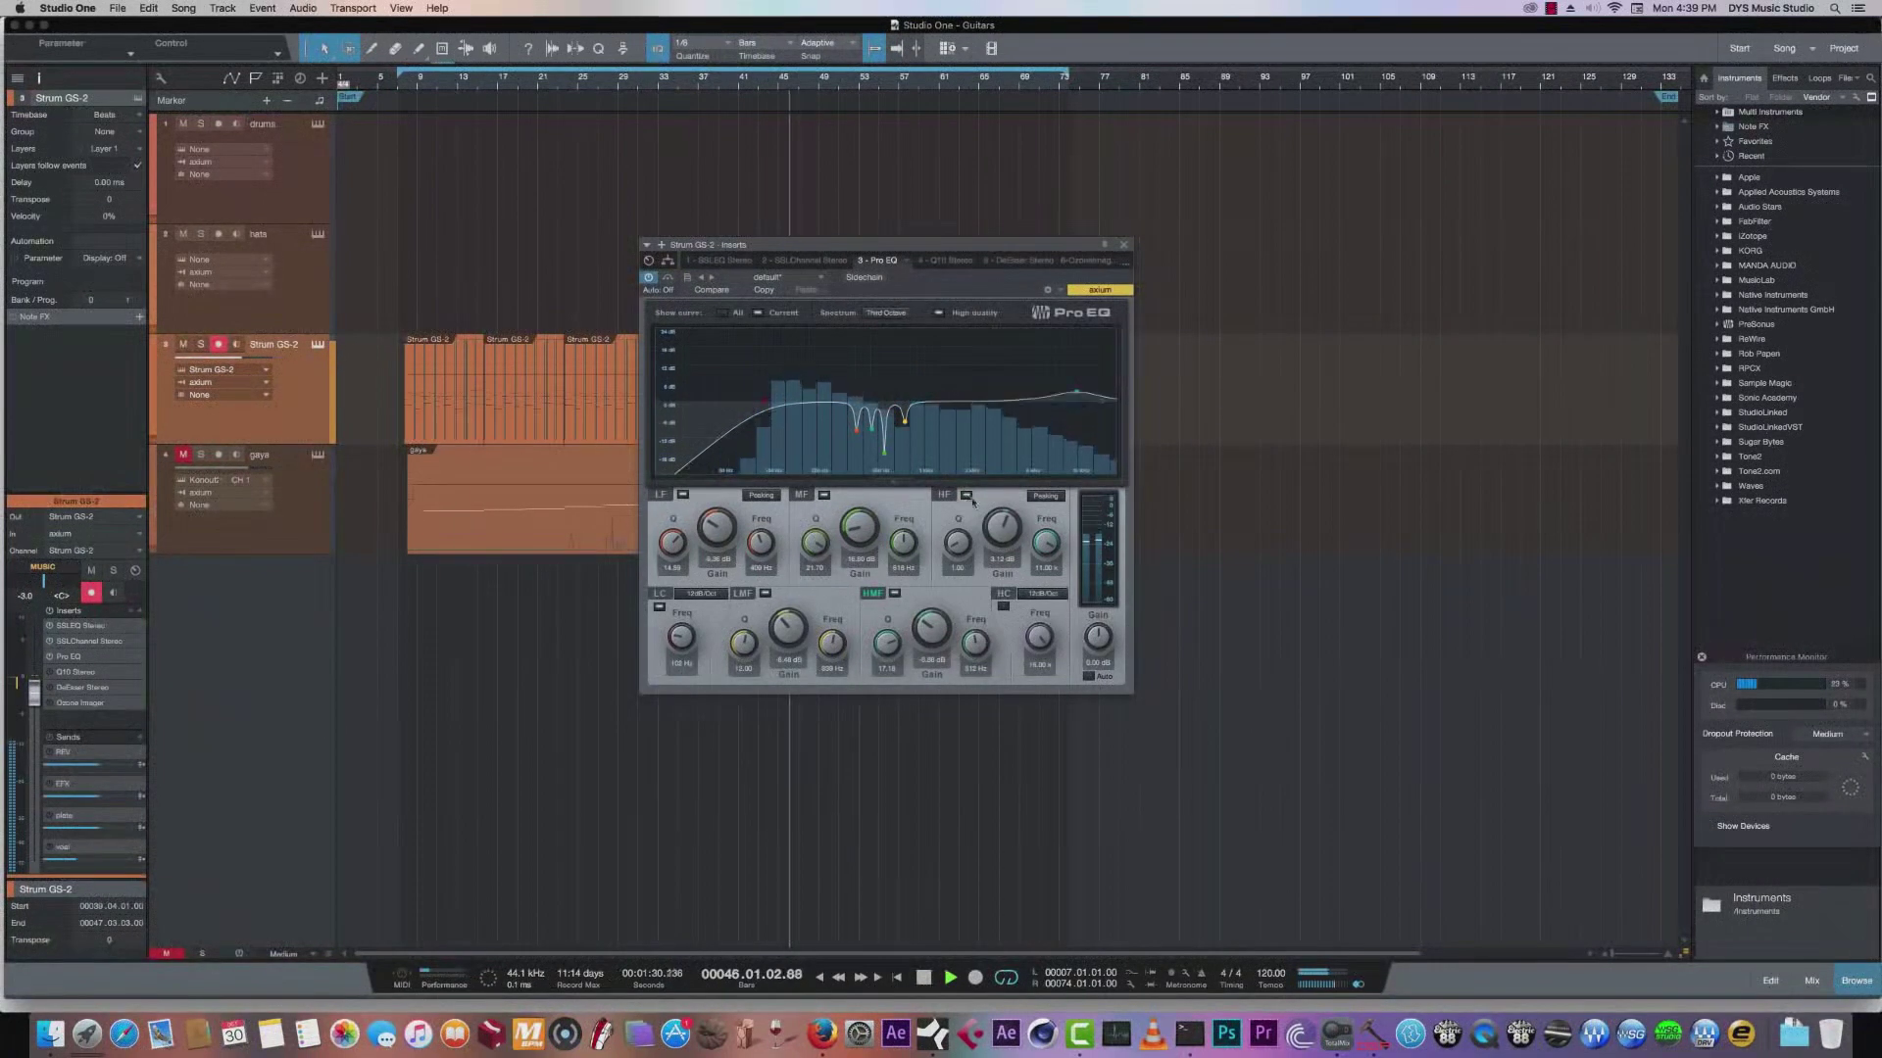
left_click(1001, 530)
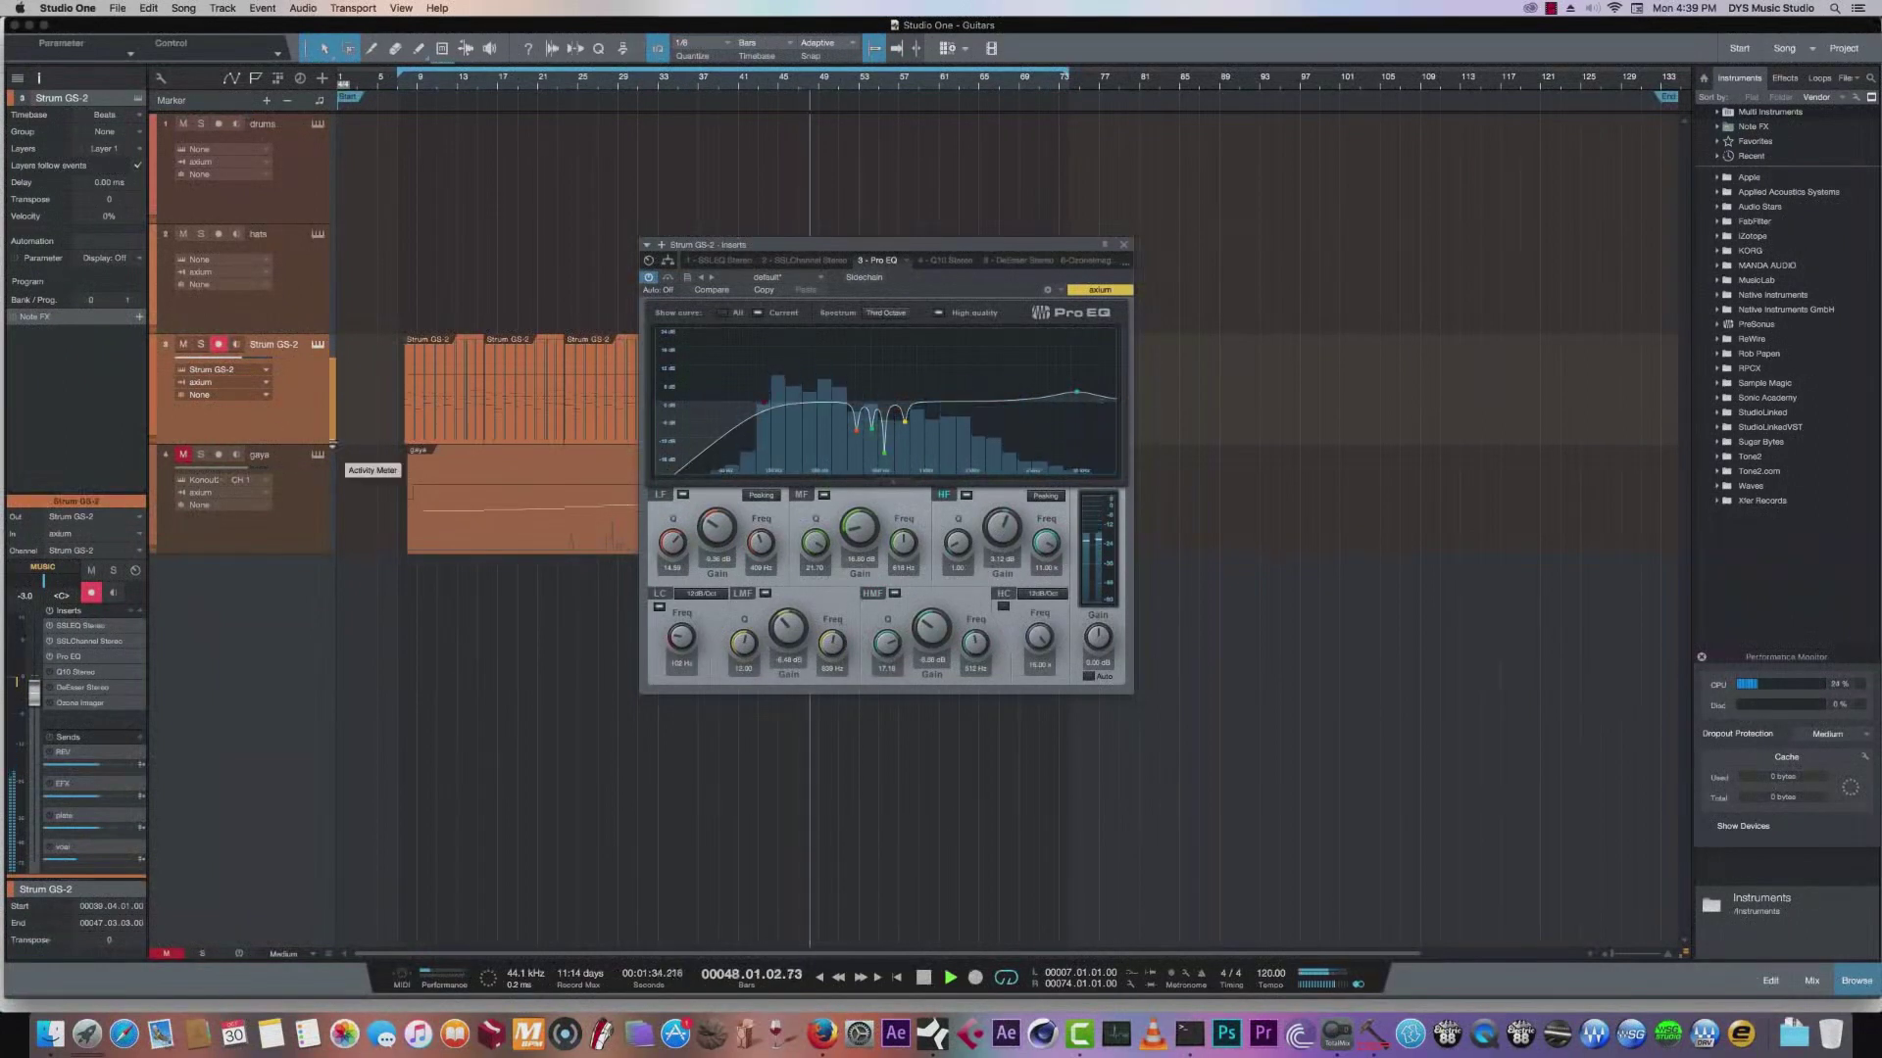
Switch to the guitar's Q10 equalizer and reposition its window while the song plays.
left_click(76, 672)
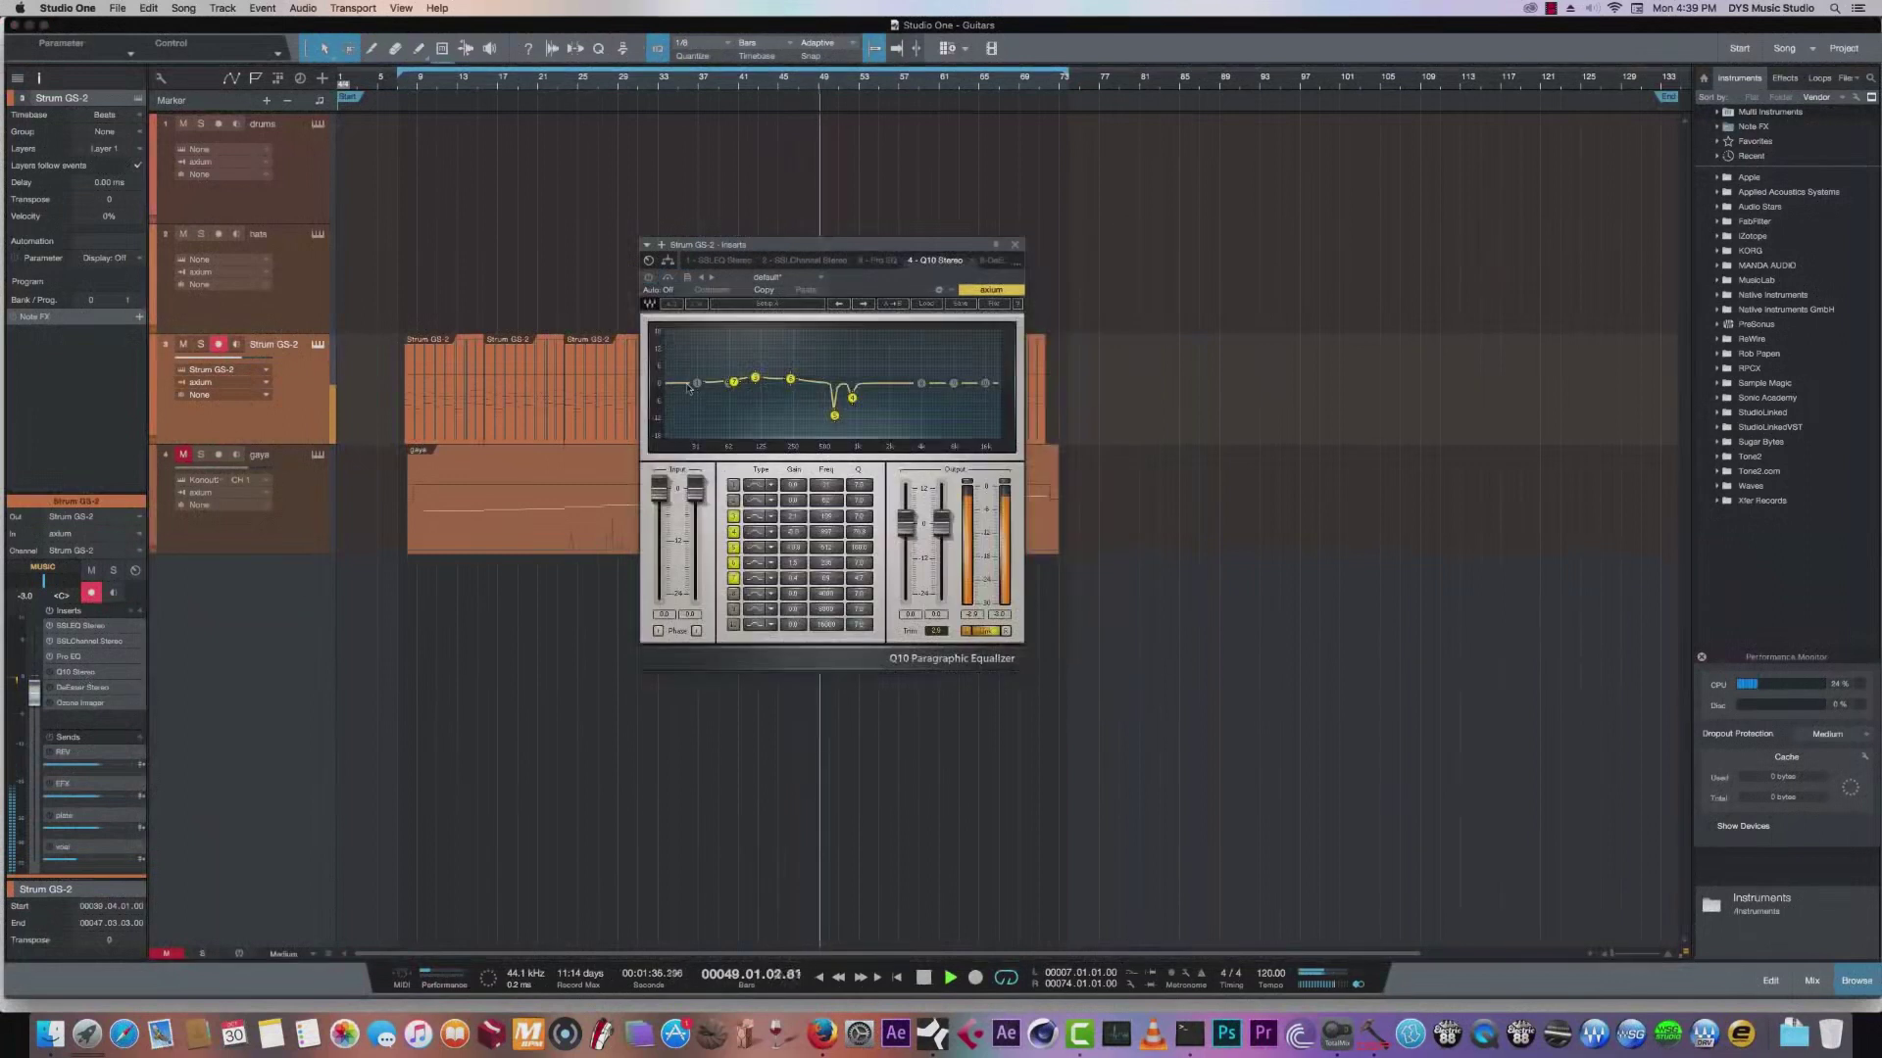
left_click_drag(699, 249, 926, 310)
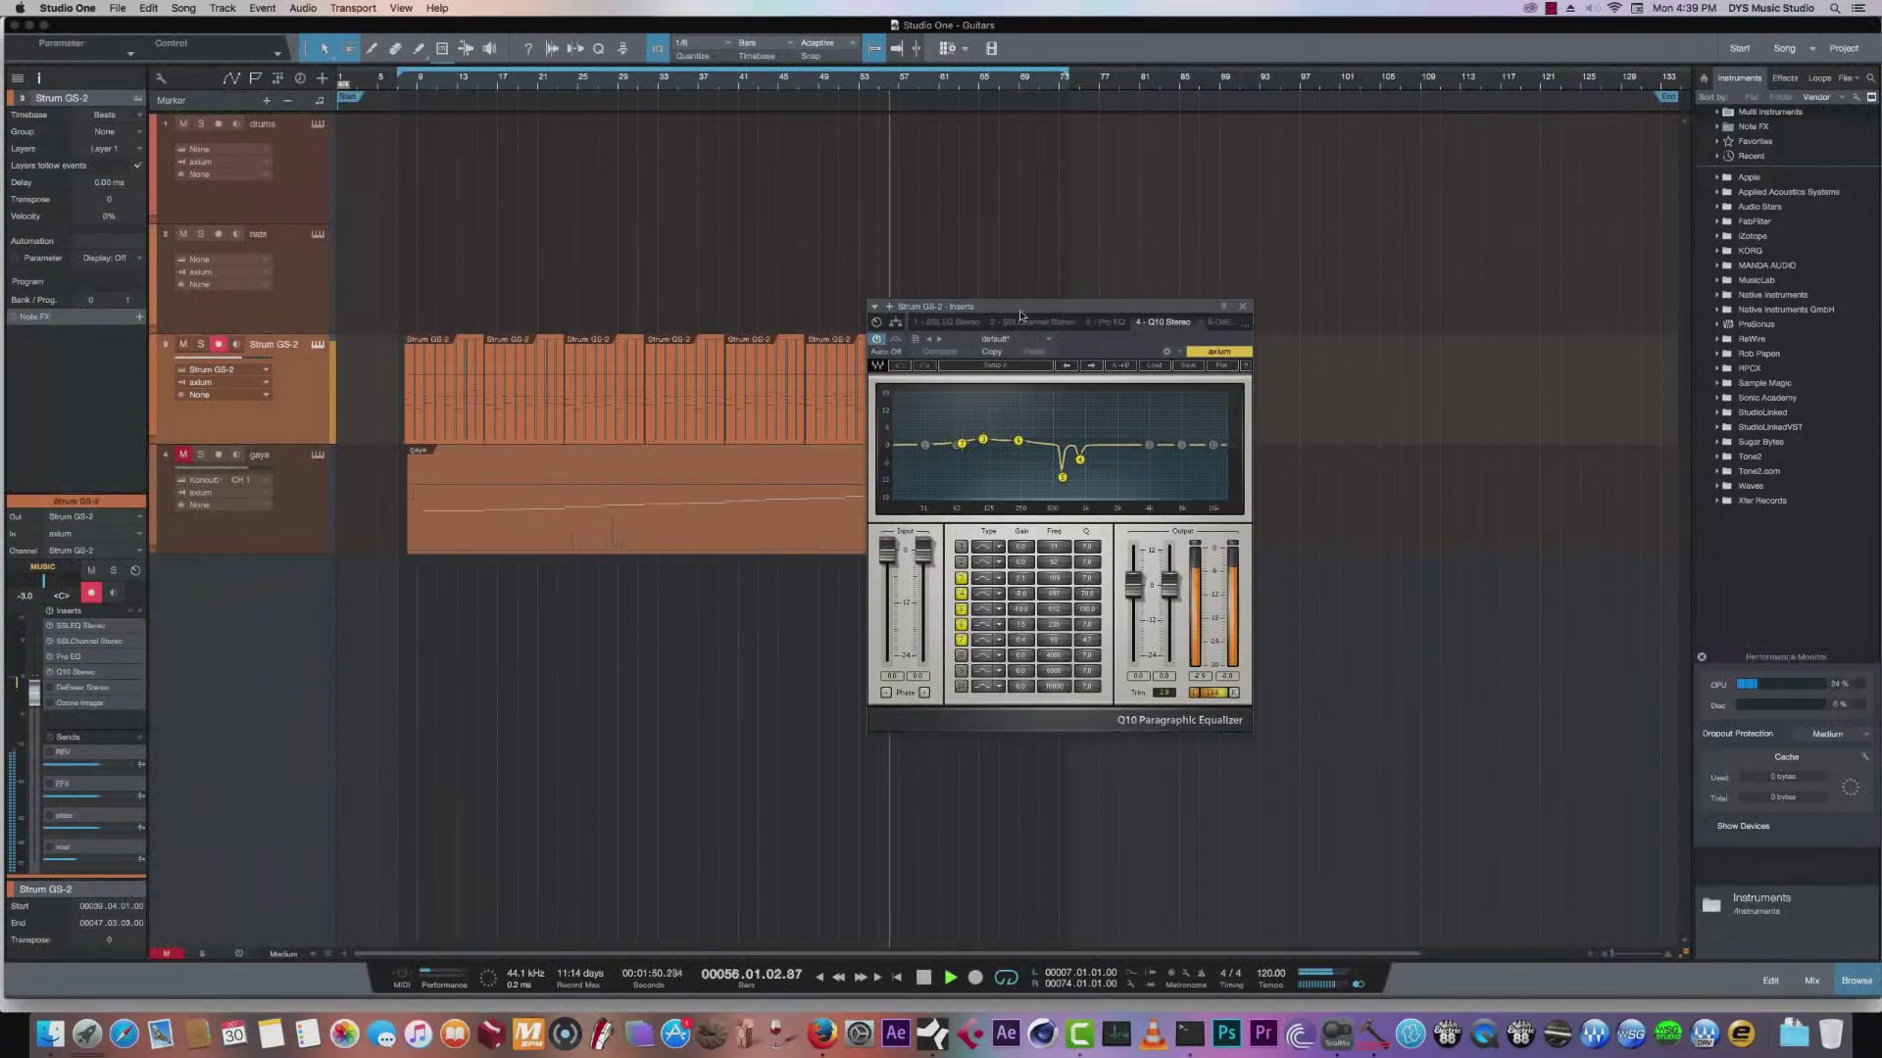
left_click_drag(900, 344, 723, 320)
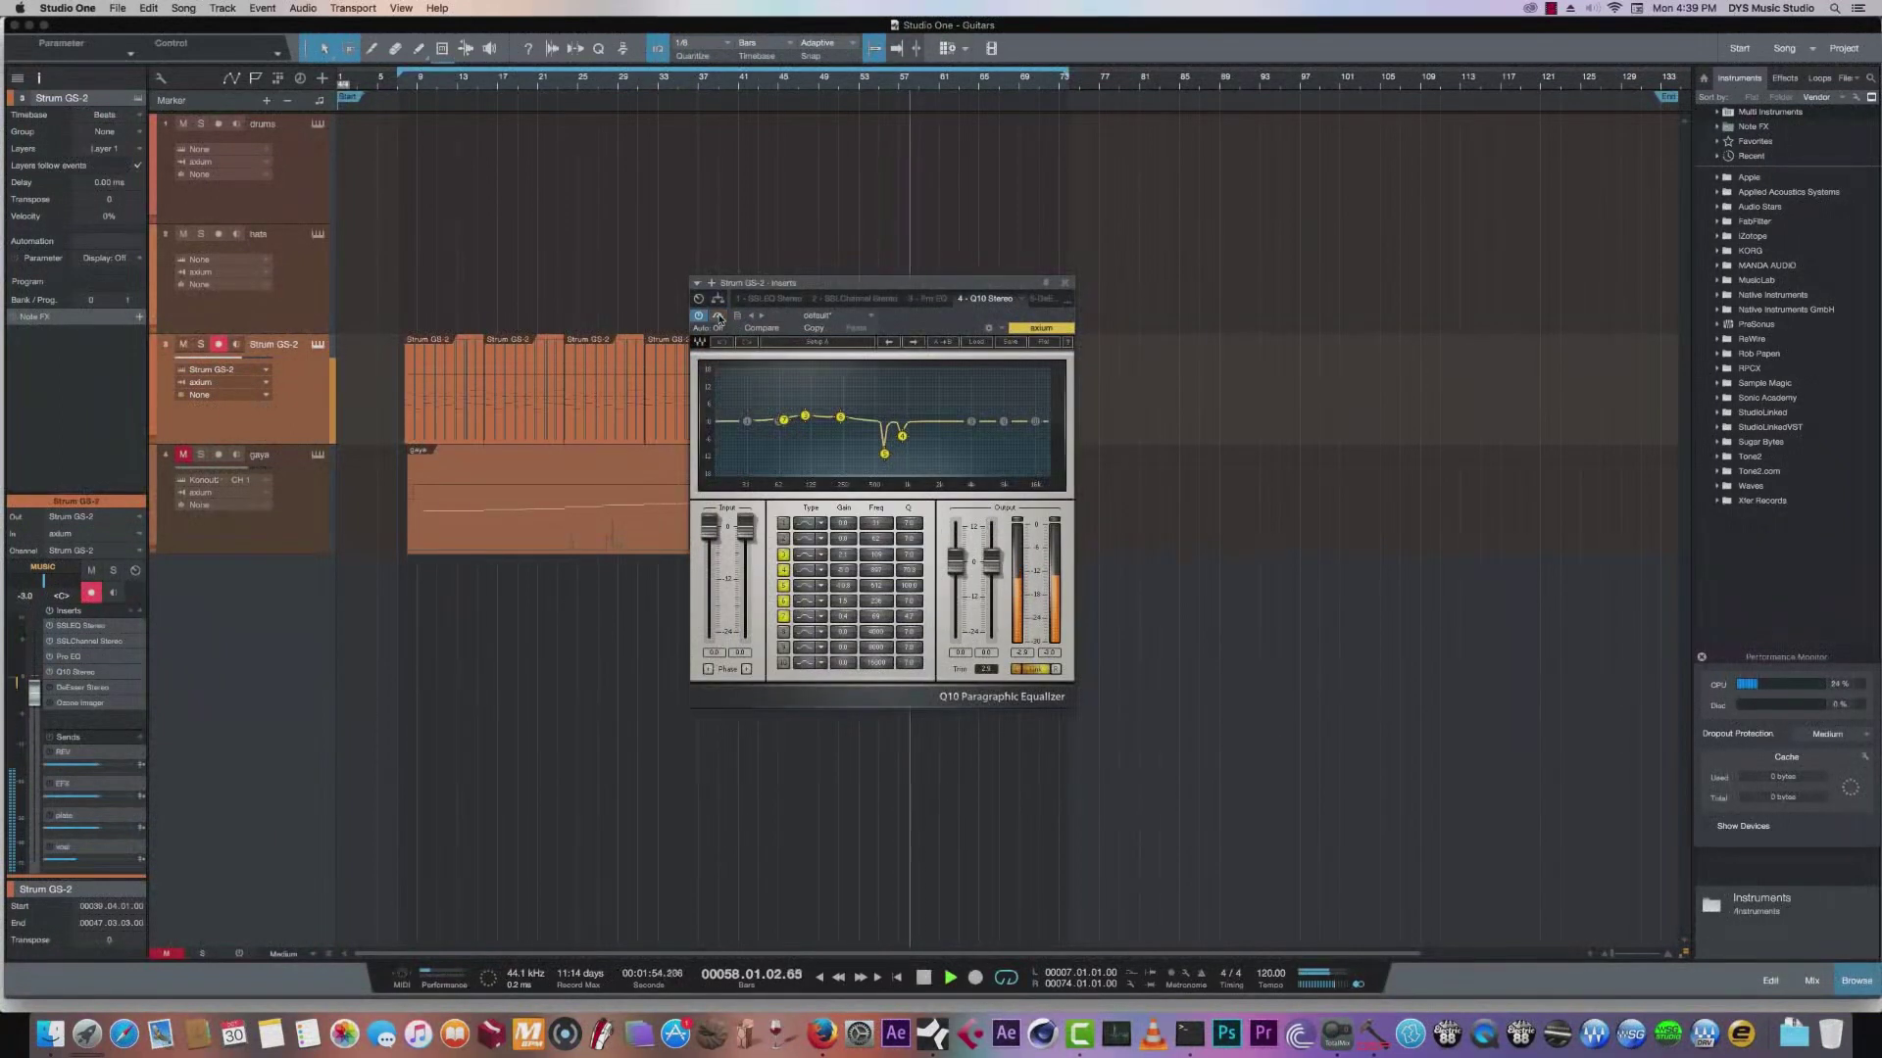
Switch to the DeEsser insert, enable Strum GS-2 monitoring, and replay from bar 11.
double_click(79, 688)
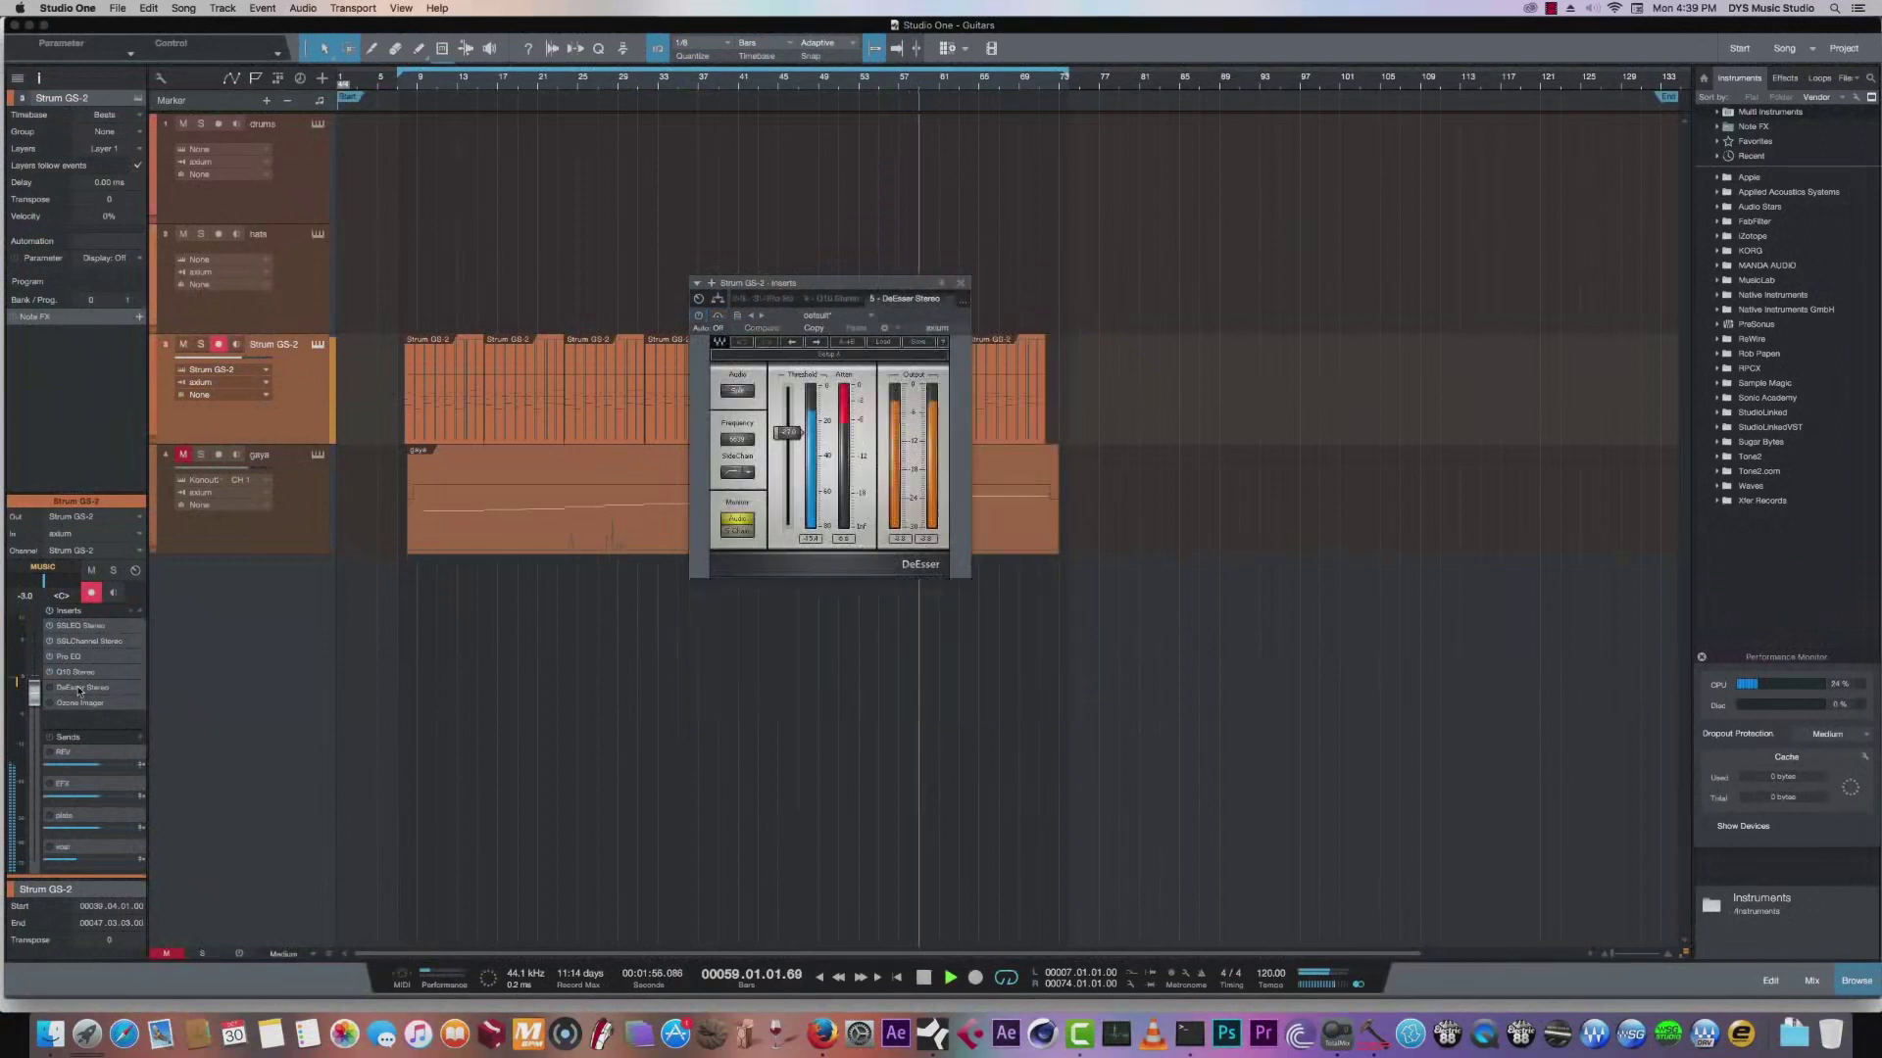
key("space")
left_click(436, 83)
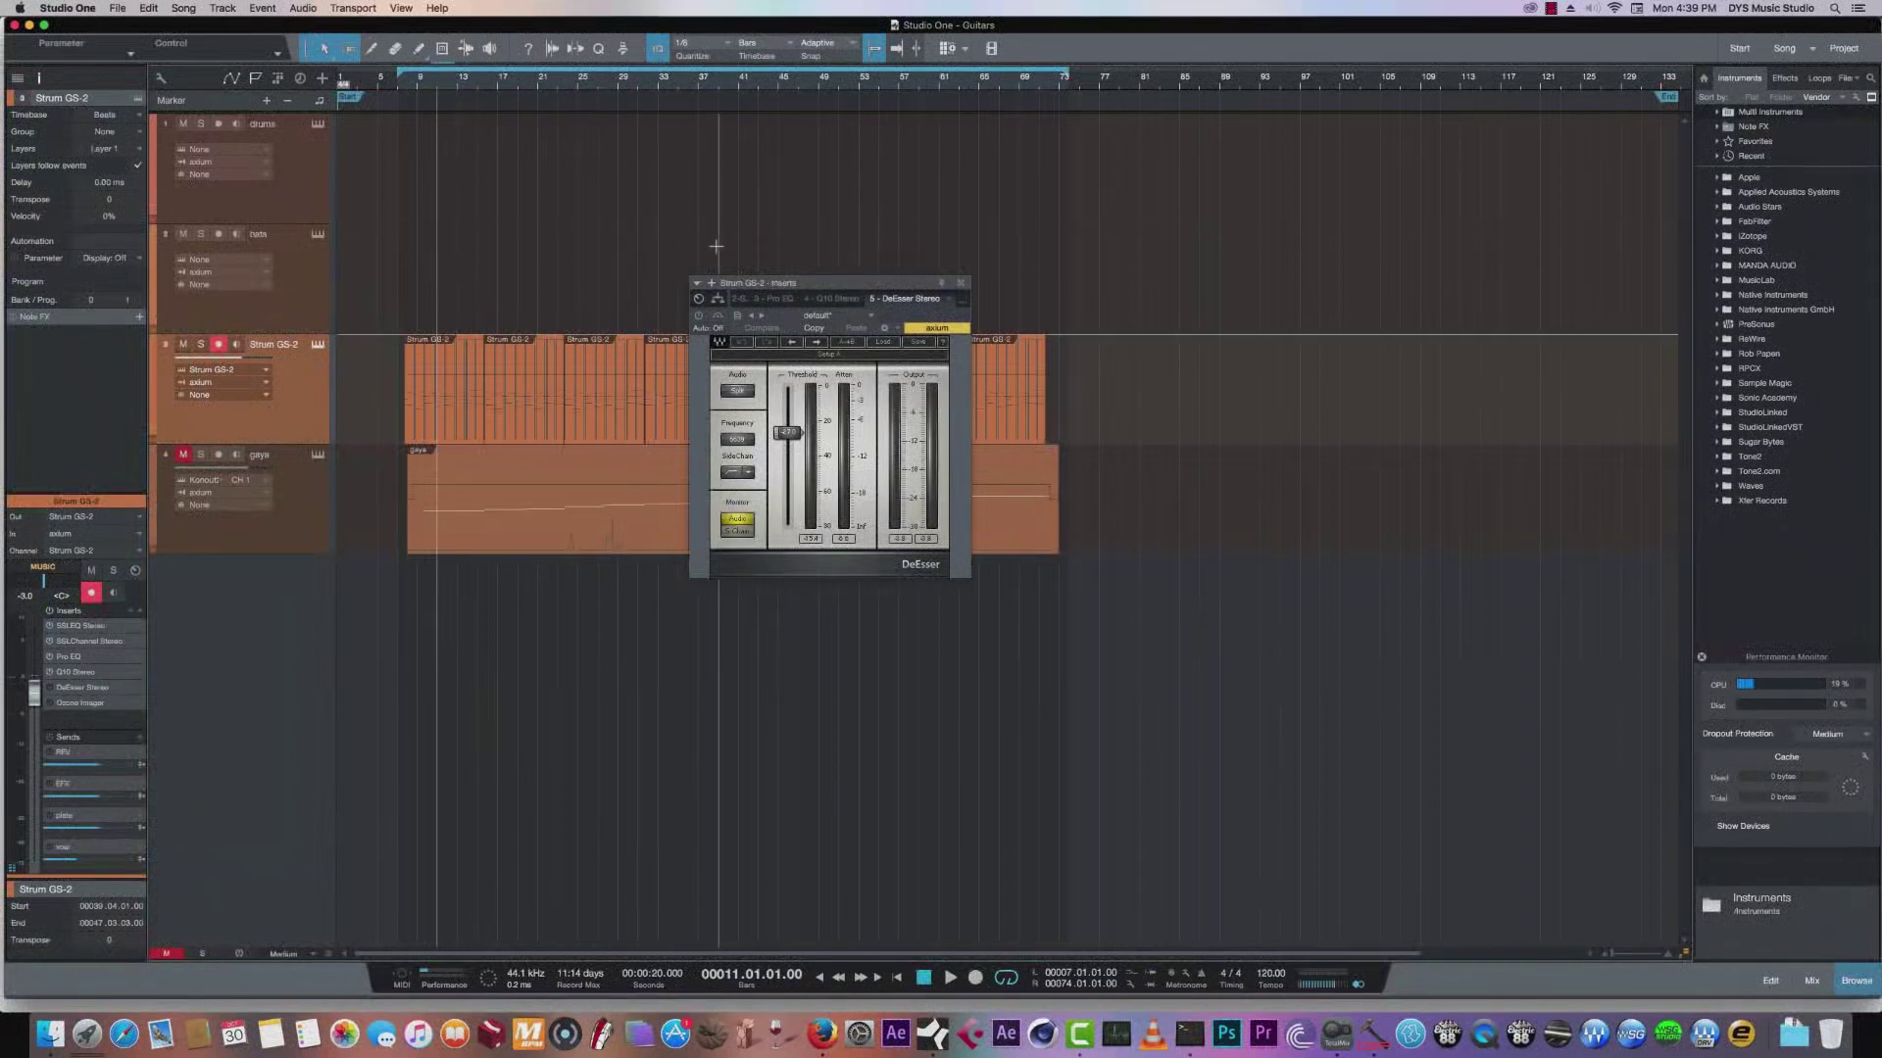
left_click(236, 344)
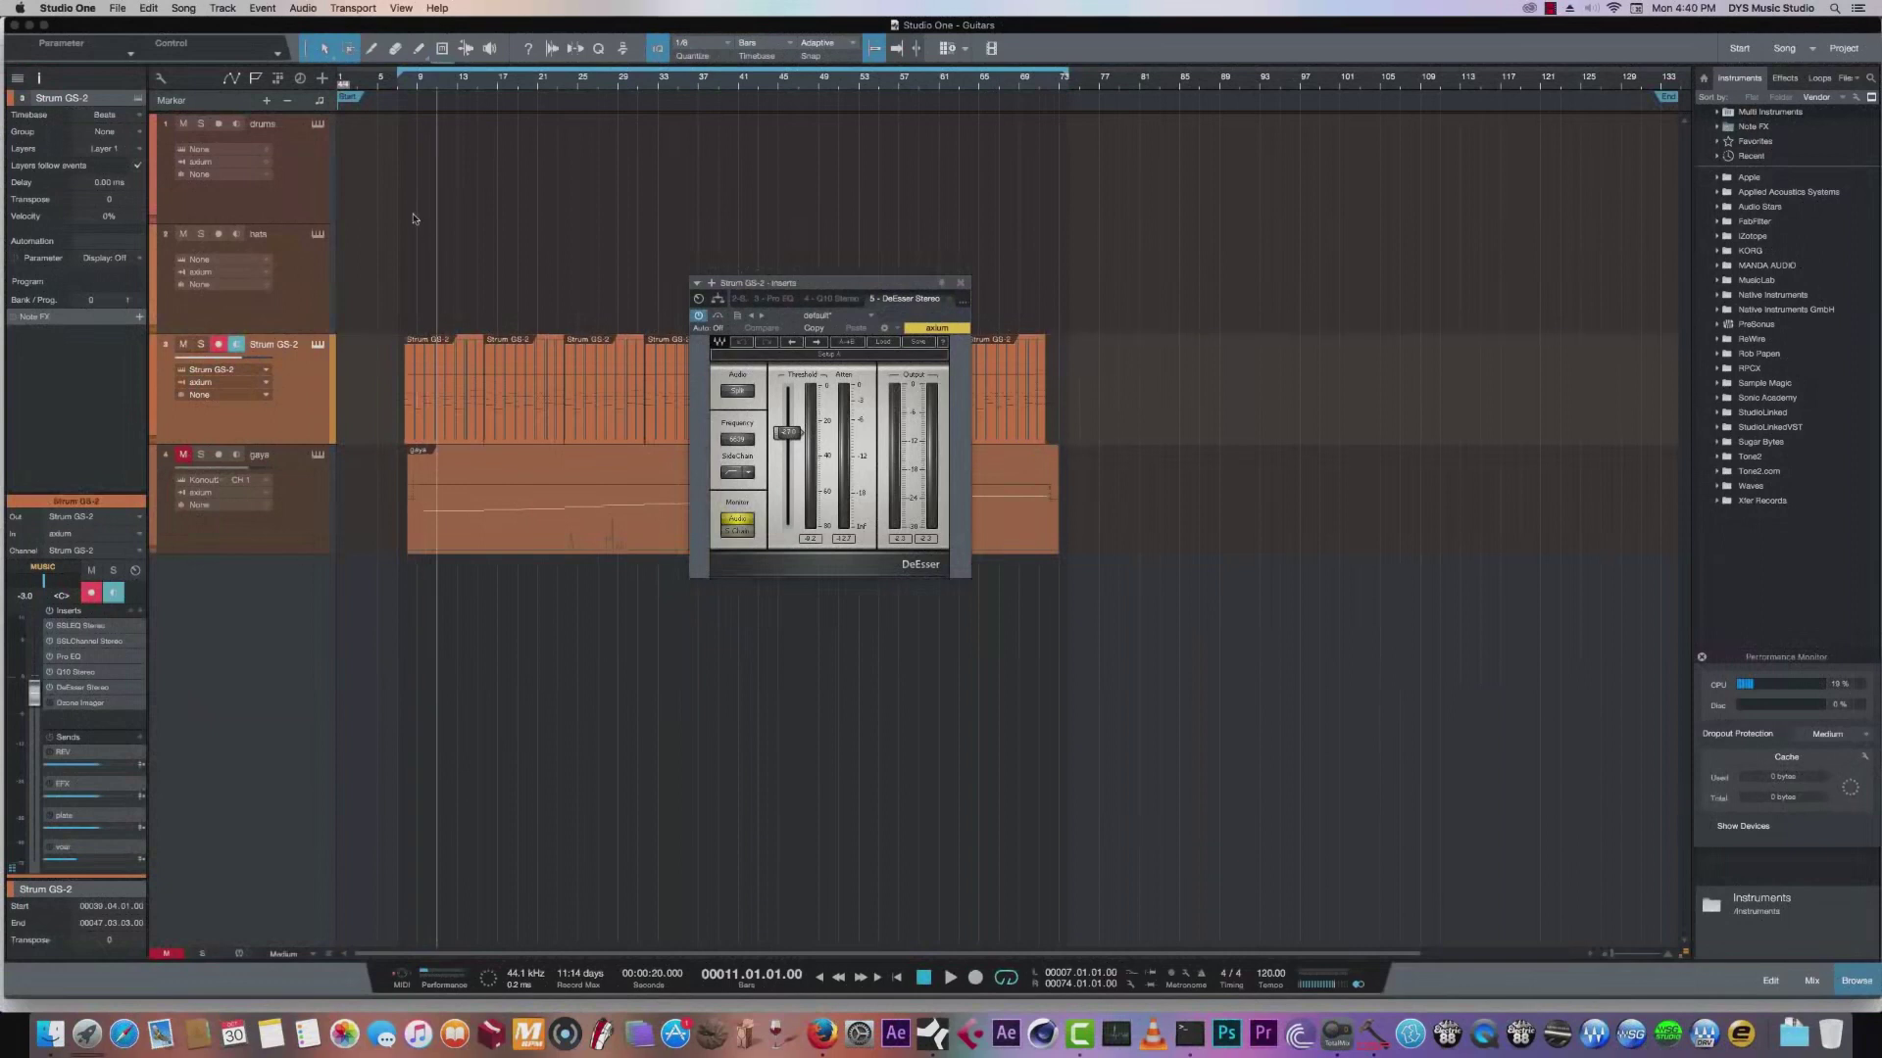
key("space")
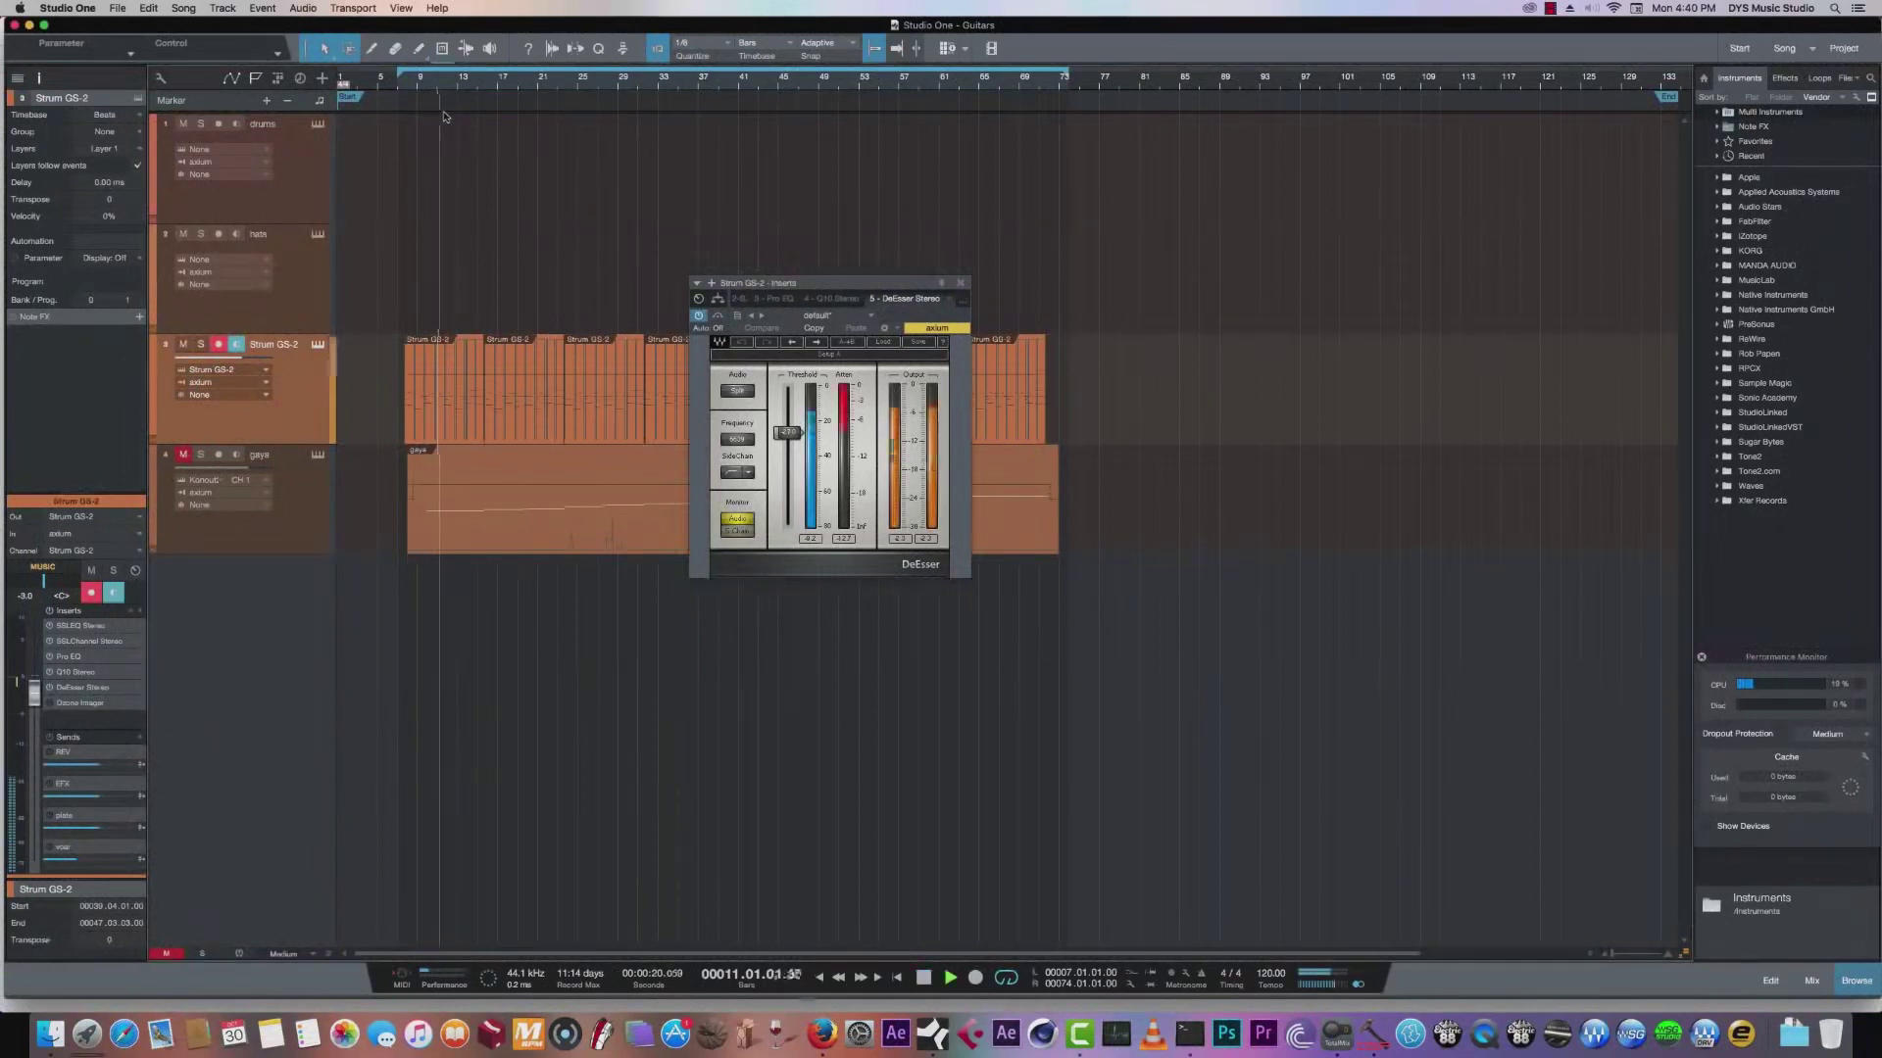
Check and close the Ozone Imager insert, stop playback, and open the Strum GS-2 editor.
left_click(78, 703)
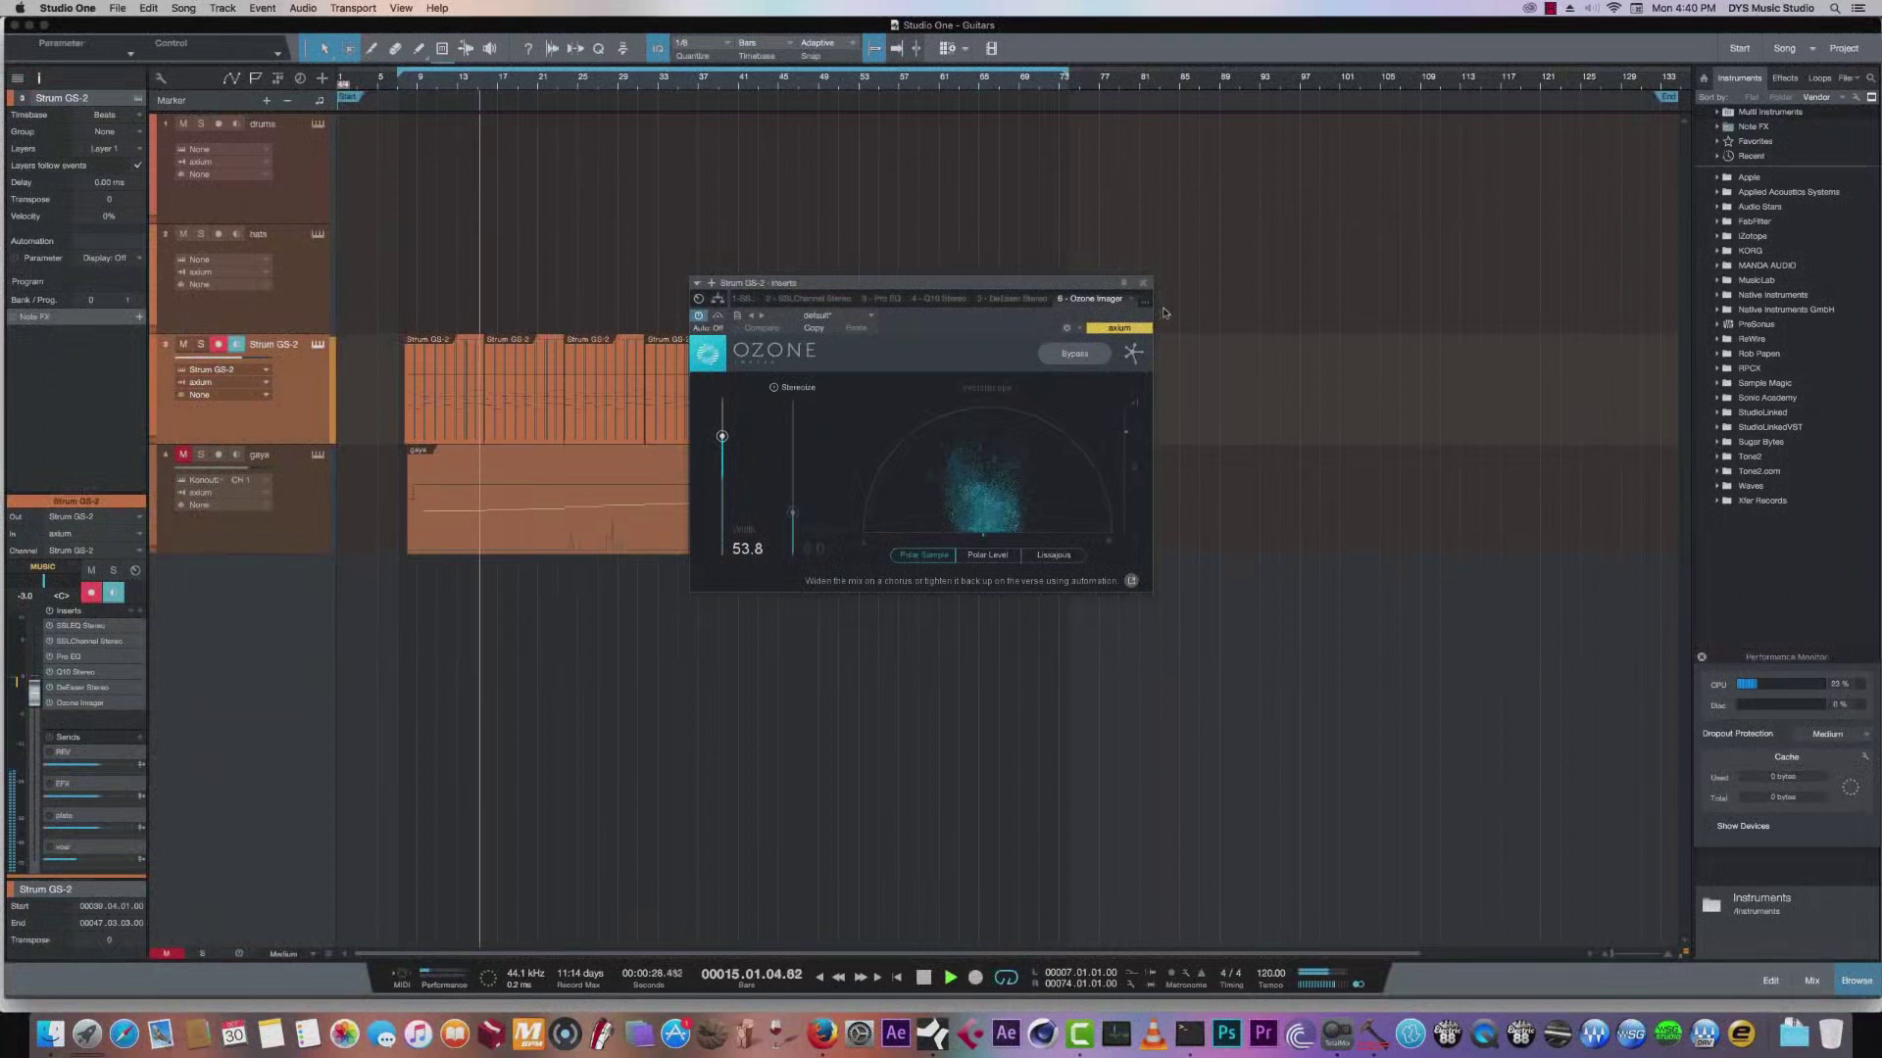
key("super+w")
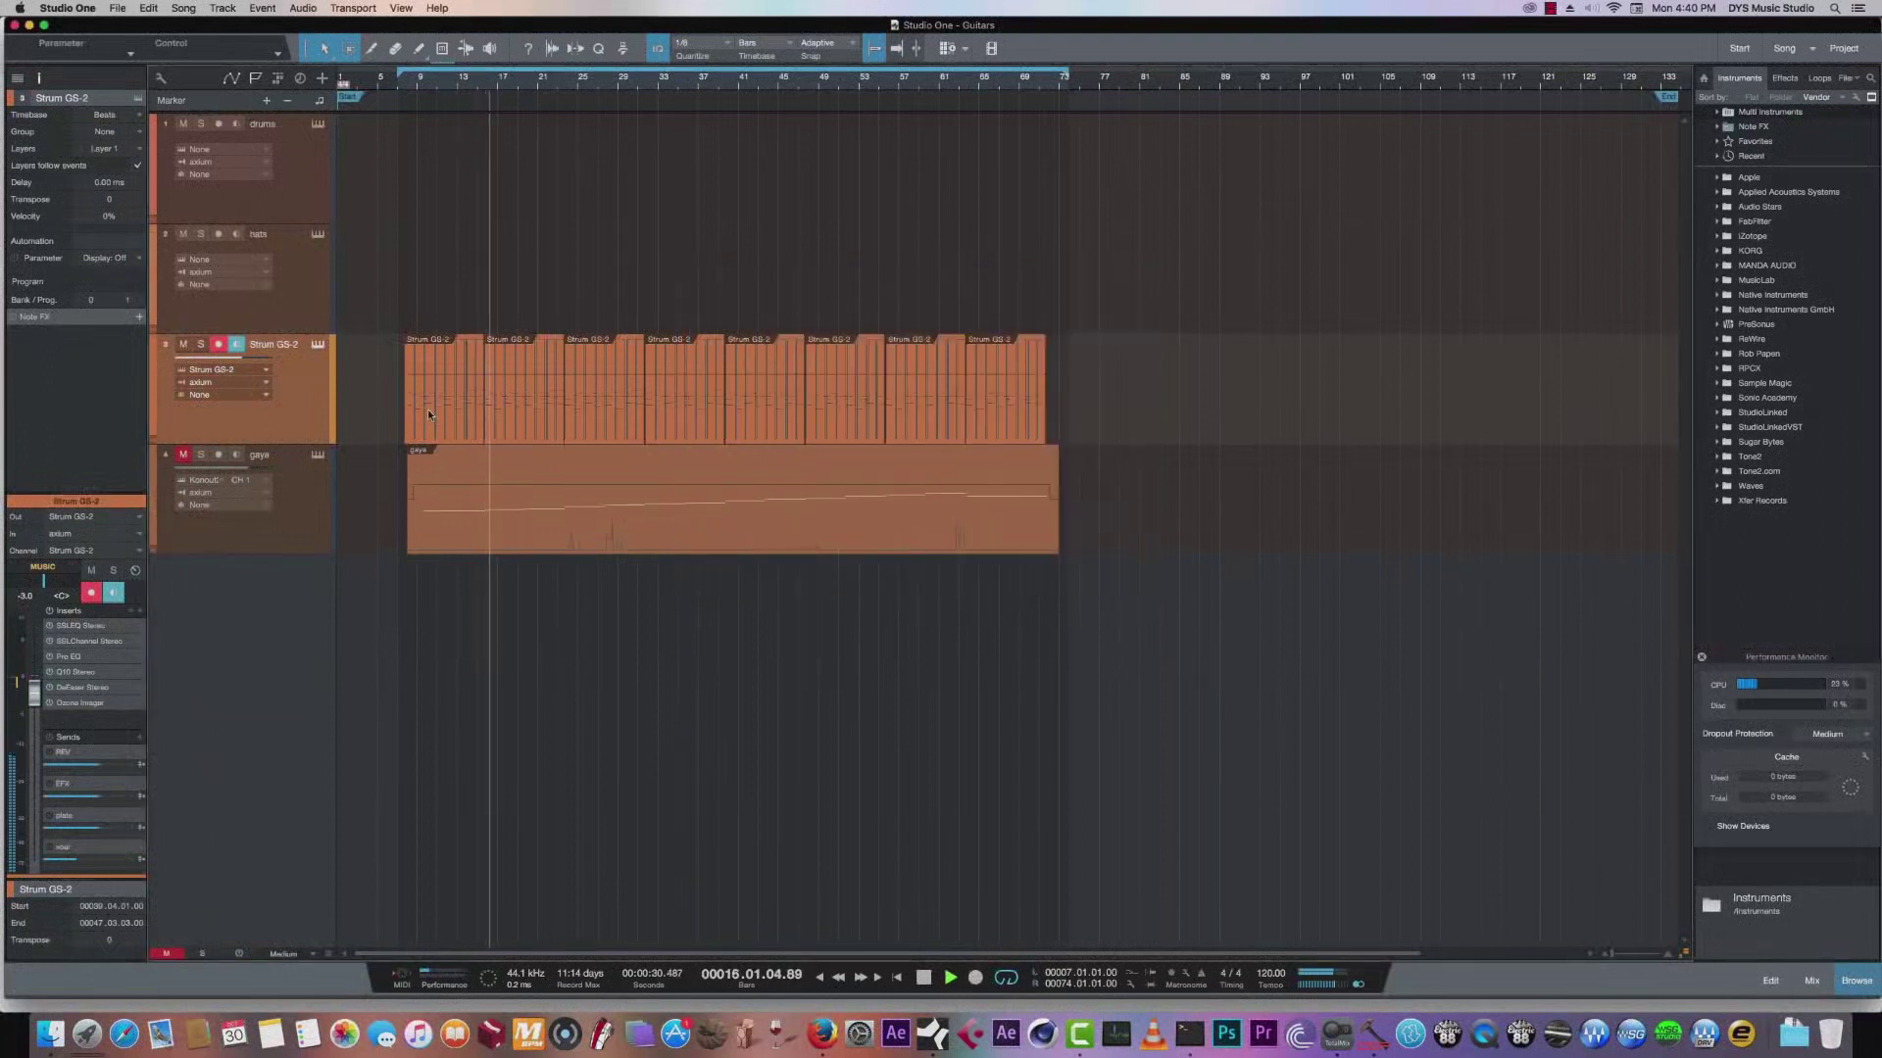
key("space")
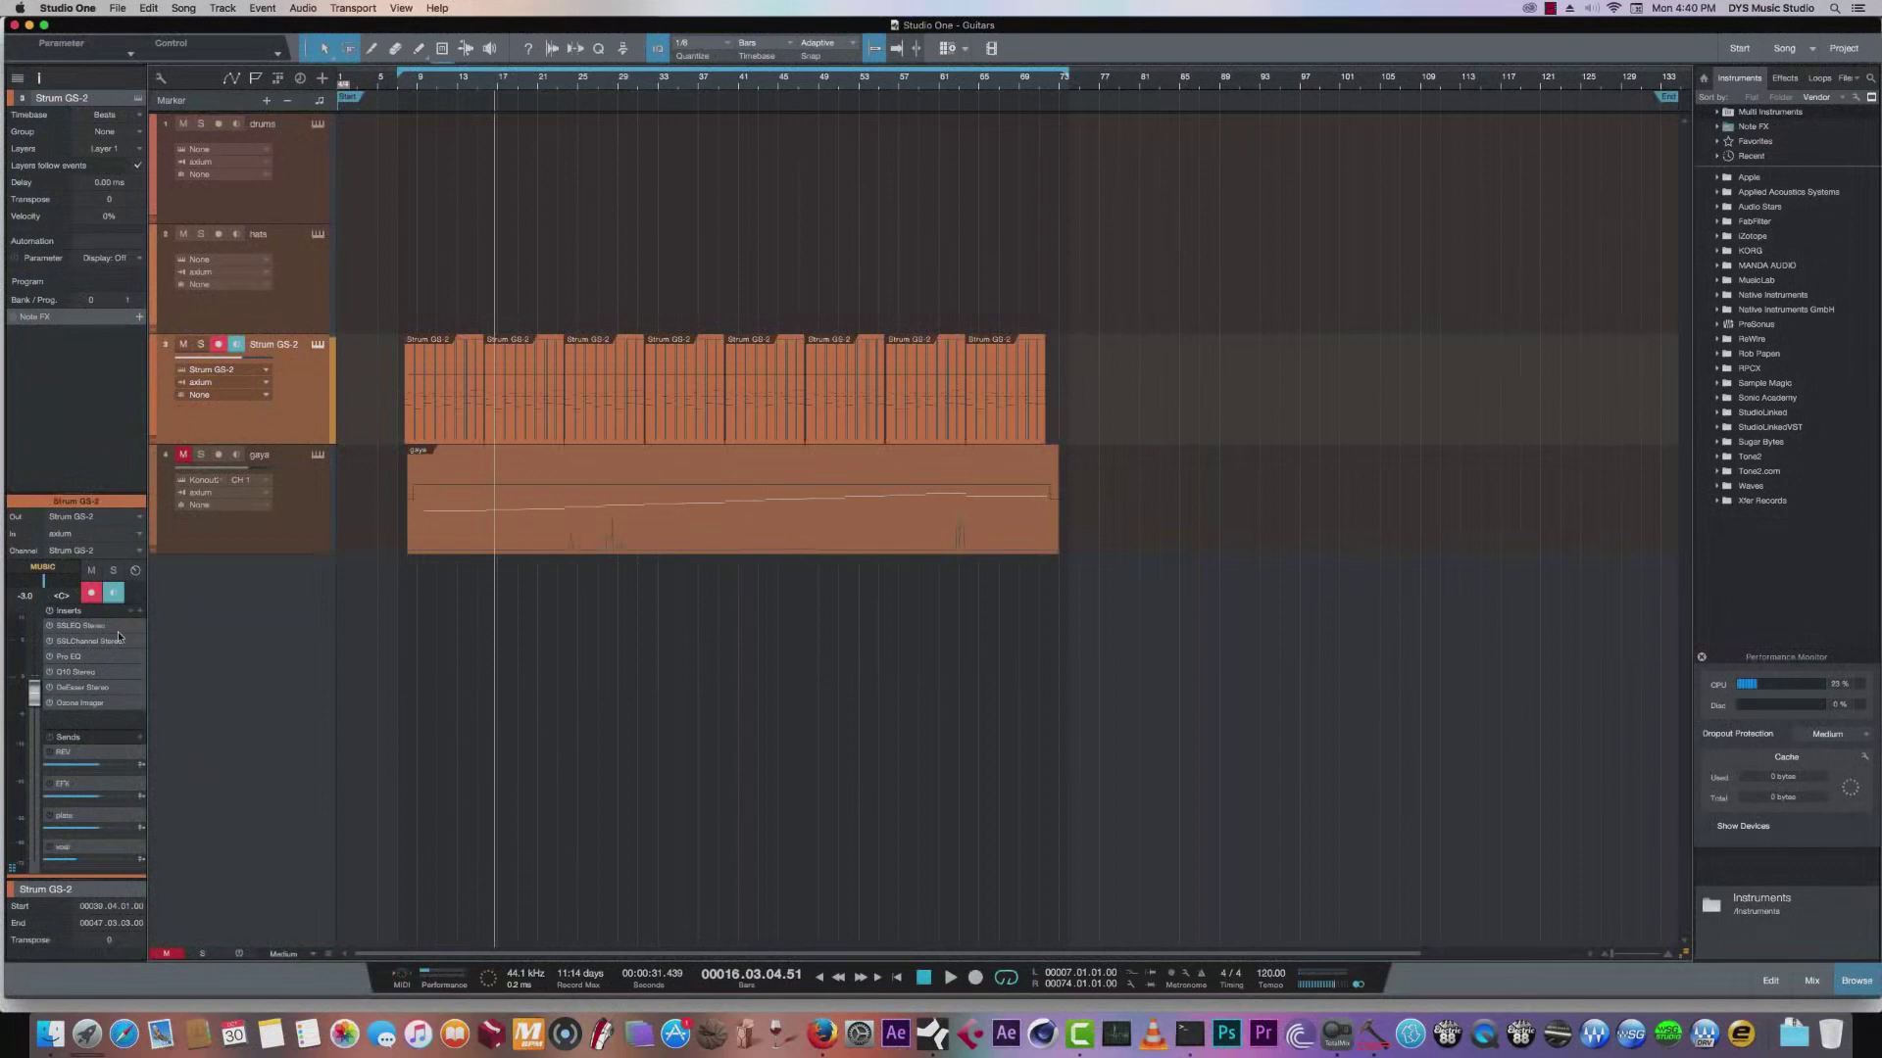
left_click(316, 343)
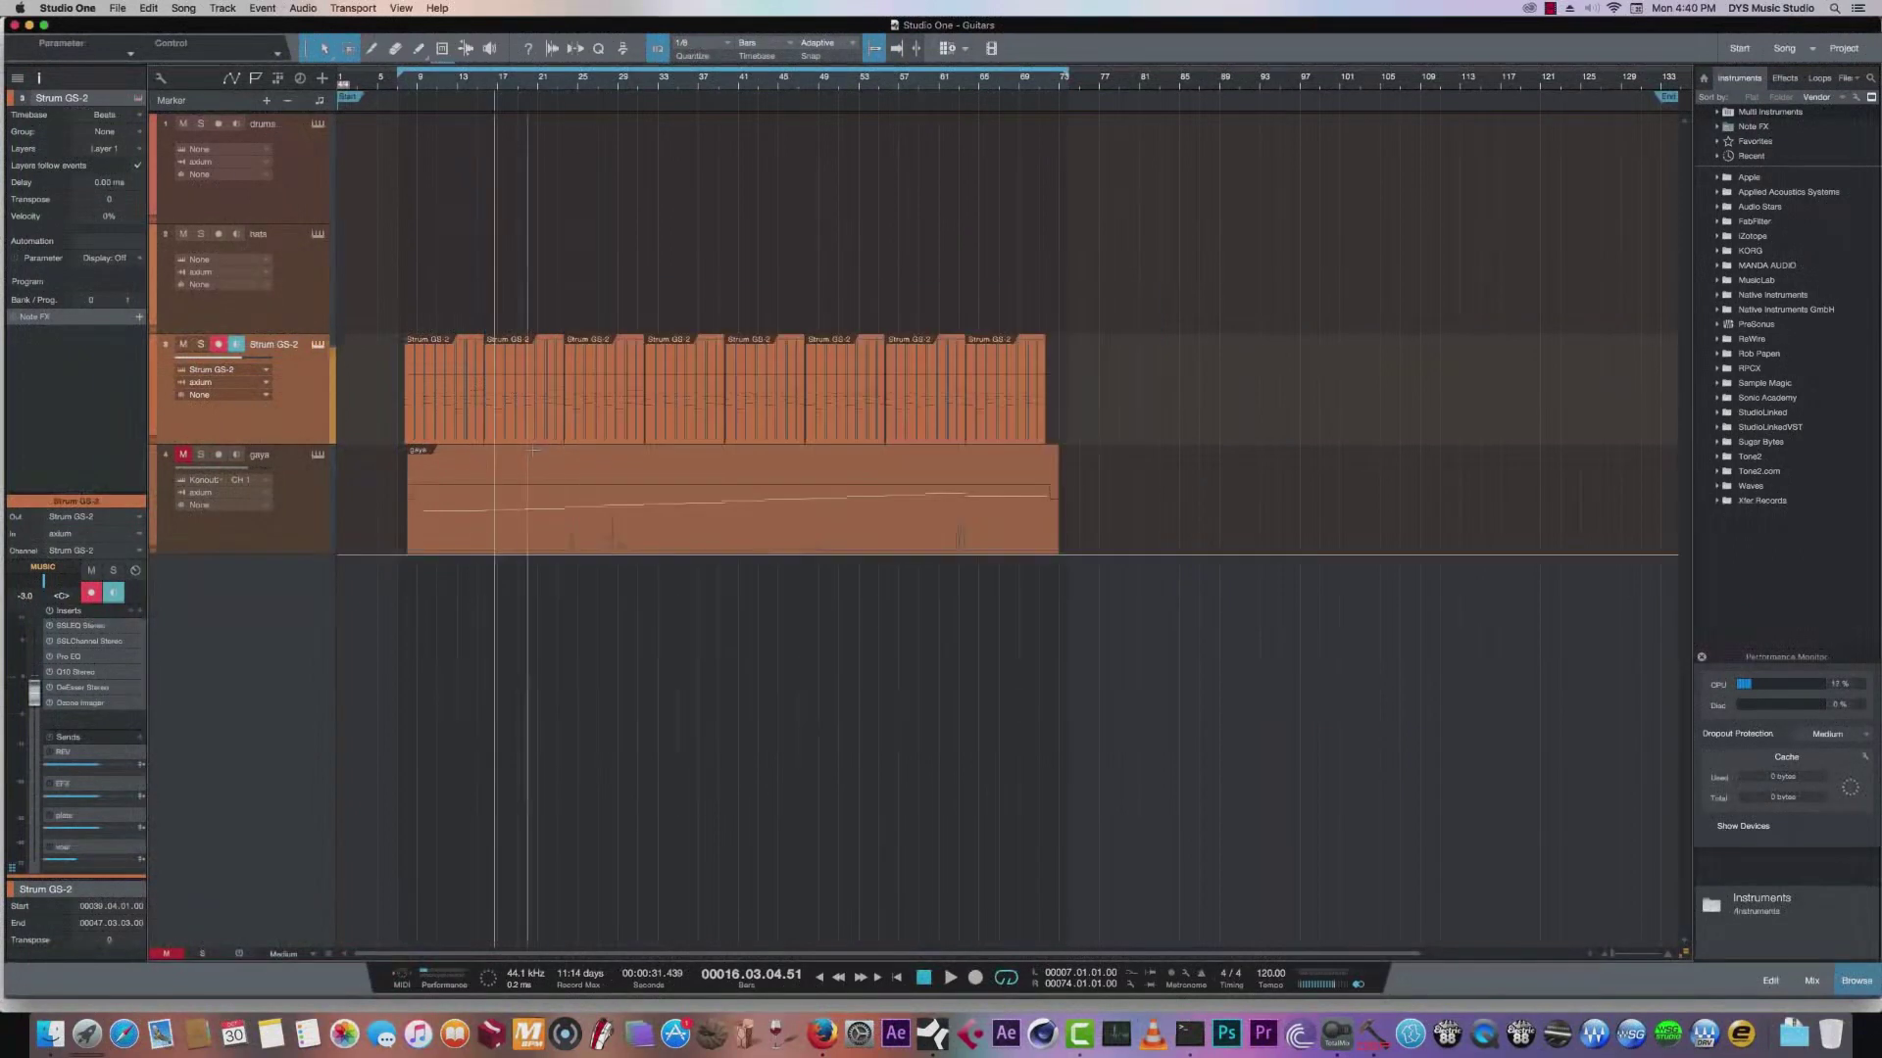
Close the Strum GS-2 editor and open the REV send's effects in the full mixing console.
left_click(1146, 294)
left_click(94, 755)
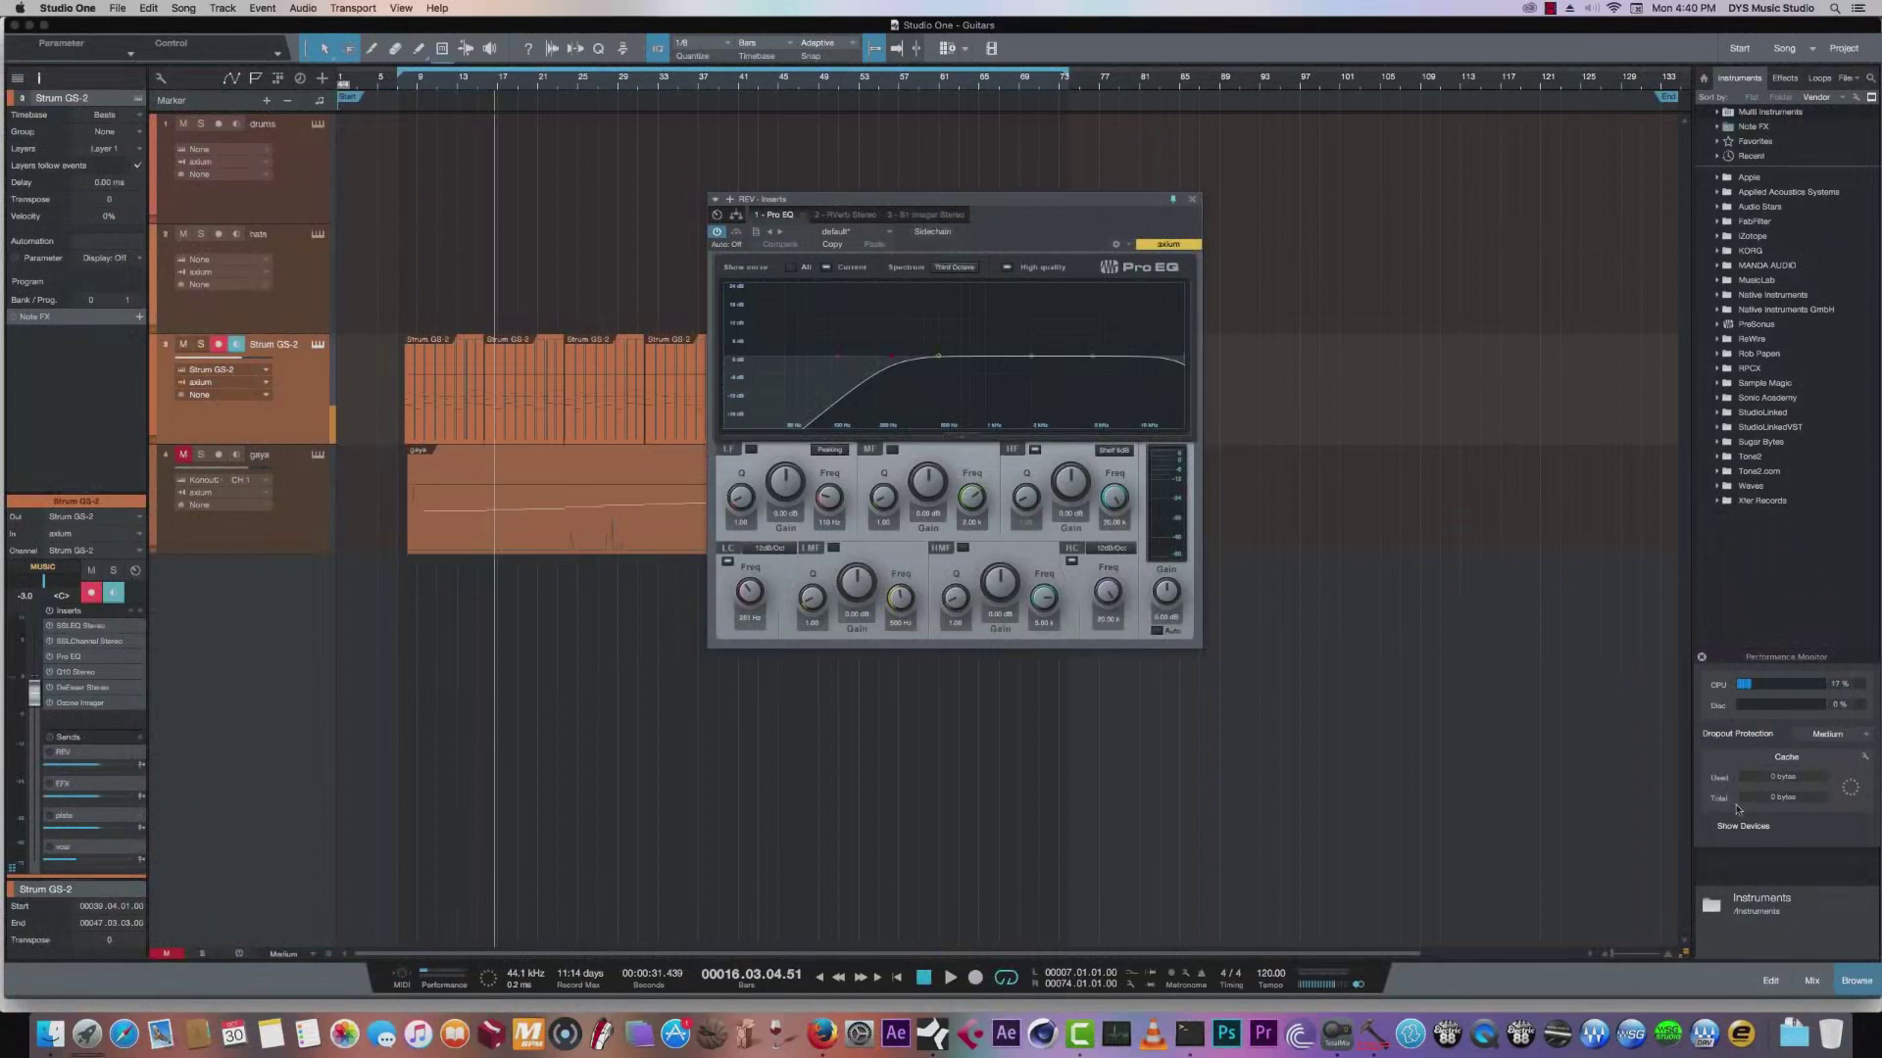
left_click(1811, 980)
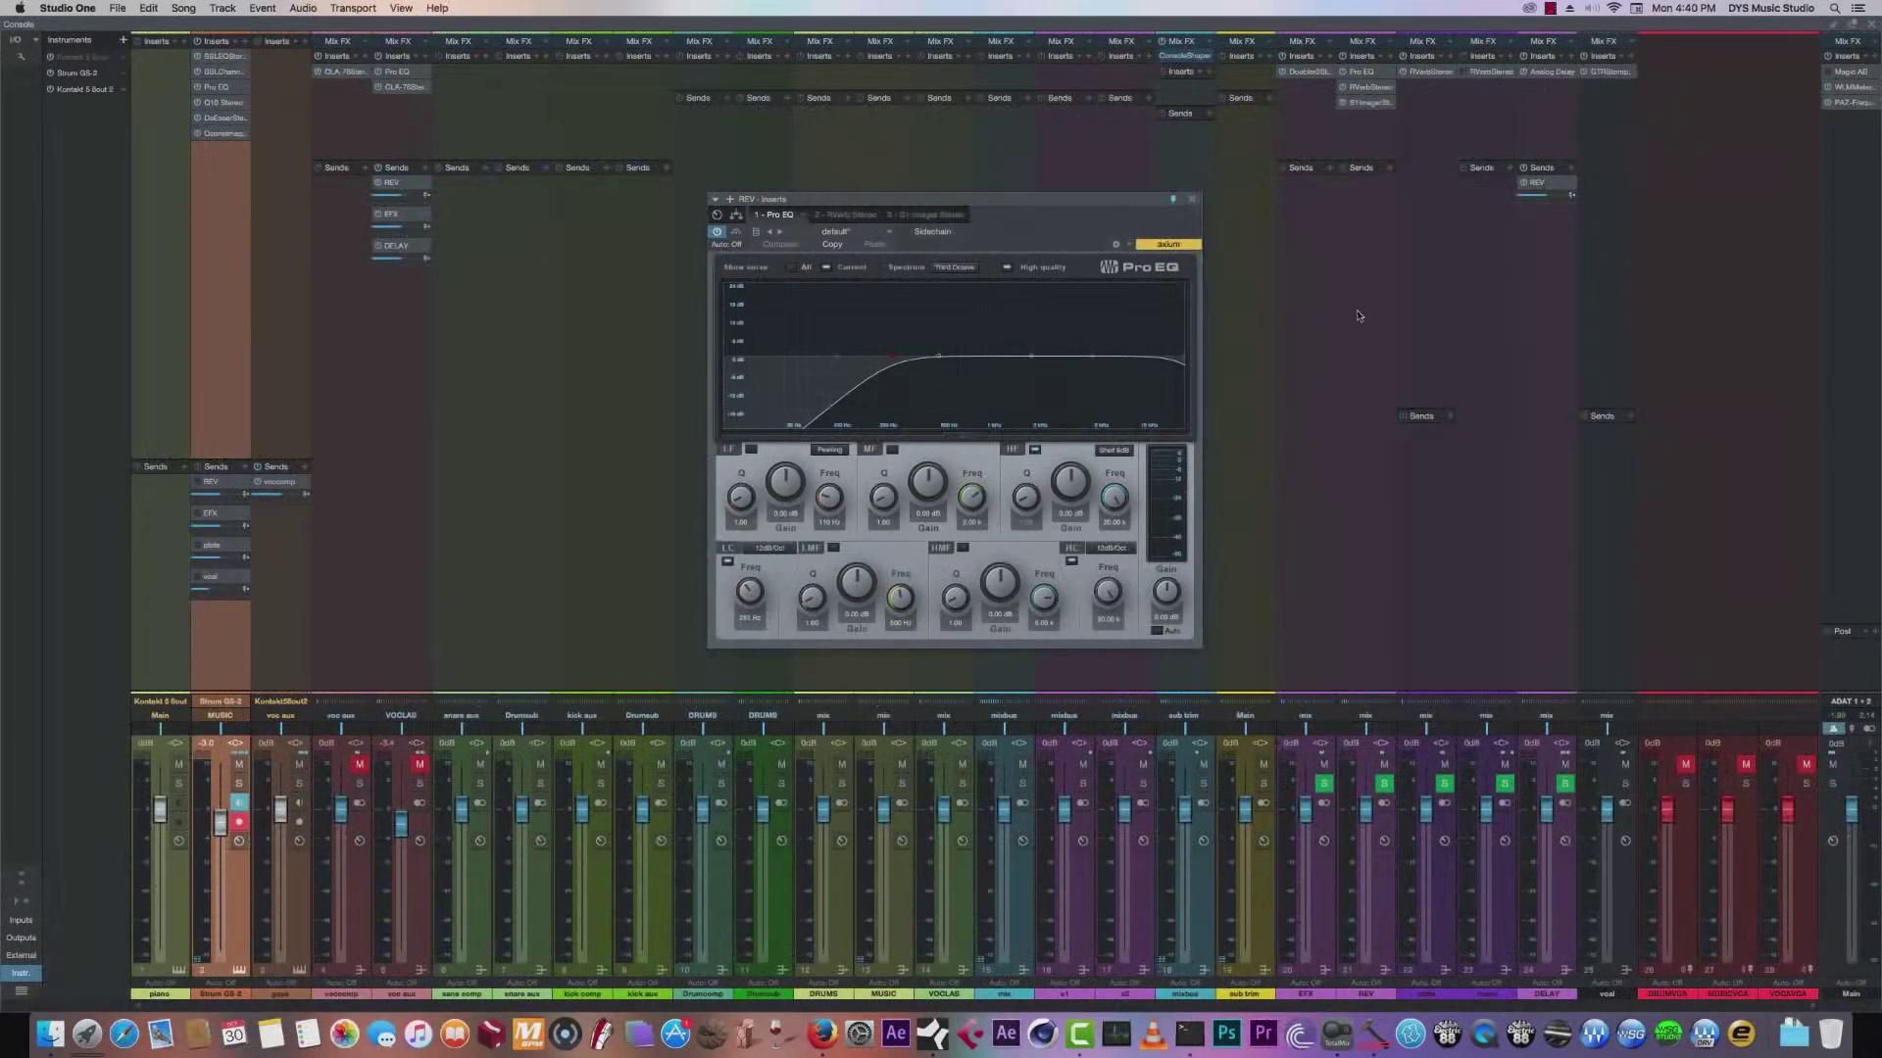
Flip between the REV bus's RVerb and Pro EQ, then close the window and the mixer.
left_click(1360, 90)
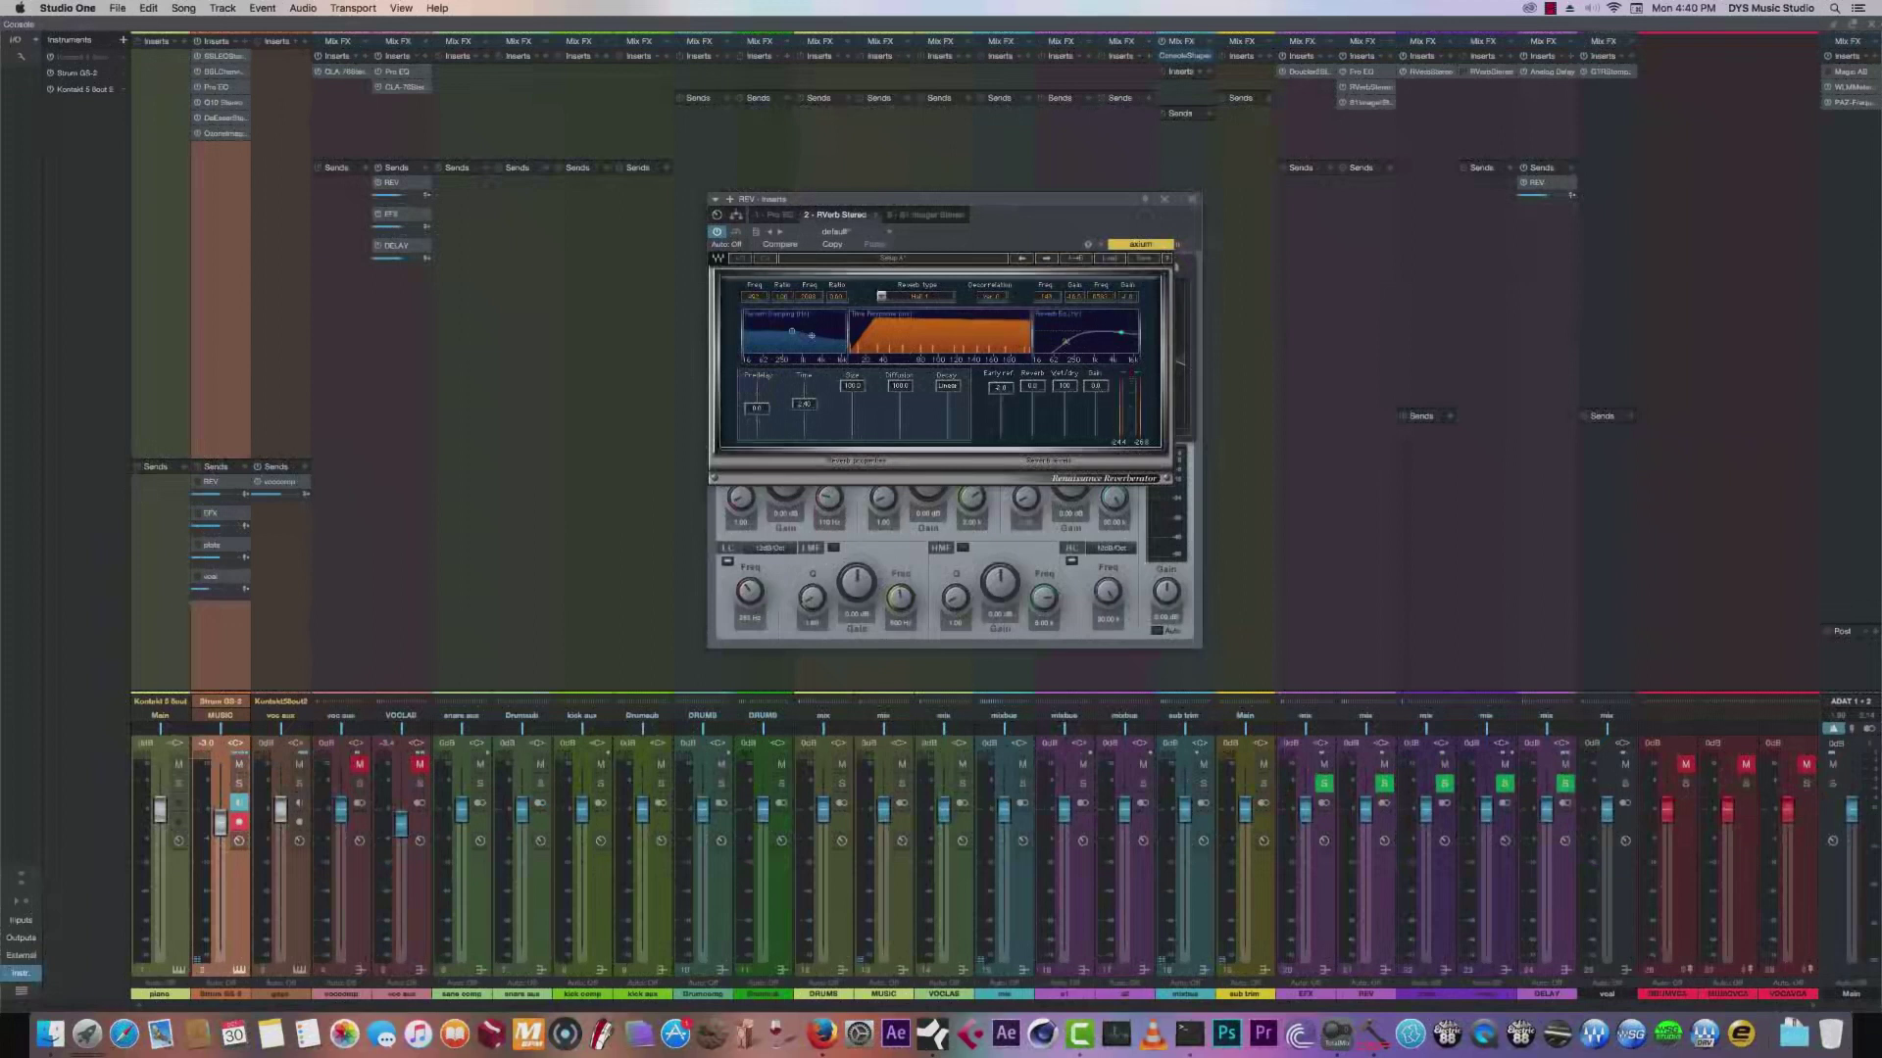
left_click(1165, 201)
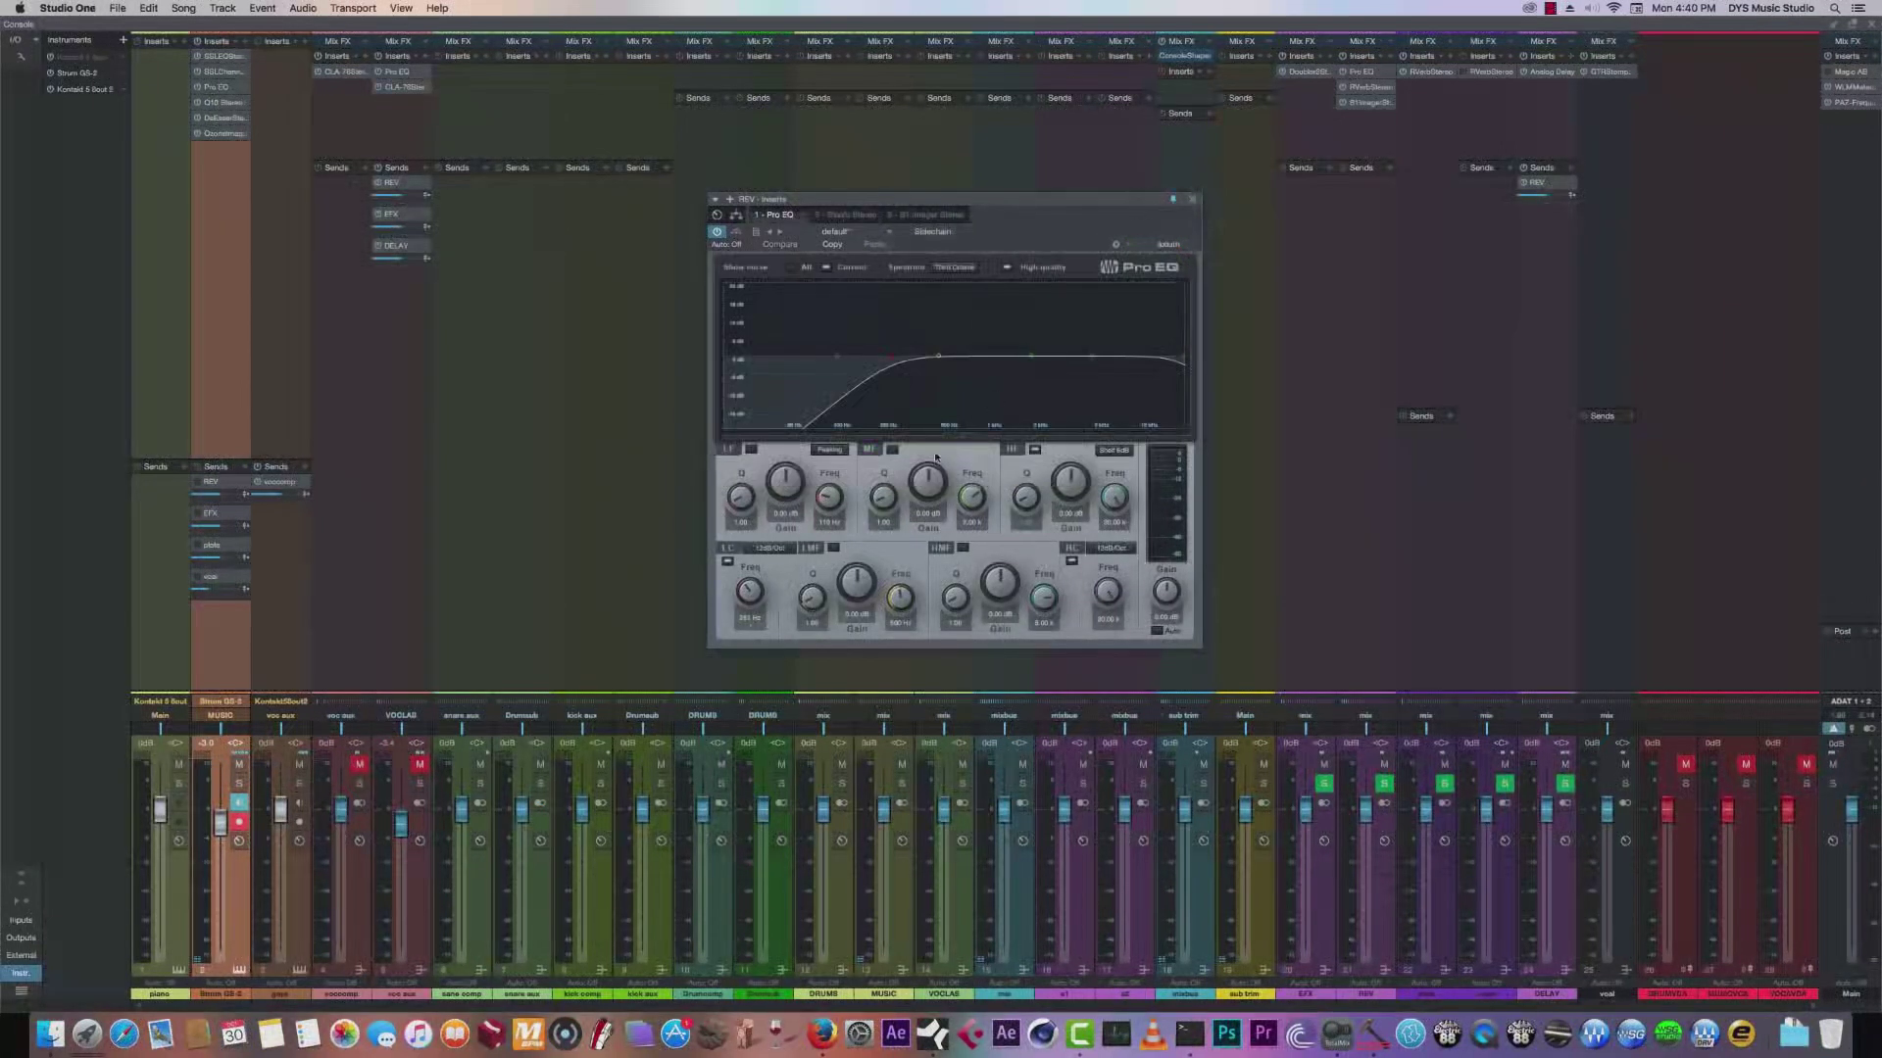
left_click(1370, 87)
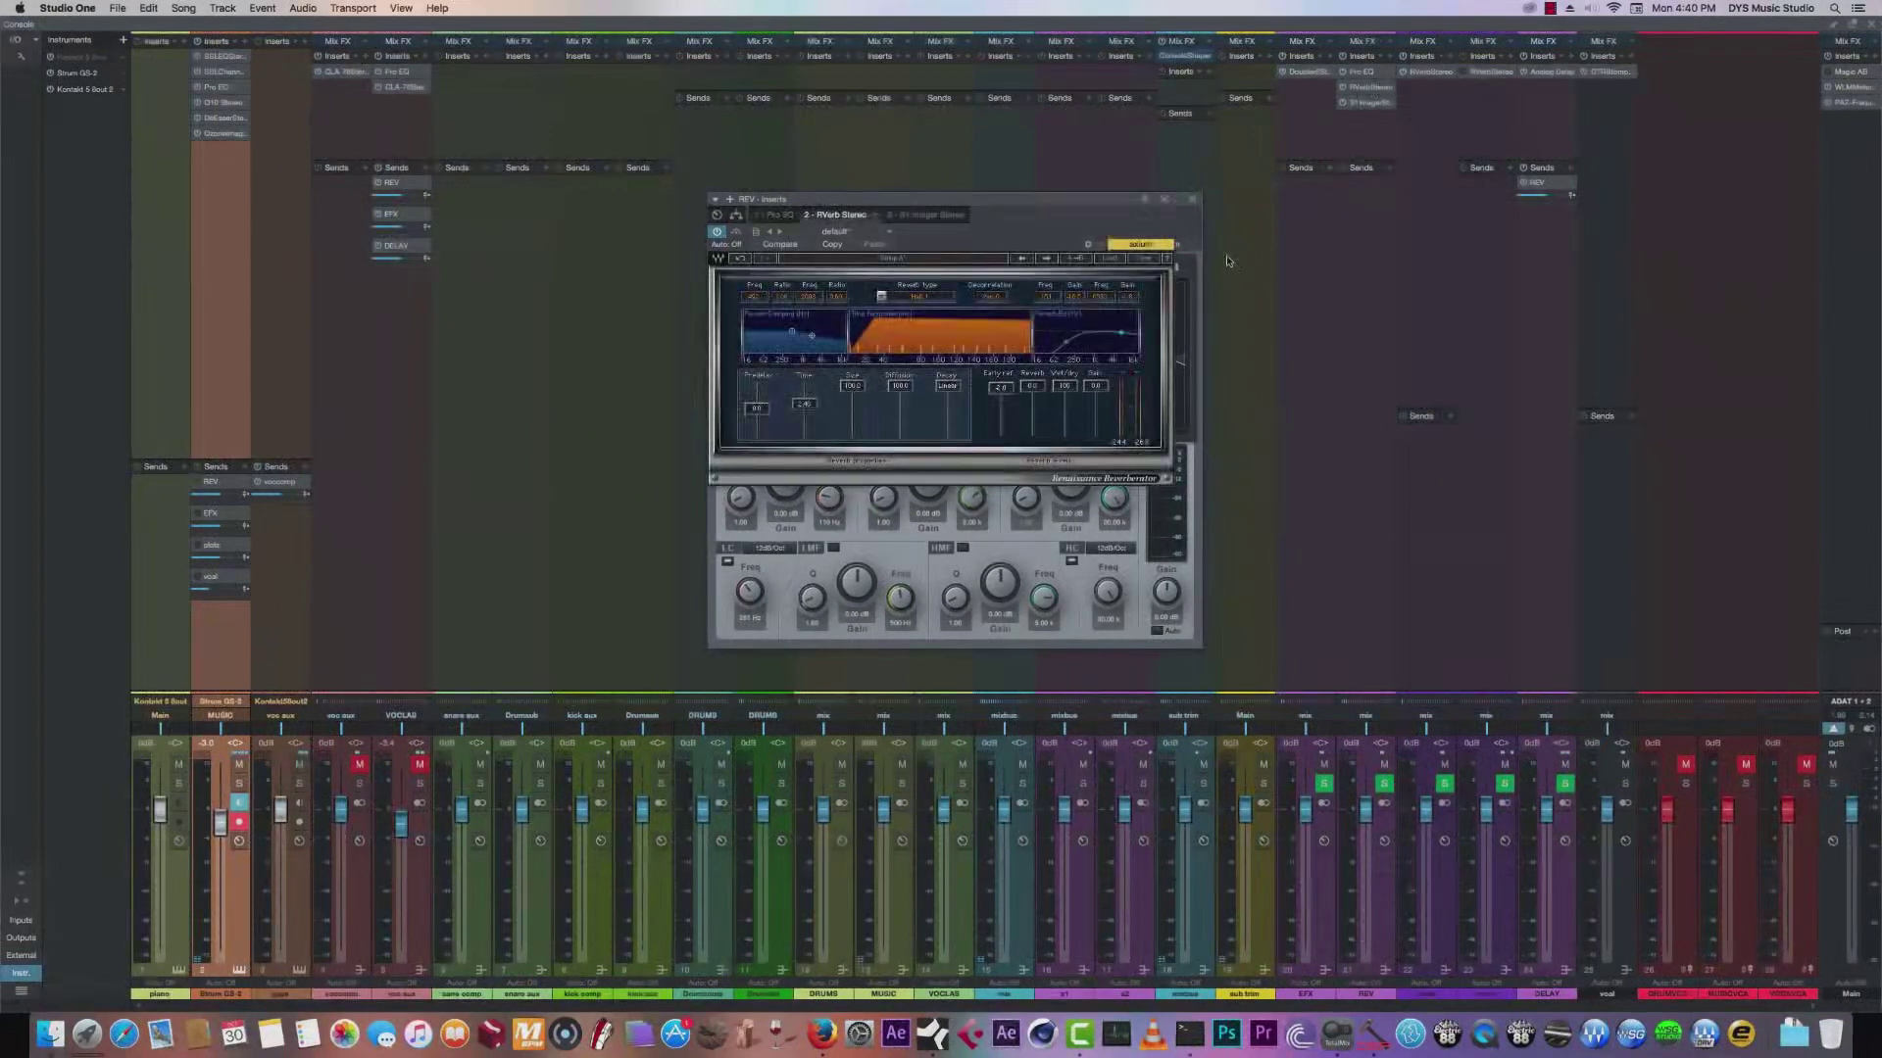
left_click(1165, 201)
left_click(1165, 202)
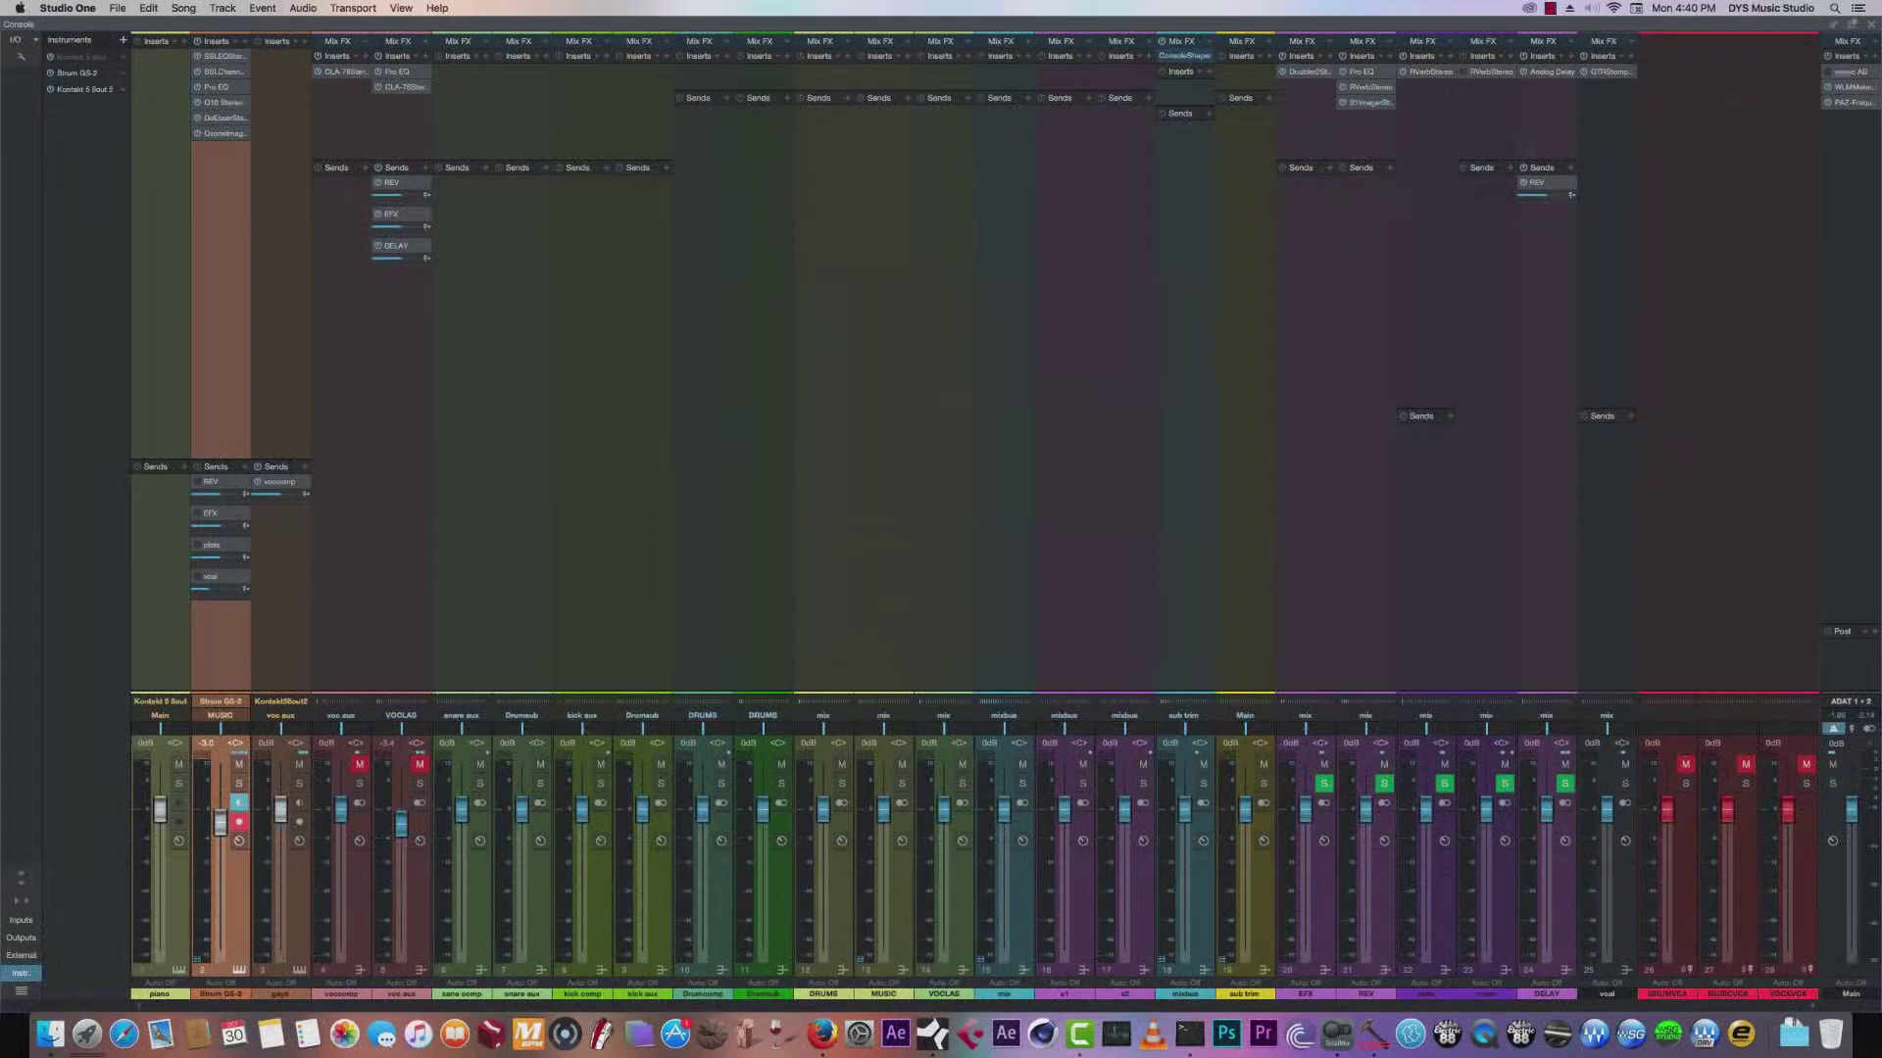
left_click(1873, 26)
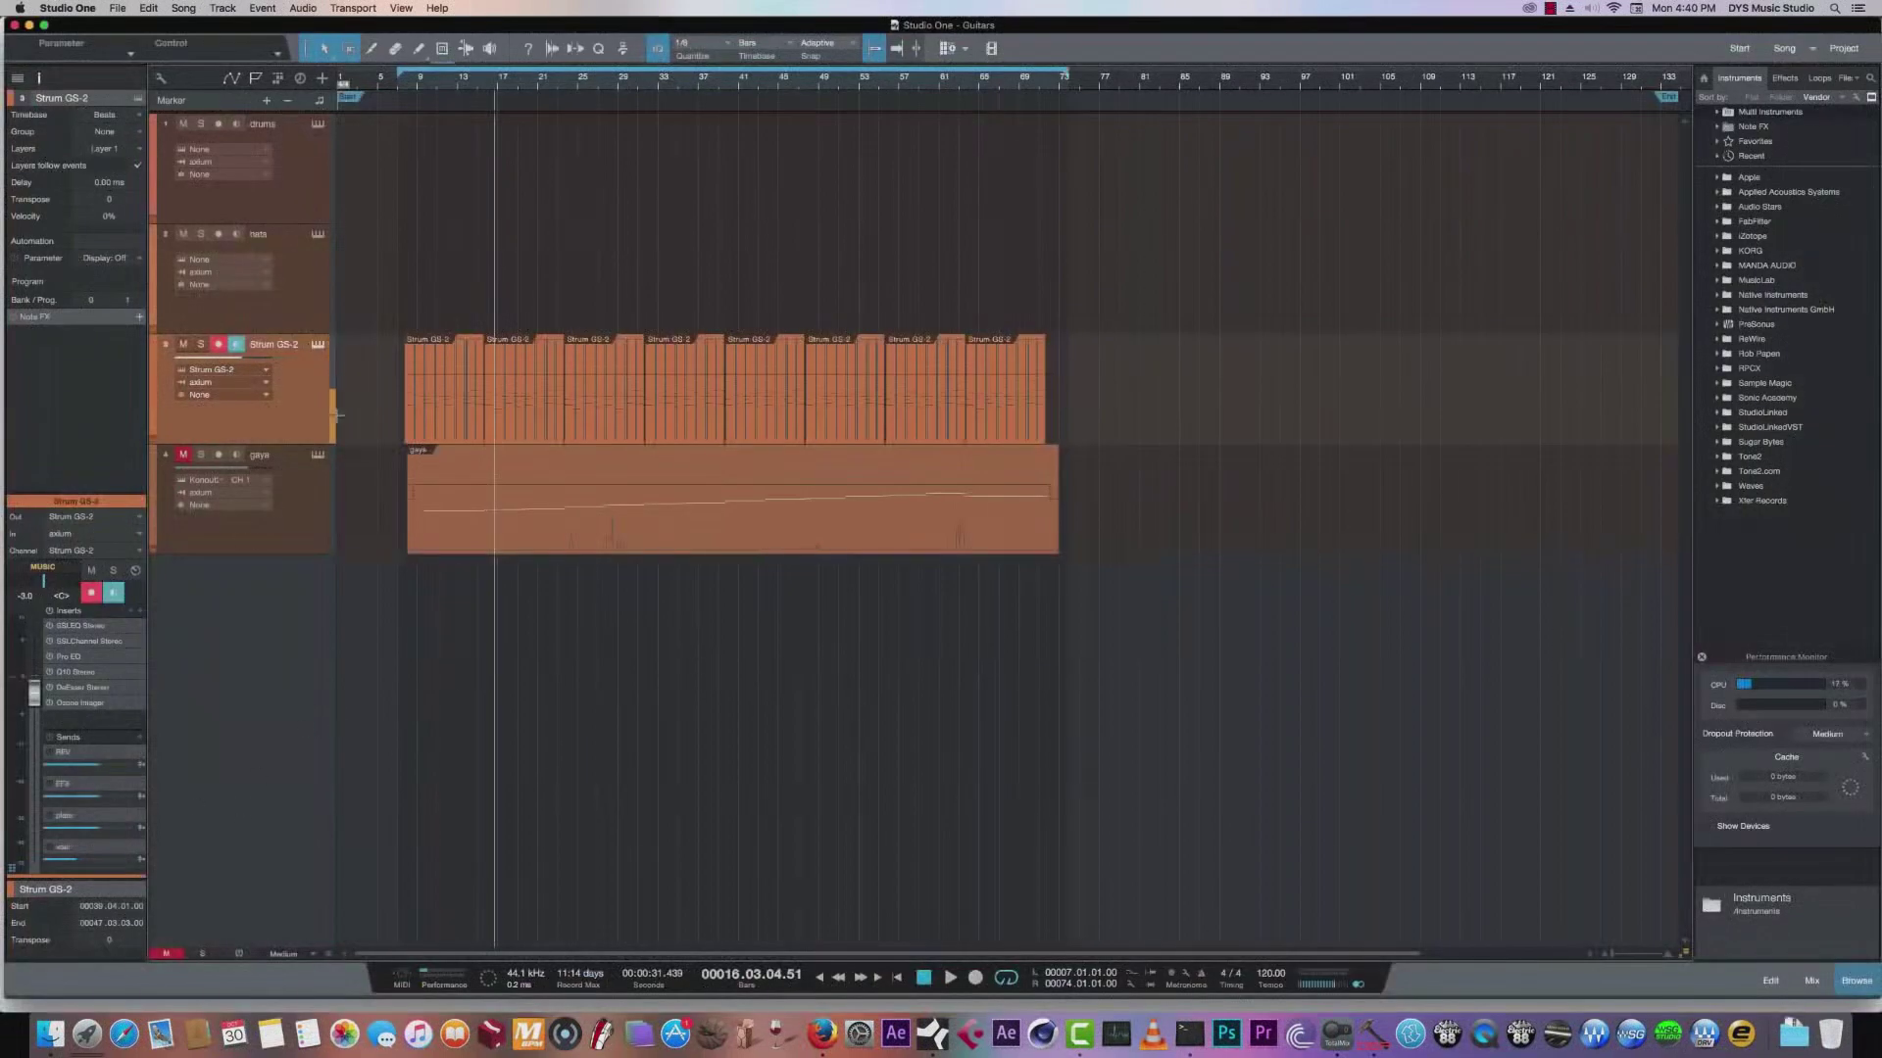
Play from bar 9 and cut REV Pro EQ high mids -3.36 dB near 5 kHz, low mids -1.88 dB.
left_click(414, 81)
key("space")
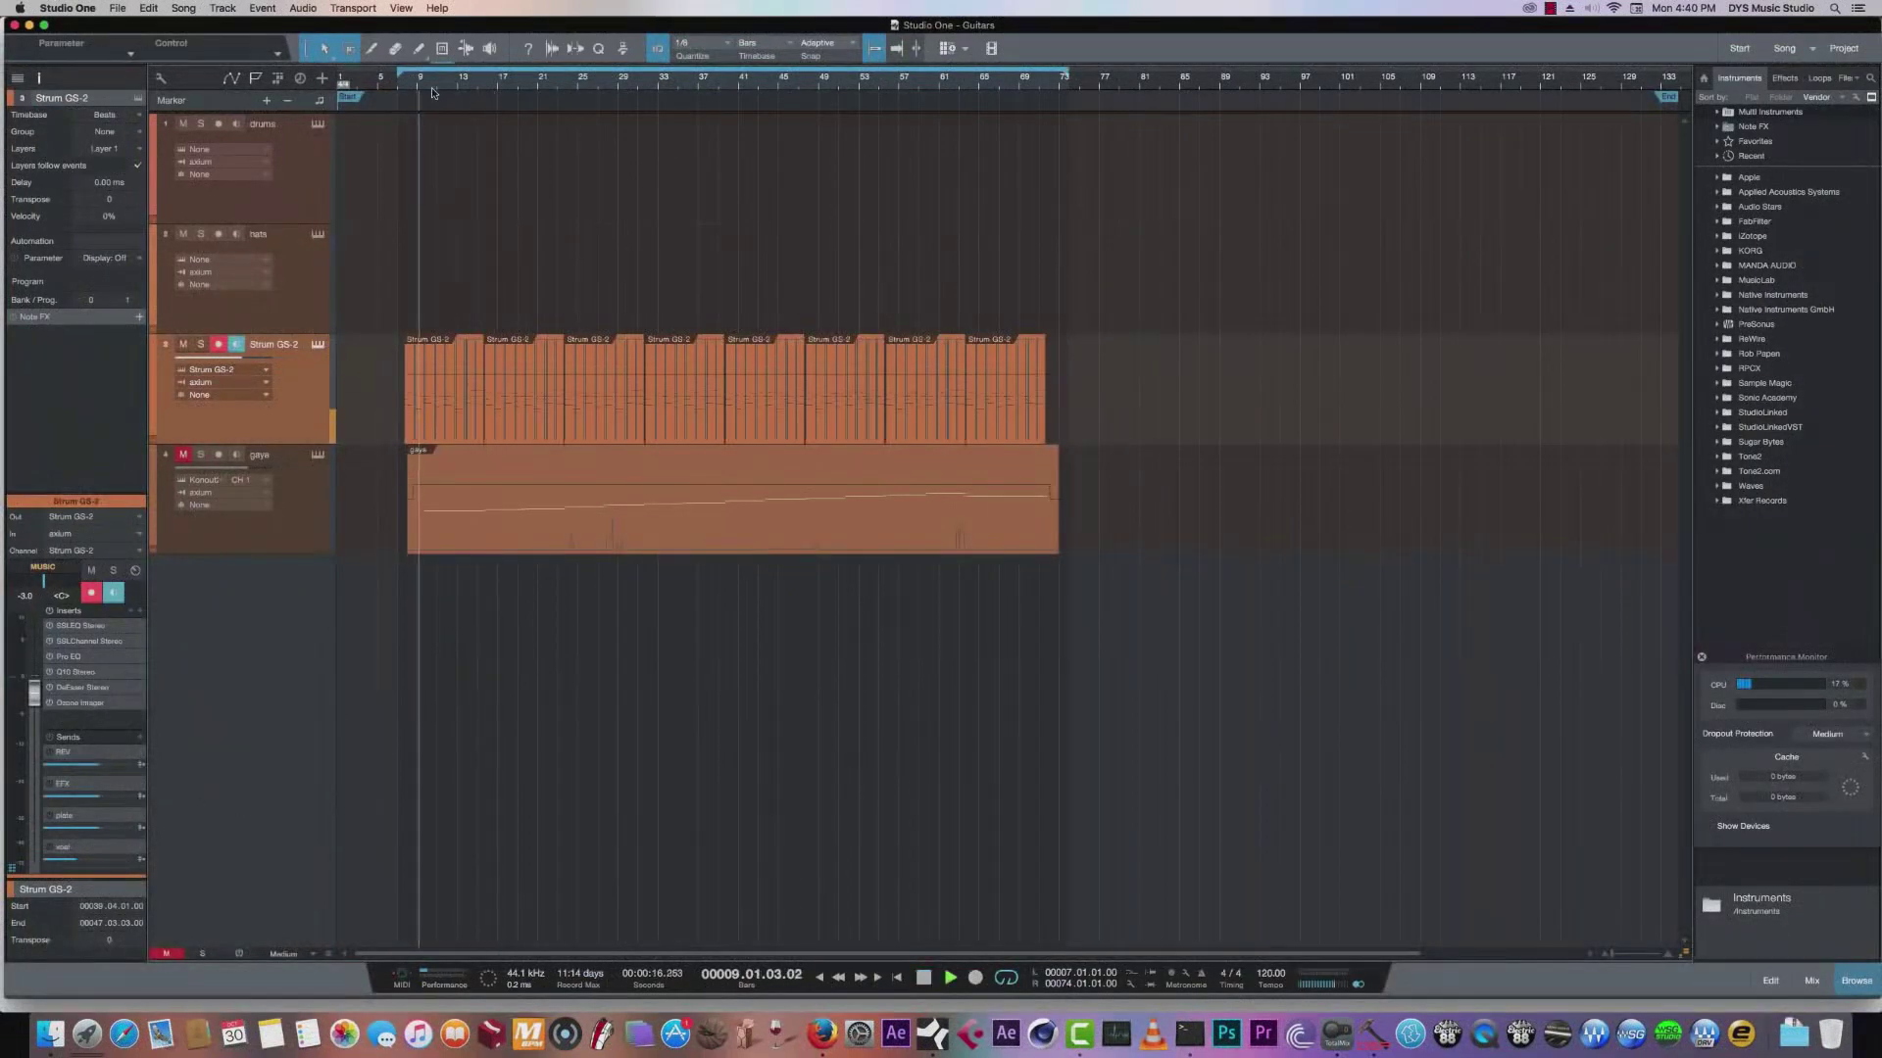
double_click(49, 757)
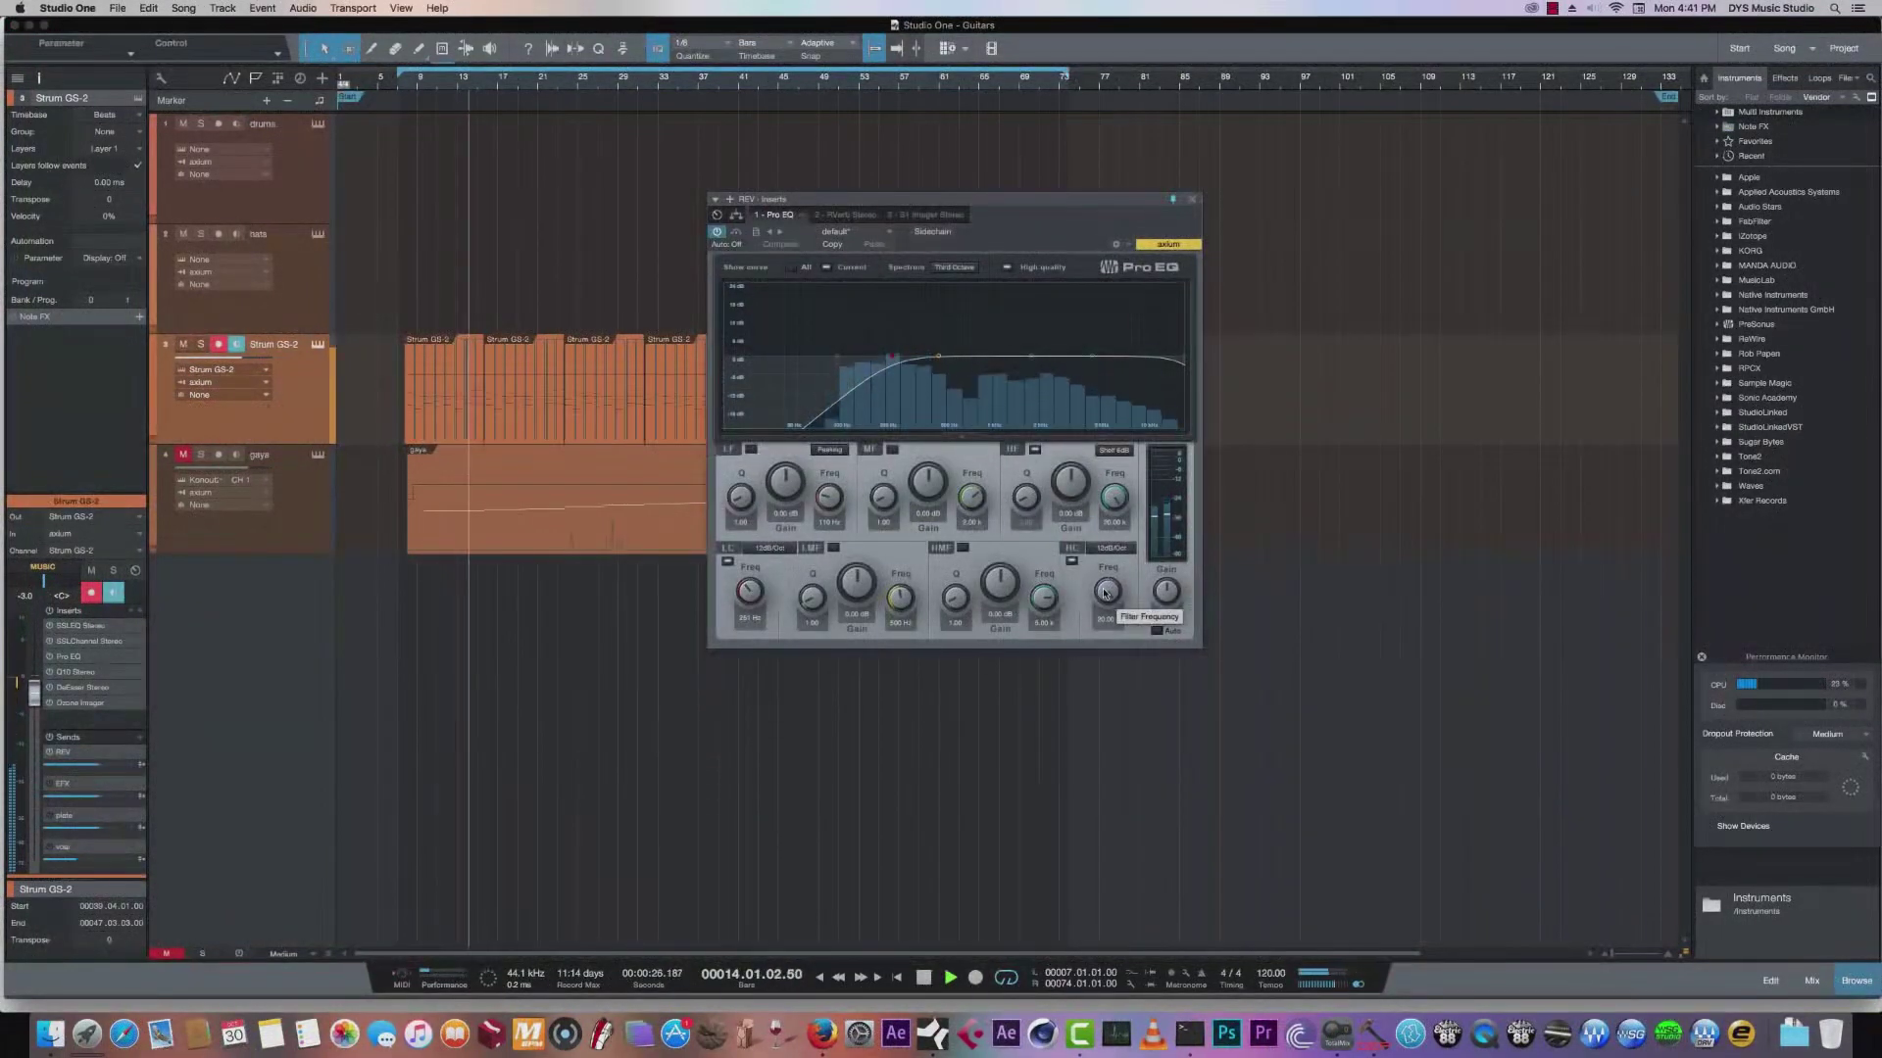
mouse_move(1005, 586)
left_mouse_down()
mouse_move(992, 603)
mouse_move(998, 586)
left_mouse_up()
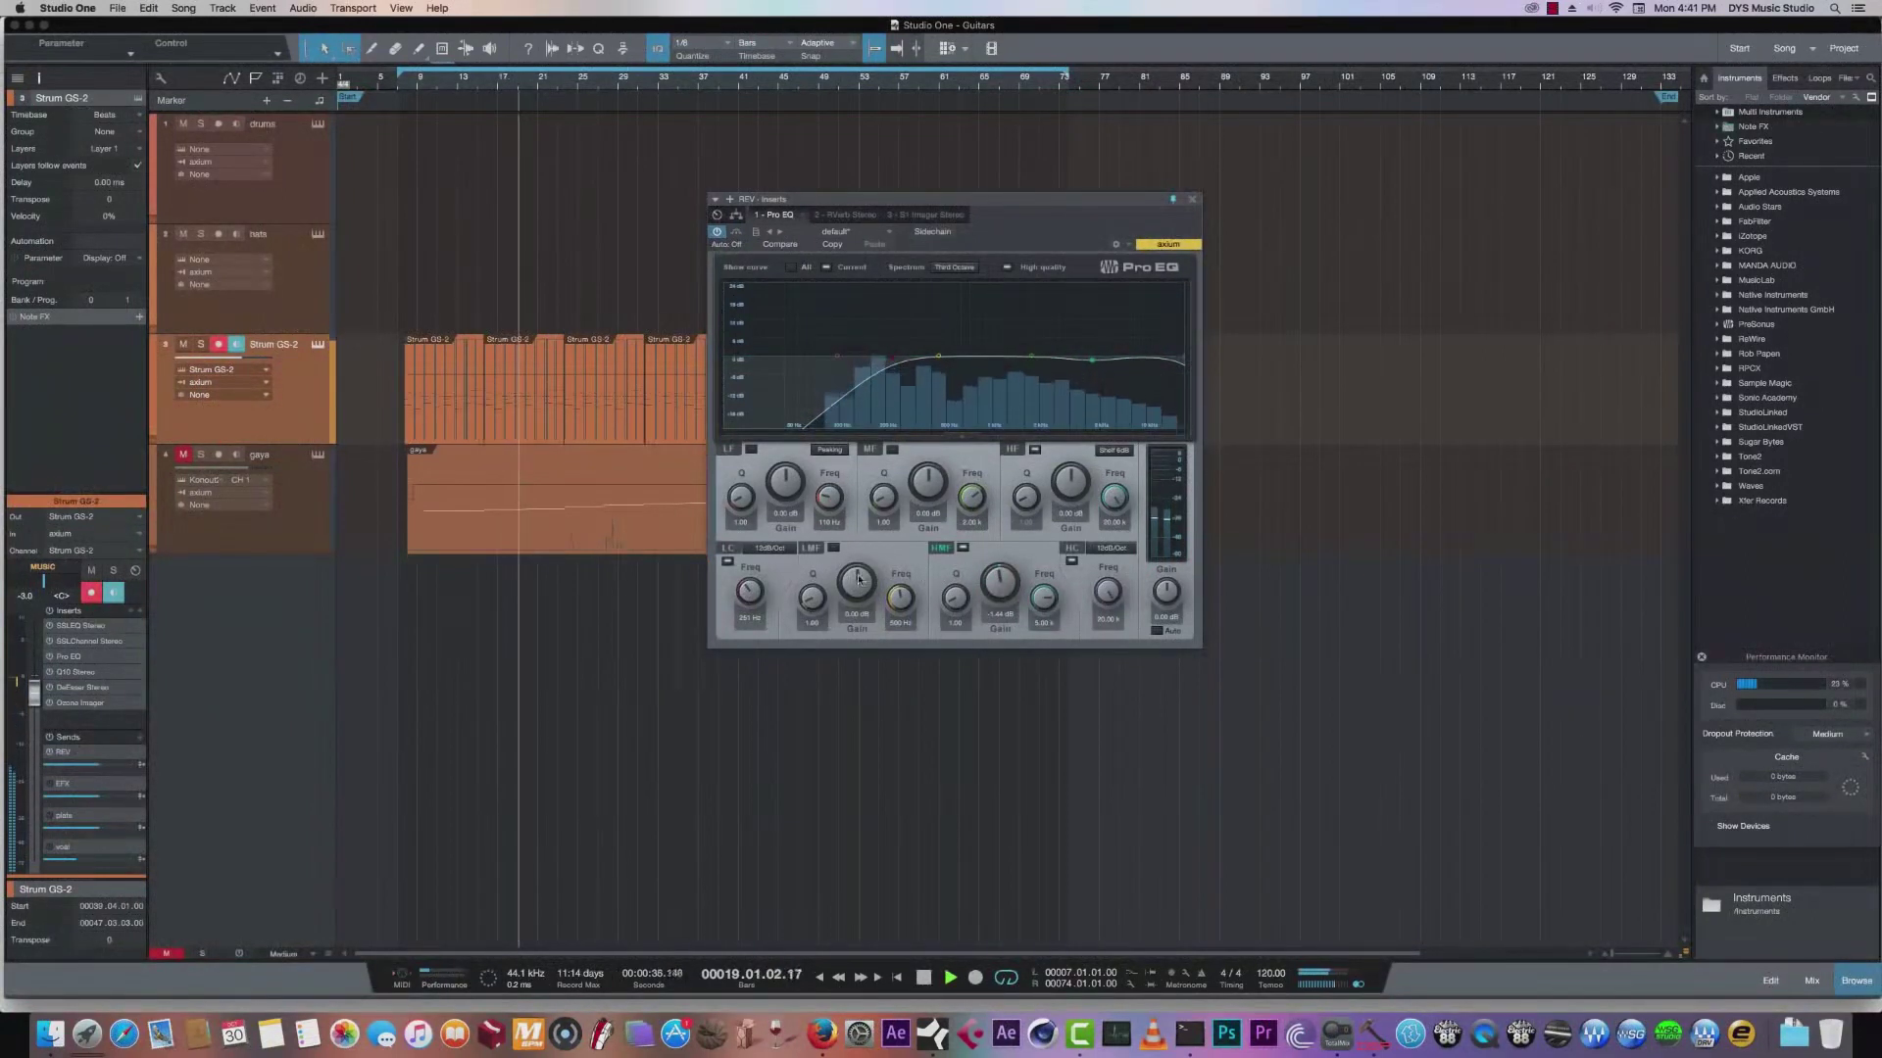
left_click_drag(850, 581, 847, 592)
left_click(1191, 199)
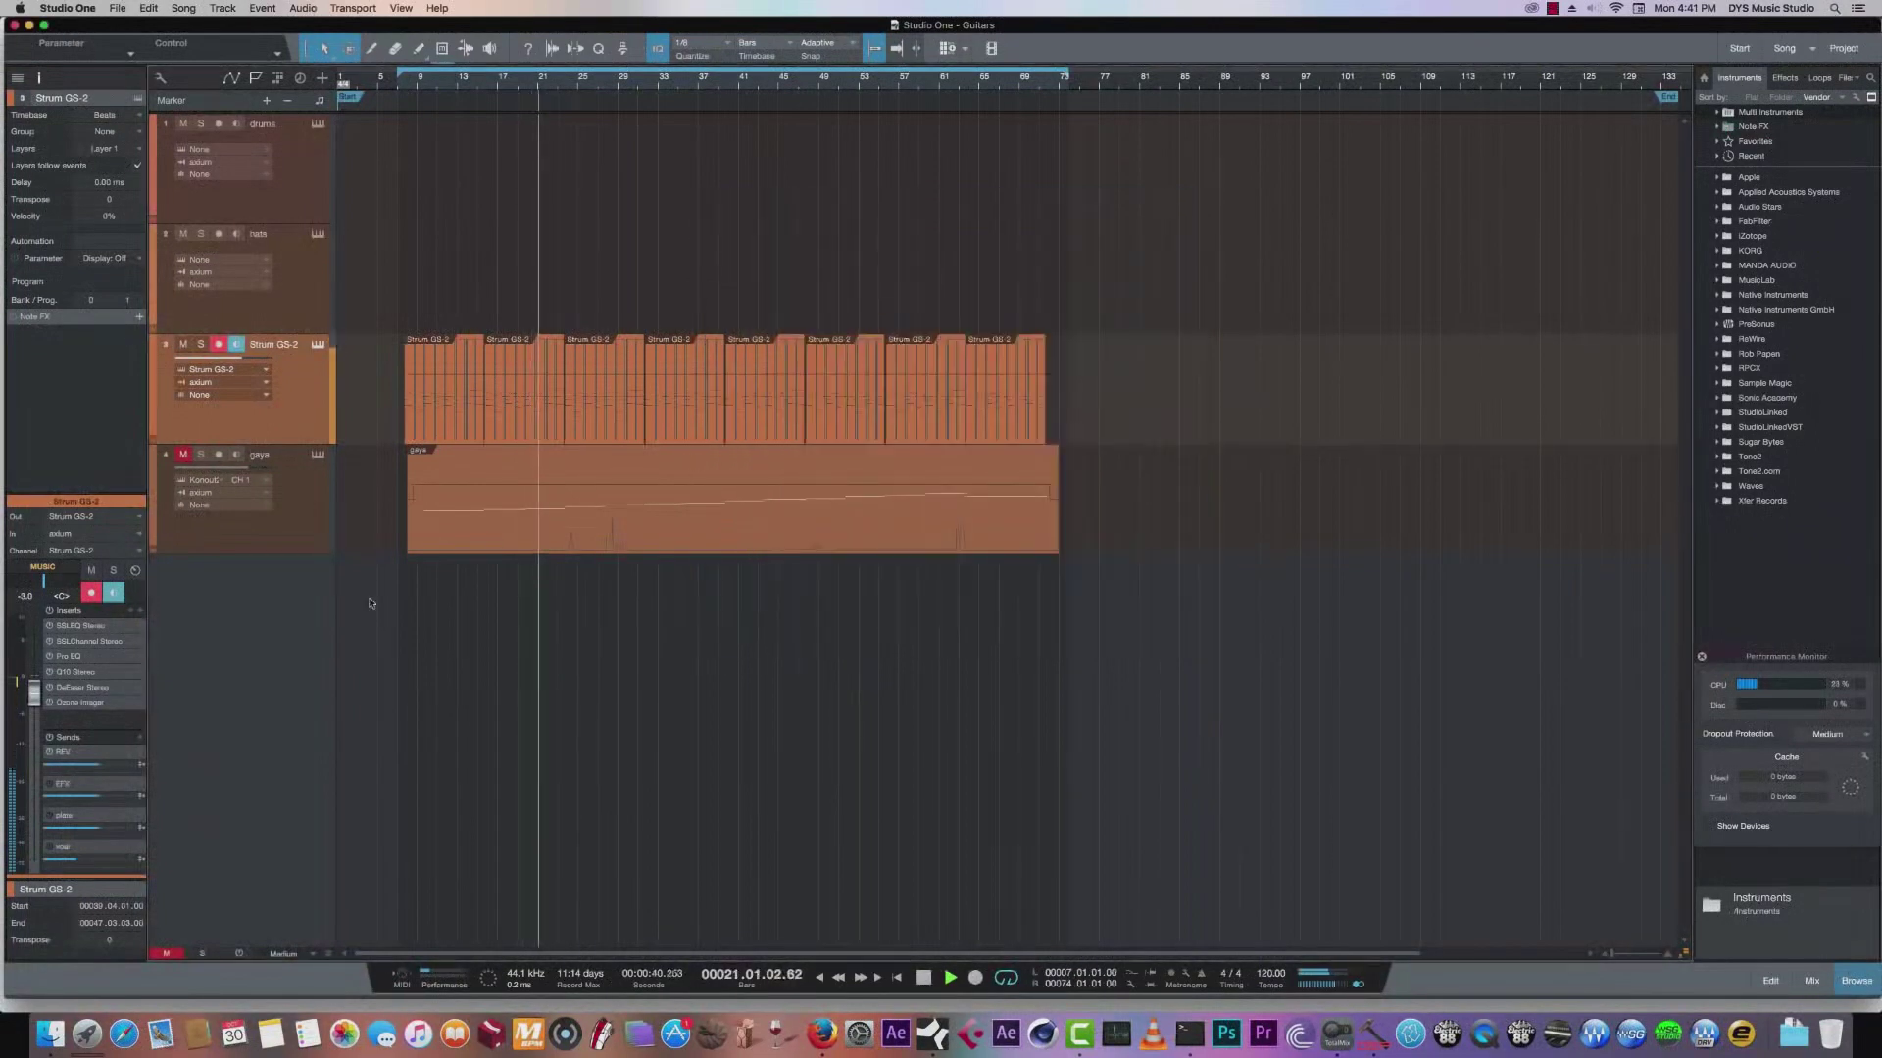
Open the EFX bus's Doubler, A/B compare it, then step through the plate and vocl bus effects.
left_click(72, 785)
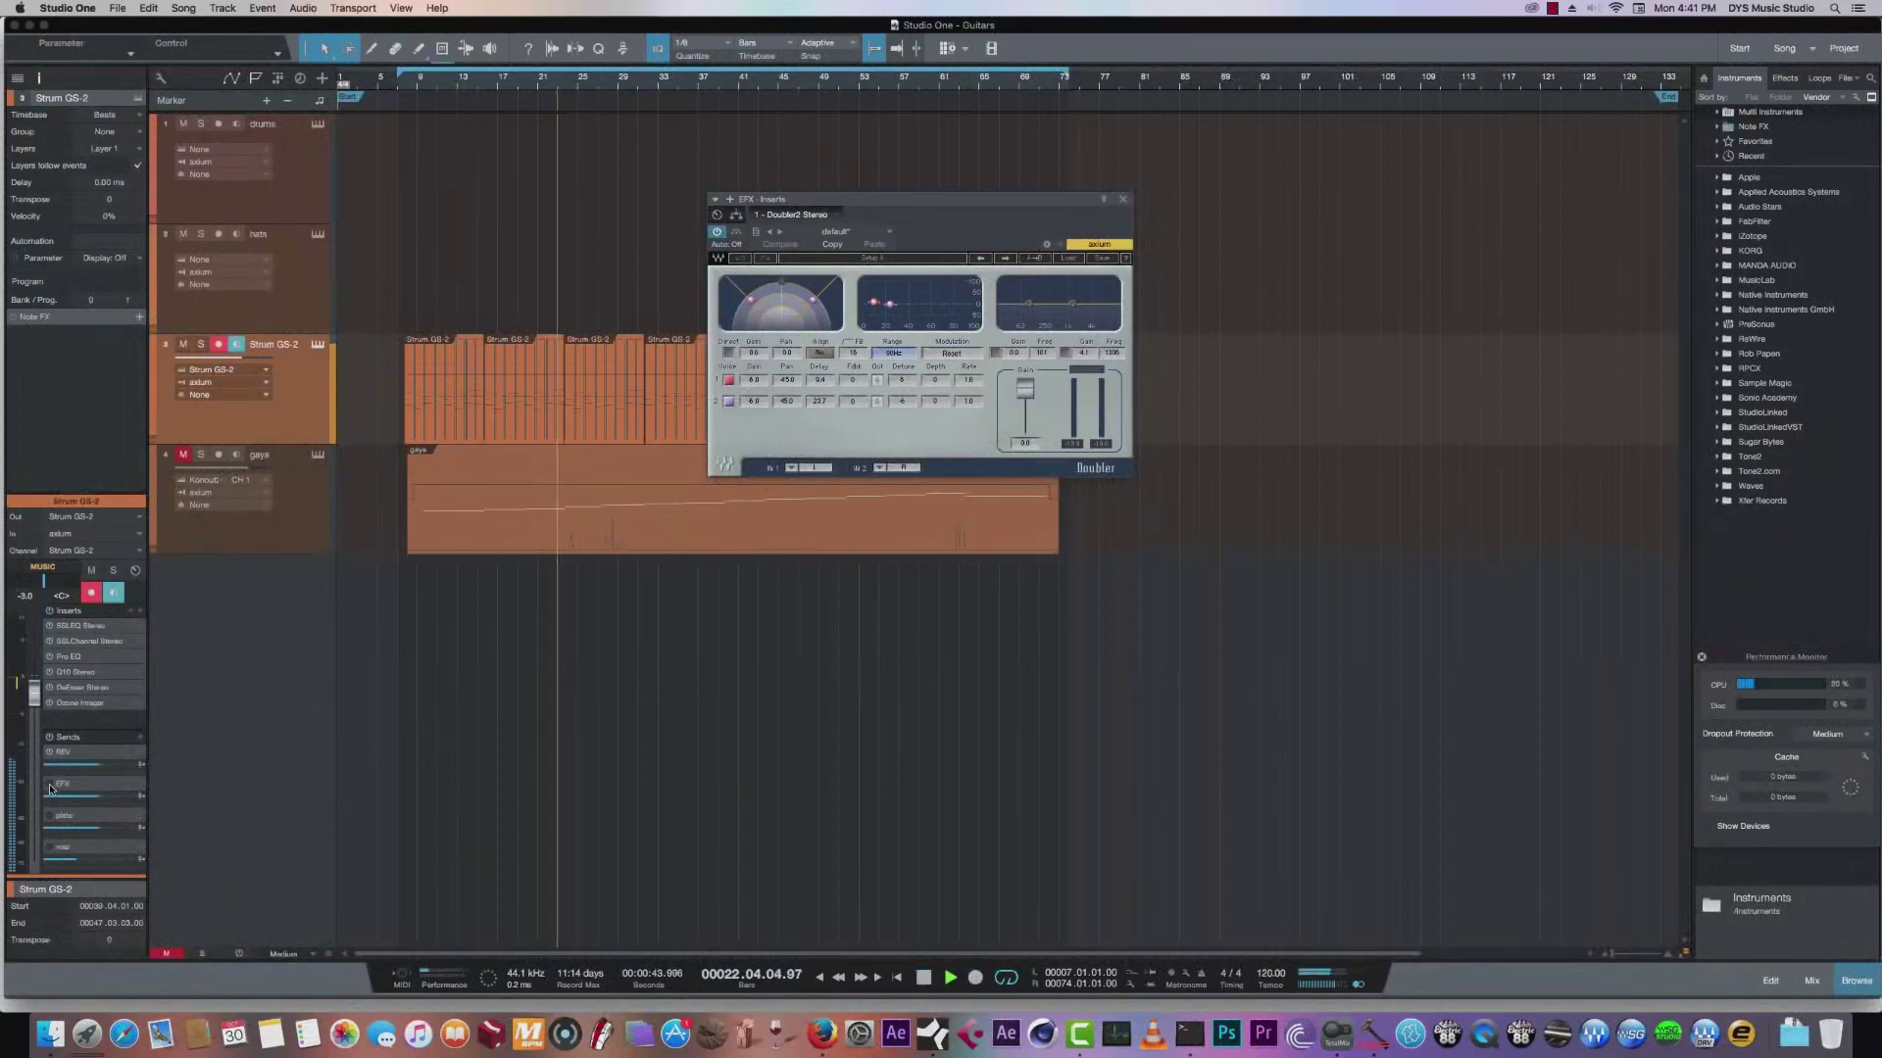
left_click(736, 233)
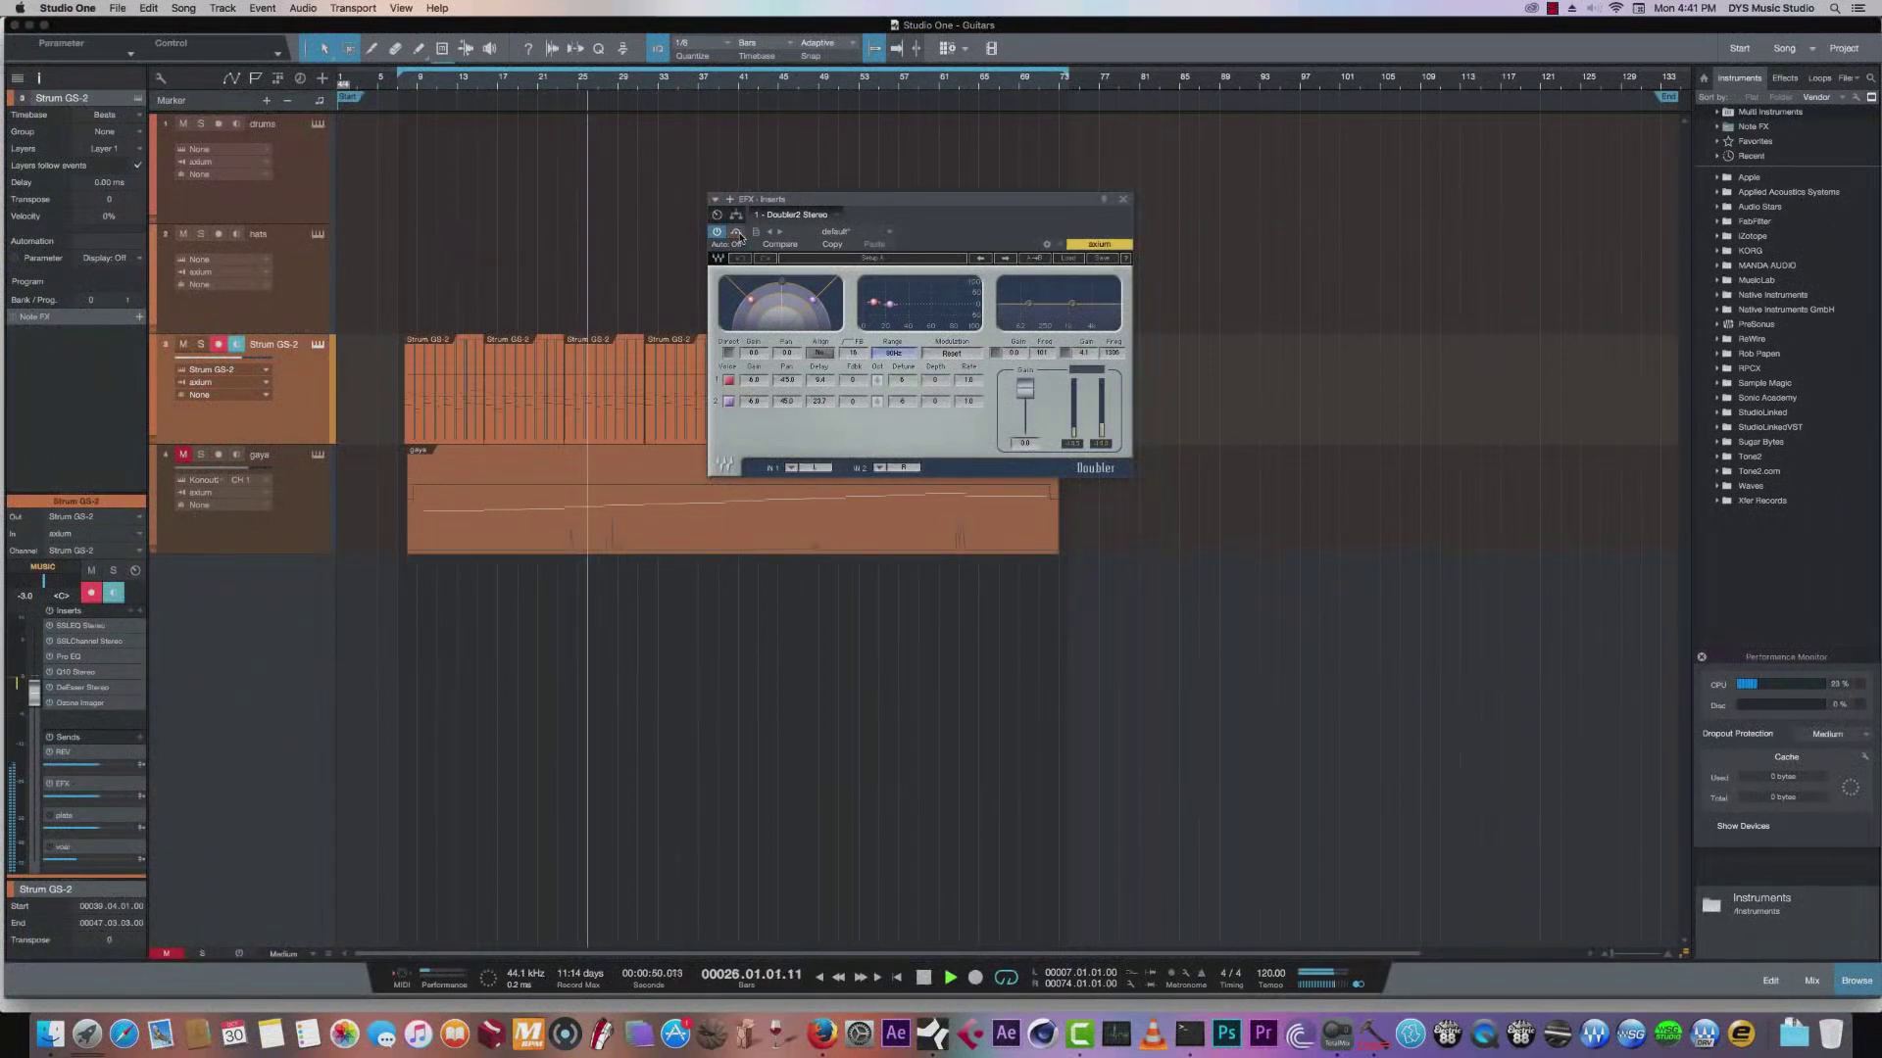
left_click(65, 819)
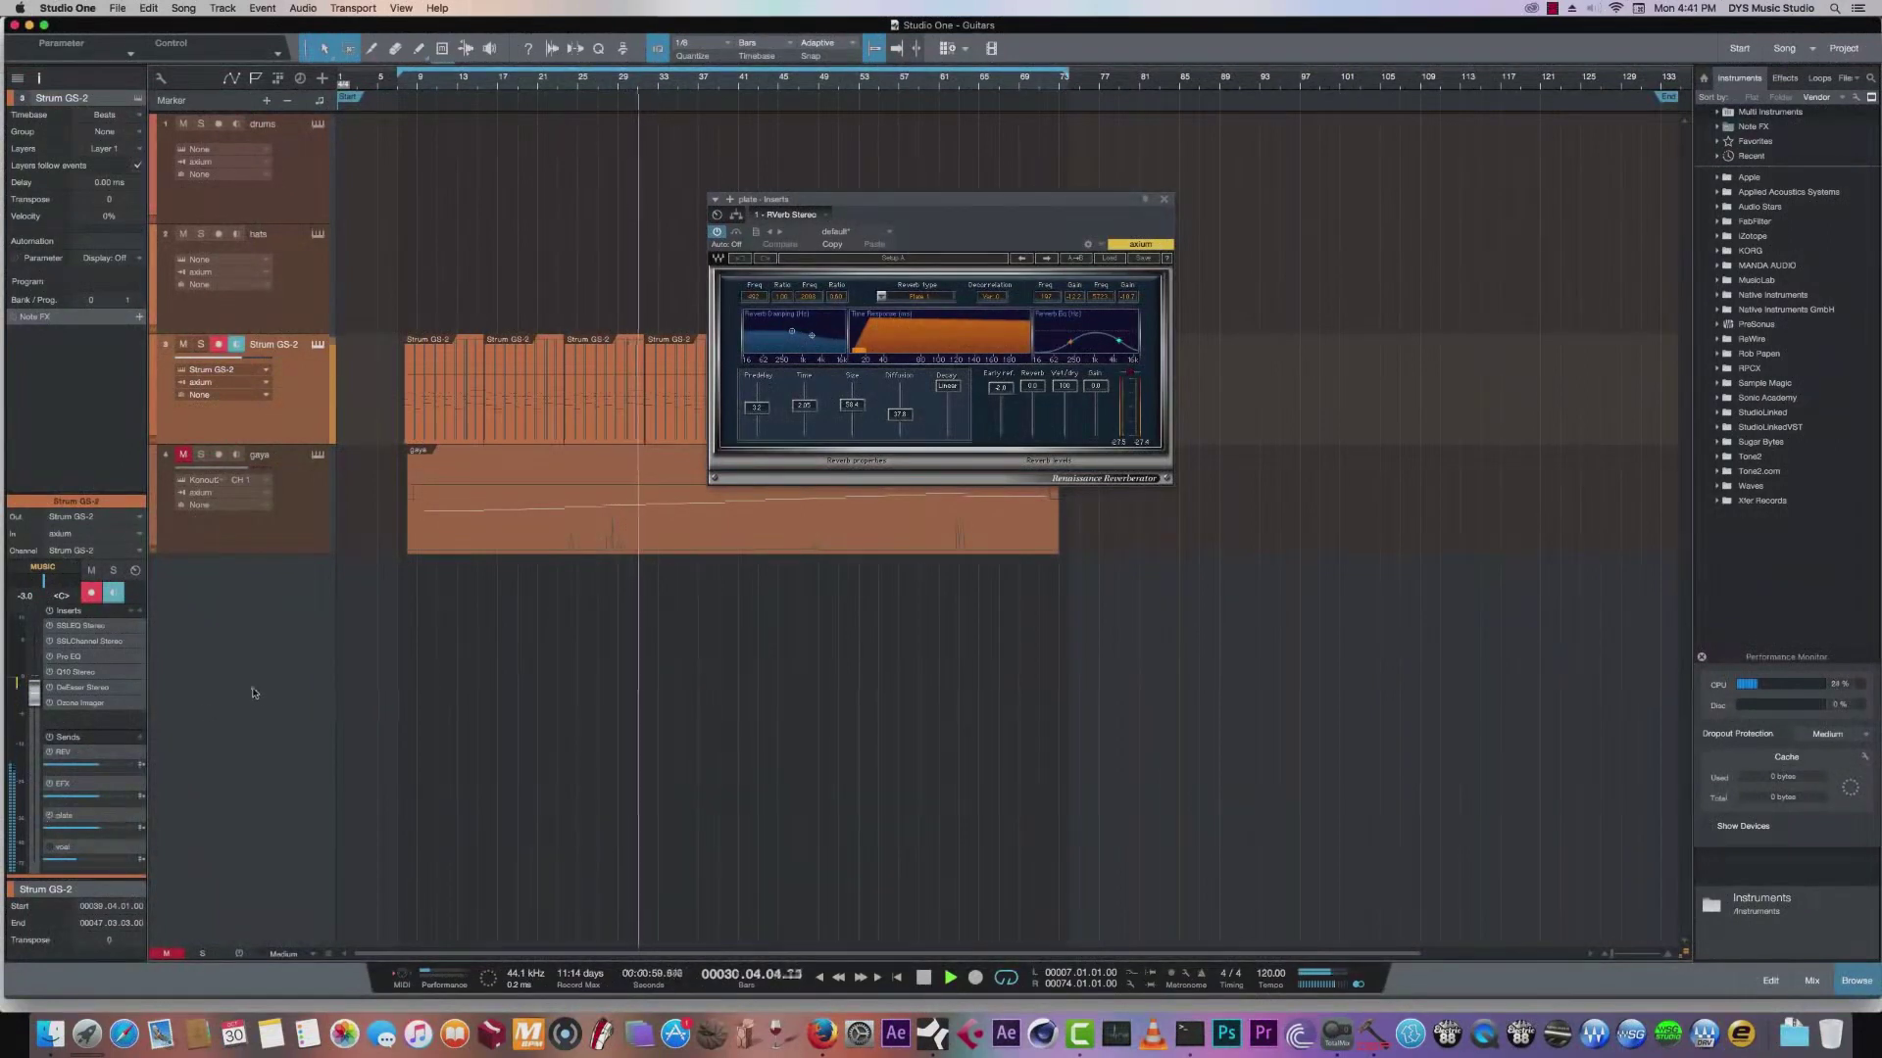
left_click(70, 849)
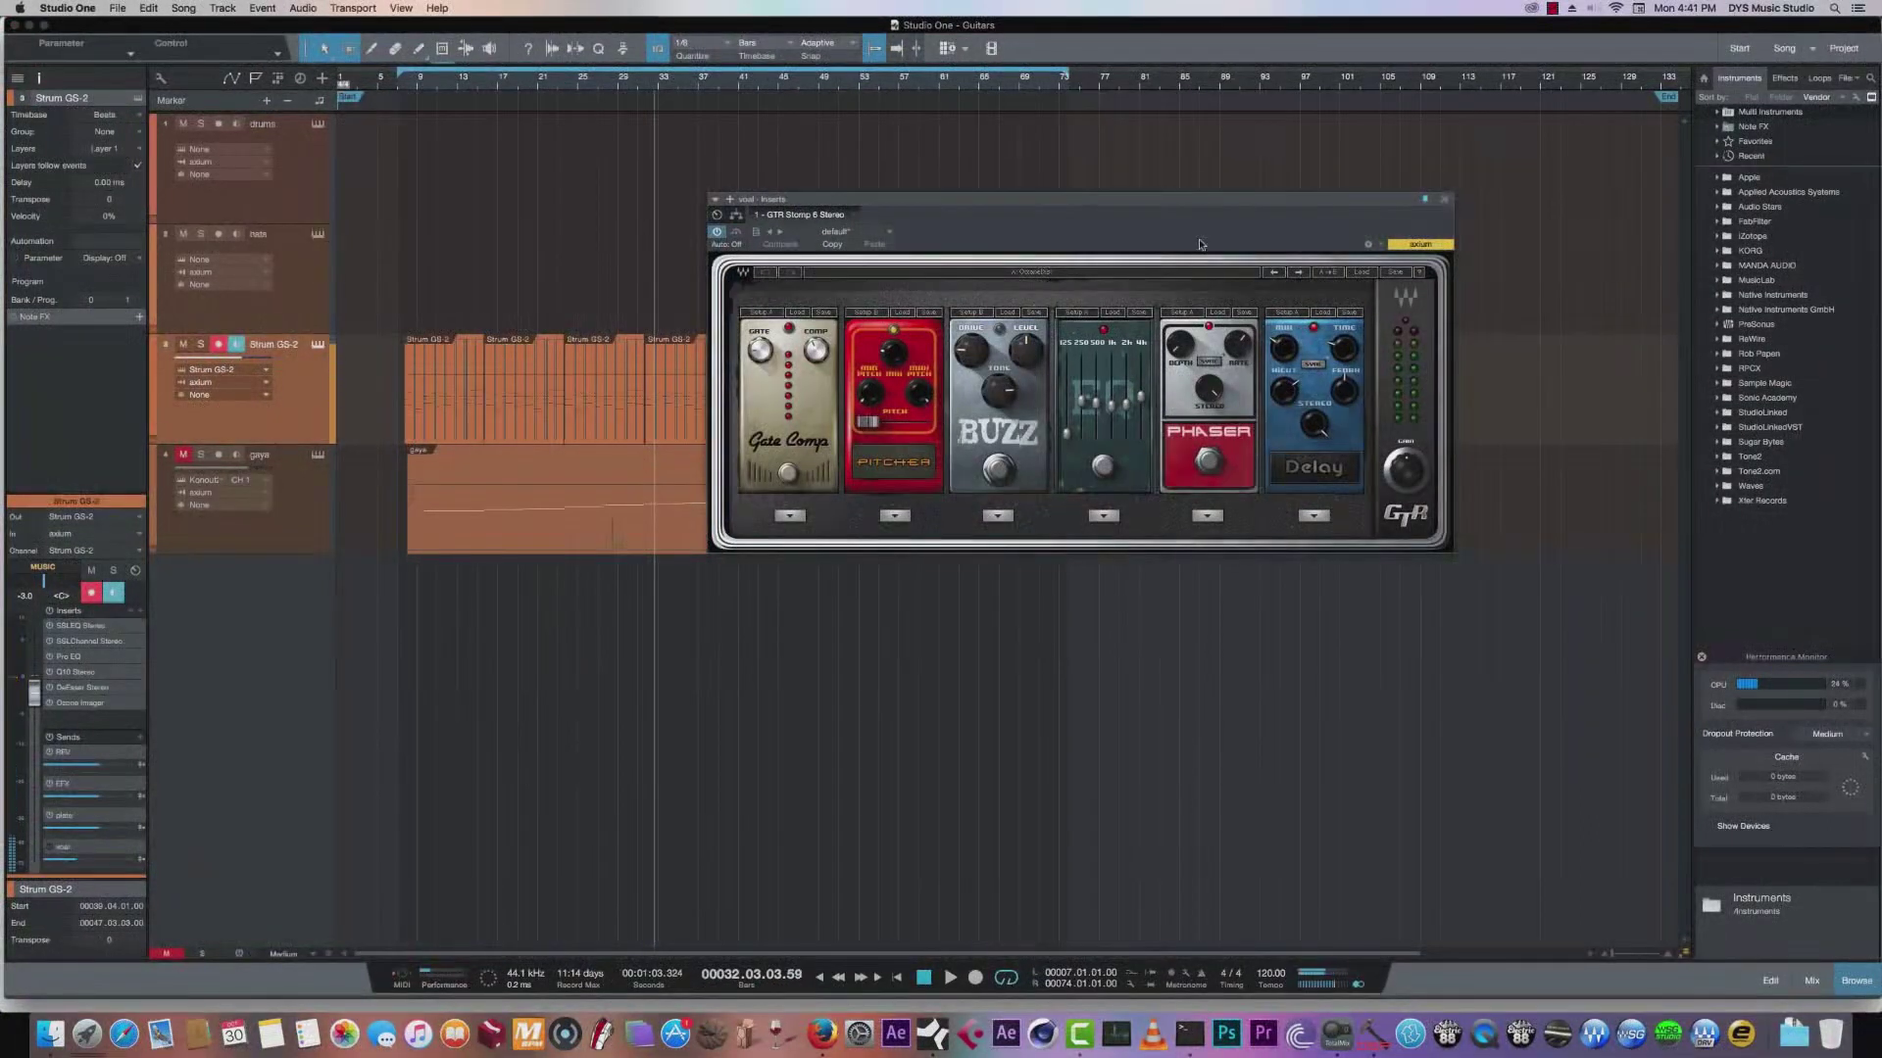
Move the GTR Stomp pedalboard aside, play and A/B compare it, then close the window.
left_click_drag(1233, 195, 1141, 208)
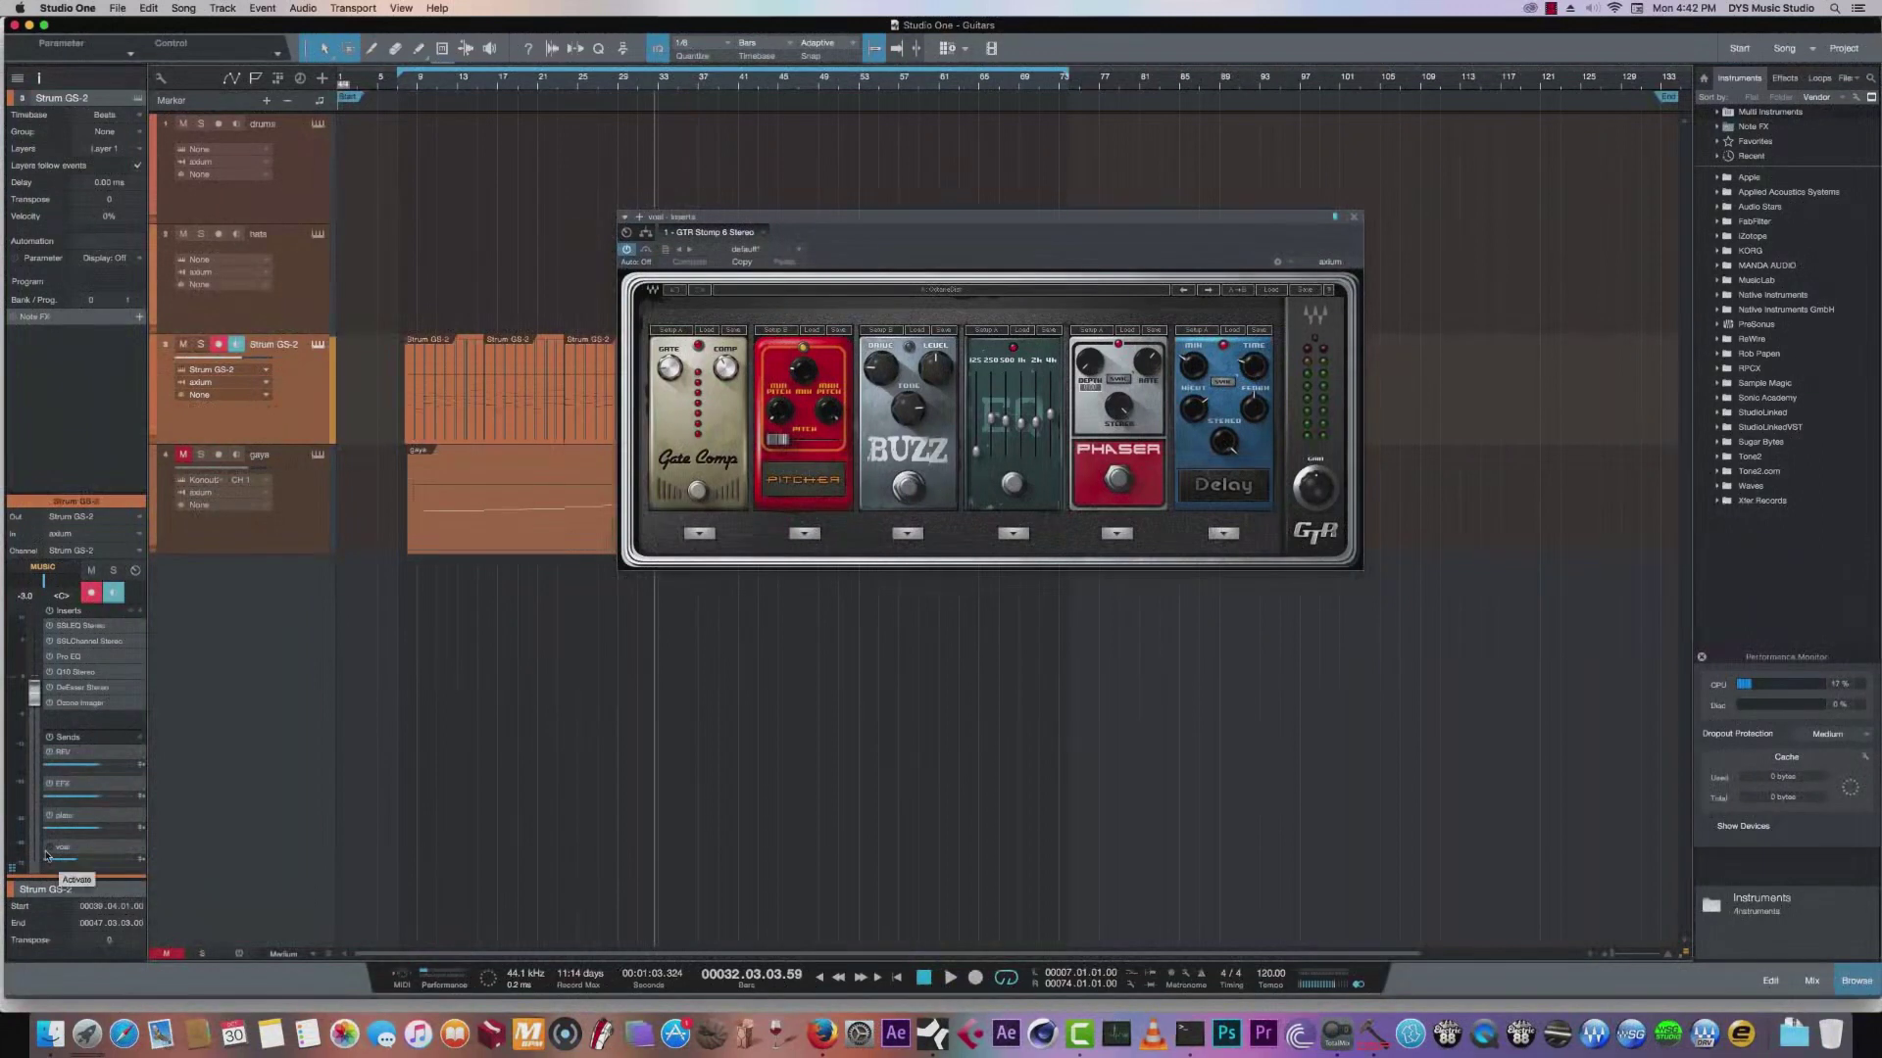
key("space")
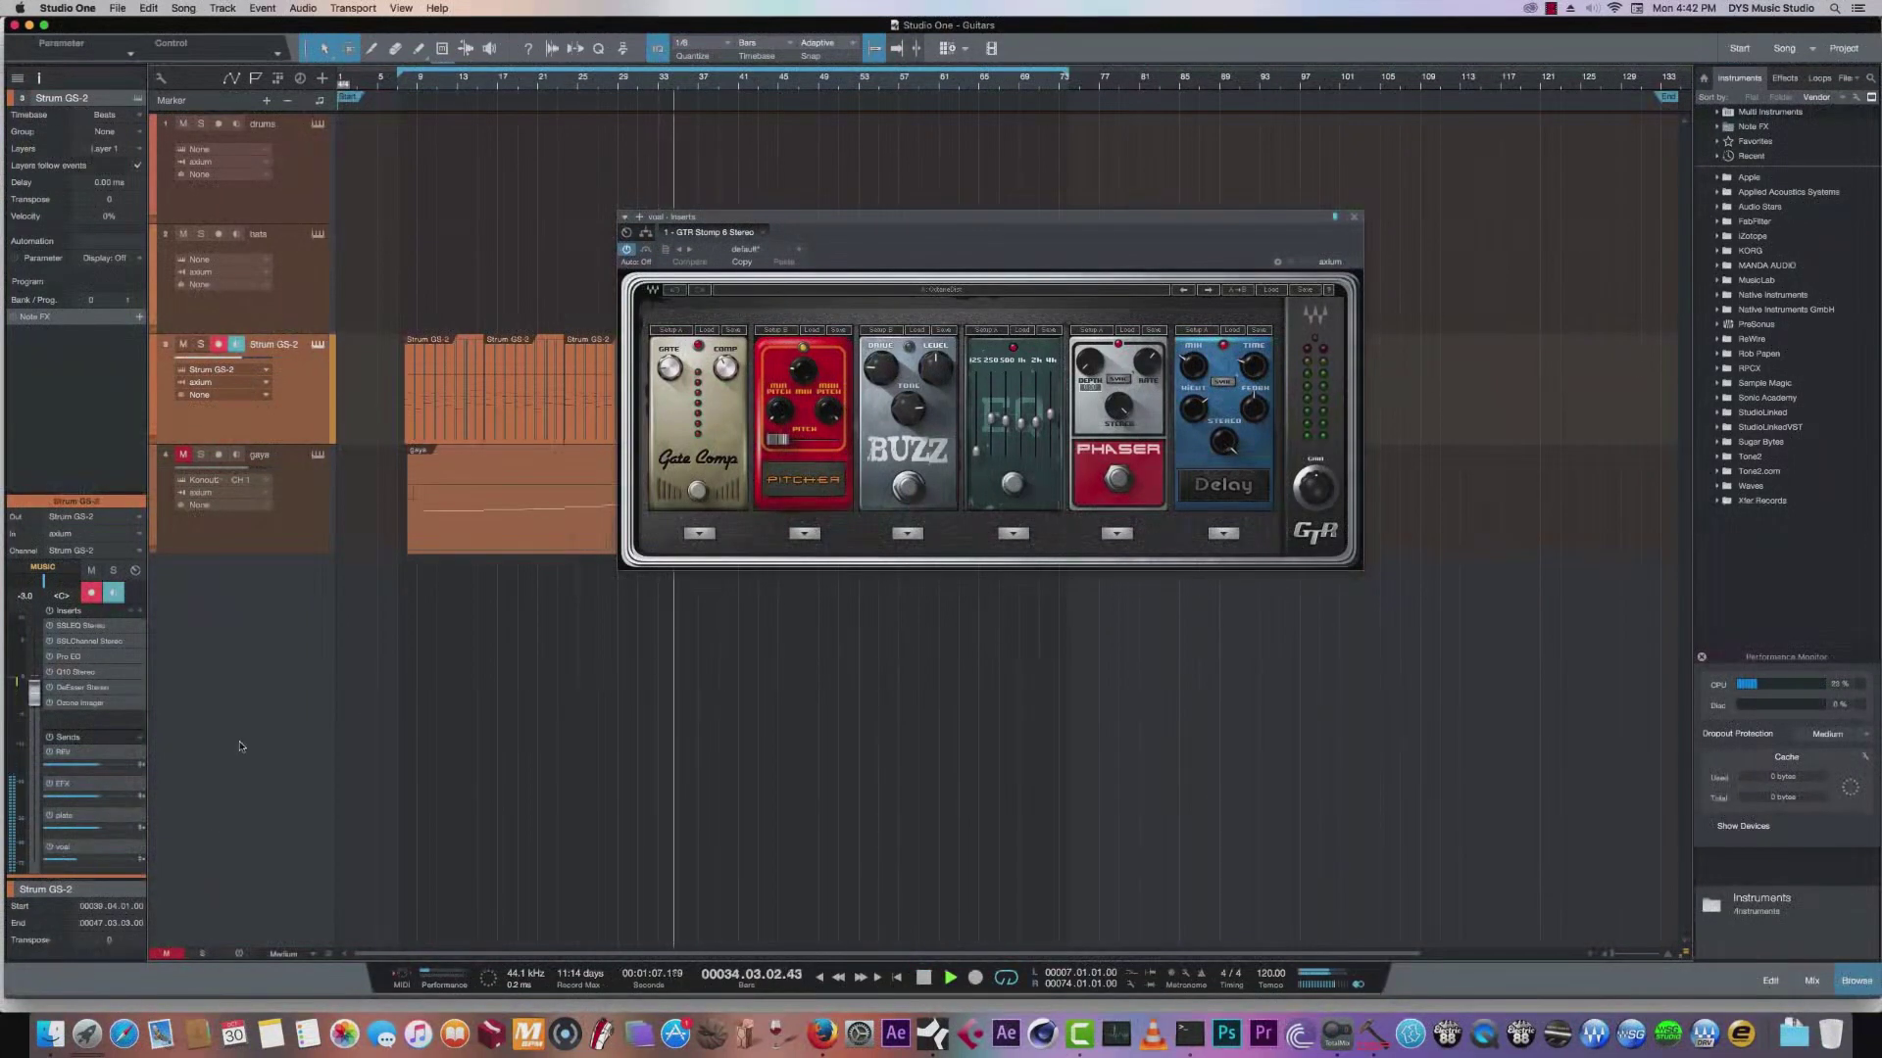
left_click(646, 254)
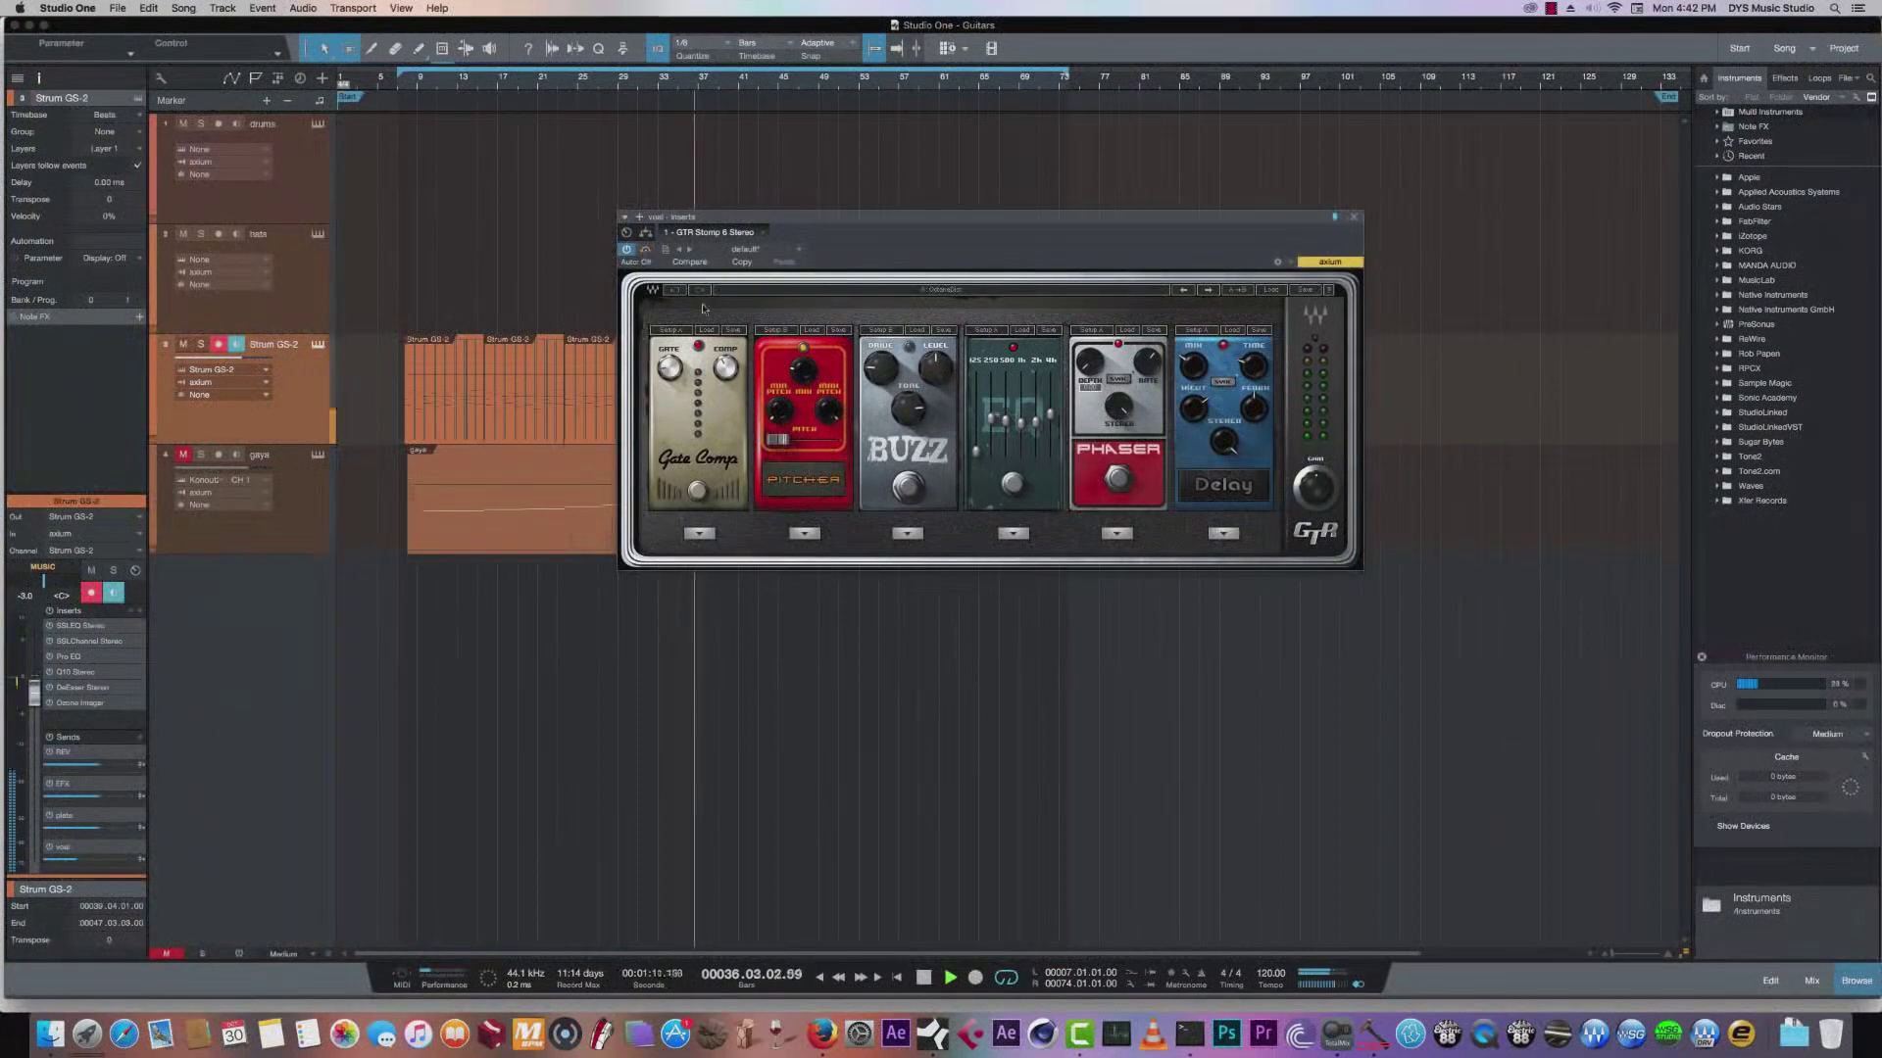
left_click(1354, 218)
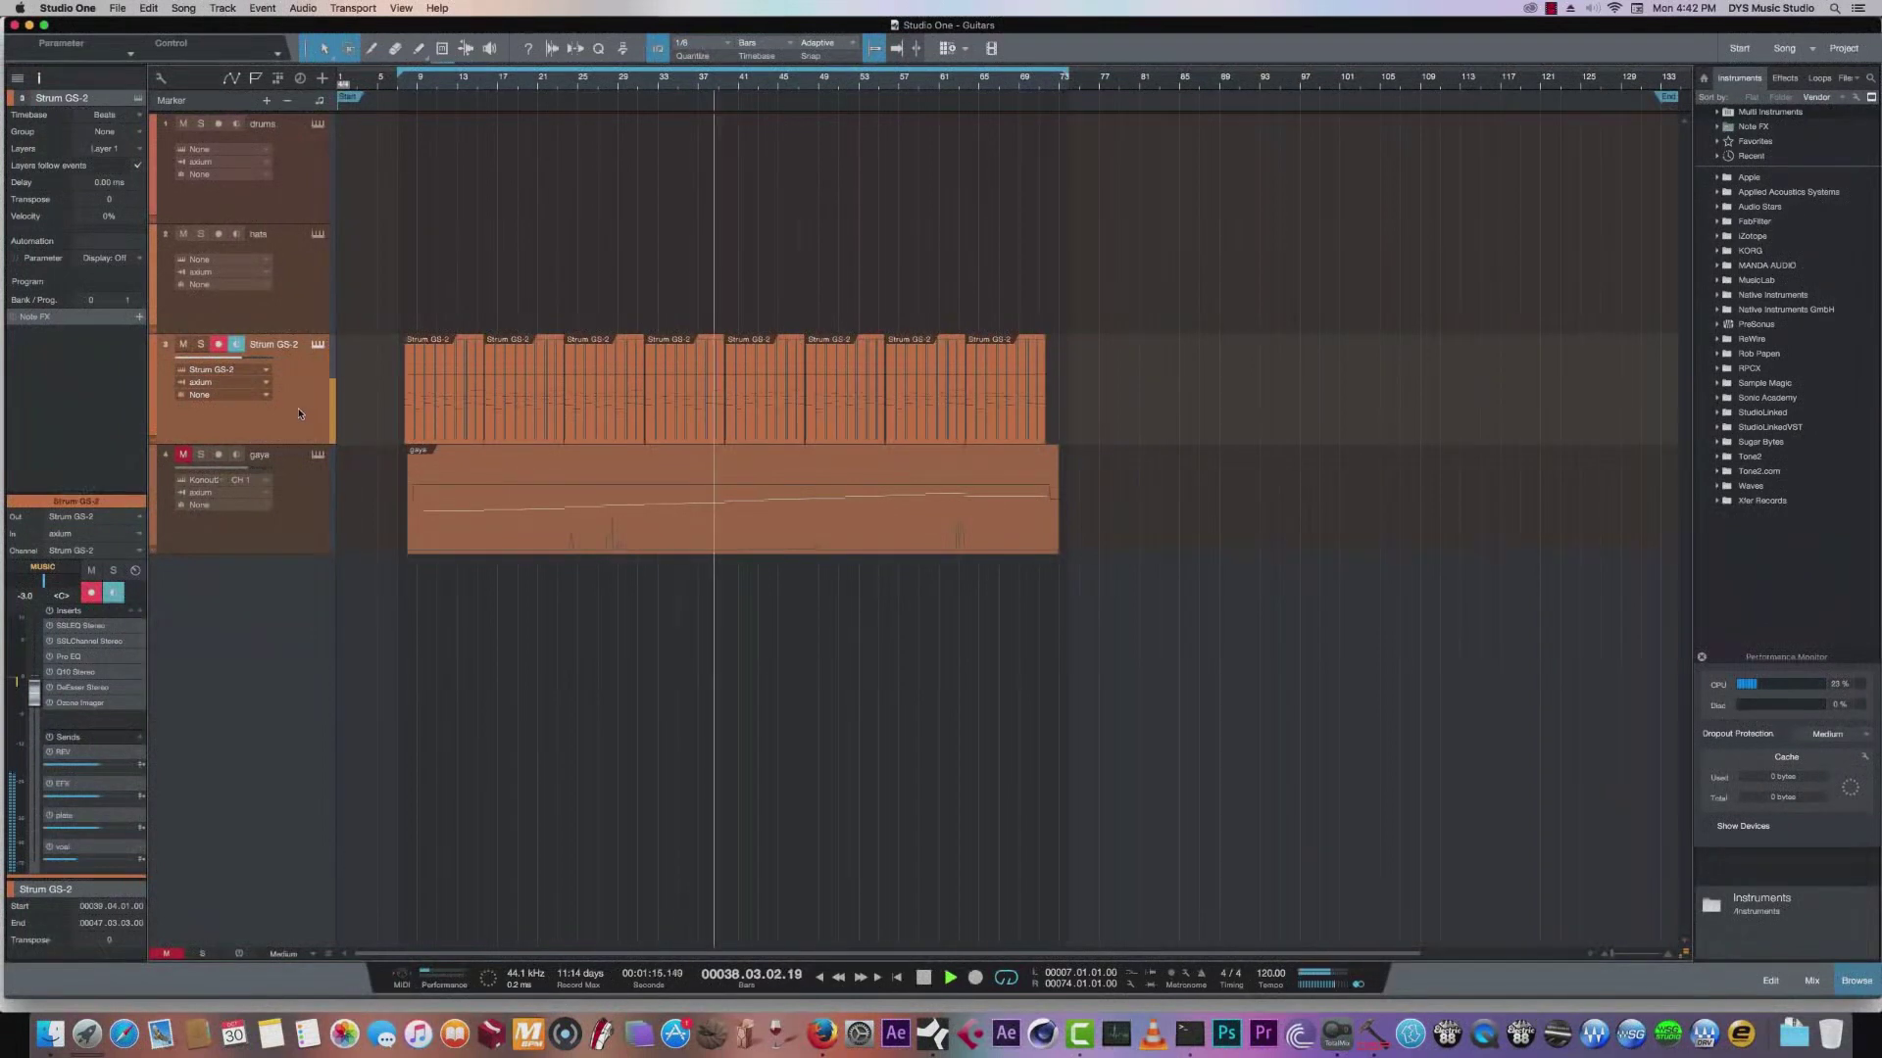
Arm the gaya vocal track, stop playback, turn off Strum GS-2 monitoring, and open gaya's Kontakt.
left_click(319, 517)
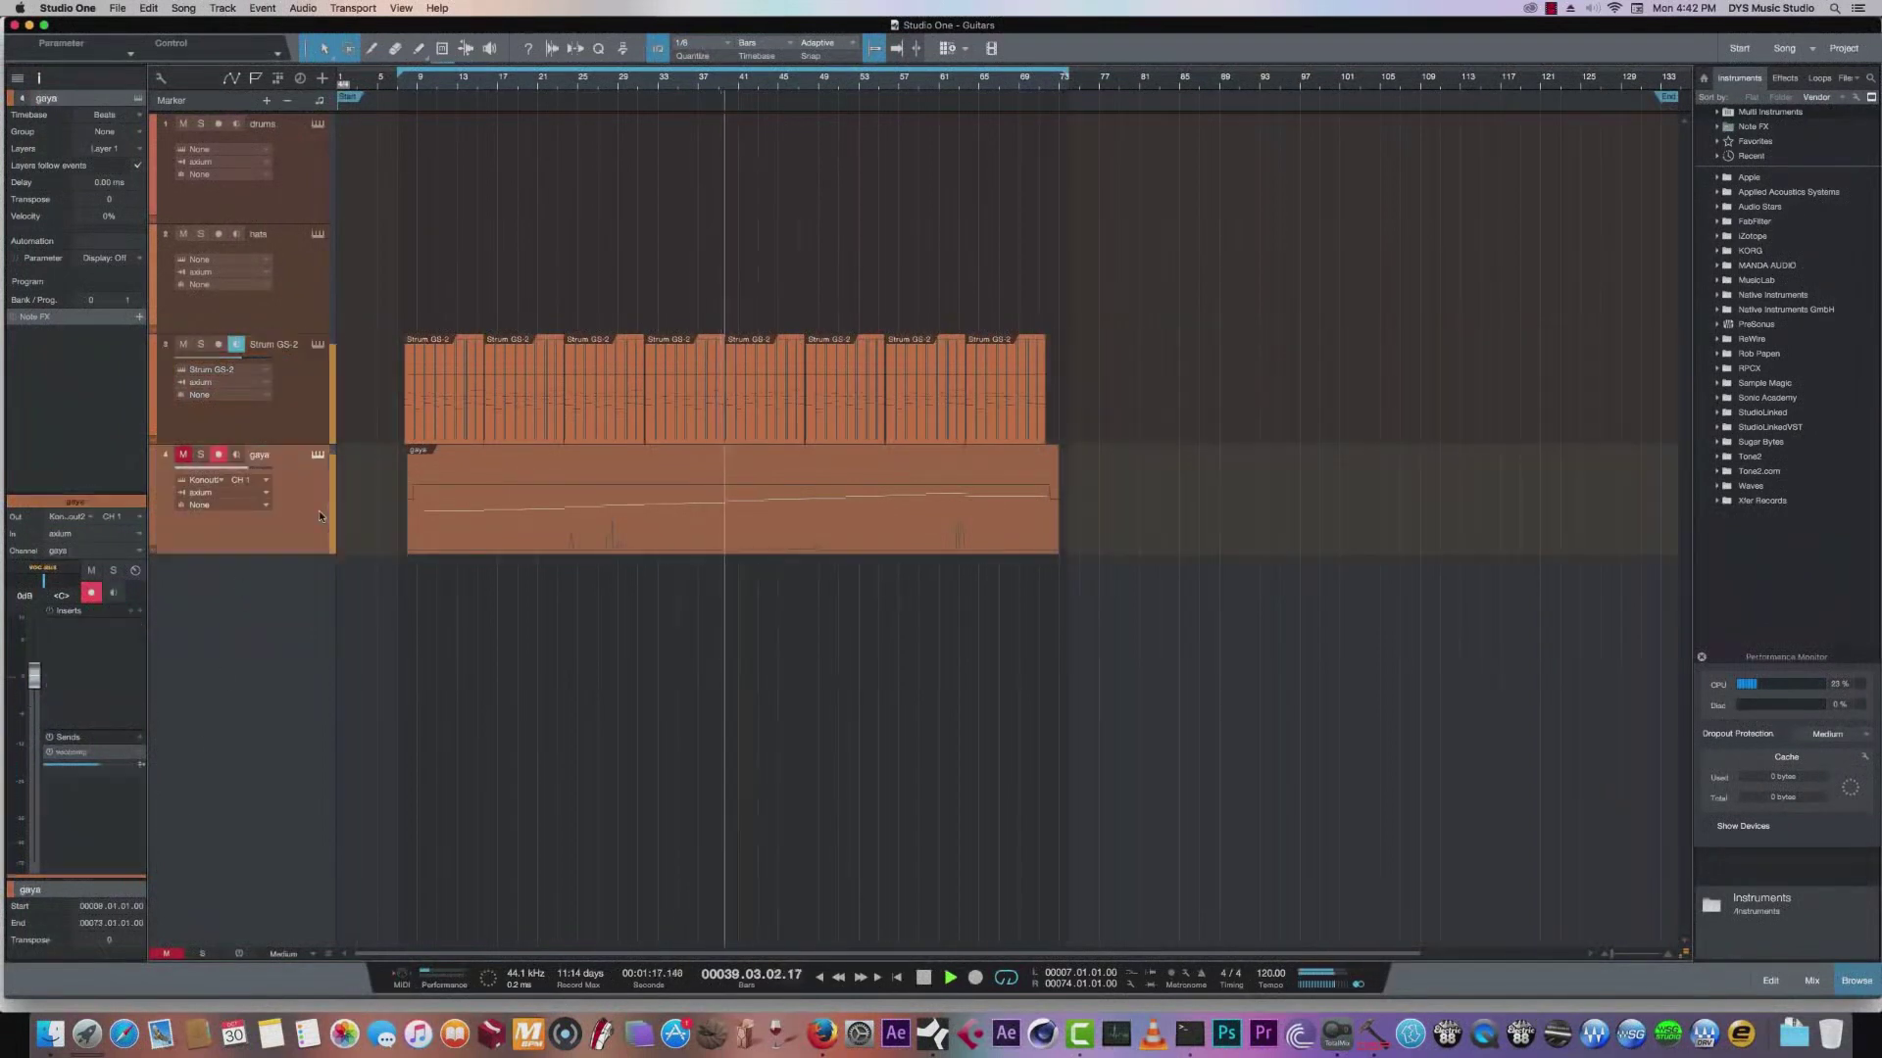
key("space")
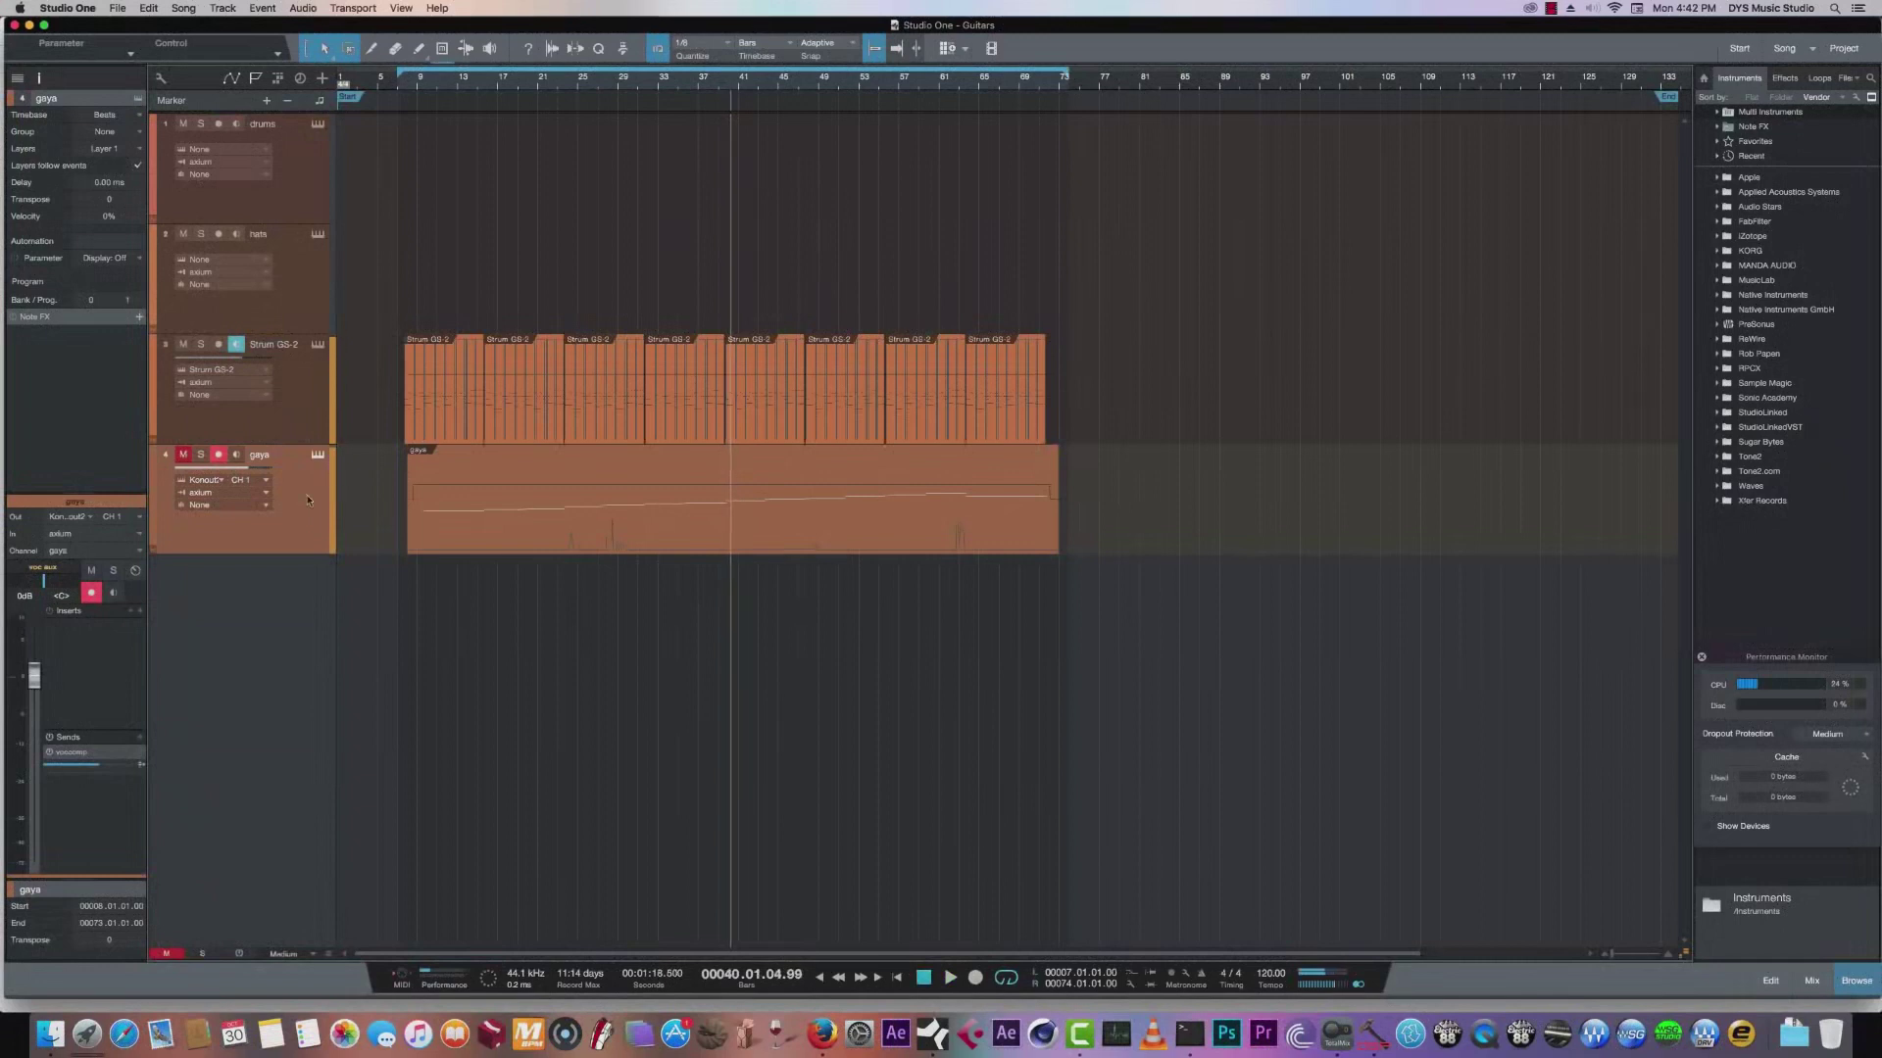
left_click(236, 344)
left_click(319, 457)
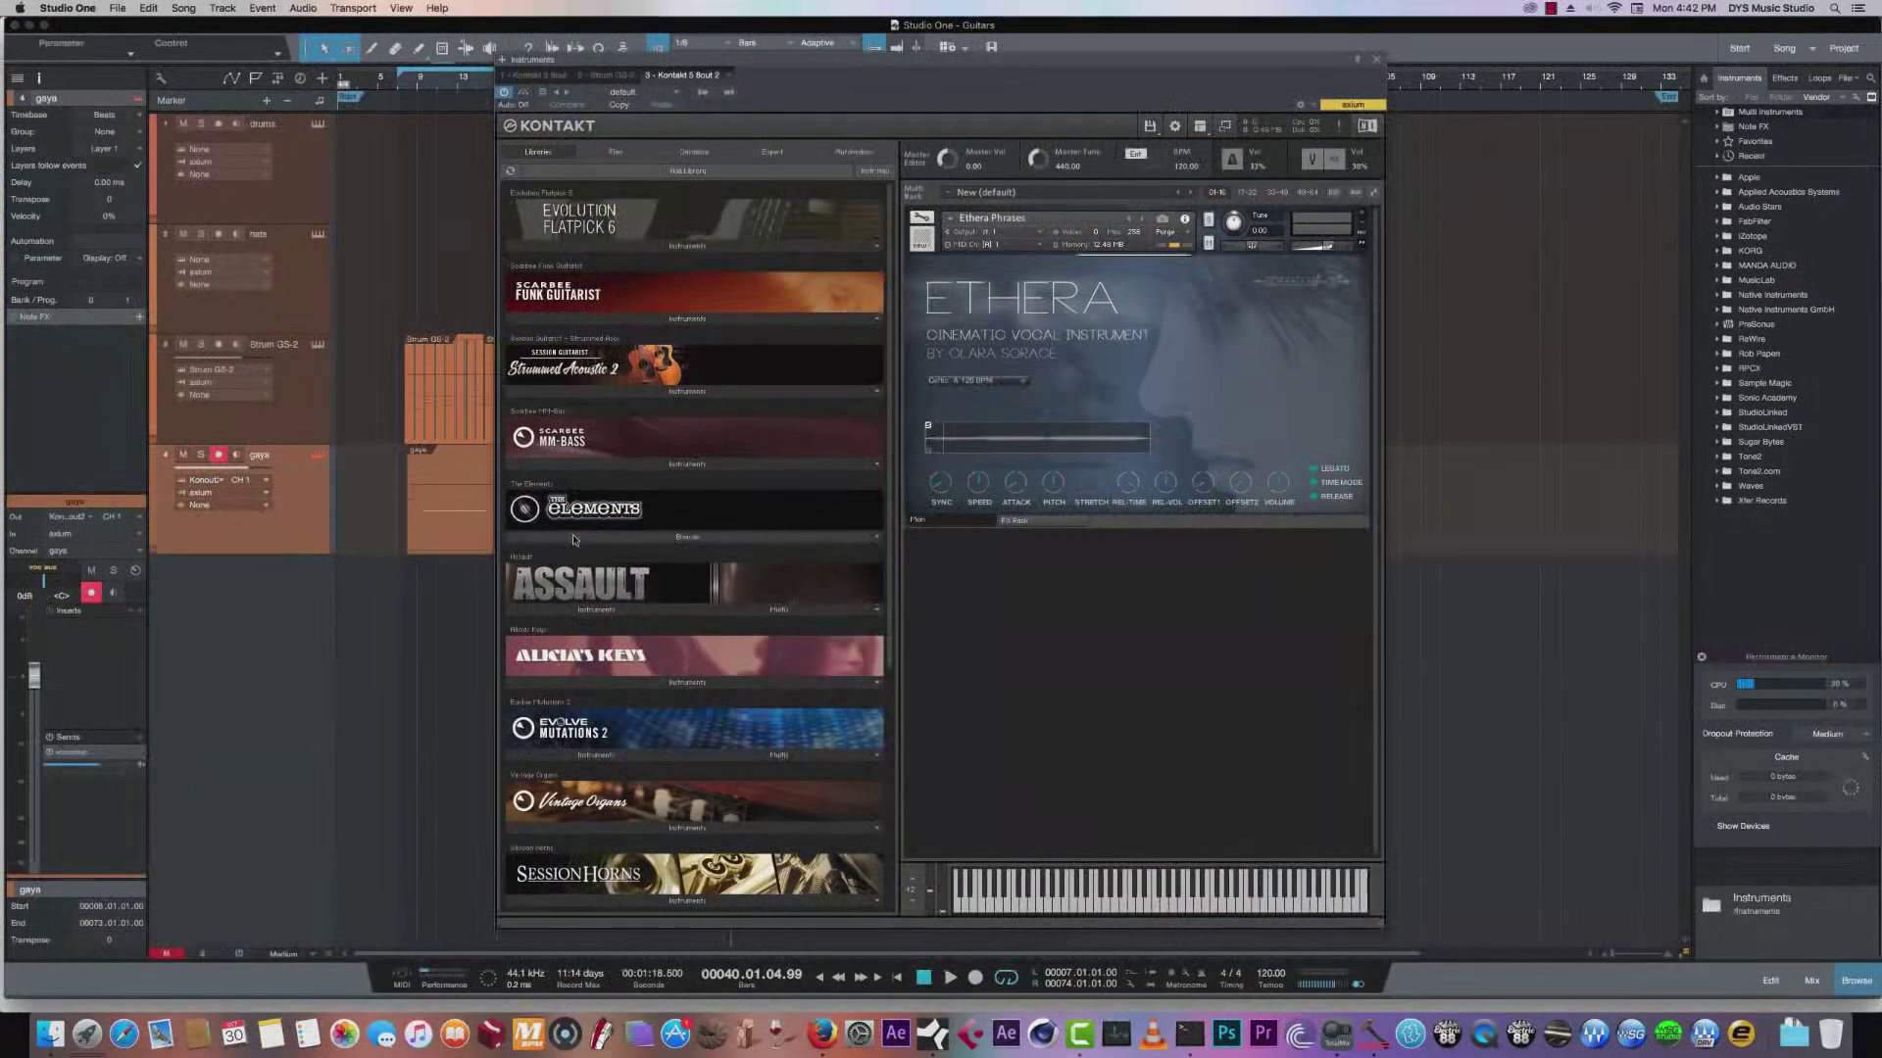
Mute Strum GS-2, play from bar 8, then unmute the guitar.
left_click(184, 345)
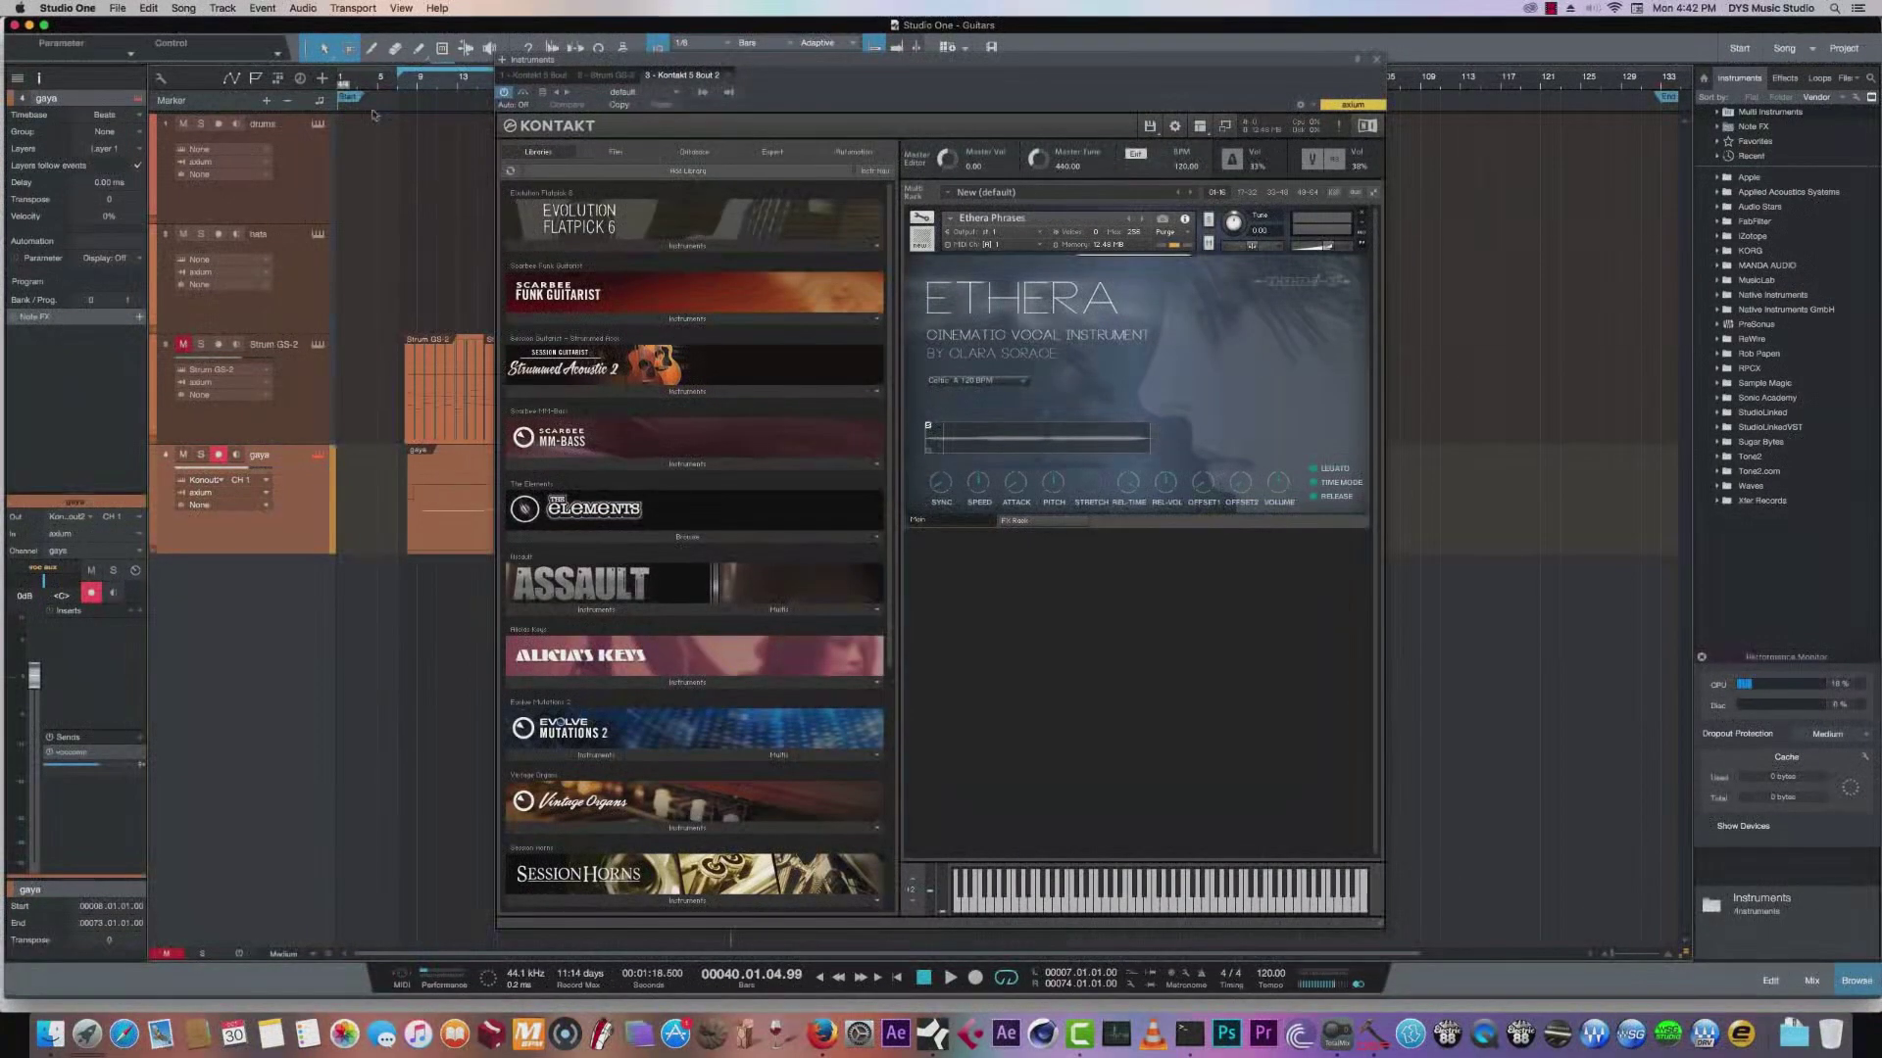
left_click(408, 97)
key("space")
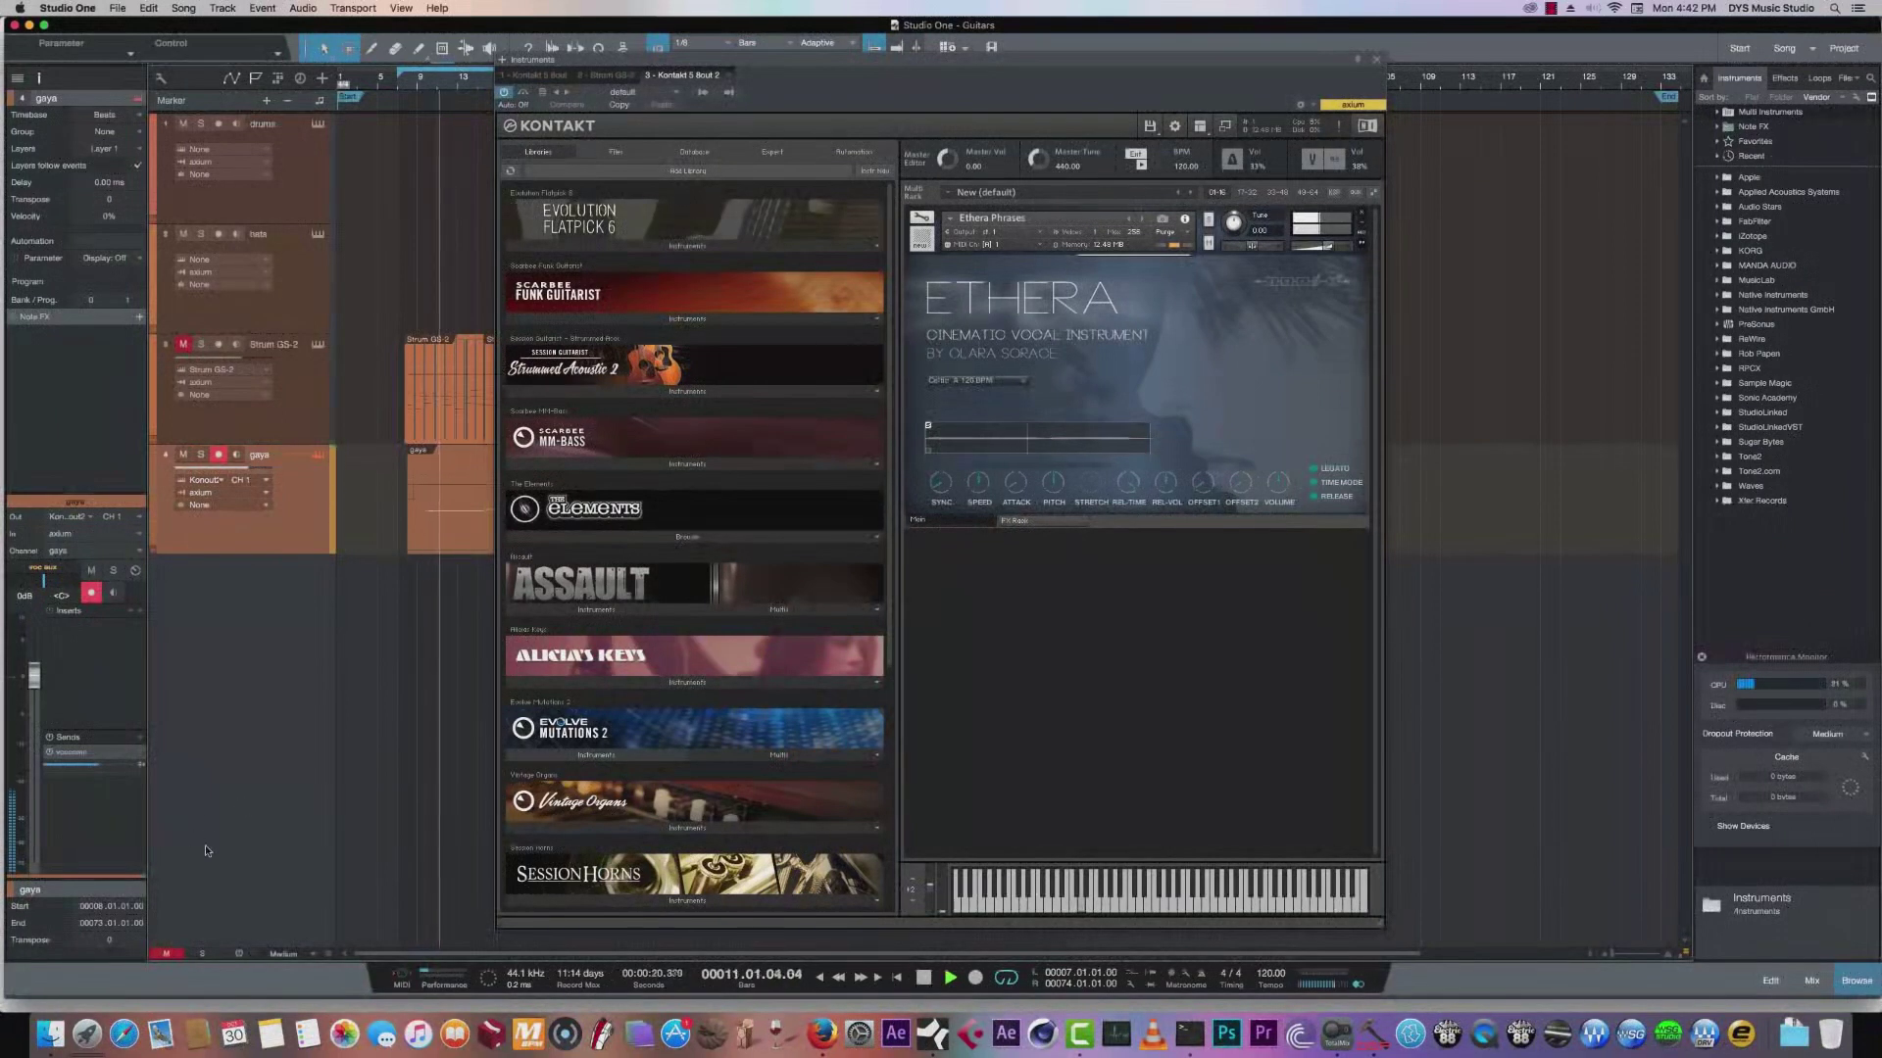
left_click(184, 345)
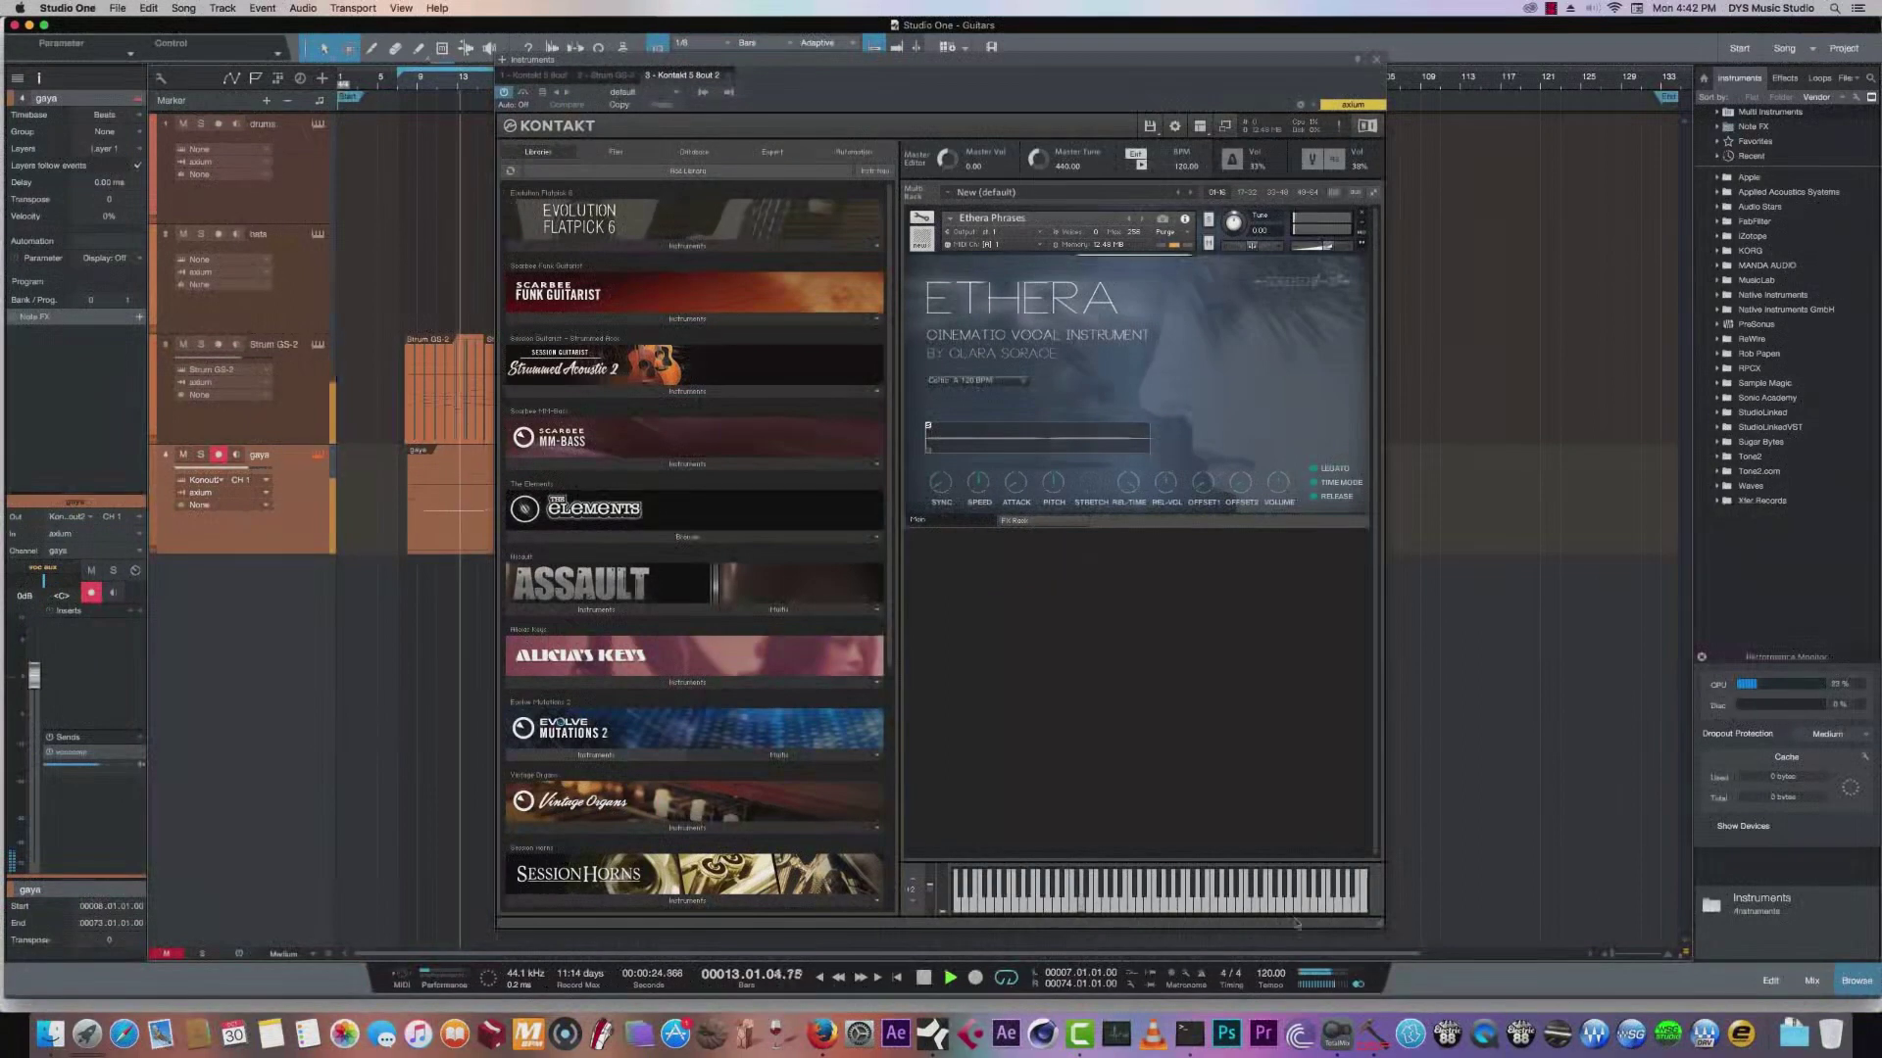
Close Kontakt to reveal the mixer, unmute the voc aux channel and mute Strum GS-2.
left_click(1813, 982)
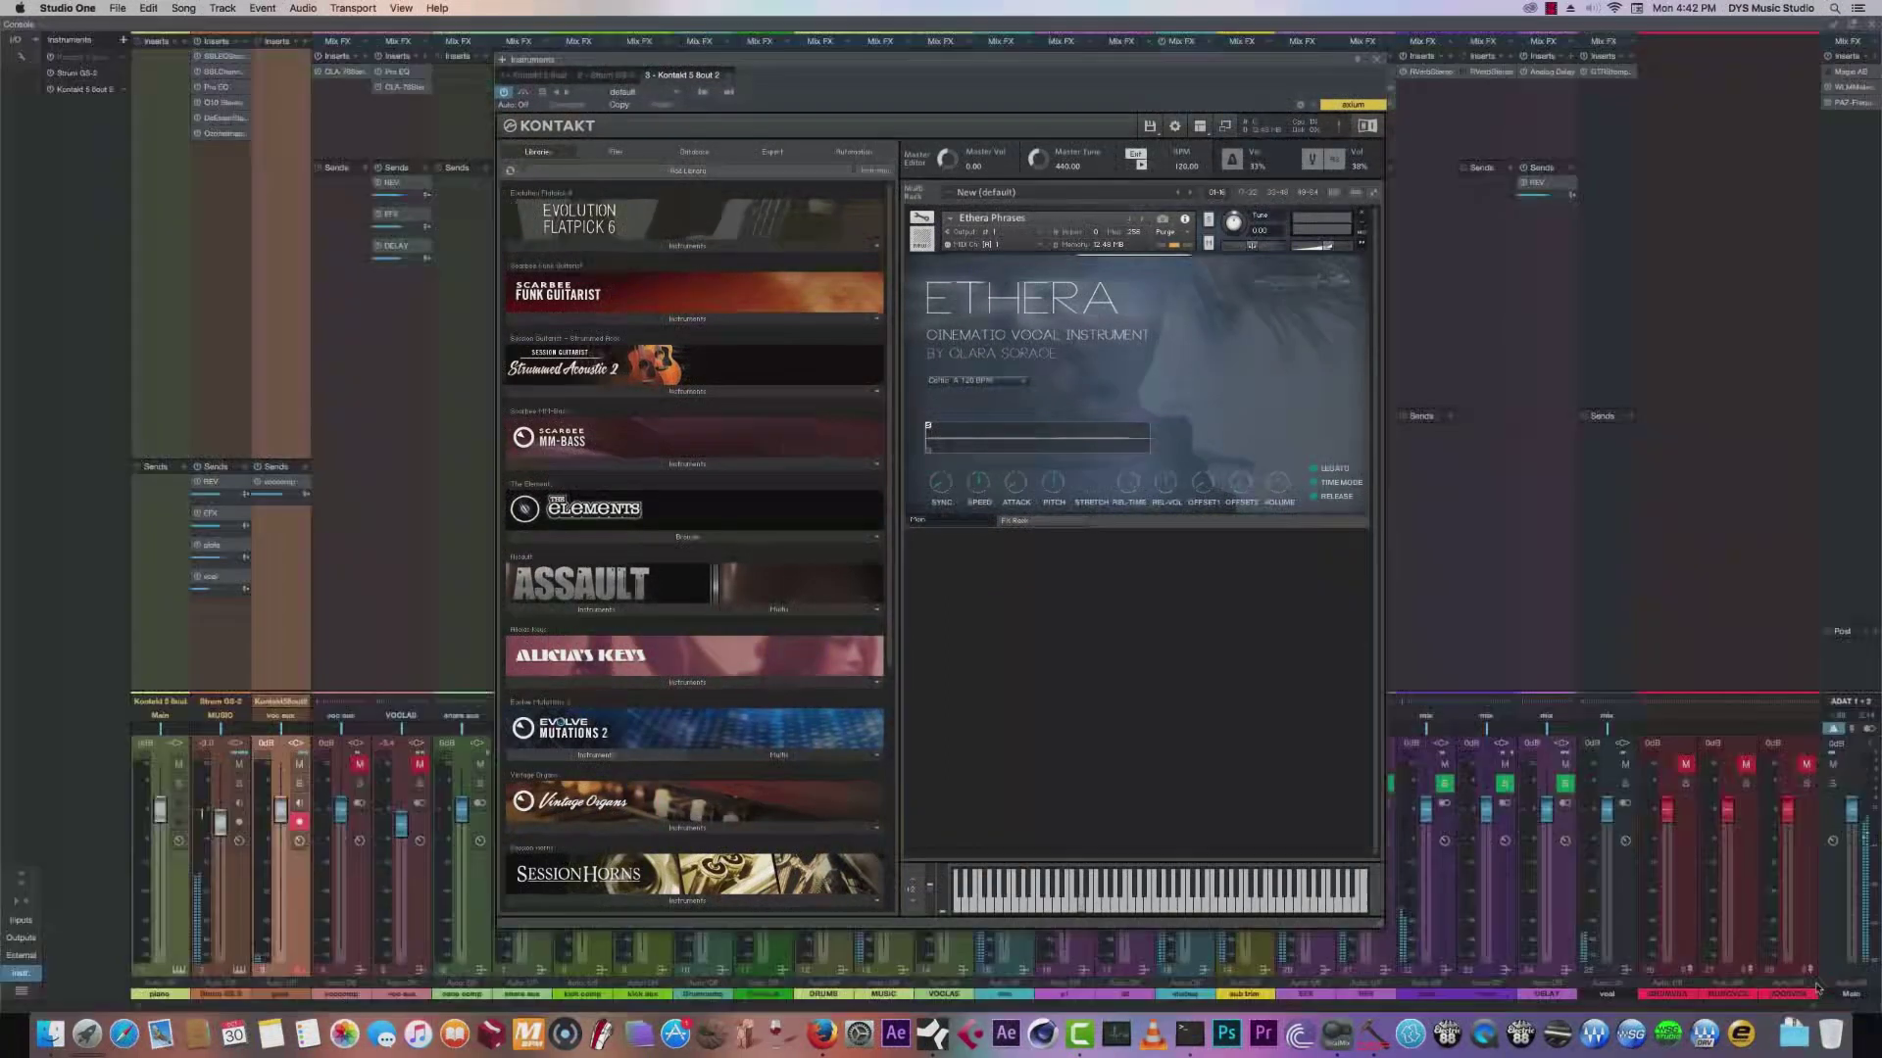
left_click(1375, 60)
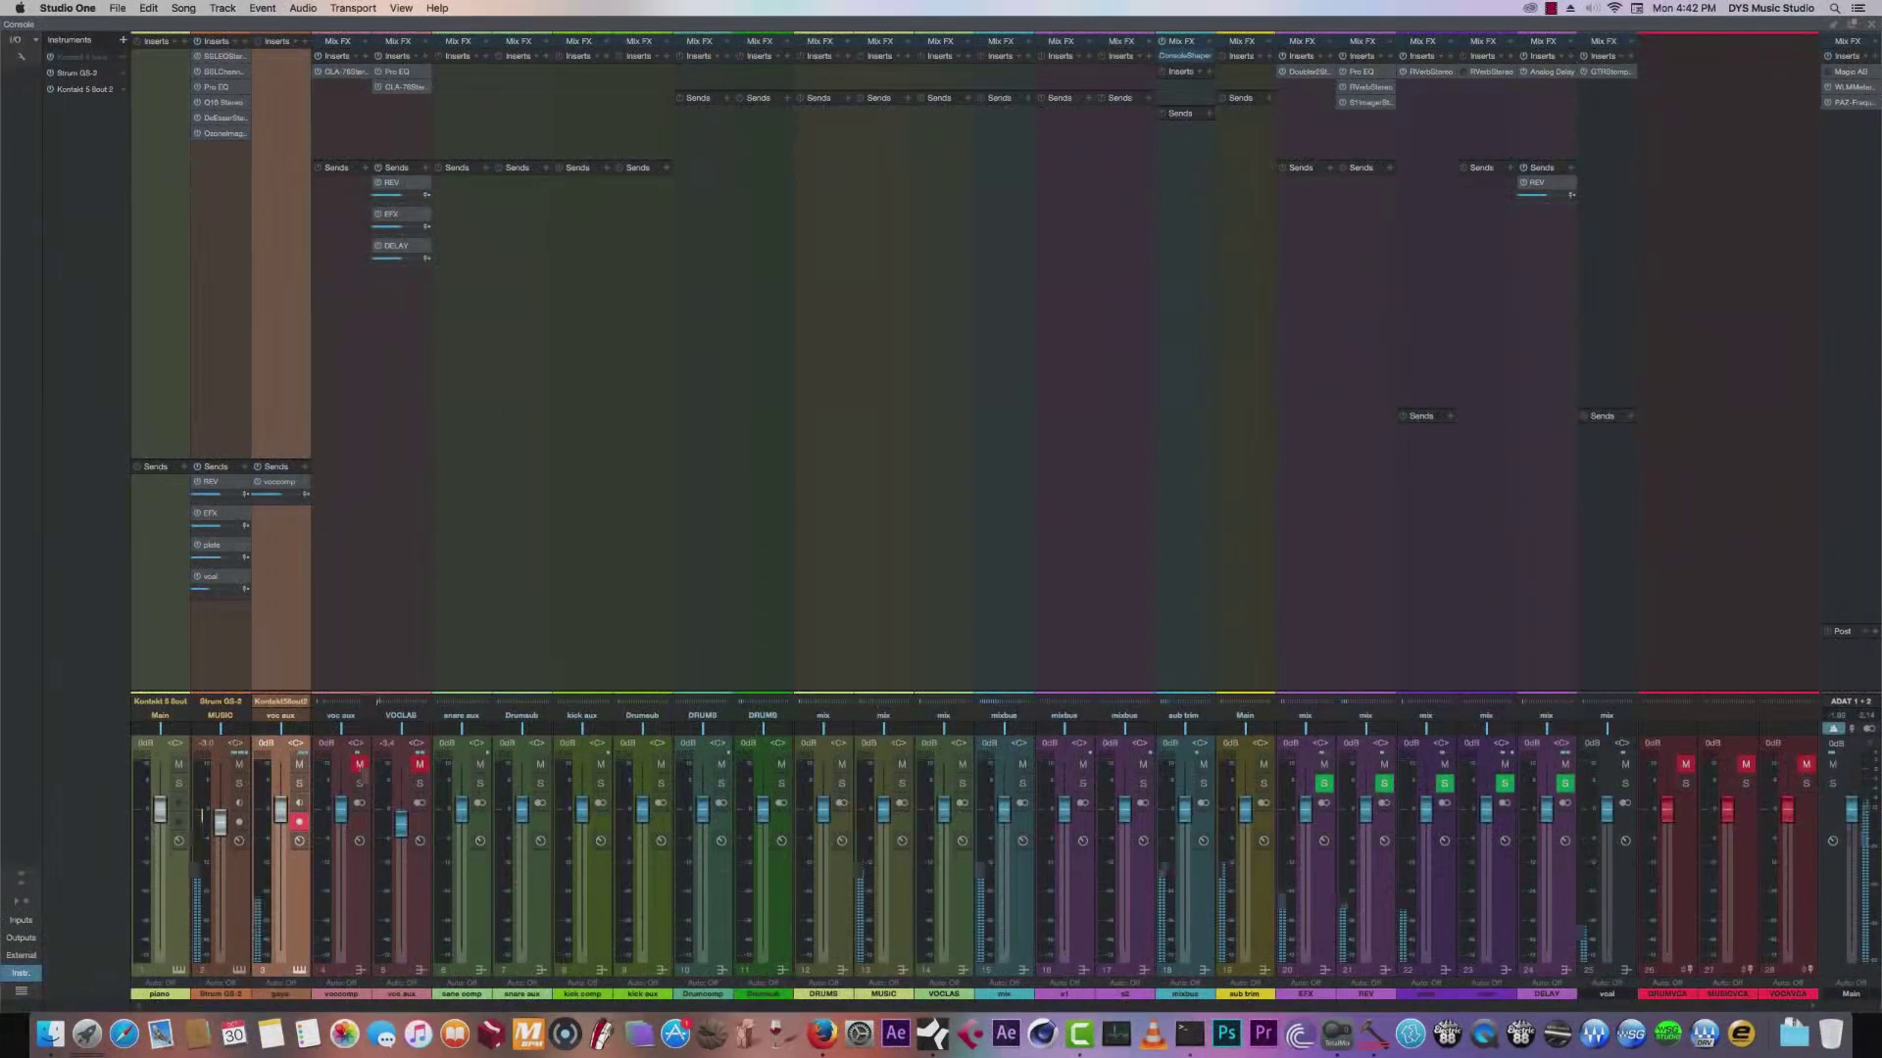
left_click(360, 764)
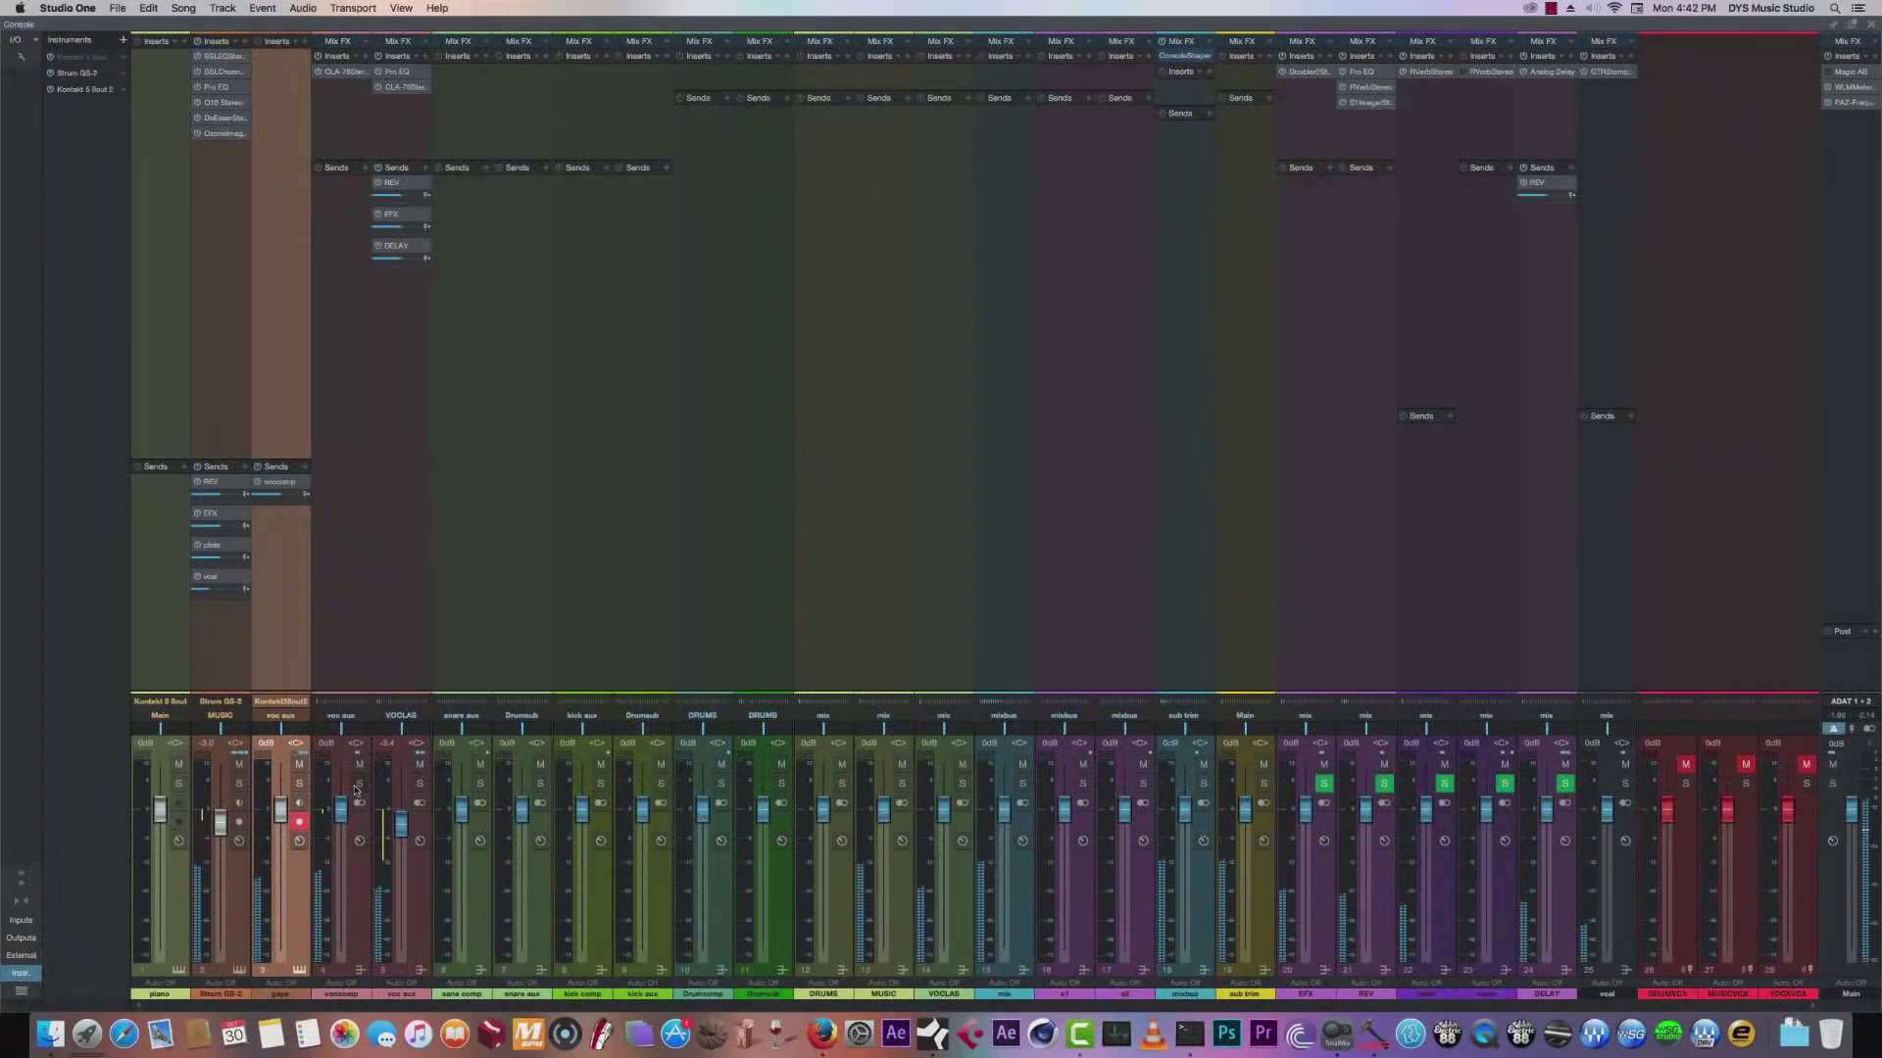
left_click(239, 765)
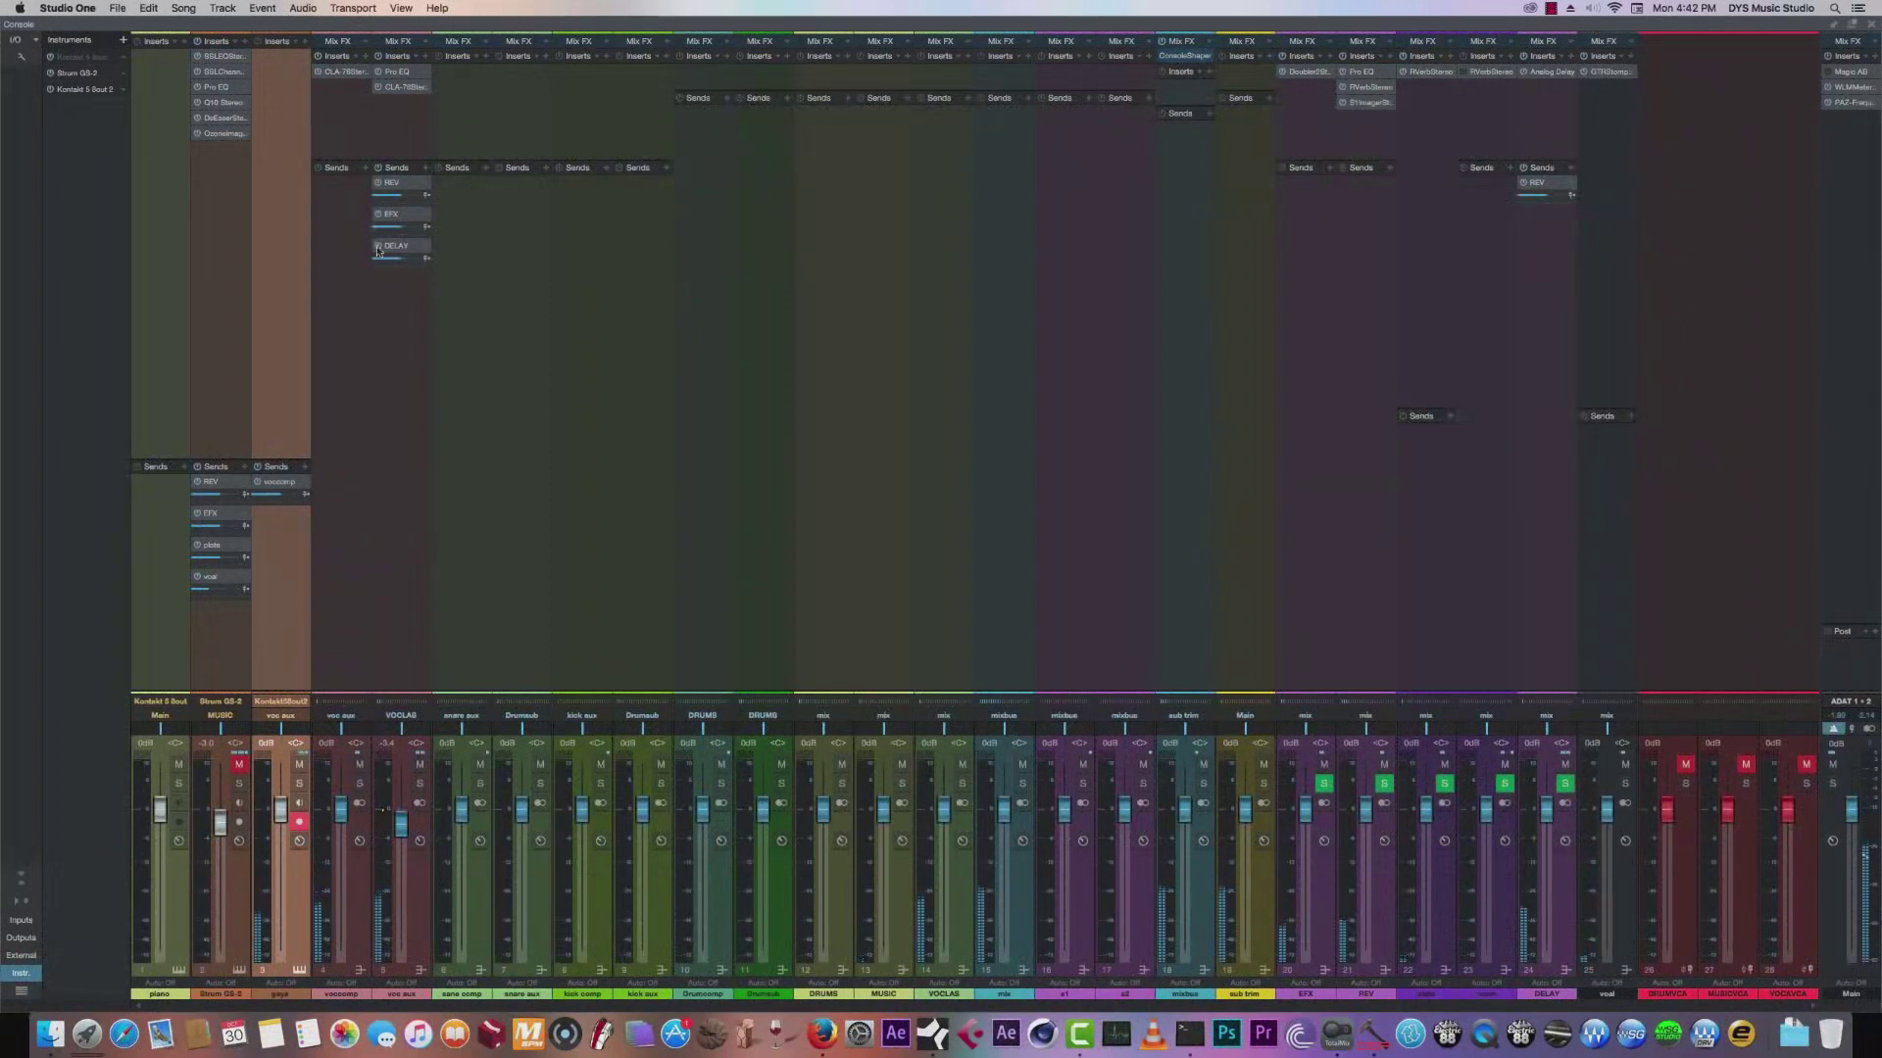
Open the voc aux Pro EQ and CLA-76 windows and arrange them side by side.
left_click(392, 71)
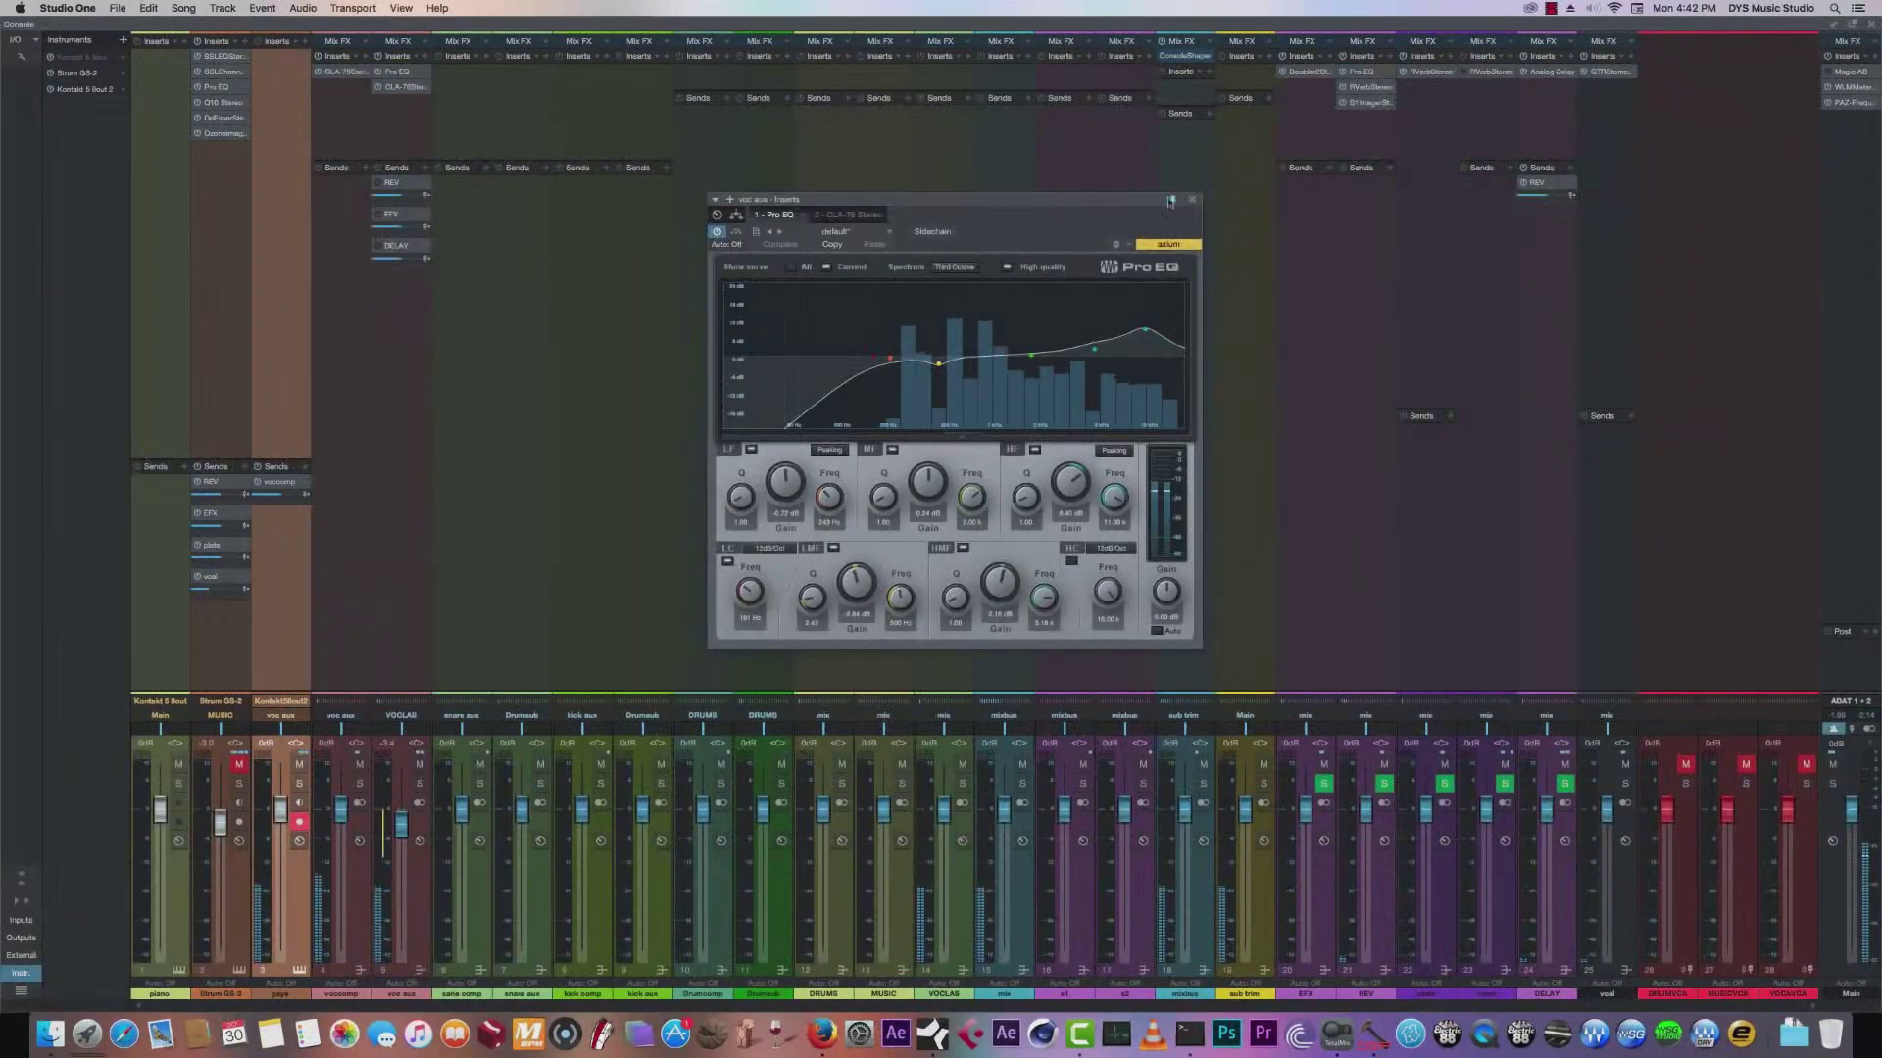
left_click(838, 215)
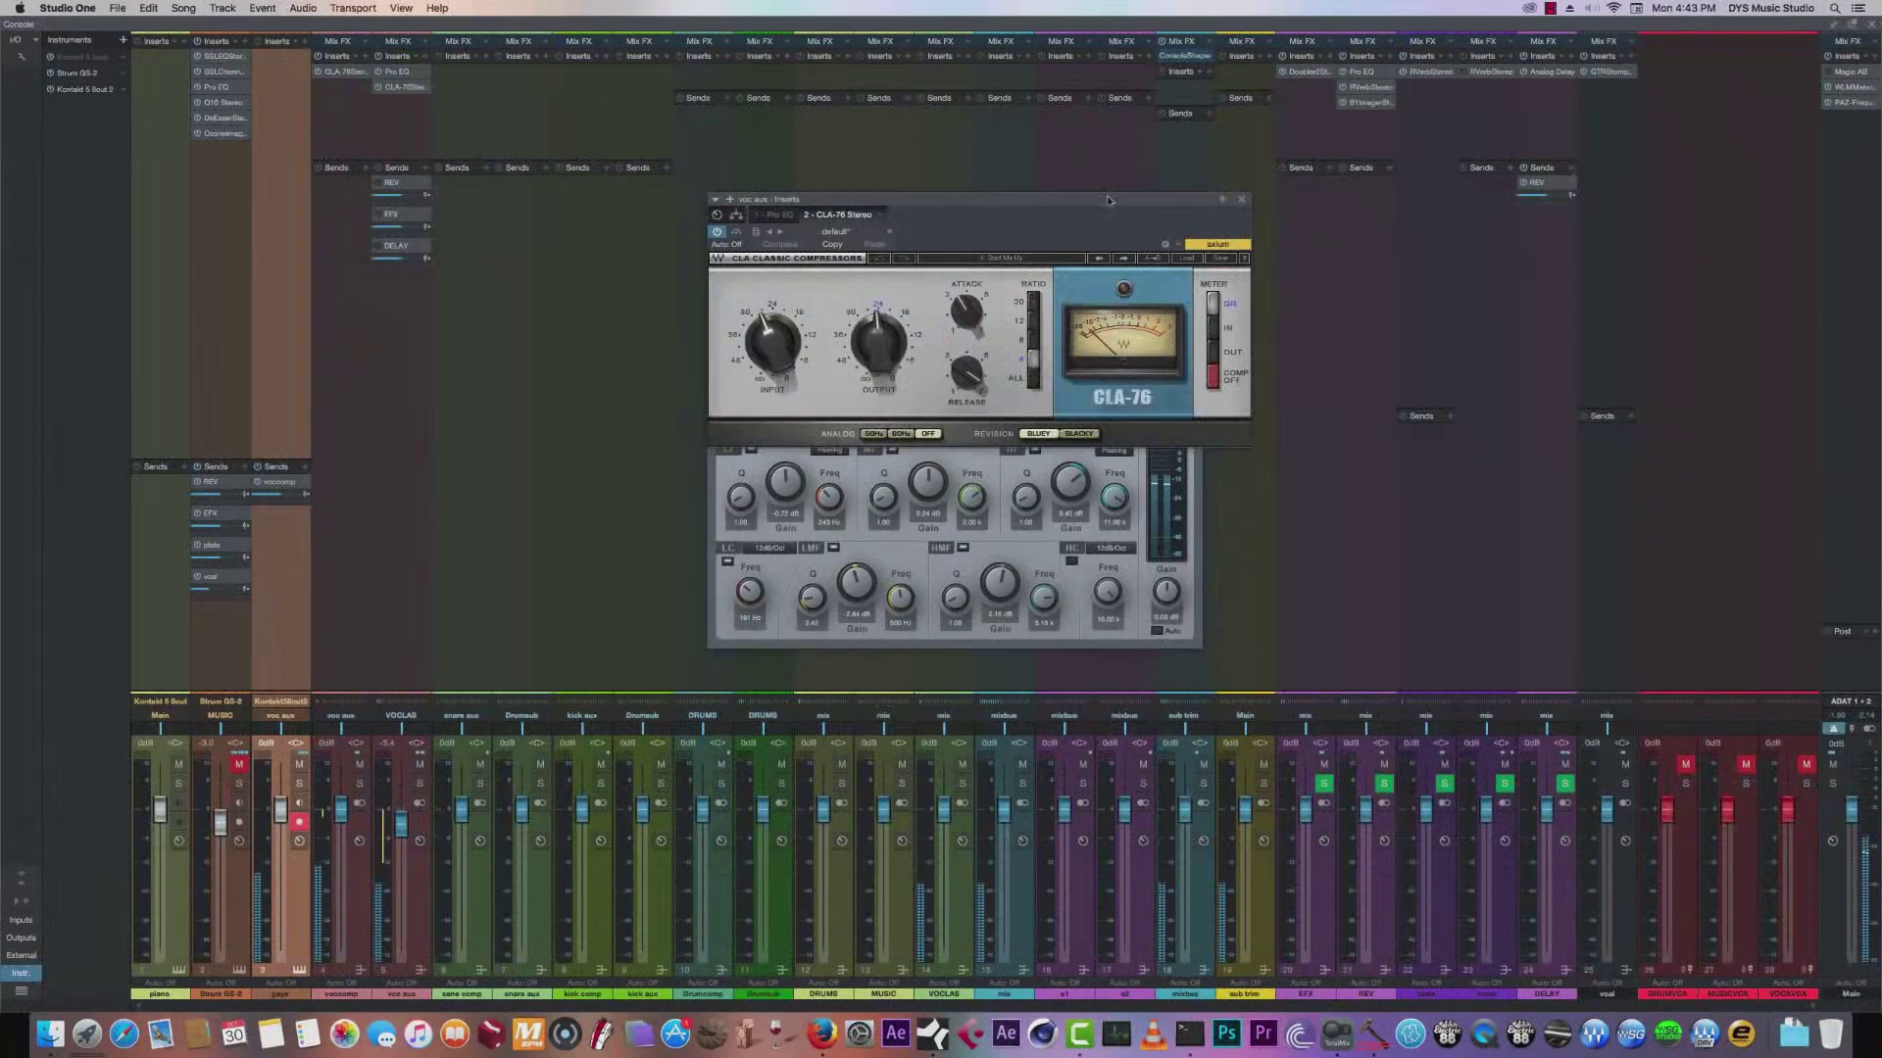
left_click_drag(1100, 194, 1543, 248)
left_click_drag(1092, 200, 890, 193)
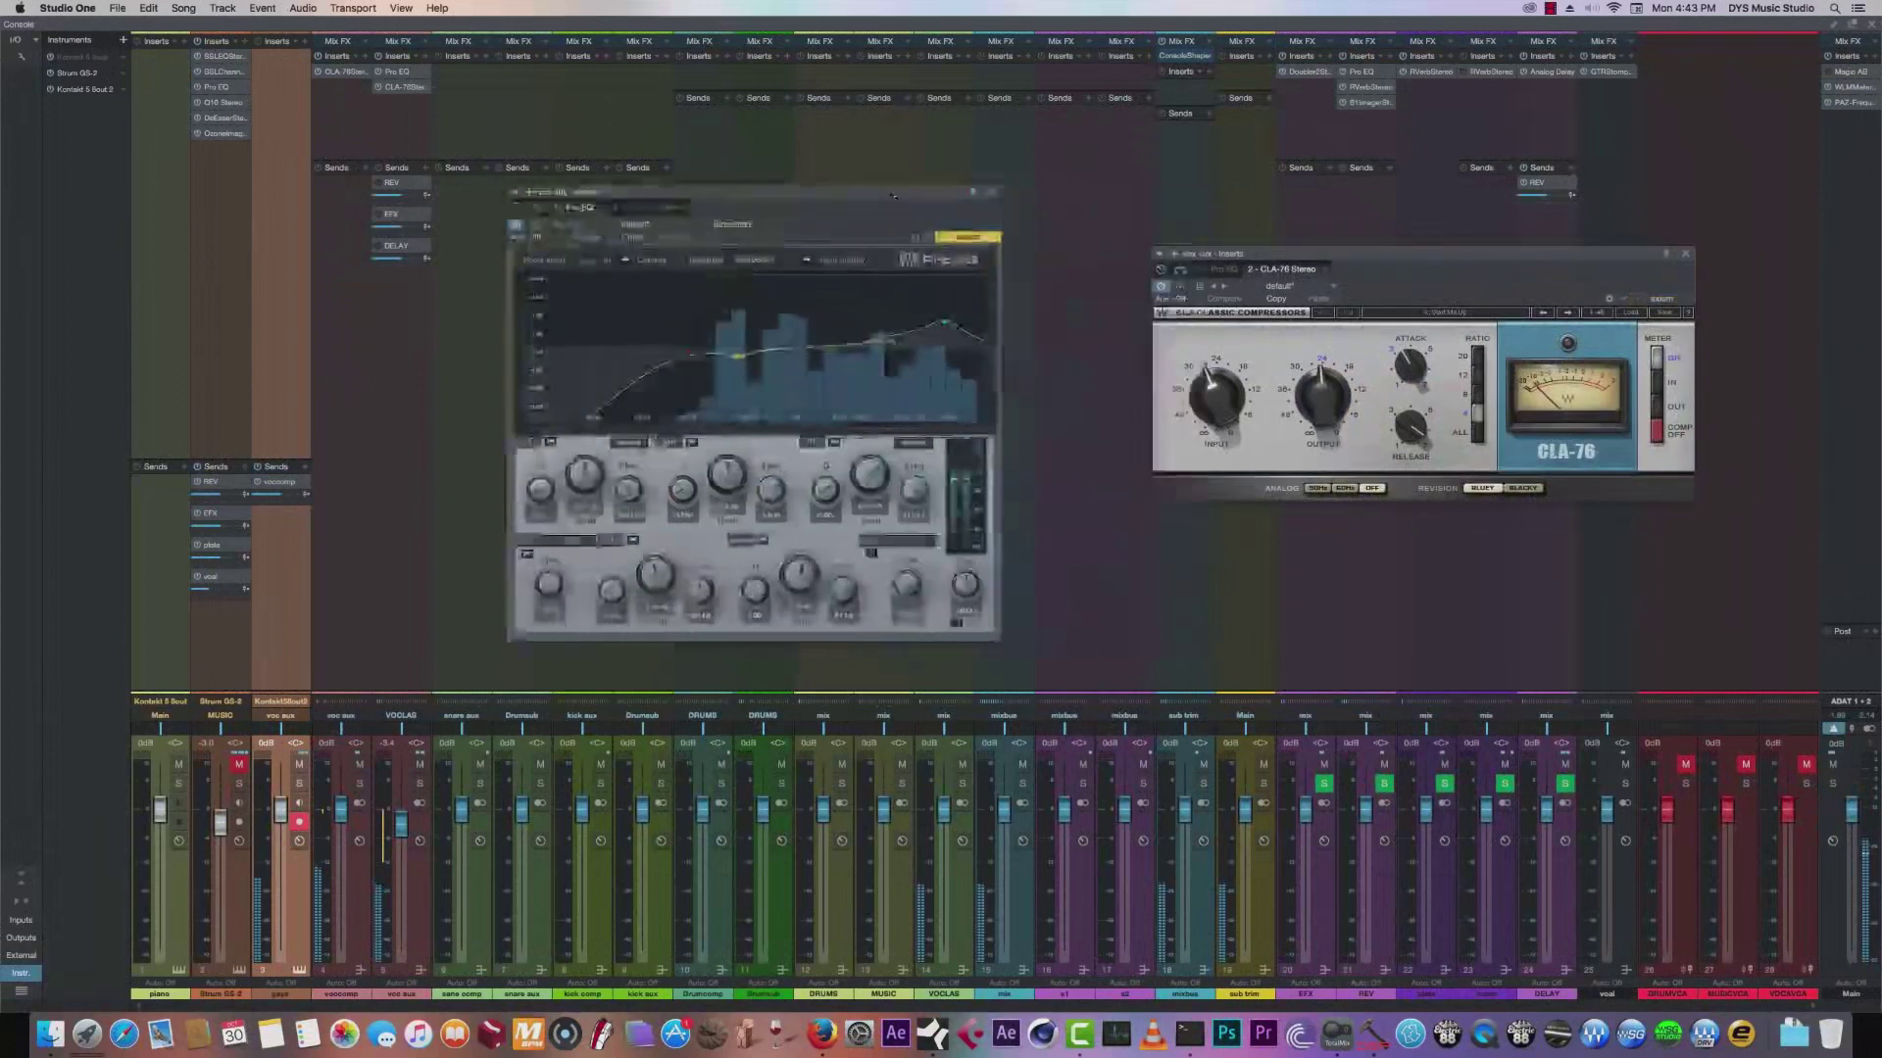
left_click(1674, 266)
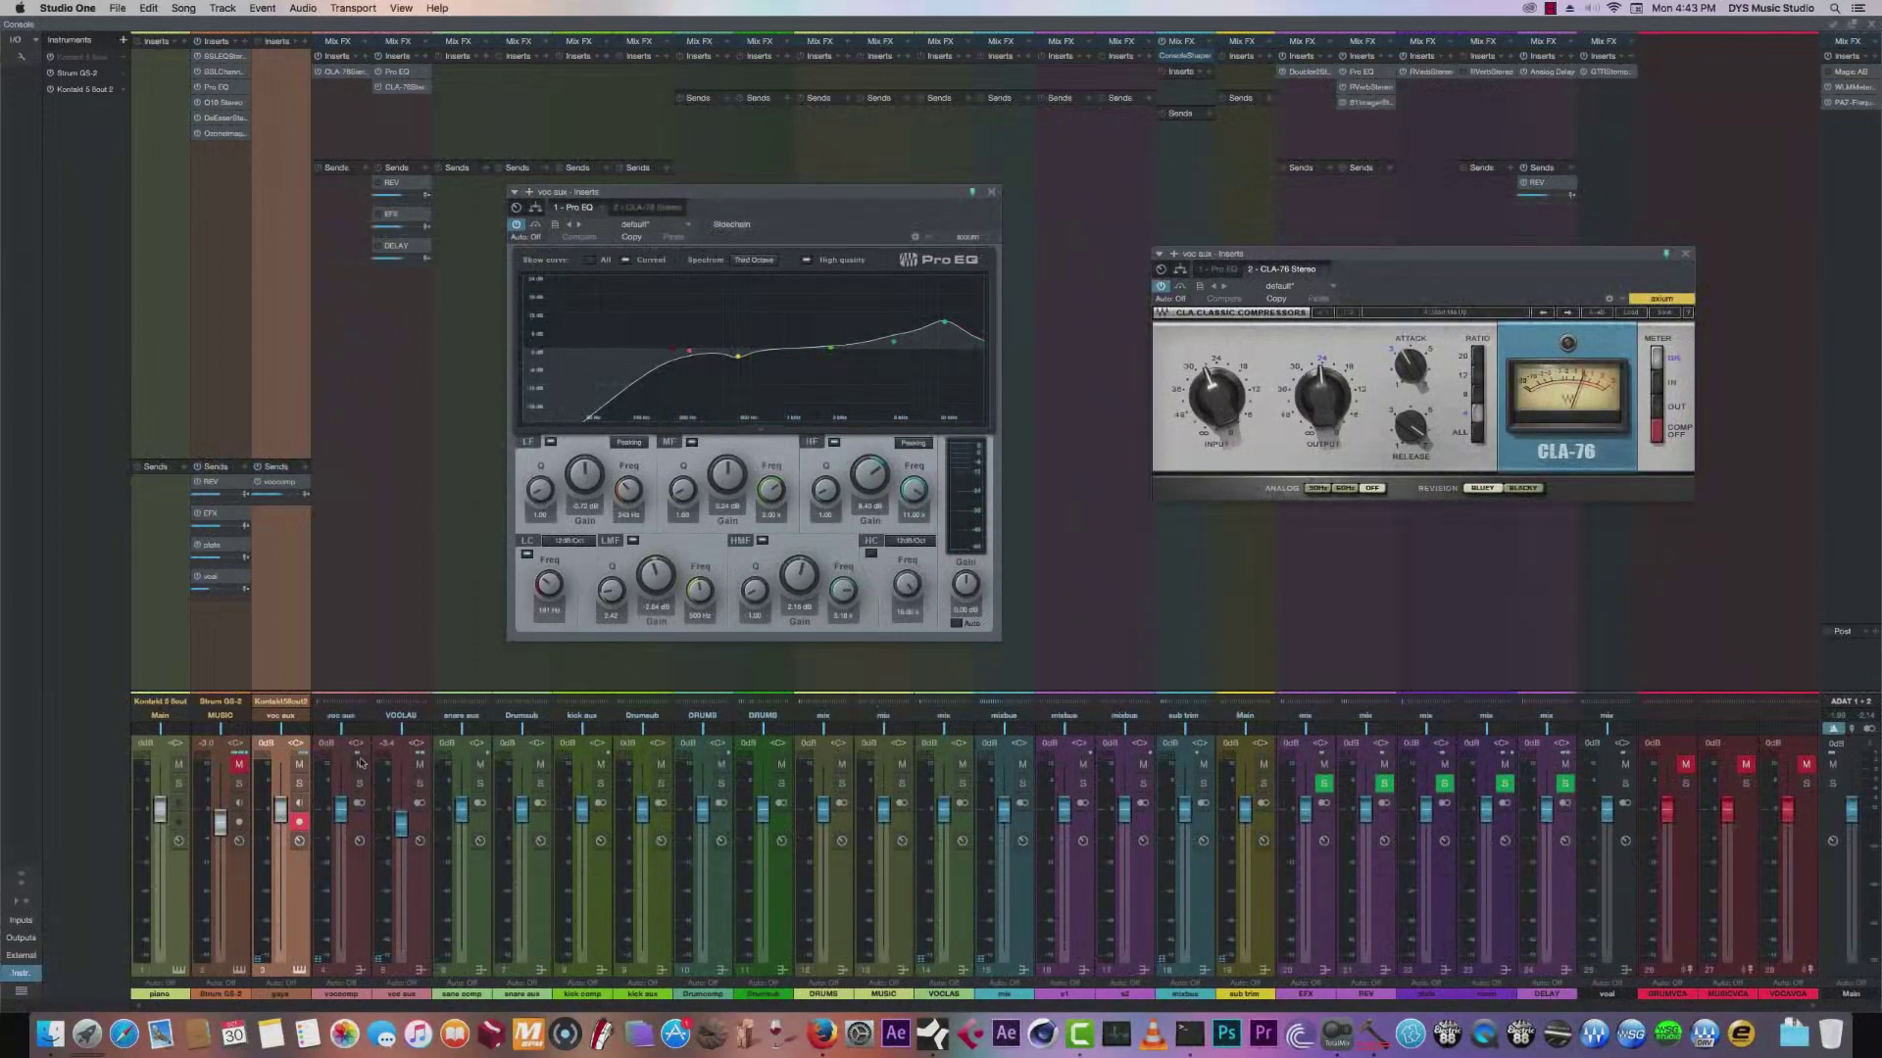
Start song playback from the arrangement and return to the mixer console.
left_click(1873, 26)
key("space")
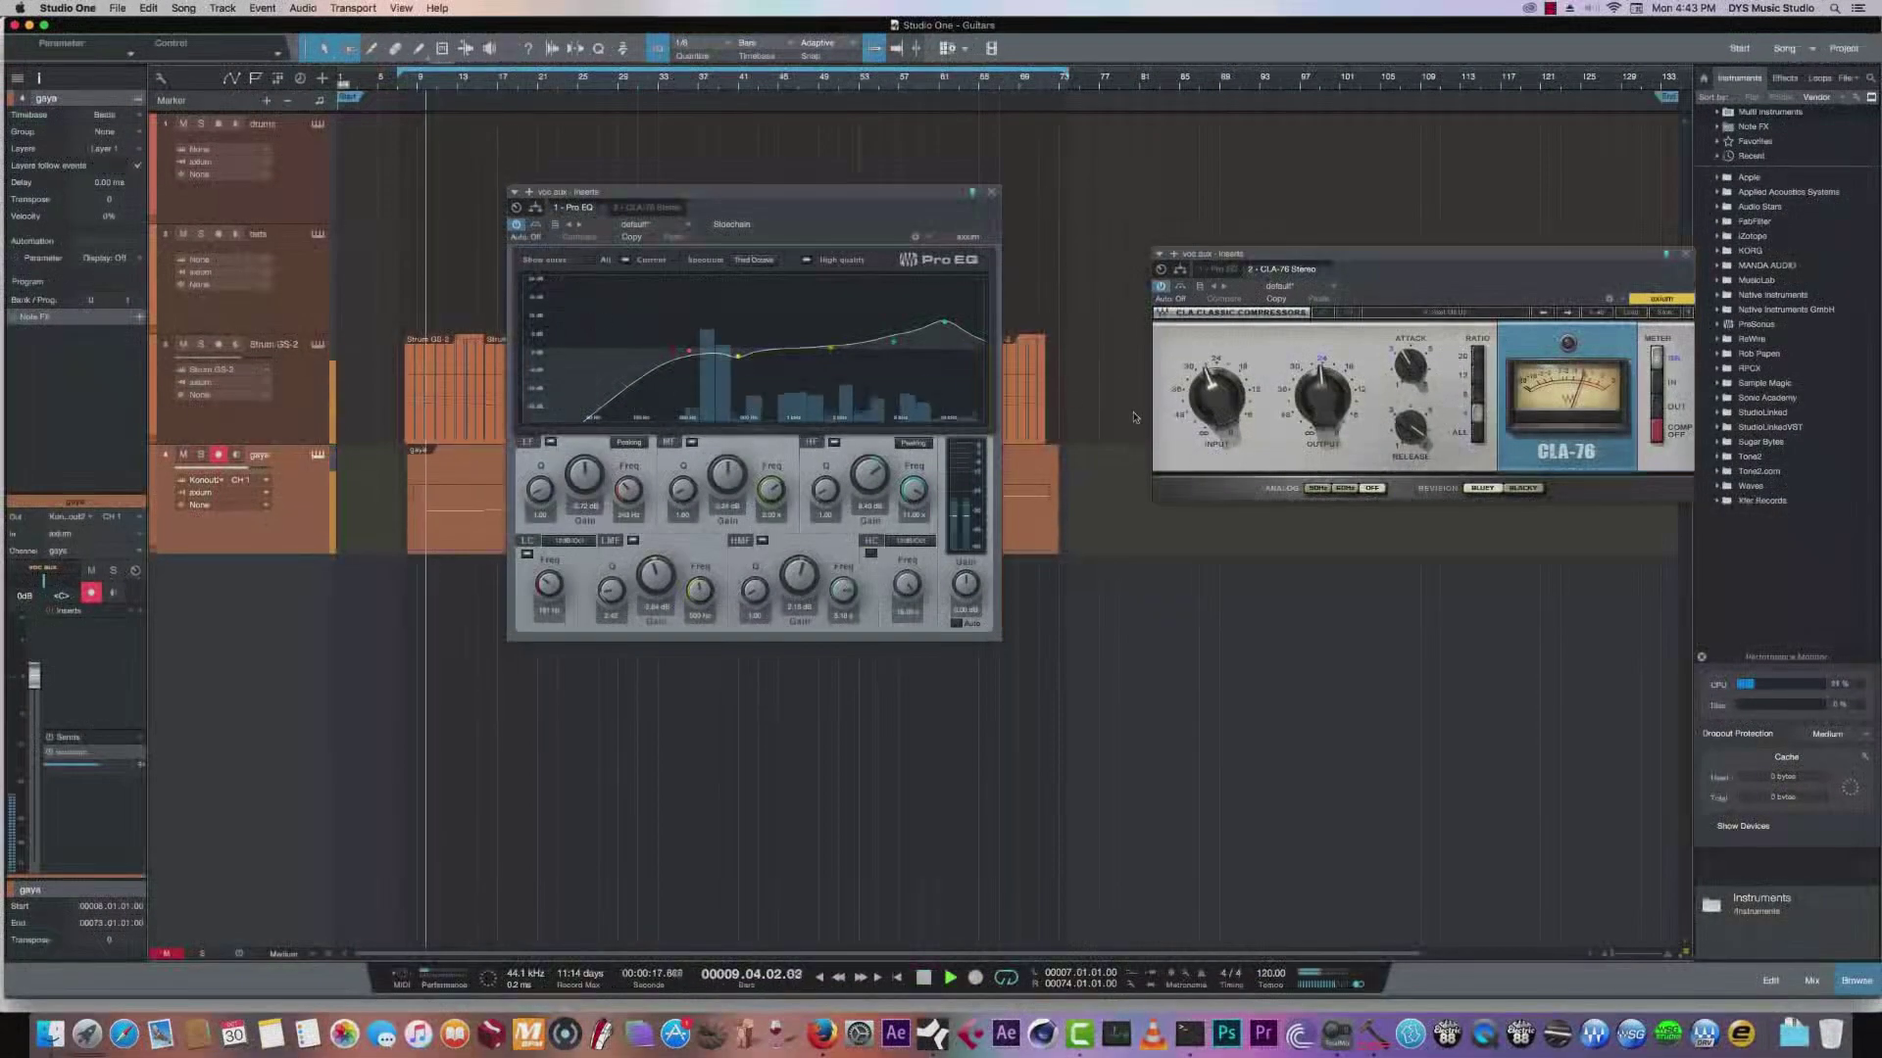
left_click(1811, 982)
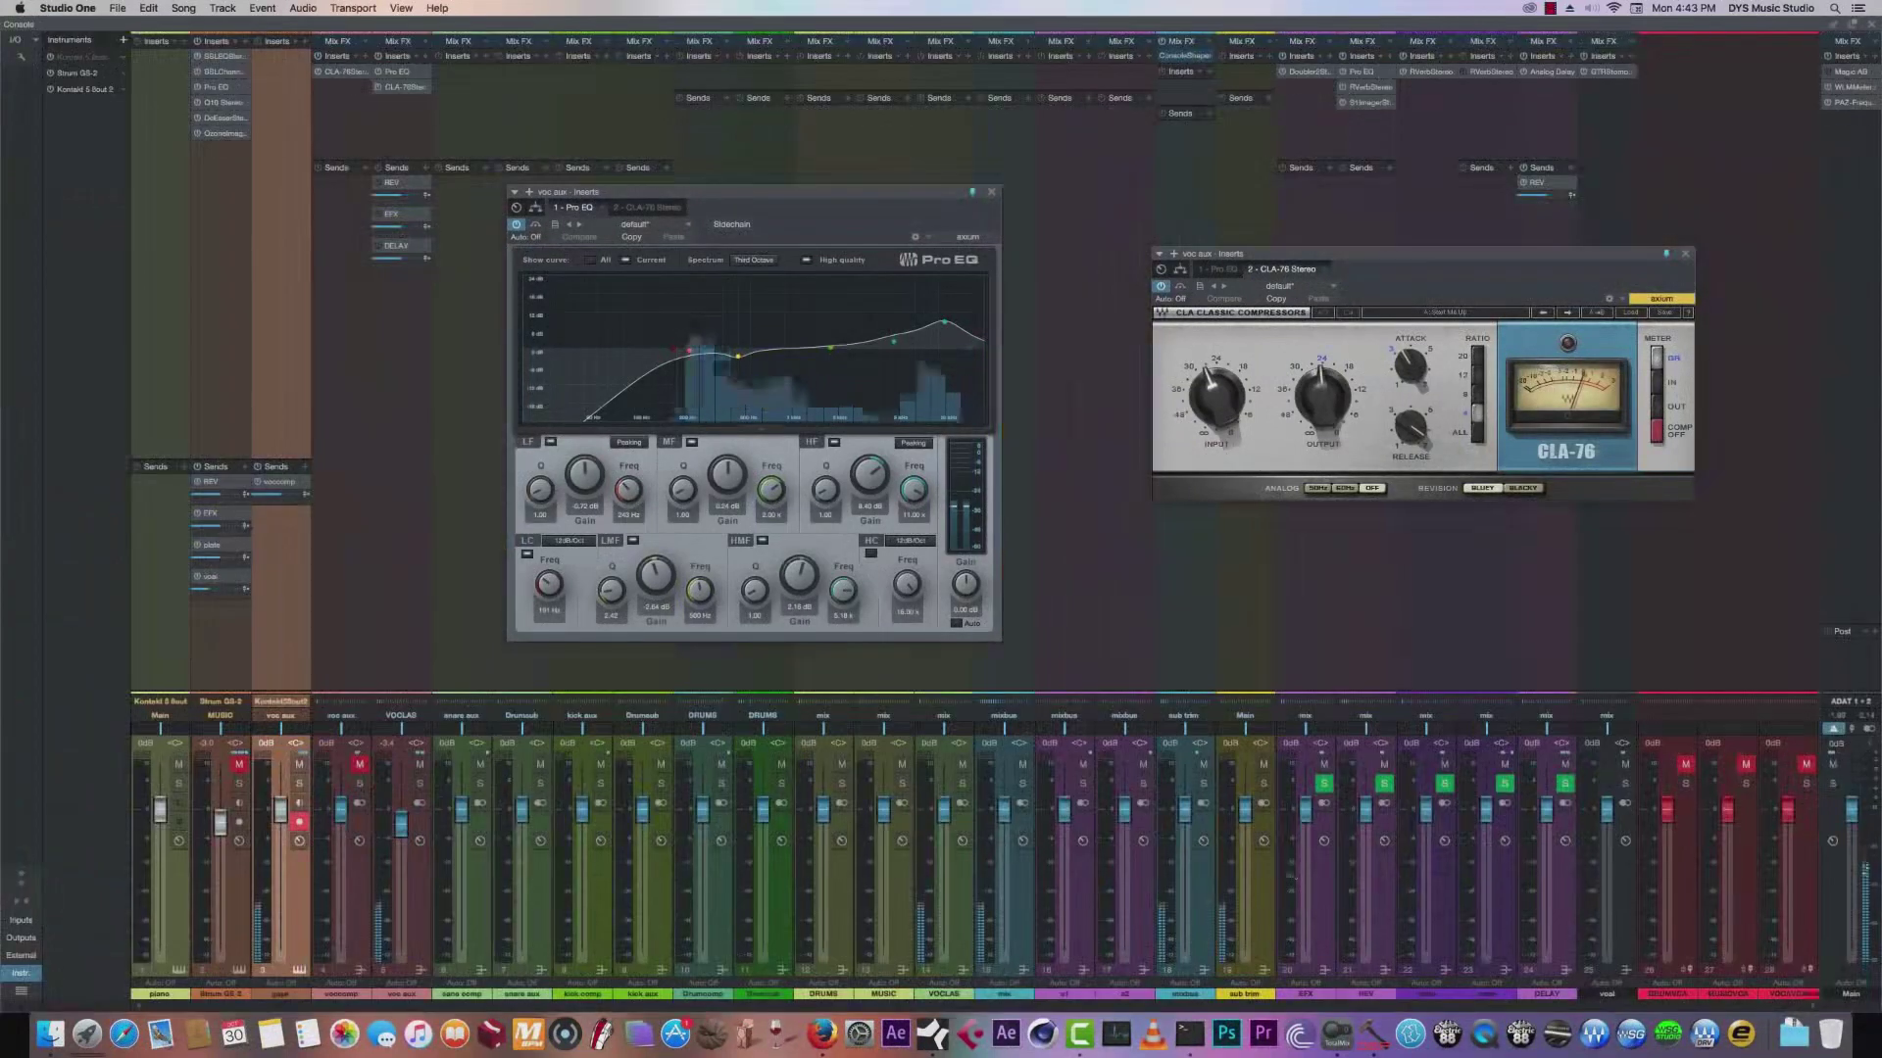
With the song playing, unmute the voccomp channel and close its CLA-76 window.
left_click(342, 73)
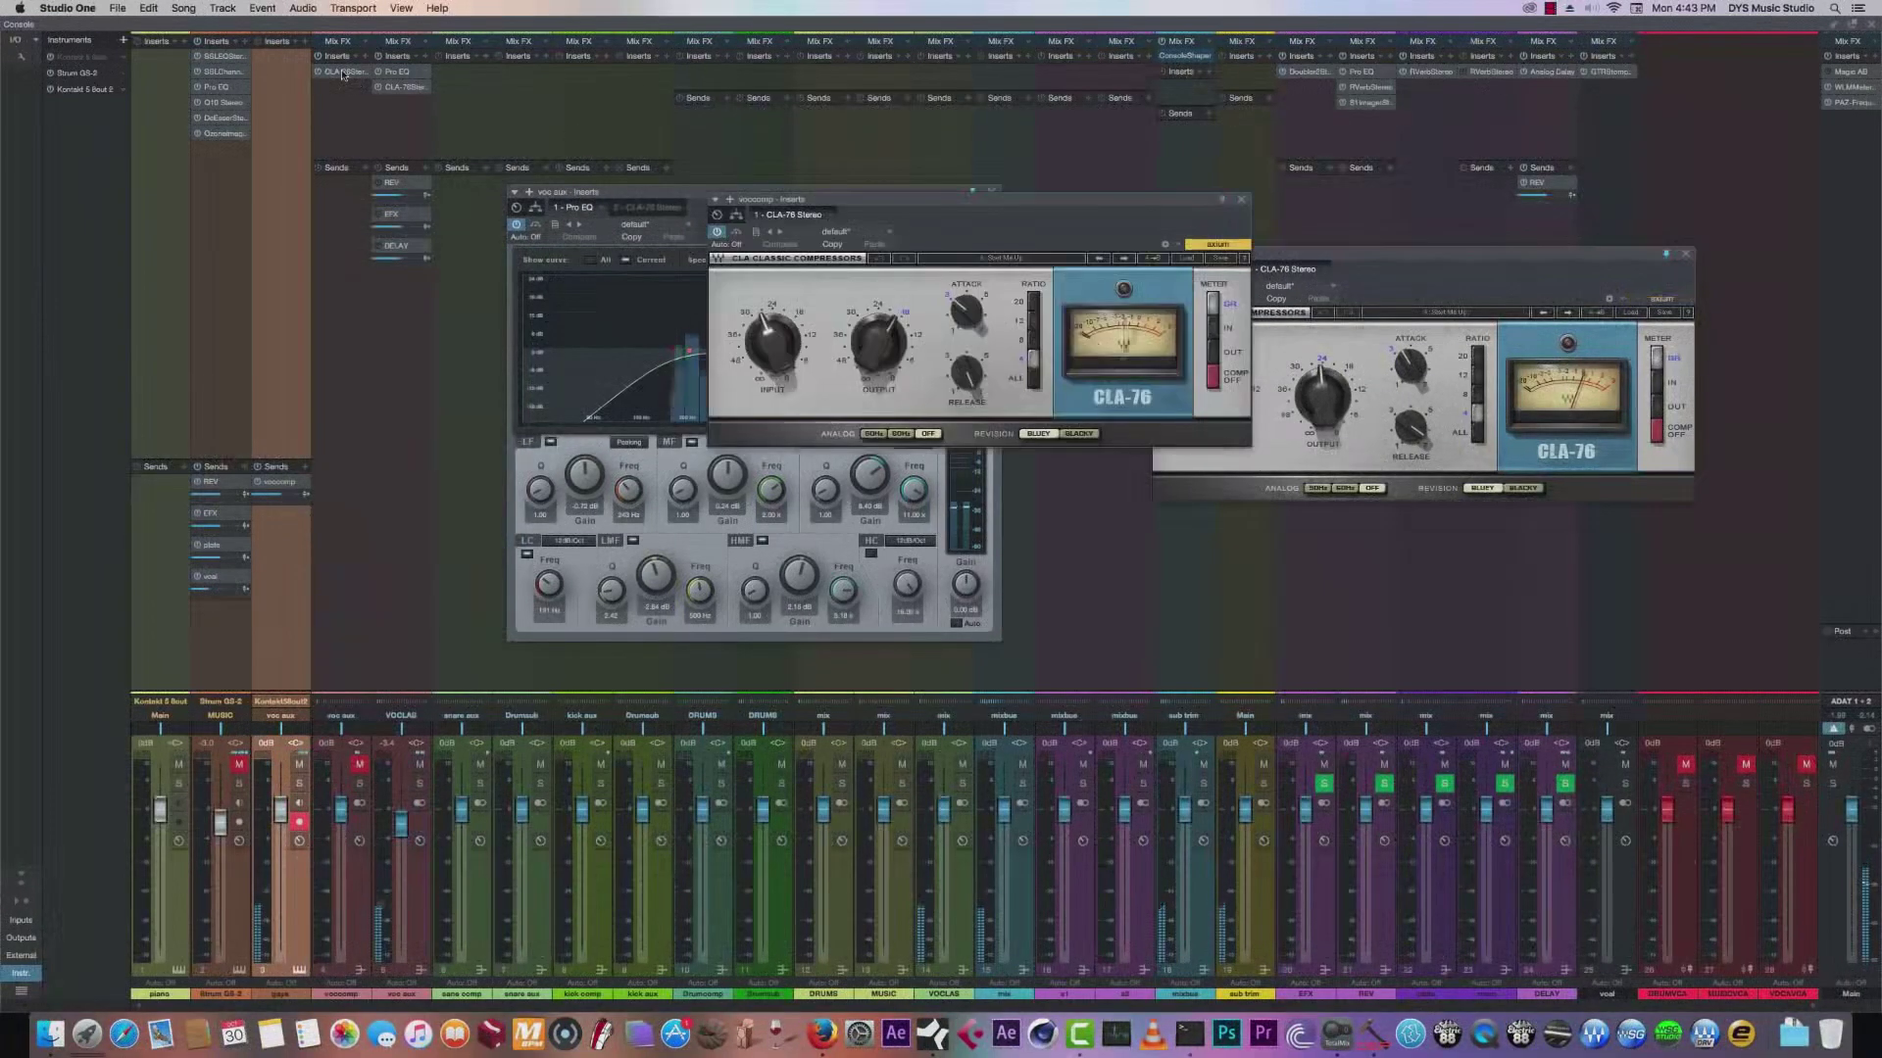
left_click_drag(1048, 198, 308, 81)
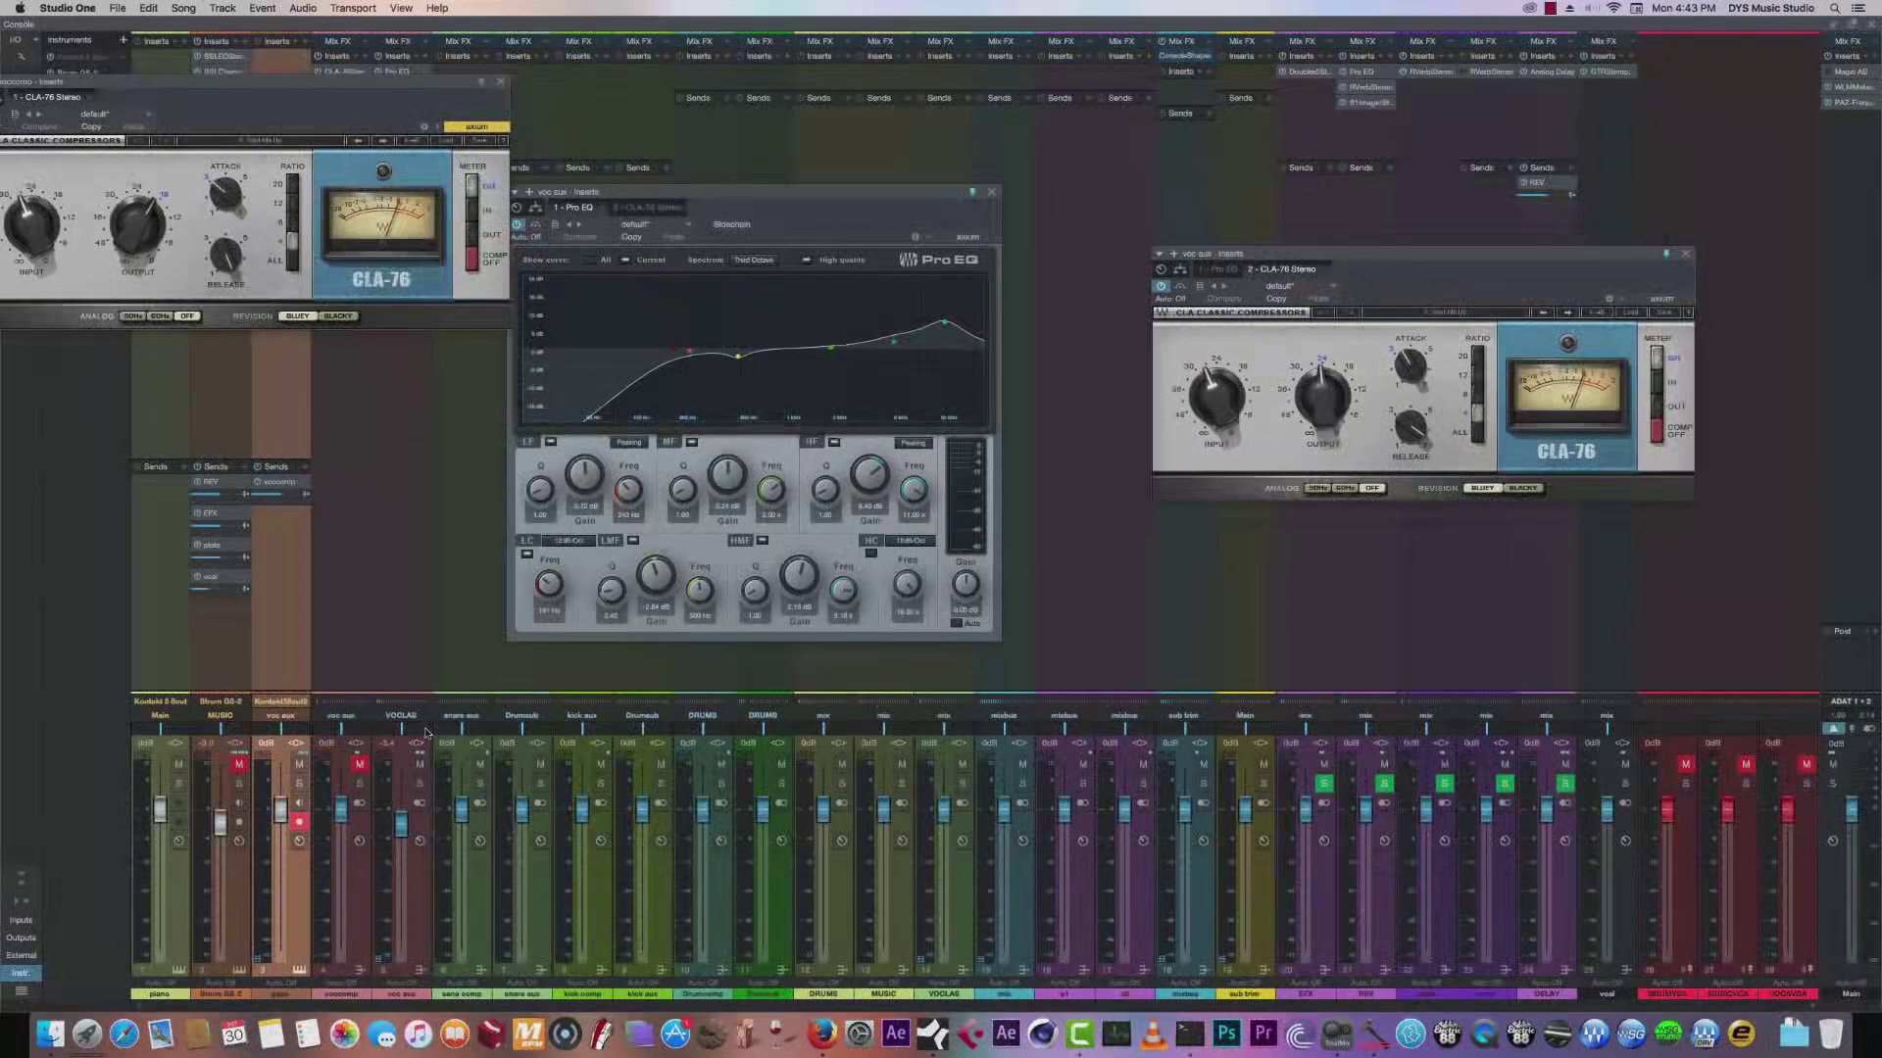
key("space")
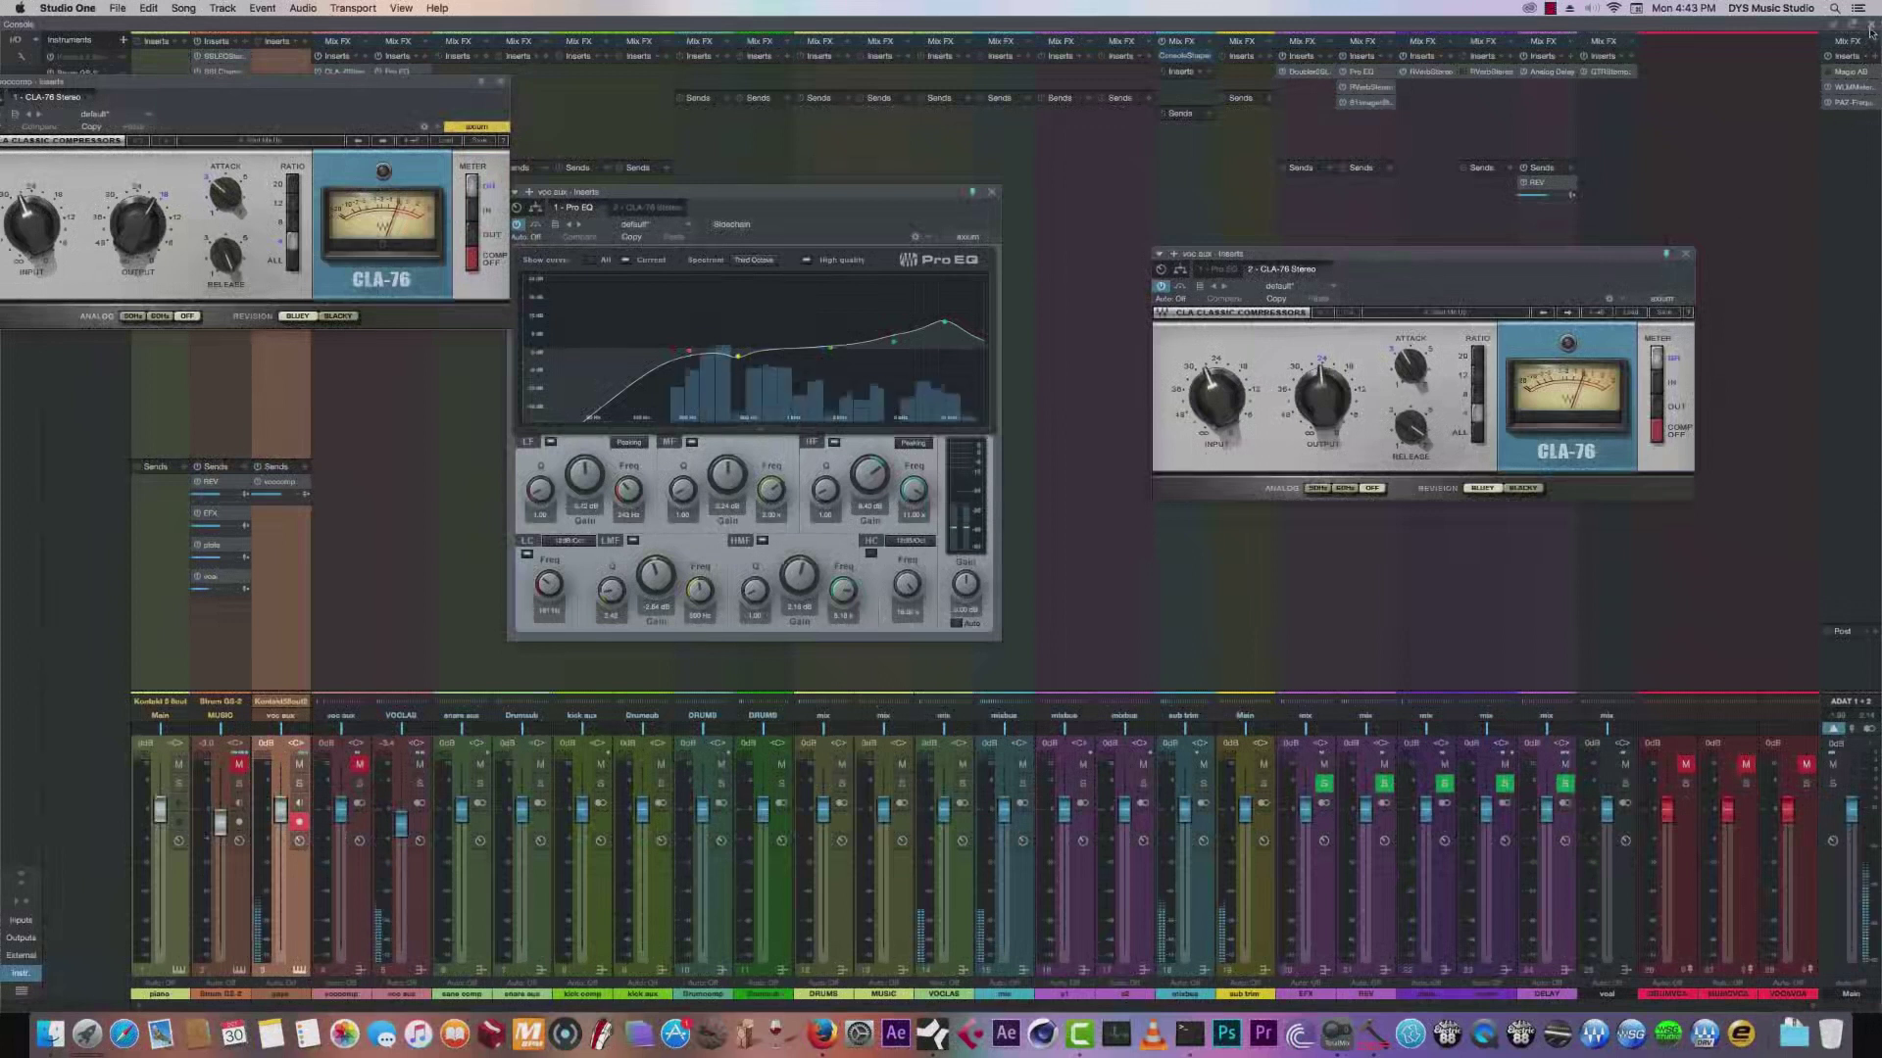
left_click(360, 765)
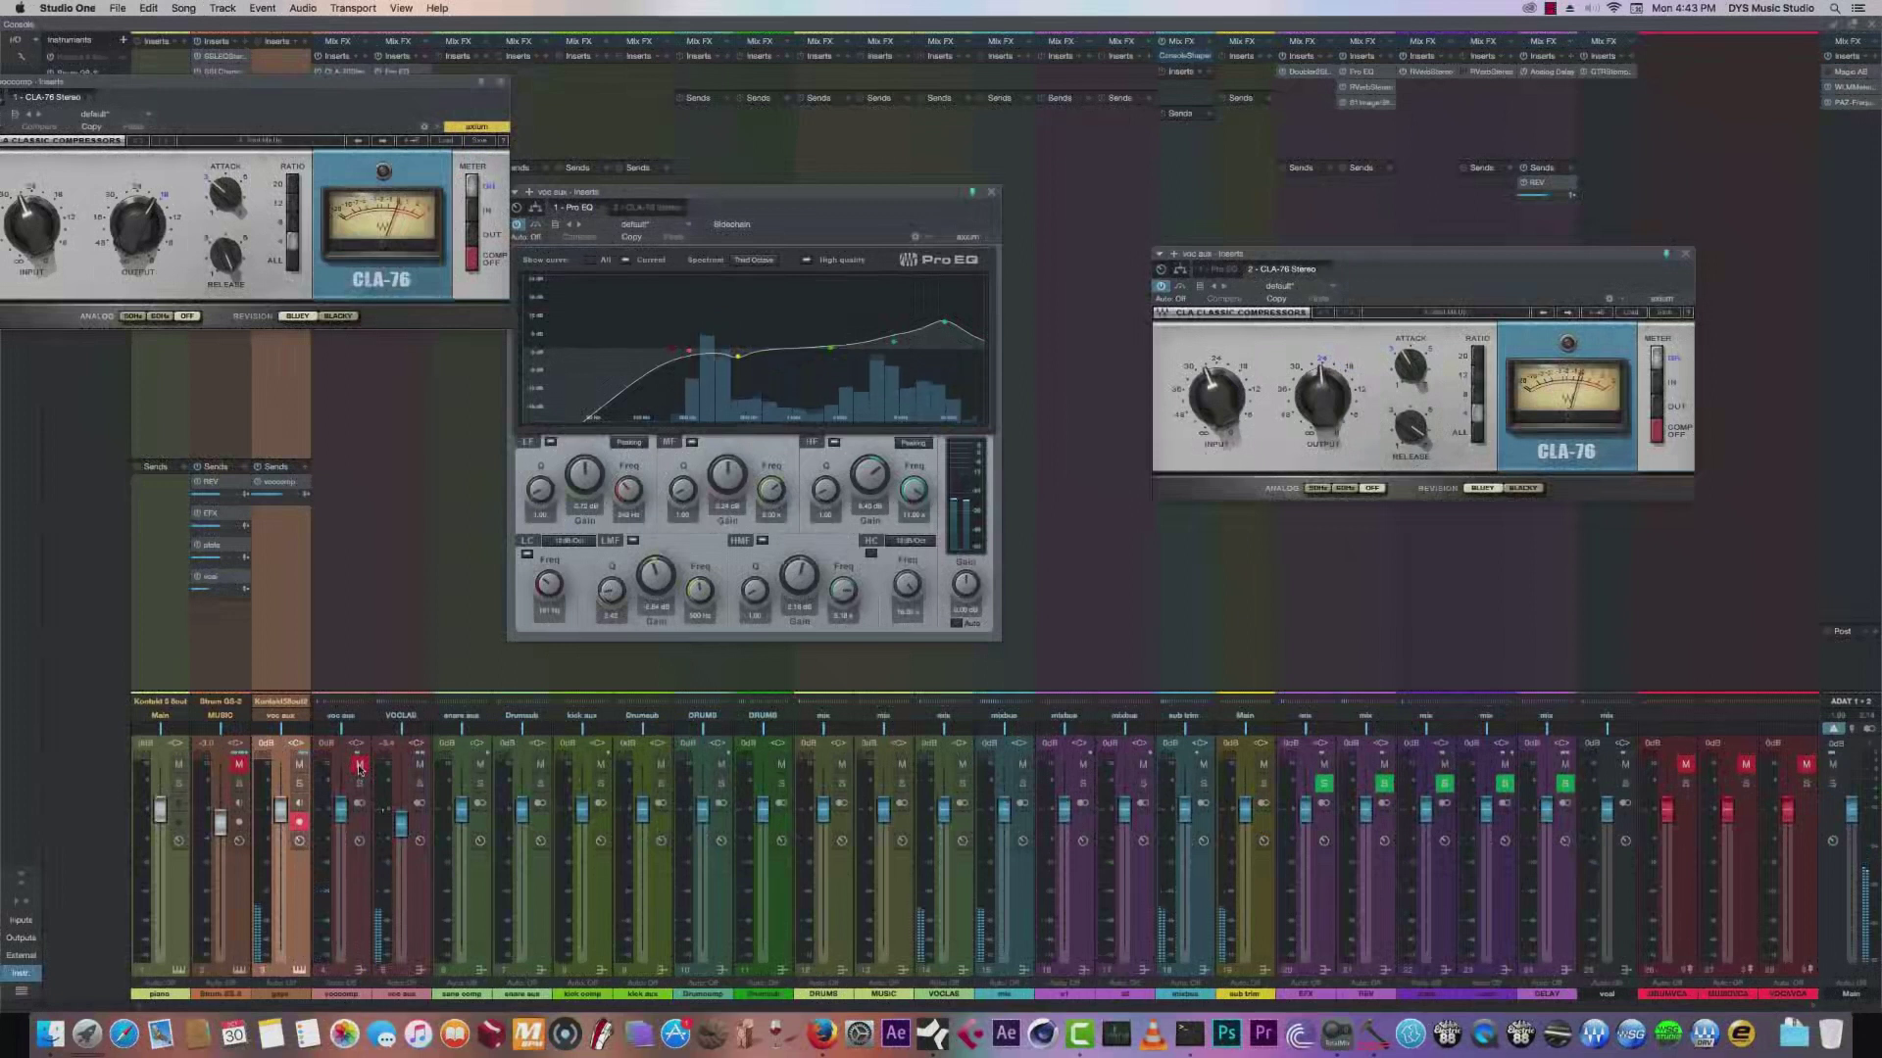
left_click(500, 85)
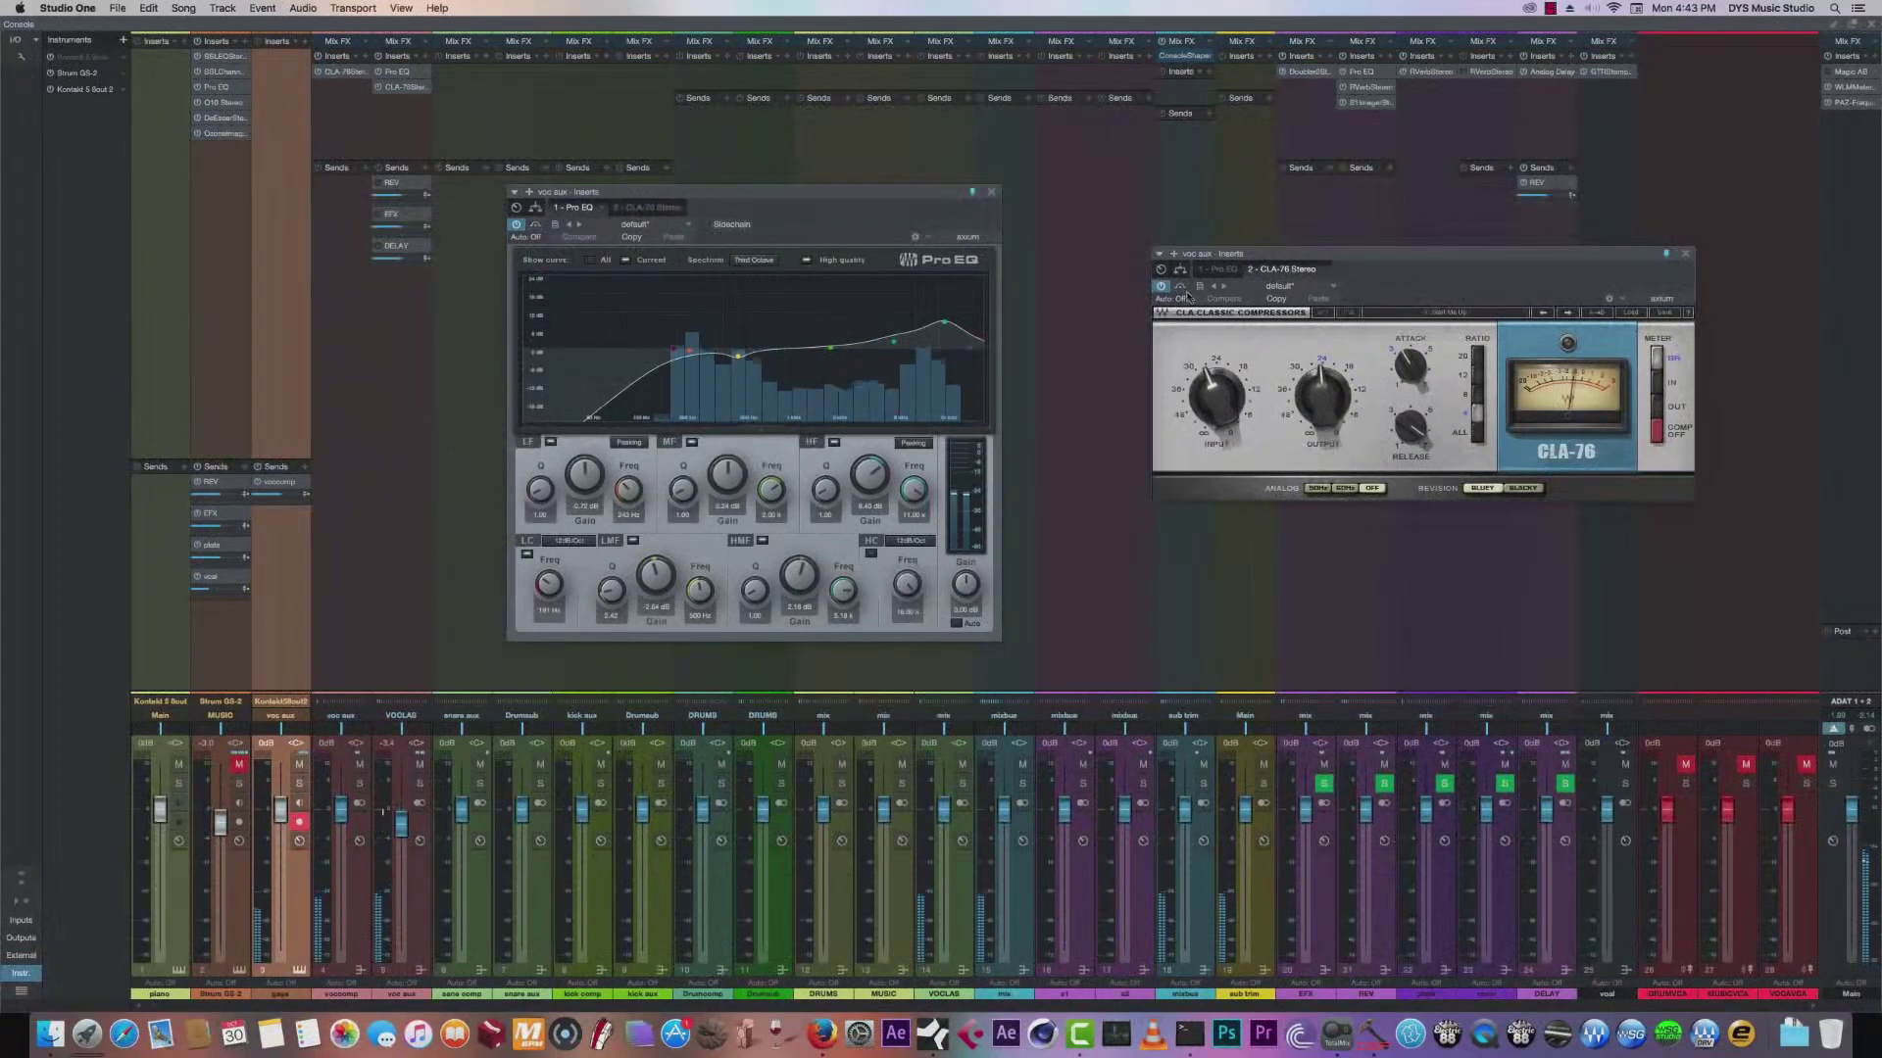
Bypass the voc aux CLA-76 and Pro EQ, then close both windows in the arrangement.
left_click(536, 225)
left_click(536, 224)
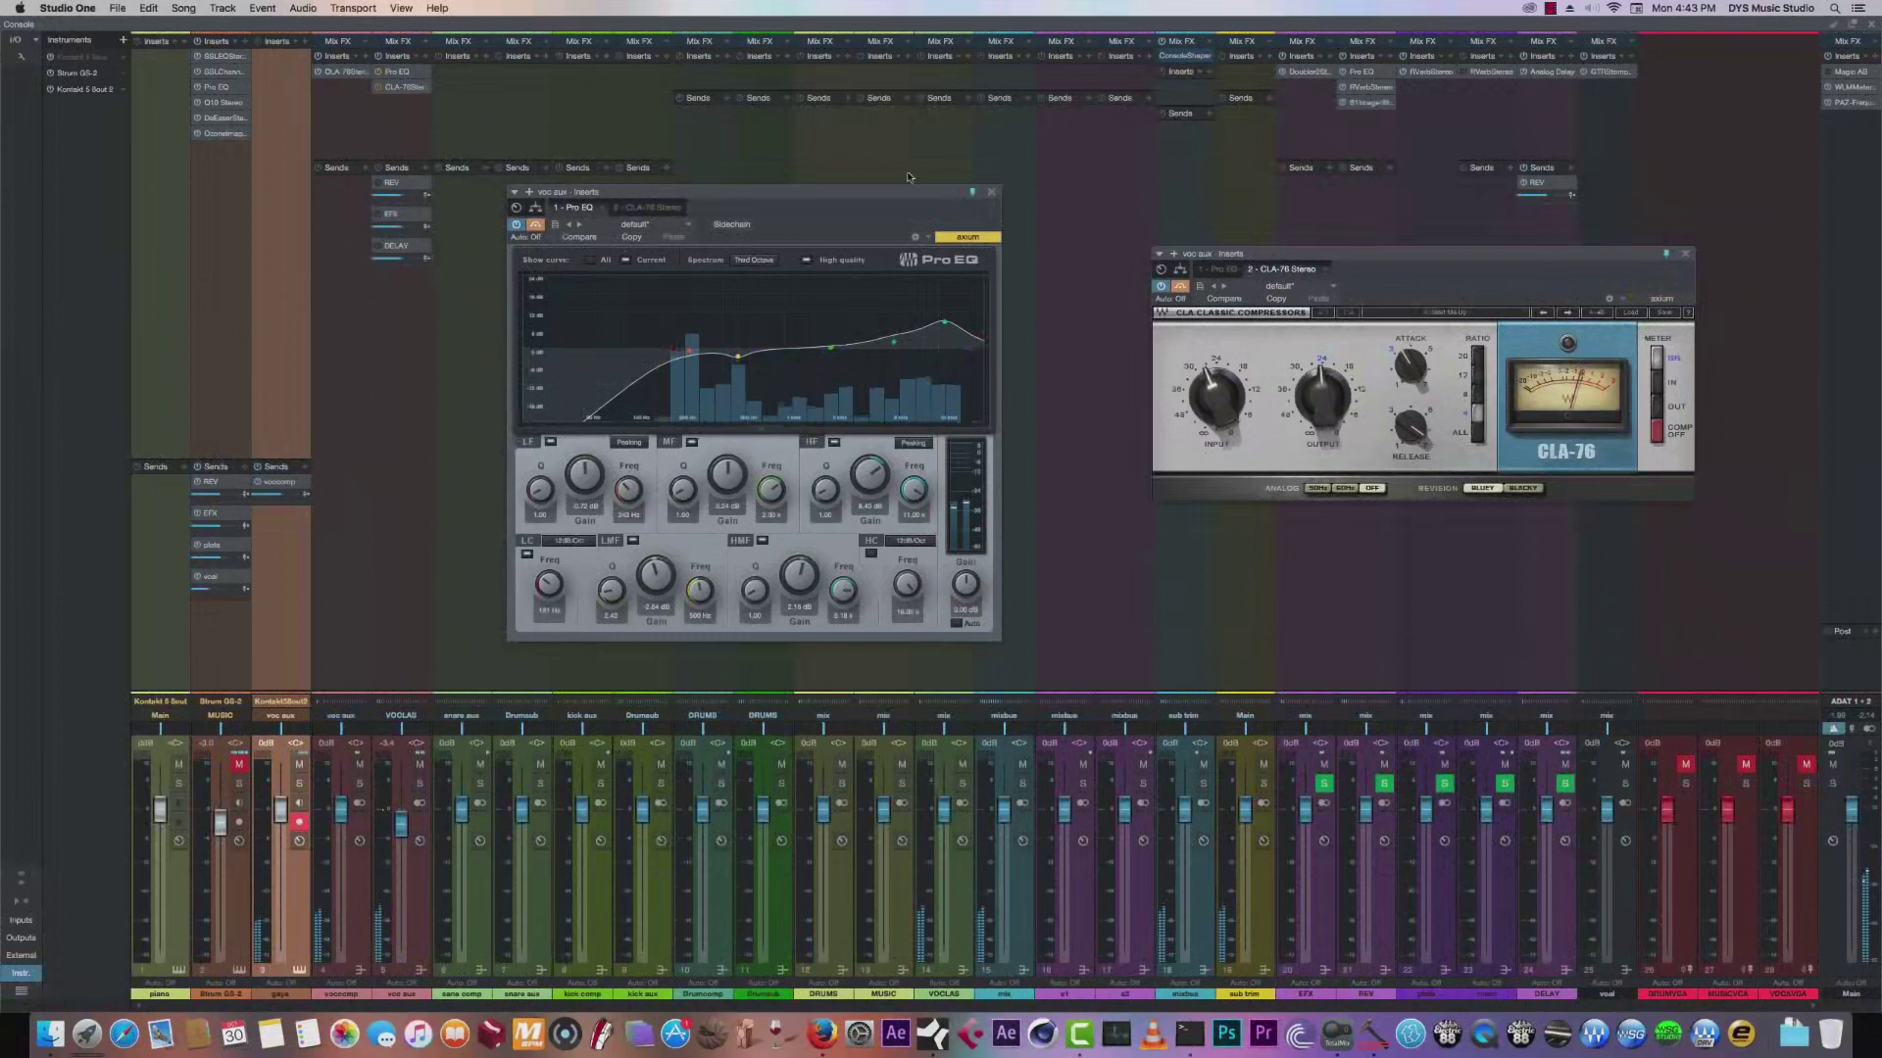
left_click(1873, 21)
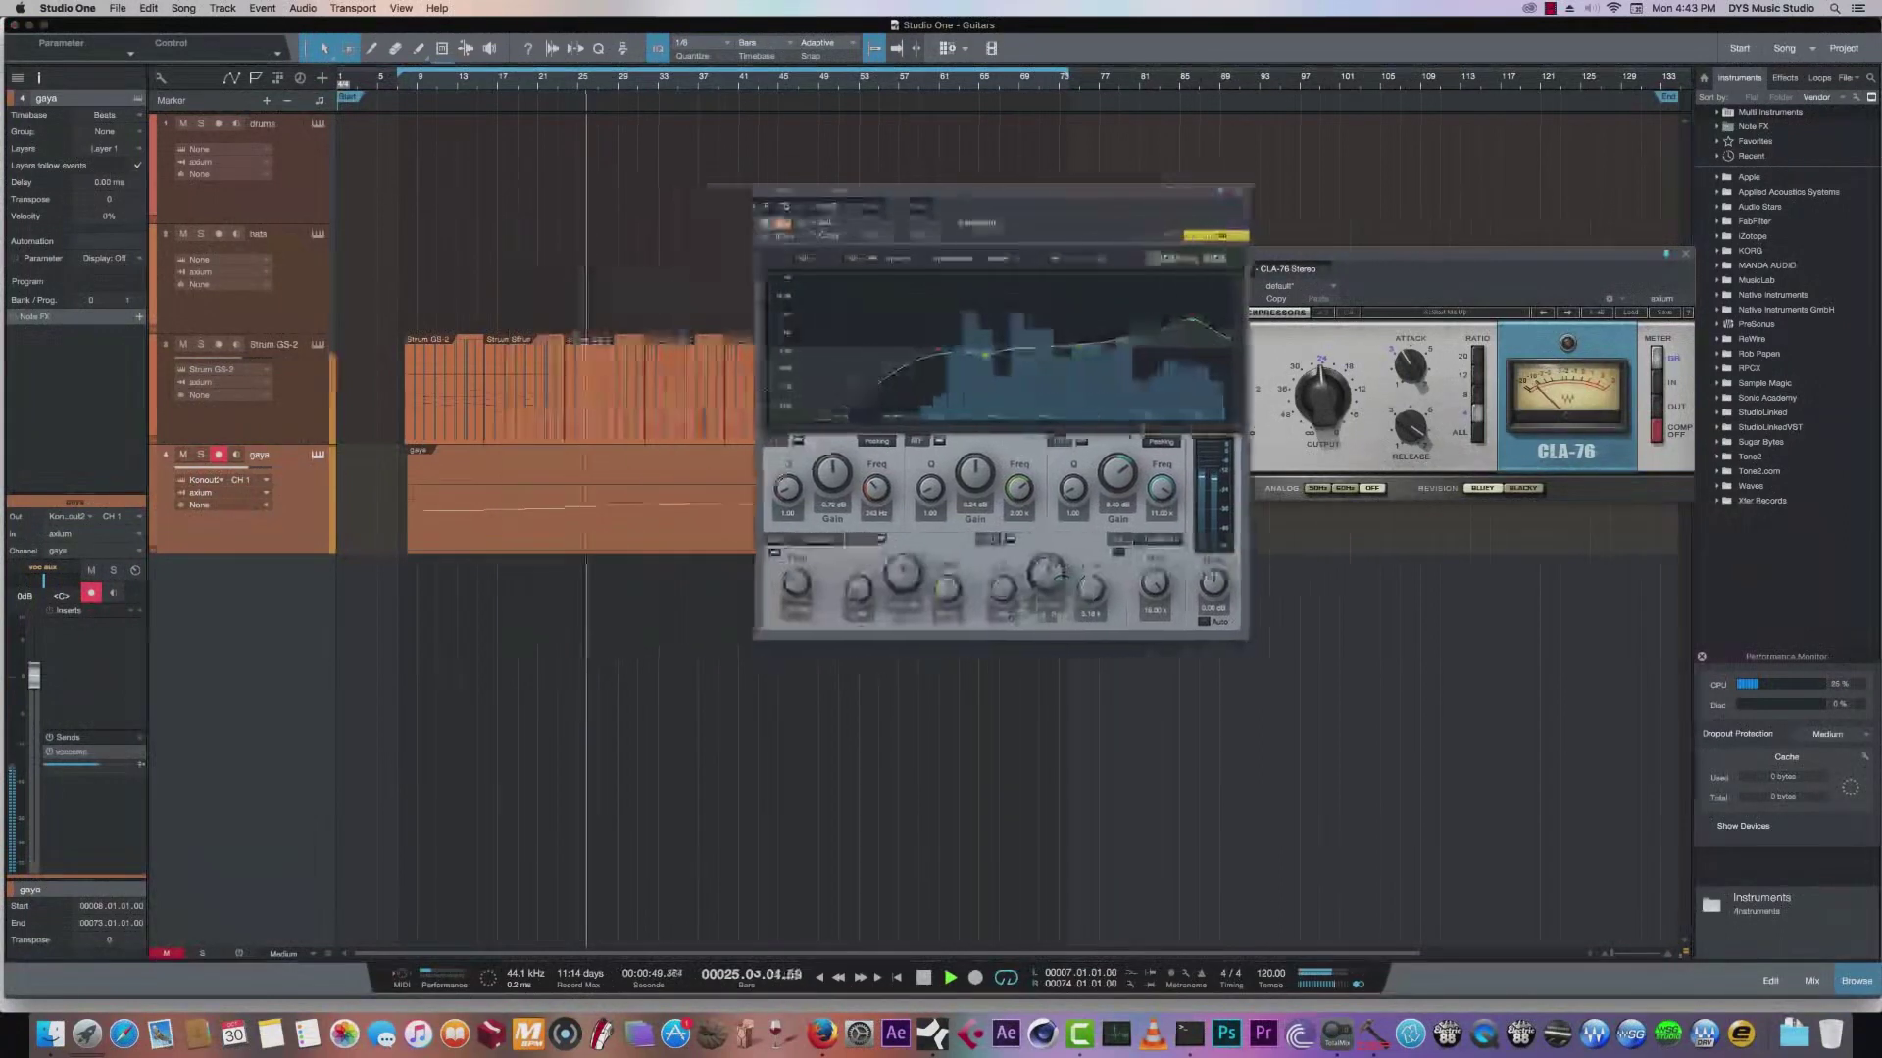
left_click_drag(701, 198, 996, 182)
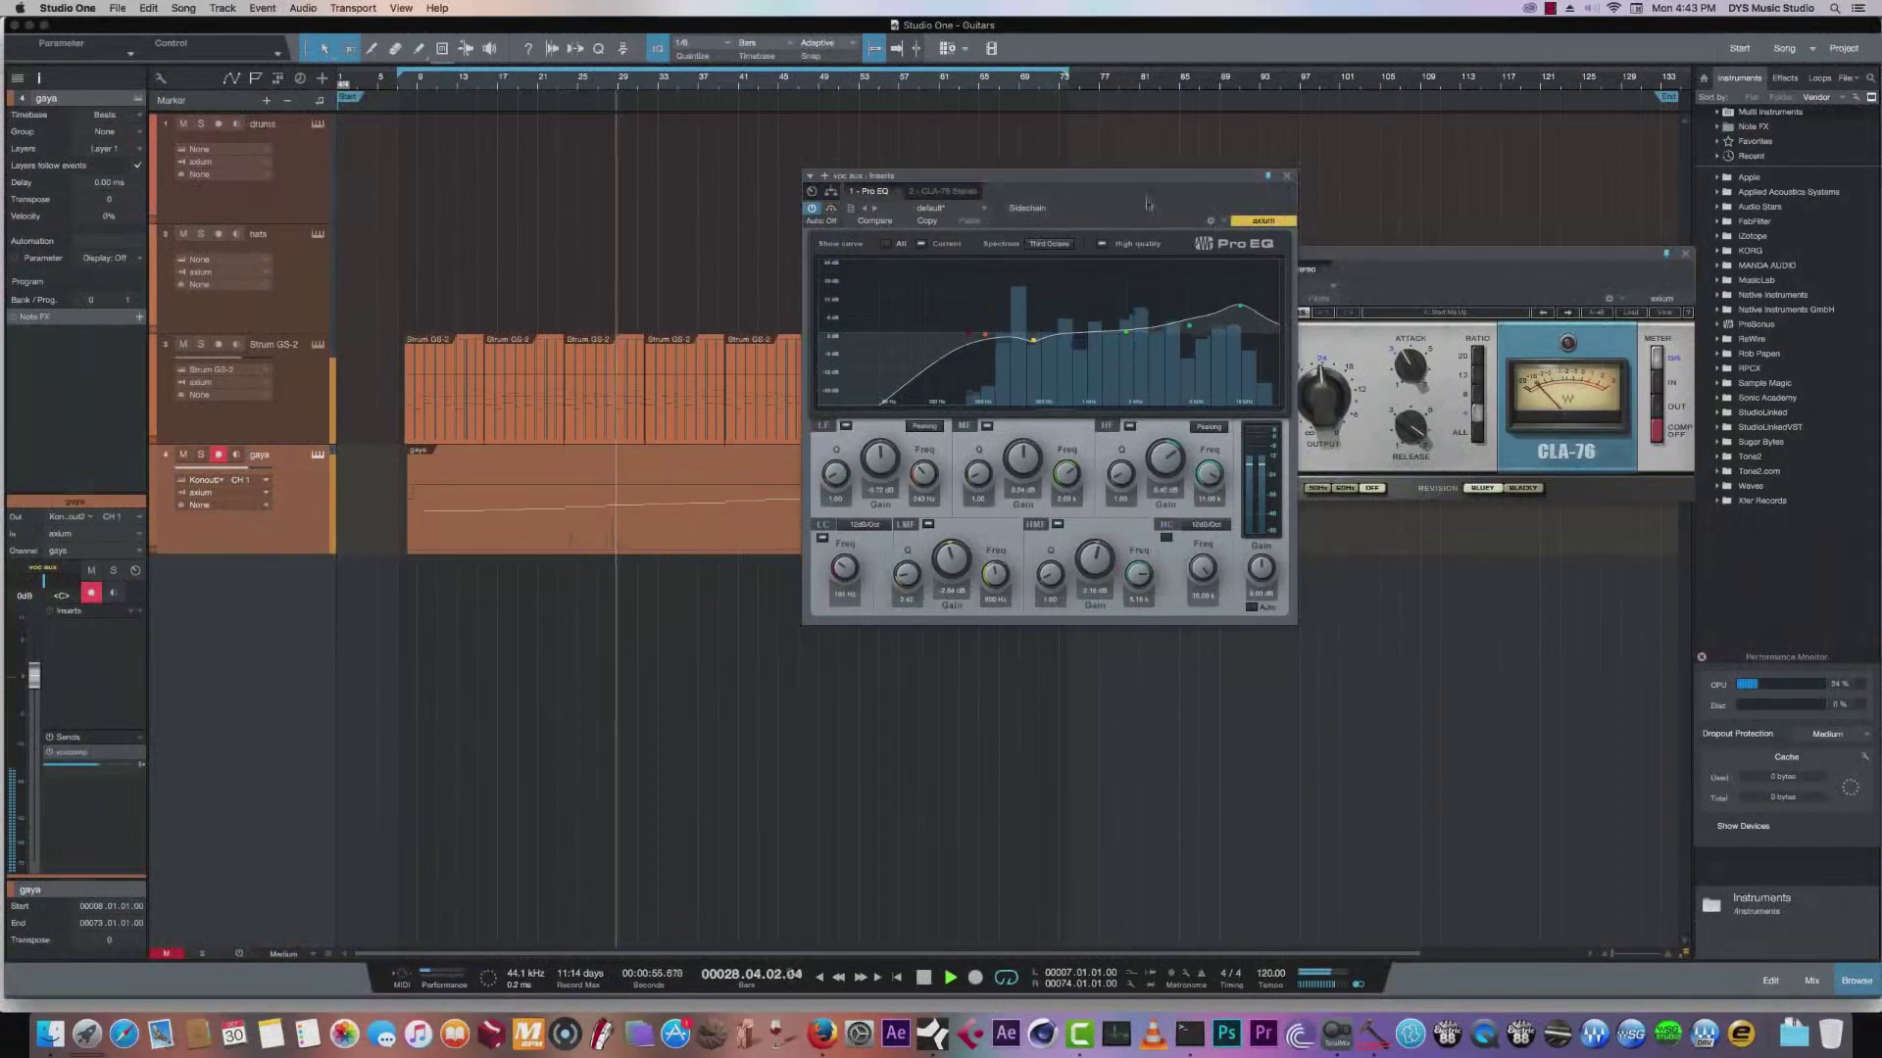
left_click(1284, 179)
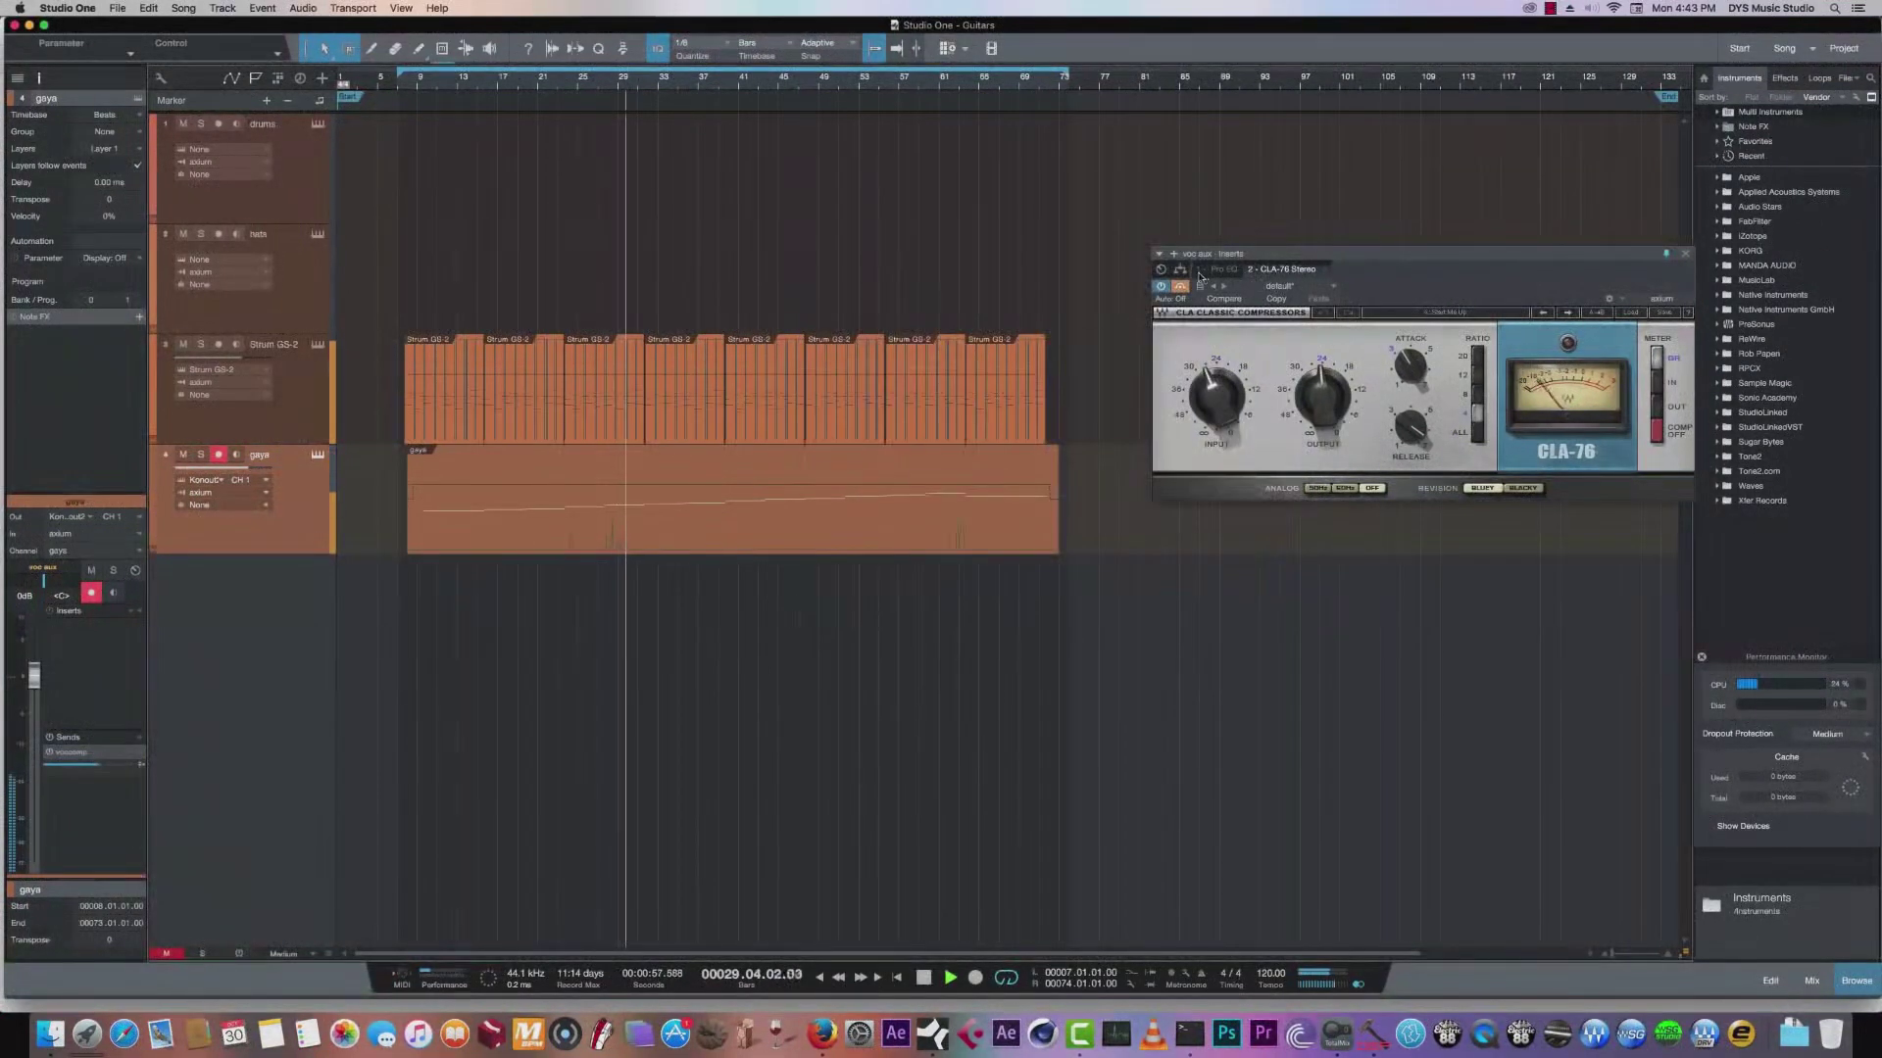
left_click(1684, 254)
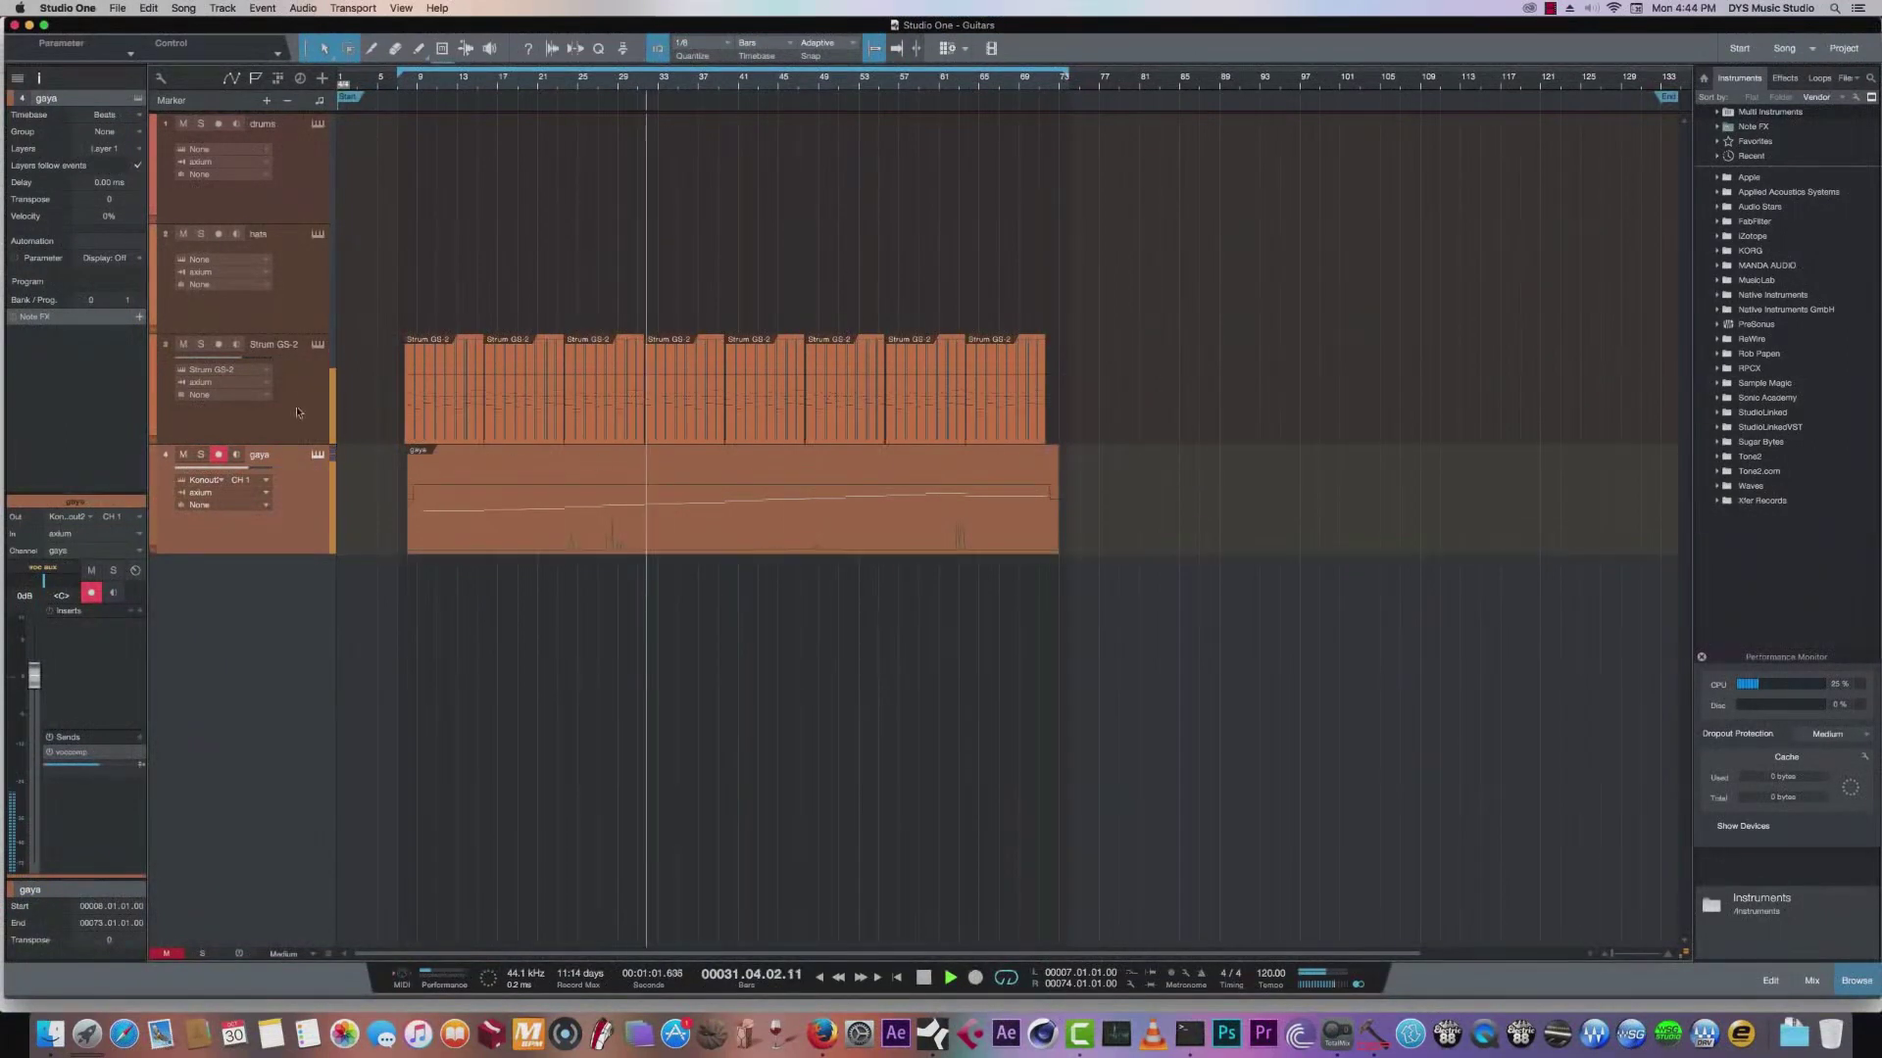
Disarm recording on the gaya track and record-arm the Strum GS-2 track instead.
left_click(219, 454)
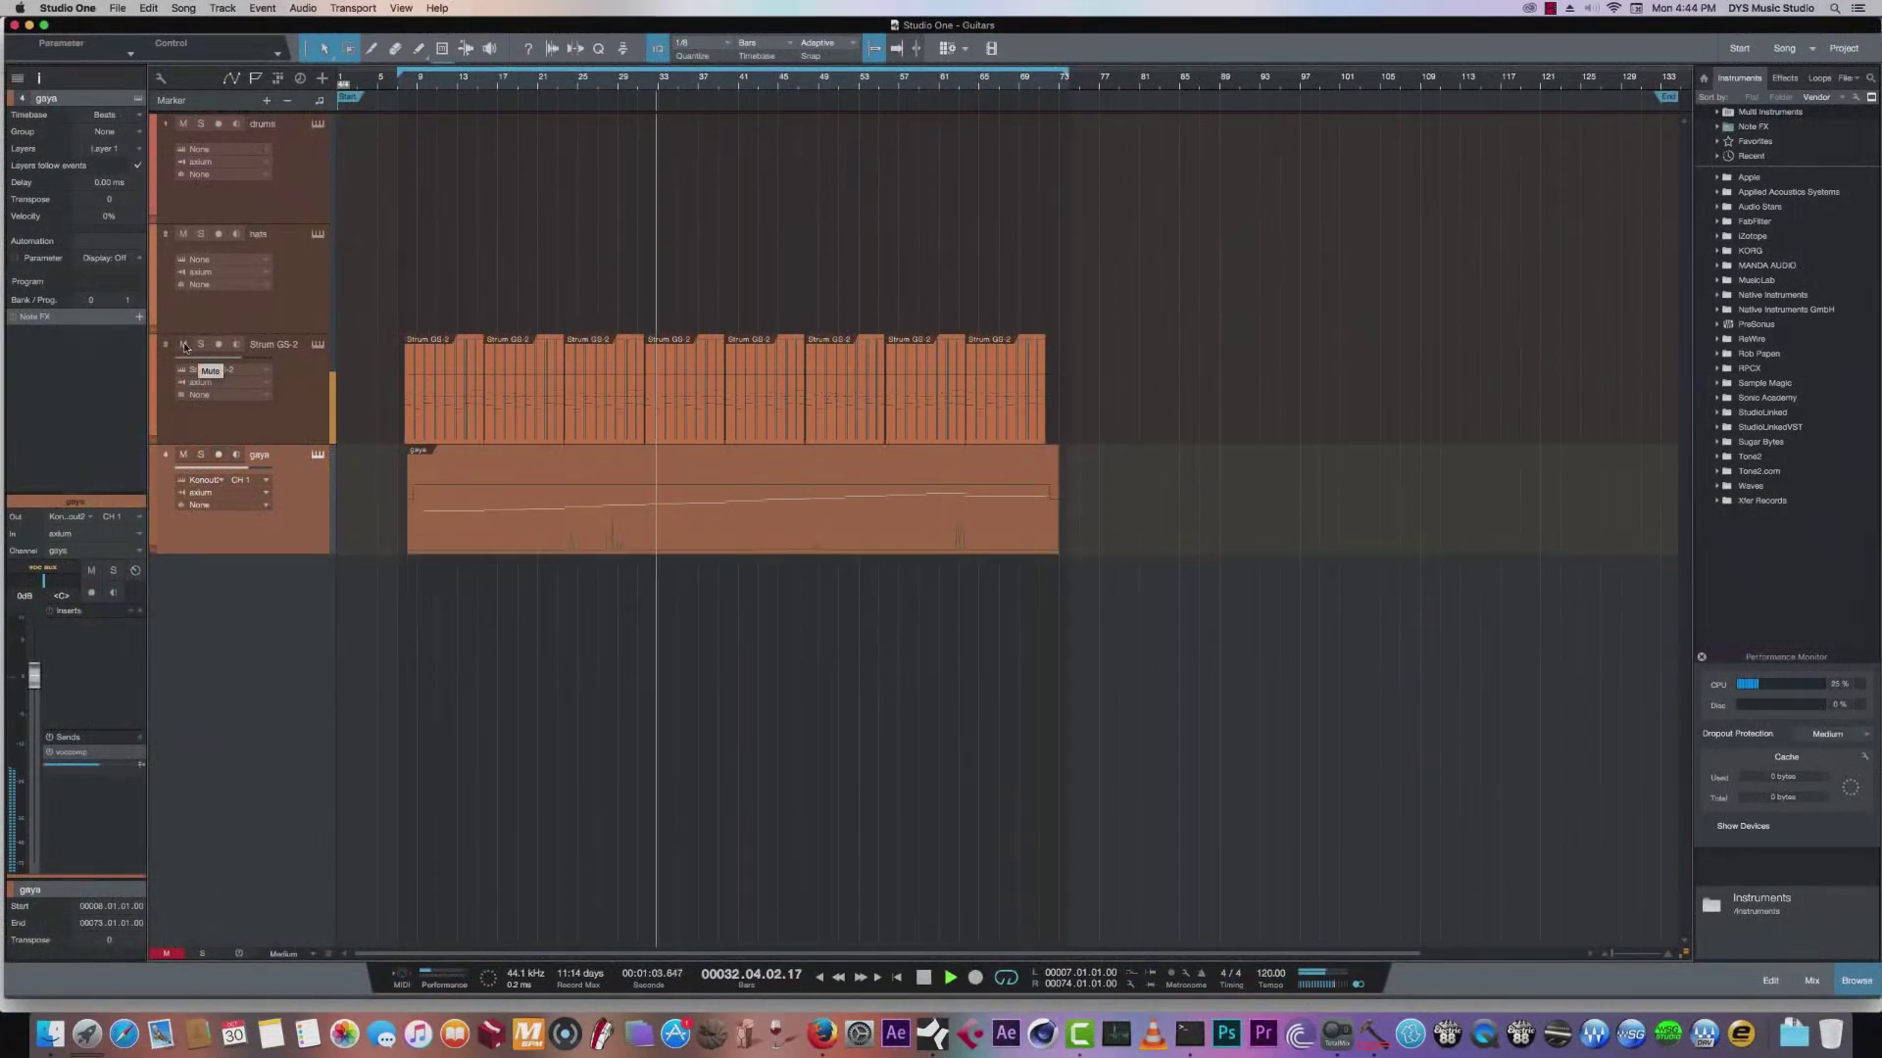
left_click(309, 419)
left_click(93, 593)
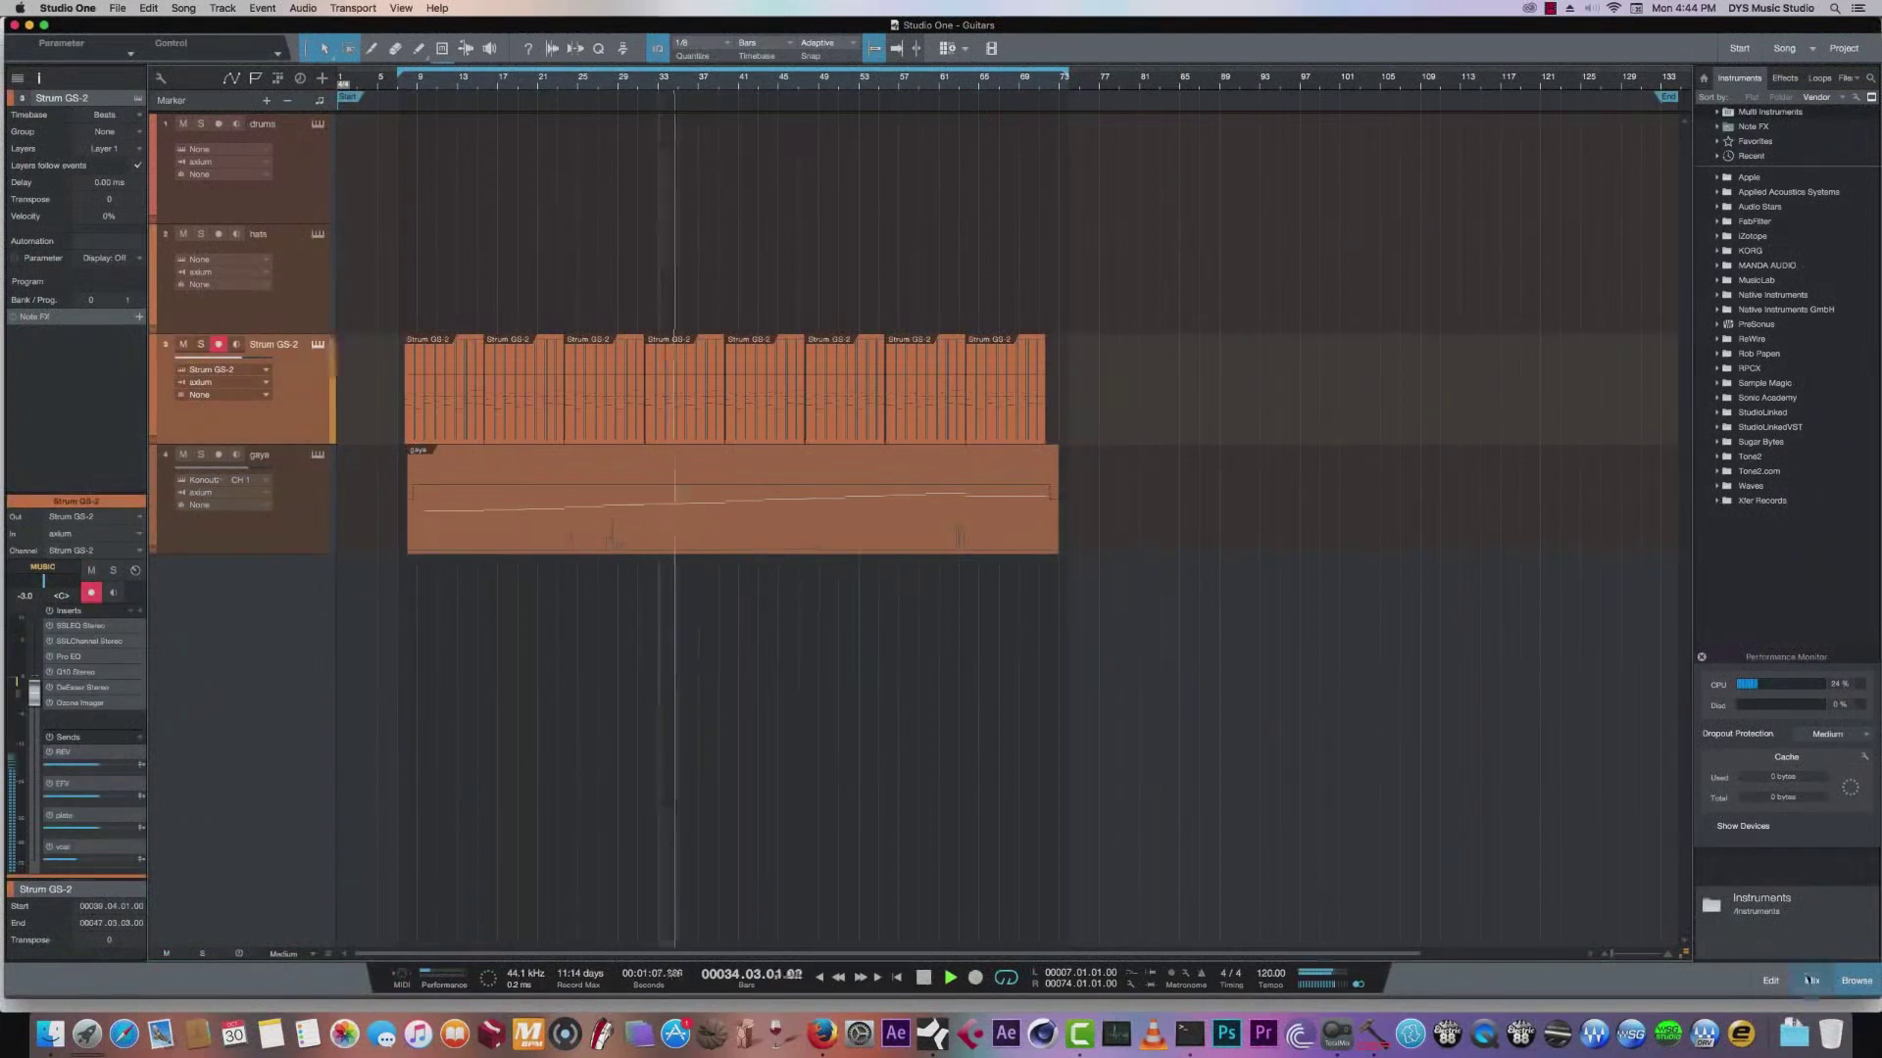
Solo the VOCLAB channel in the mixer console.
left_click(1808, 980)
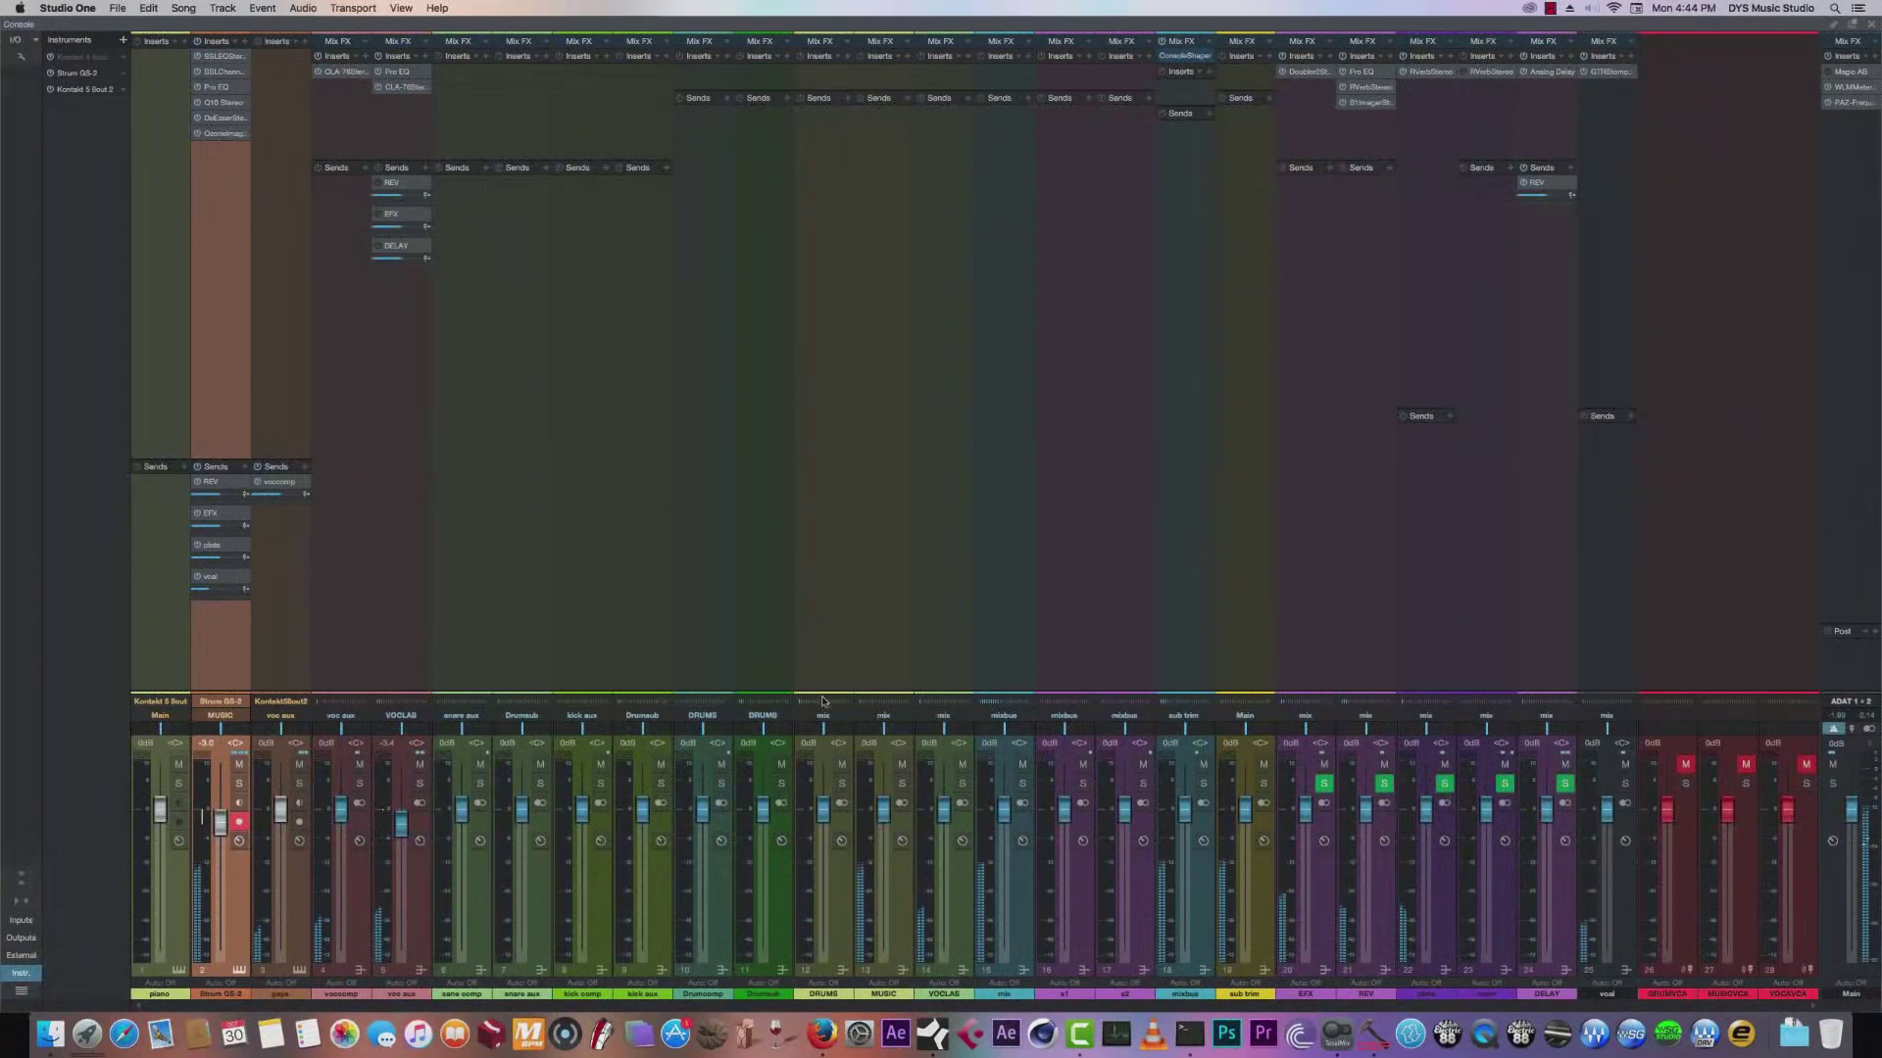
left_click(419, 783)
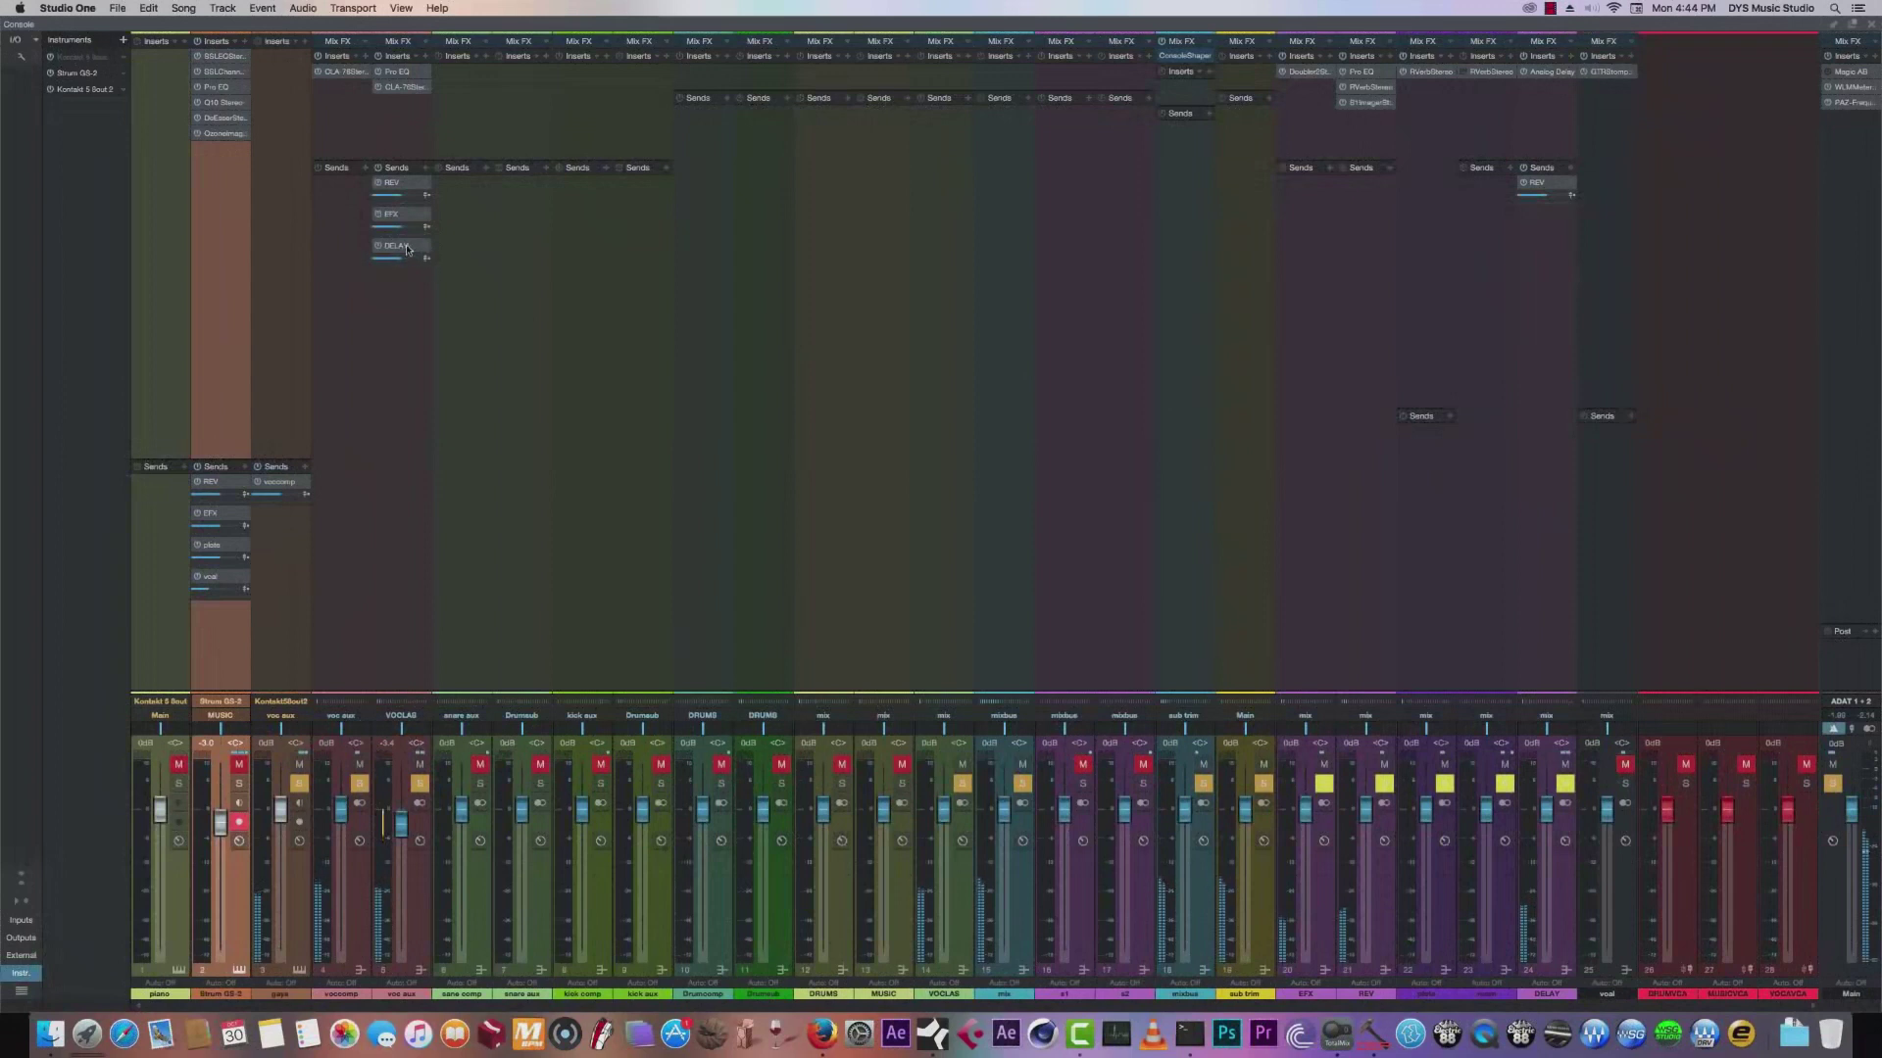
mouse_move(391, 230)
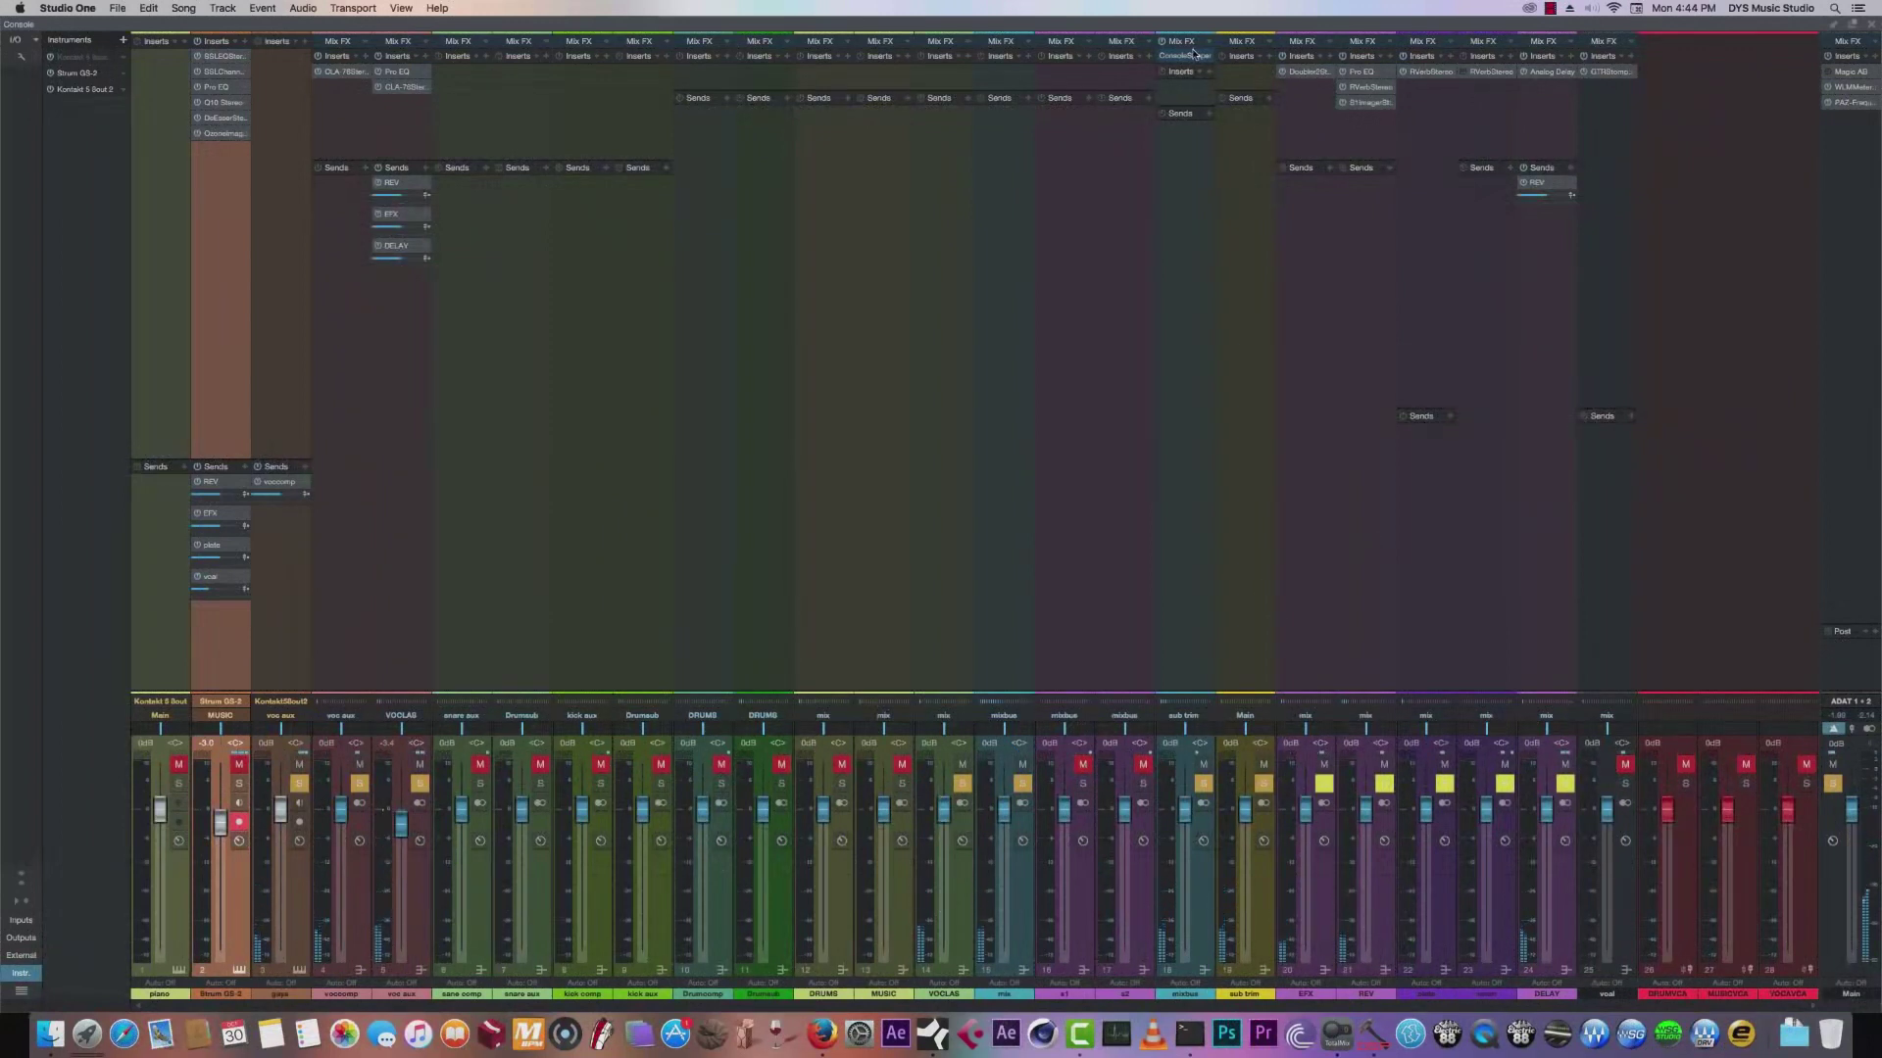
Check the mixbus Console Shaper, then insert bx_digital V2 EQ with 137 % stereo width.
left_click(1186, 56)
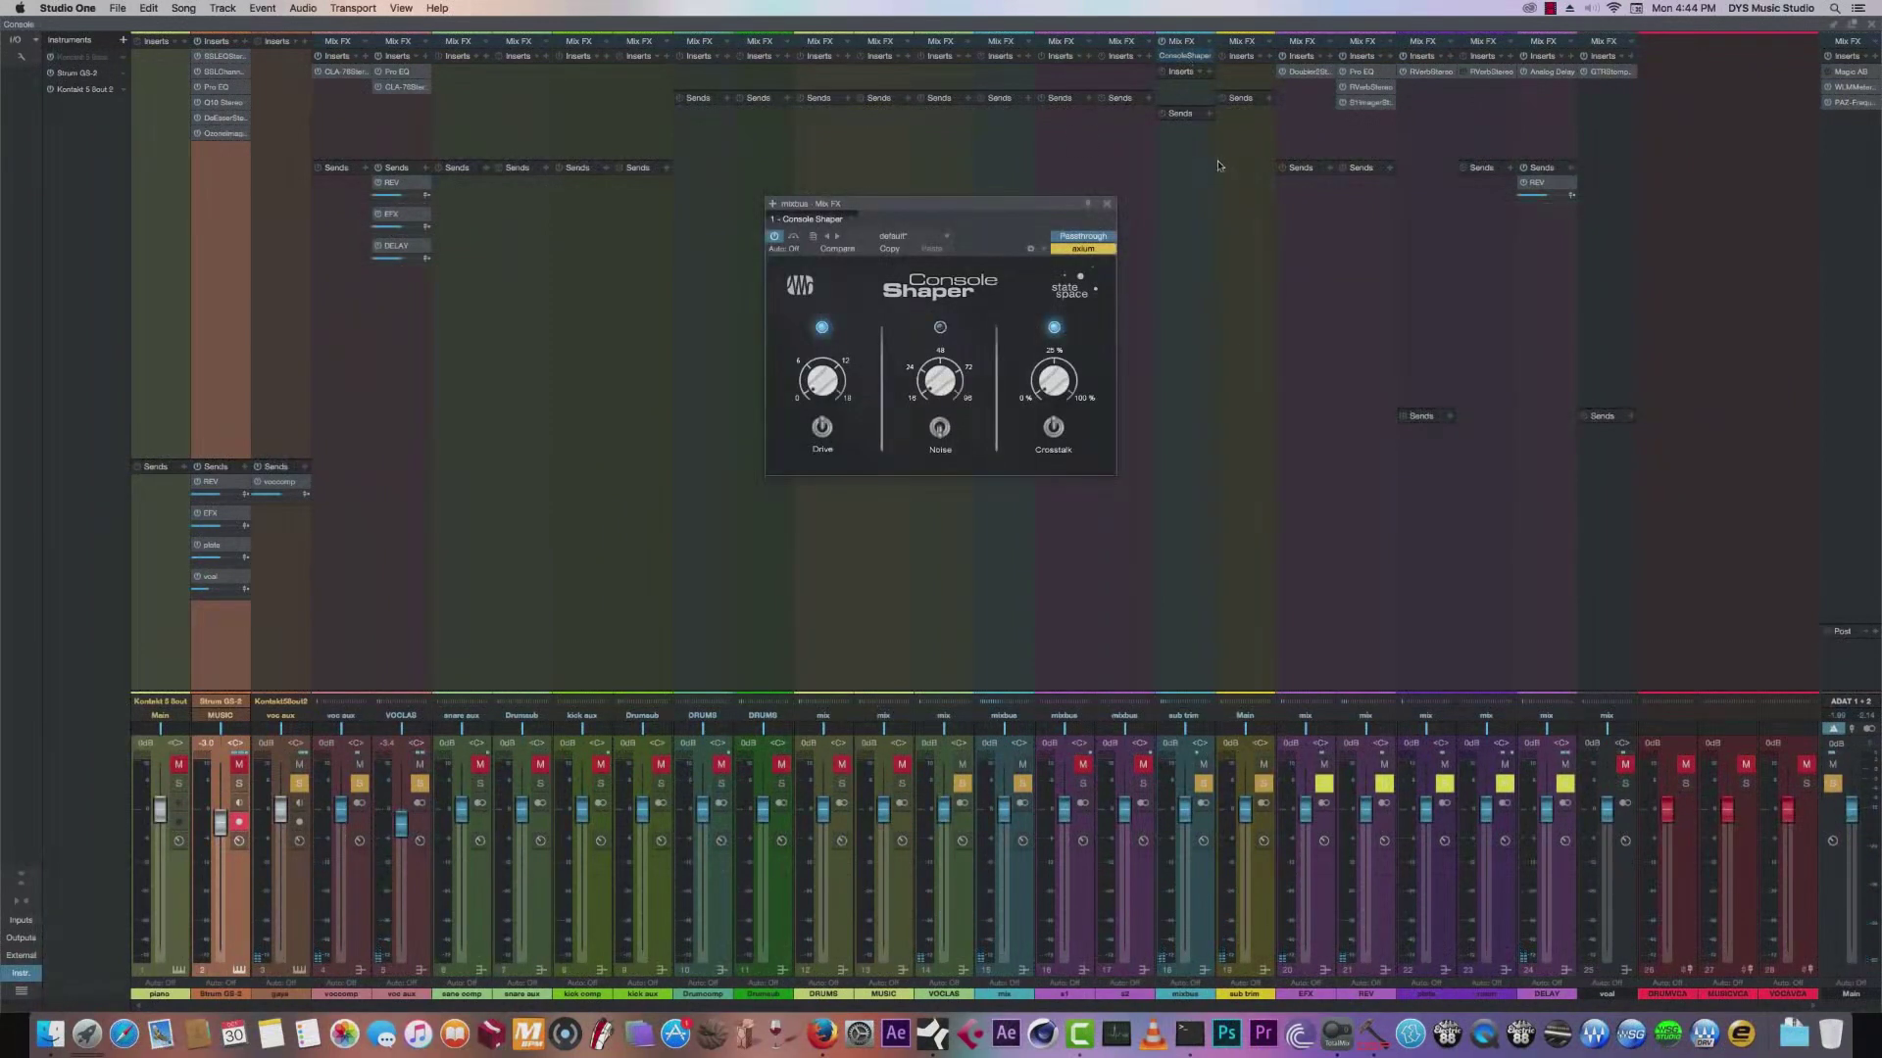
left_click(1108, 204)
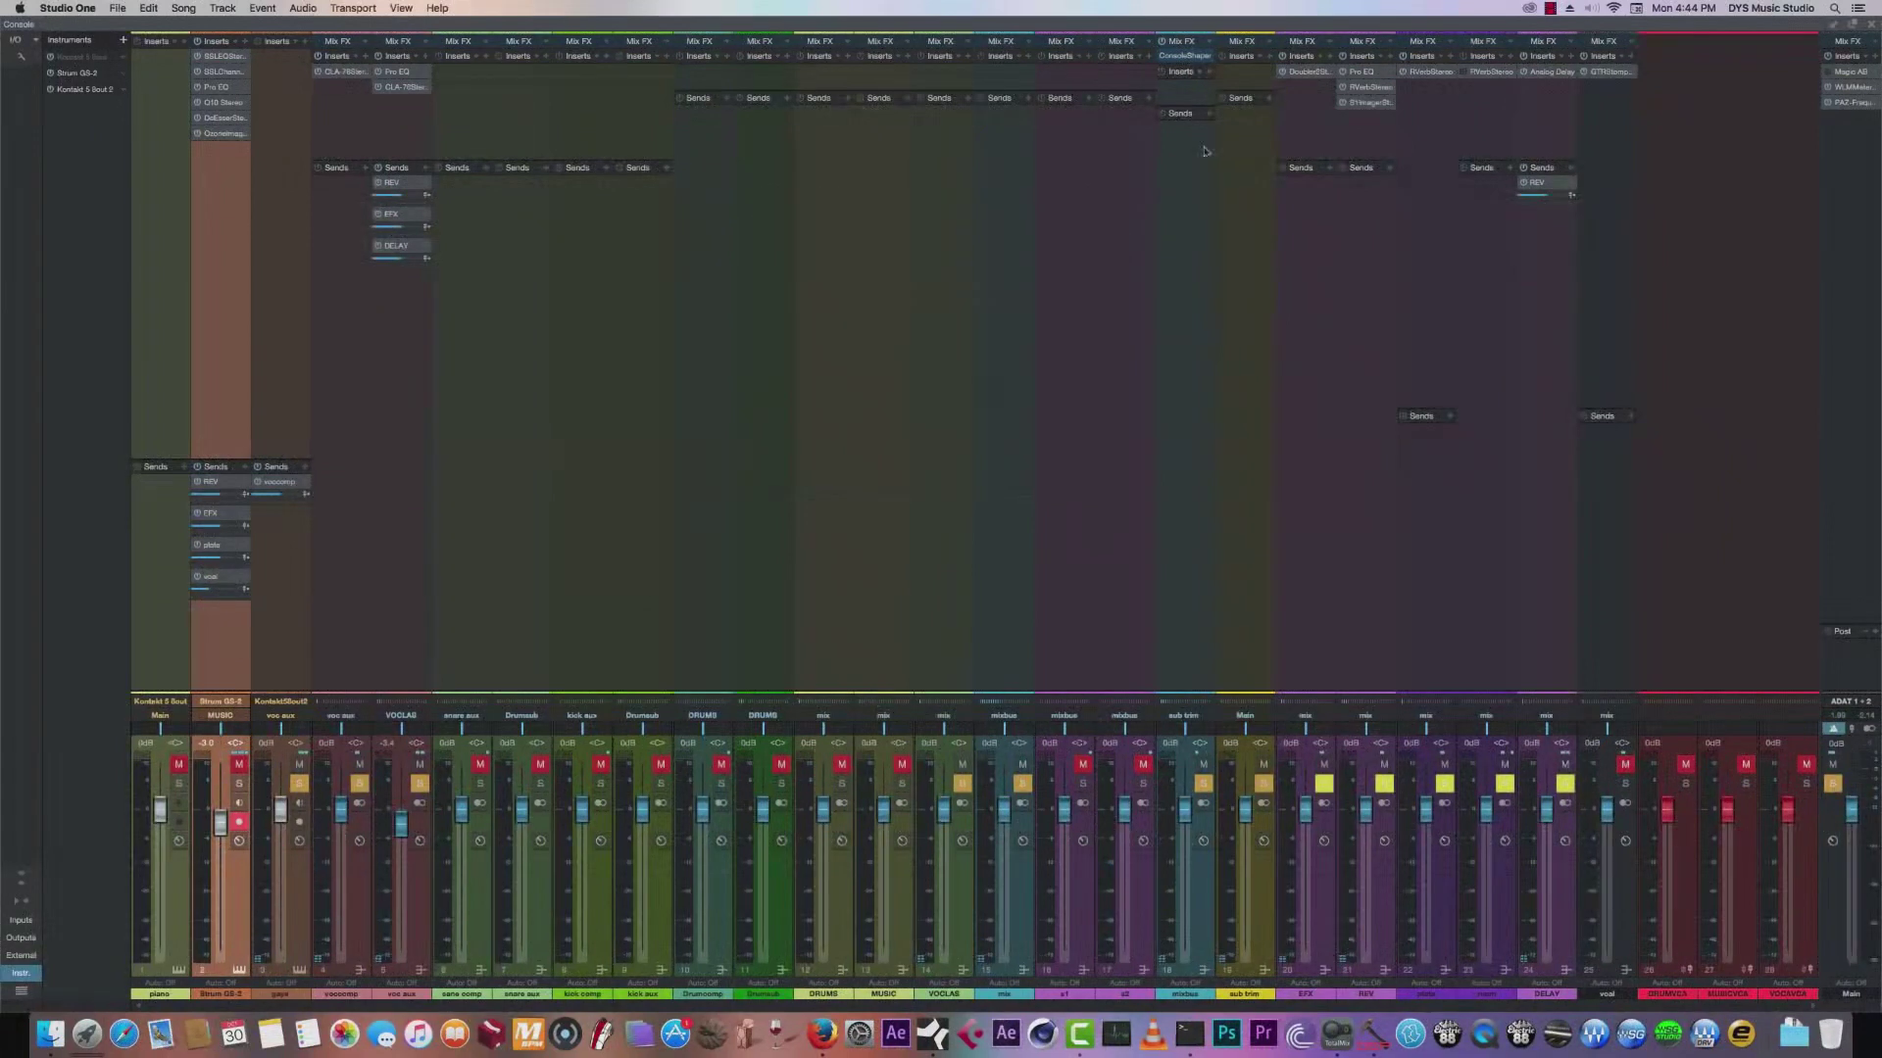
left_click(1208, 72)
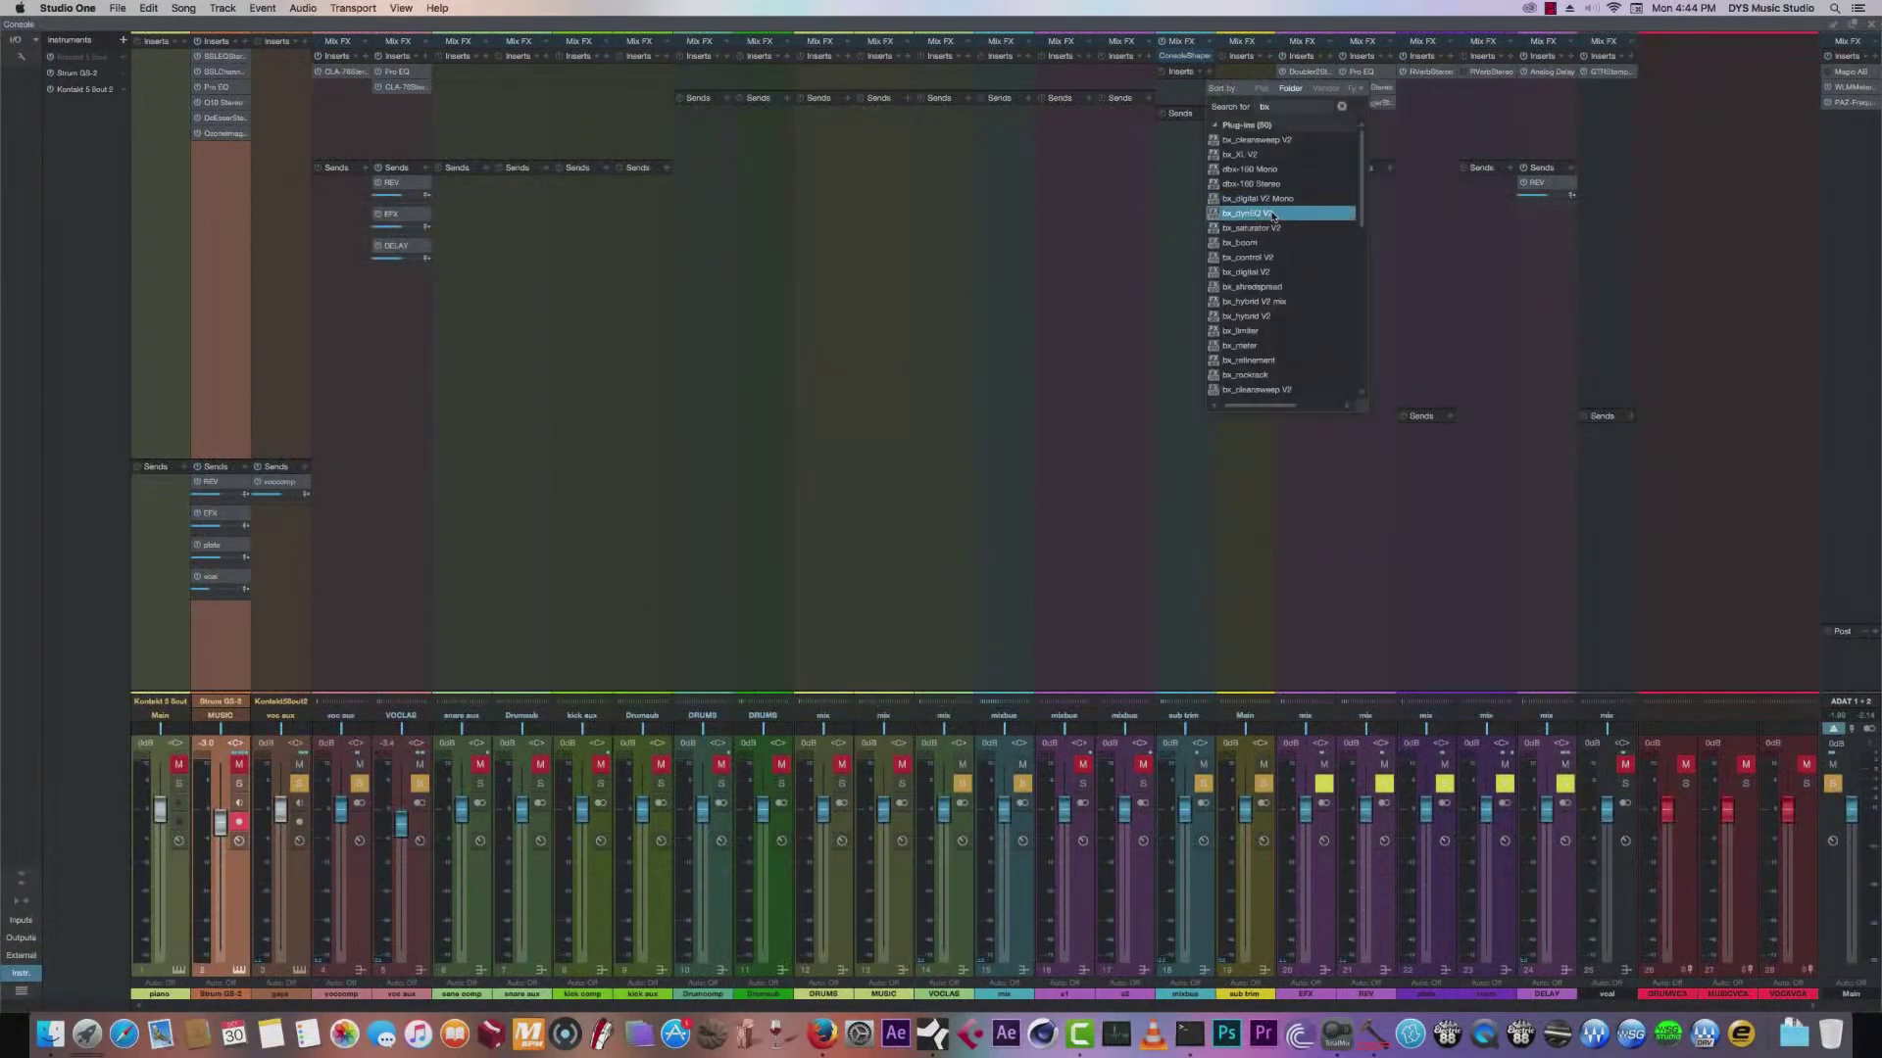
left_click(1279, 274)
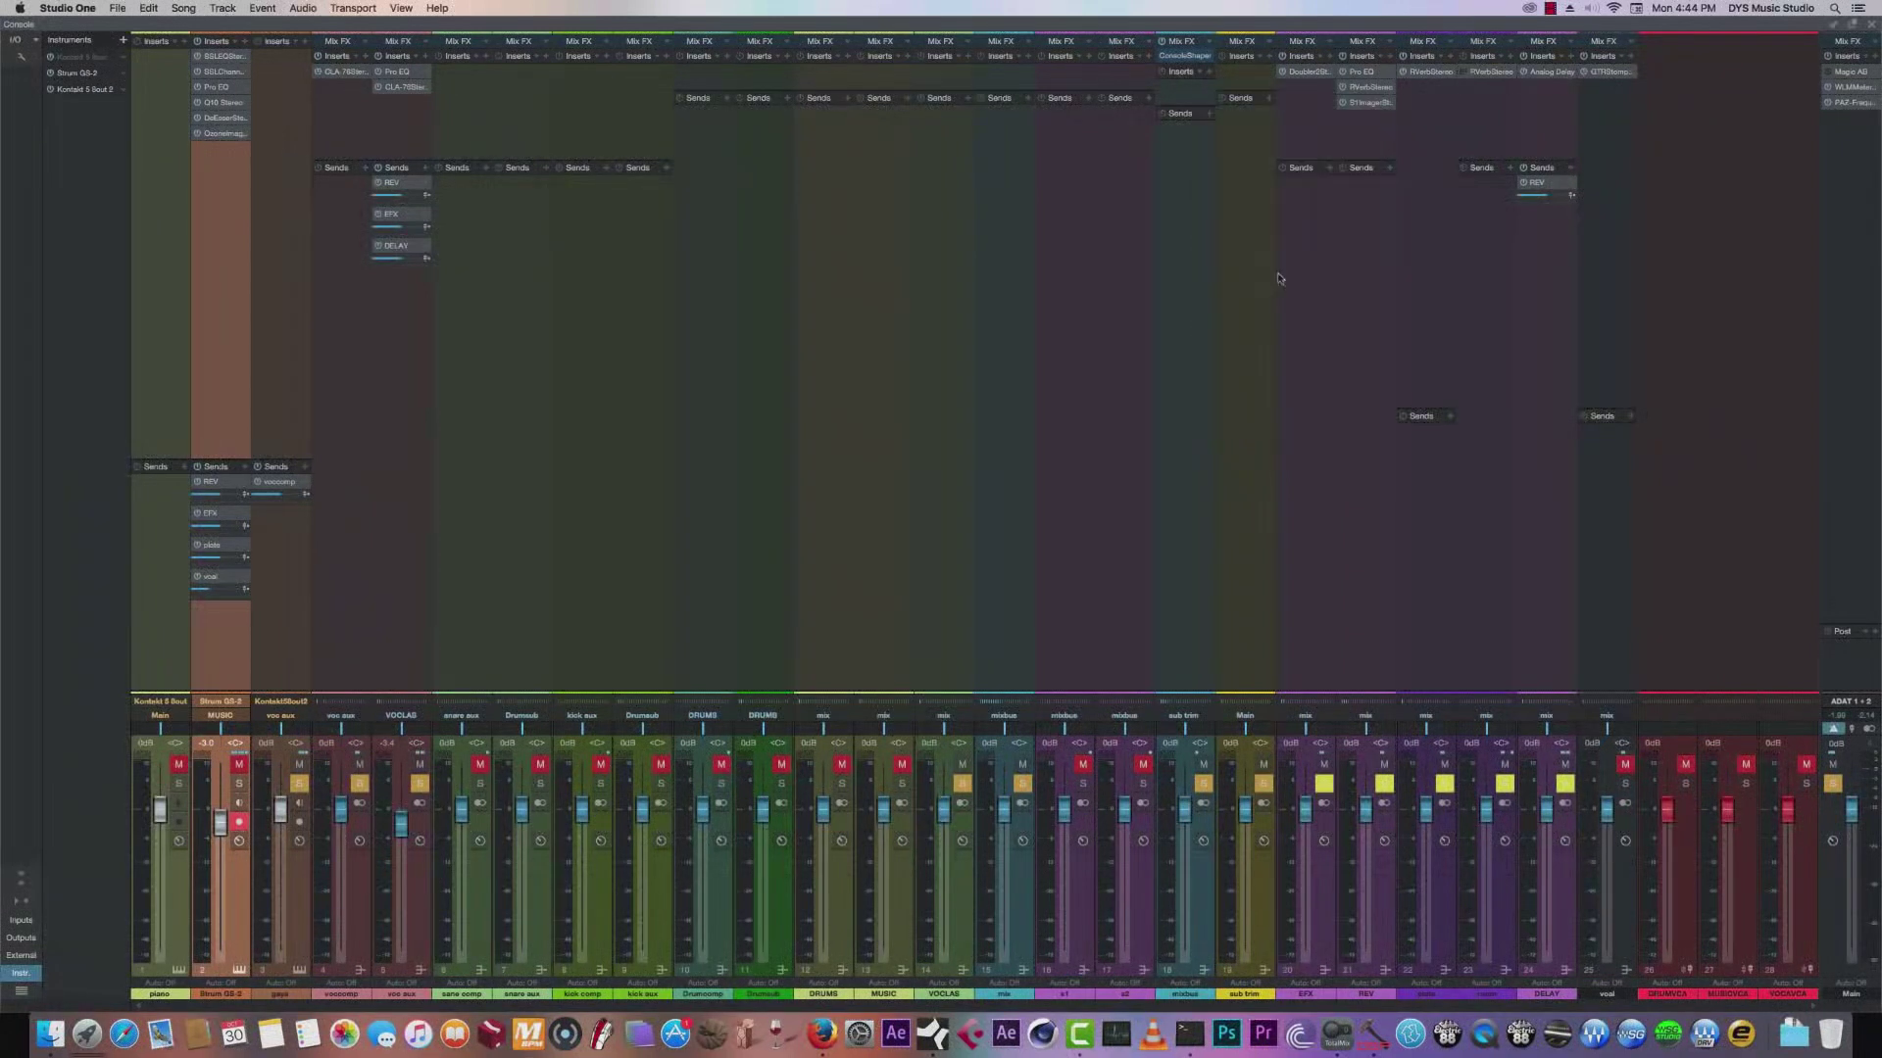
left_click(1193, 353)
key("Return")
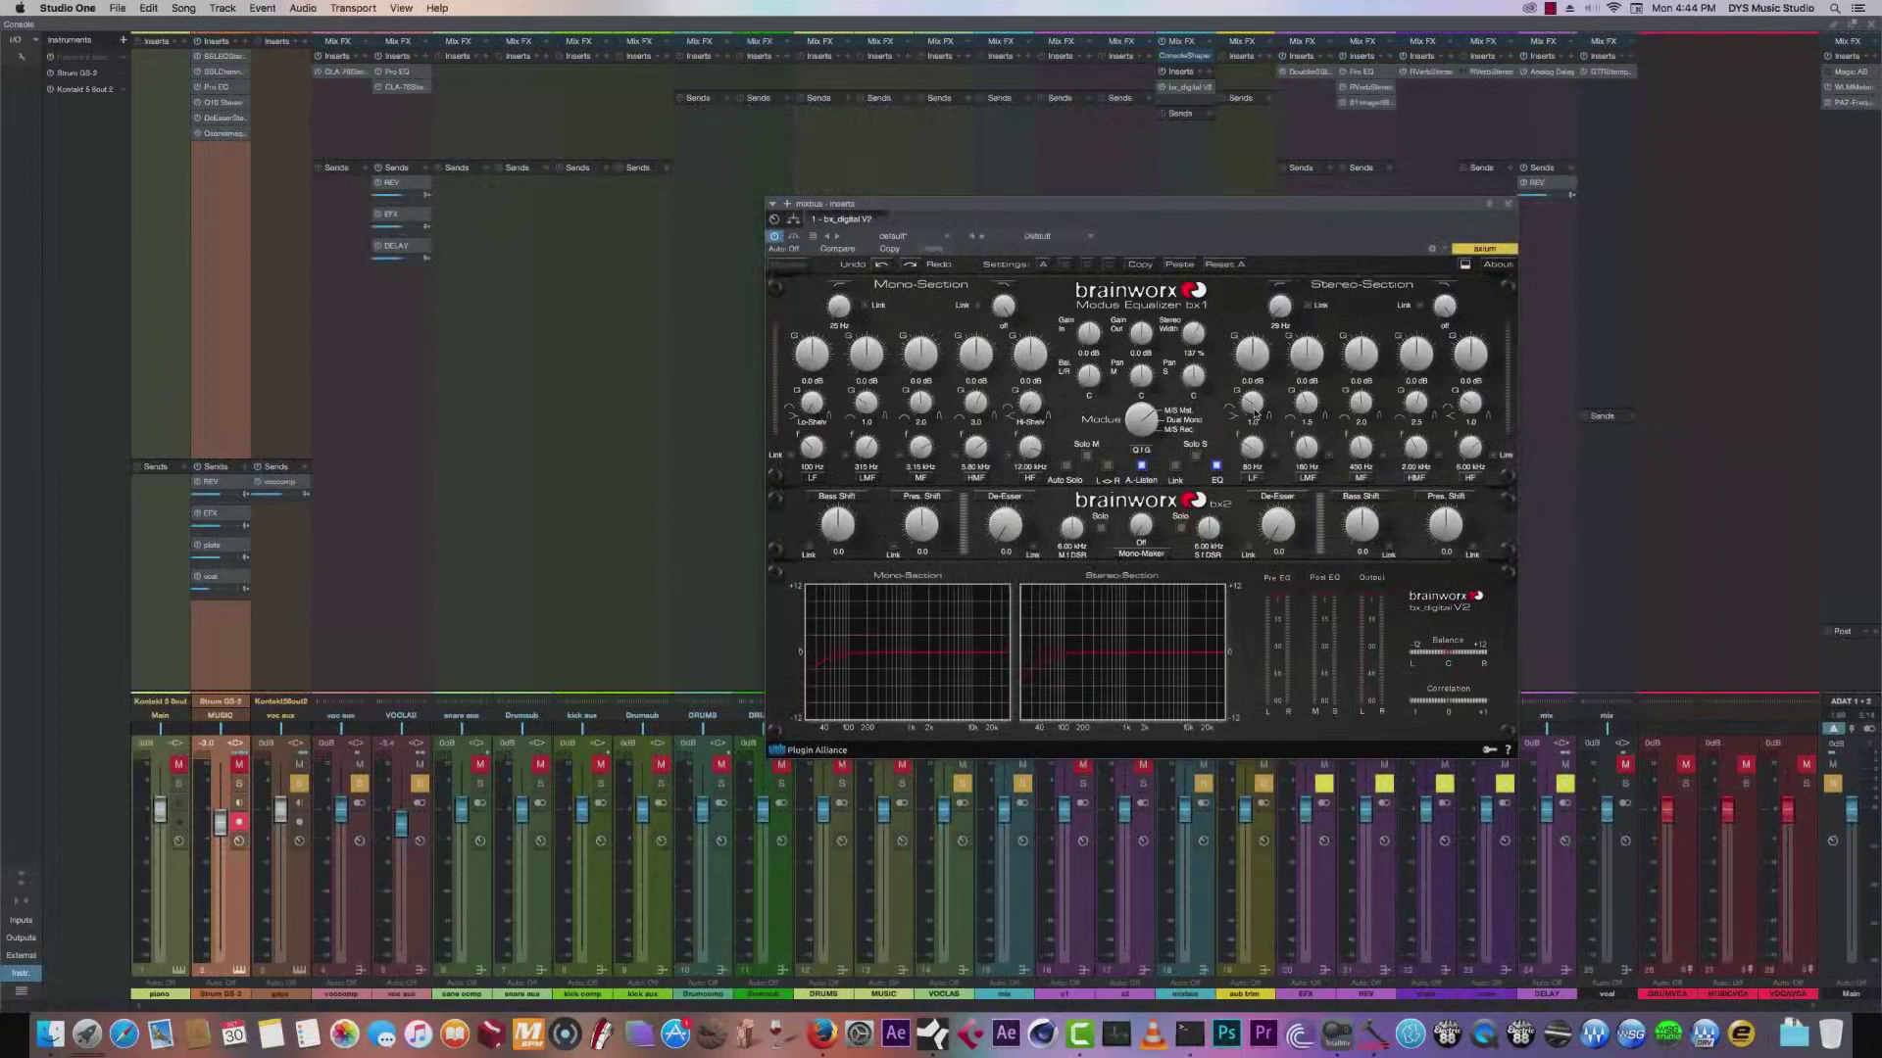
Unmute and solo Strum GS-2, and drop the bx_digital V2 low-mid frequency to 154 Hz.
left_click(1867, 27)
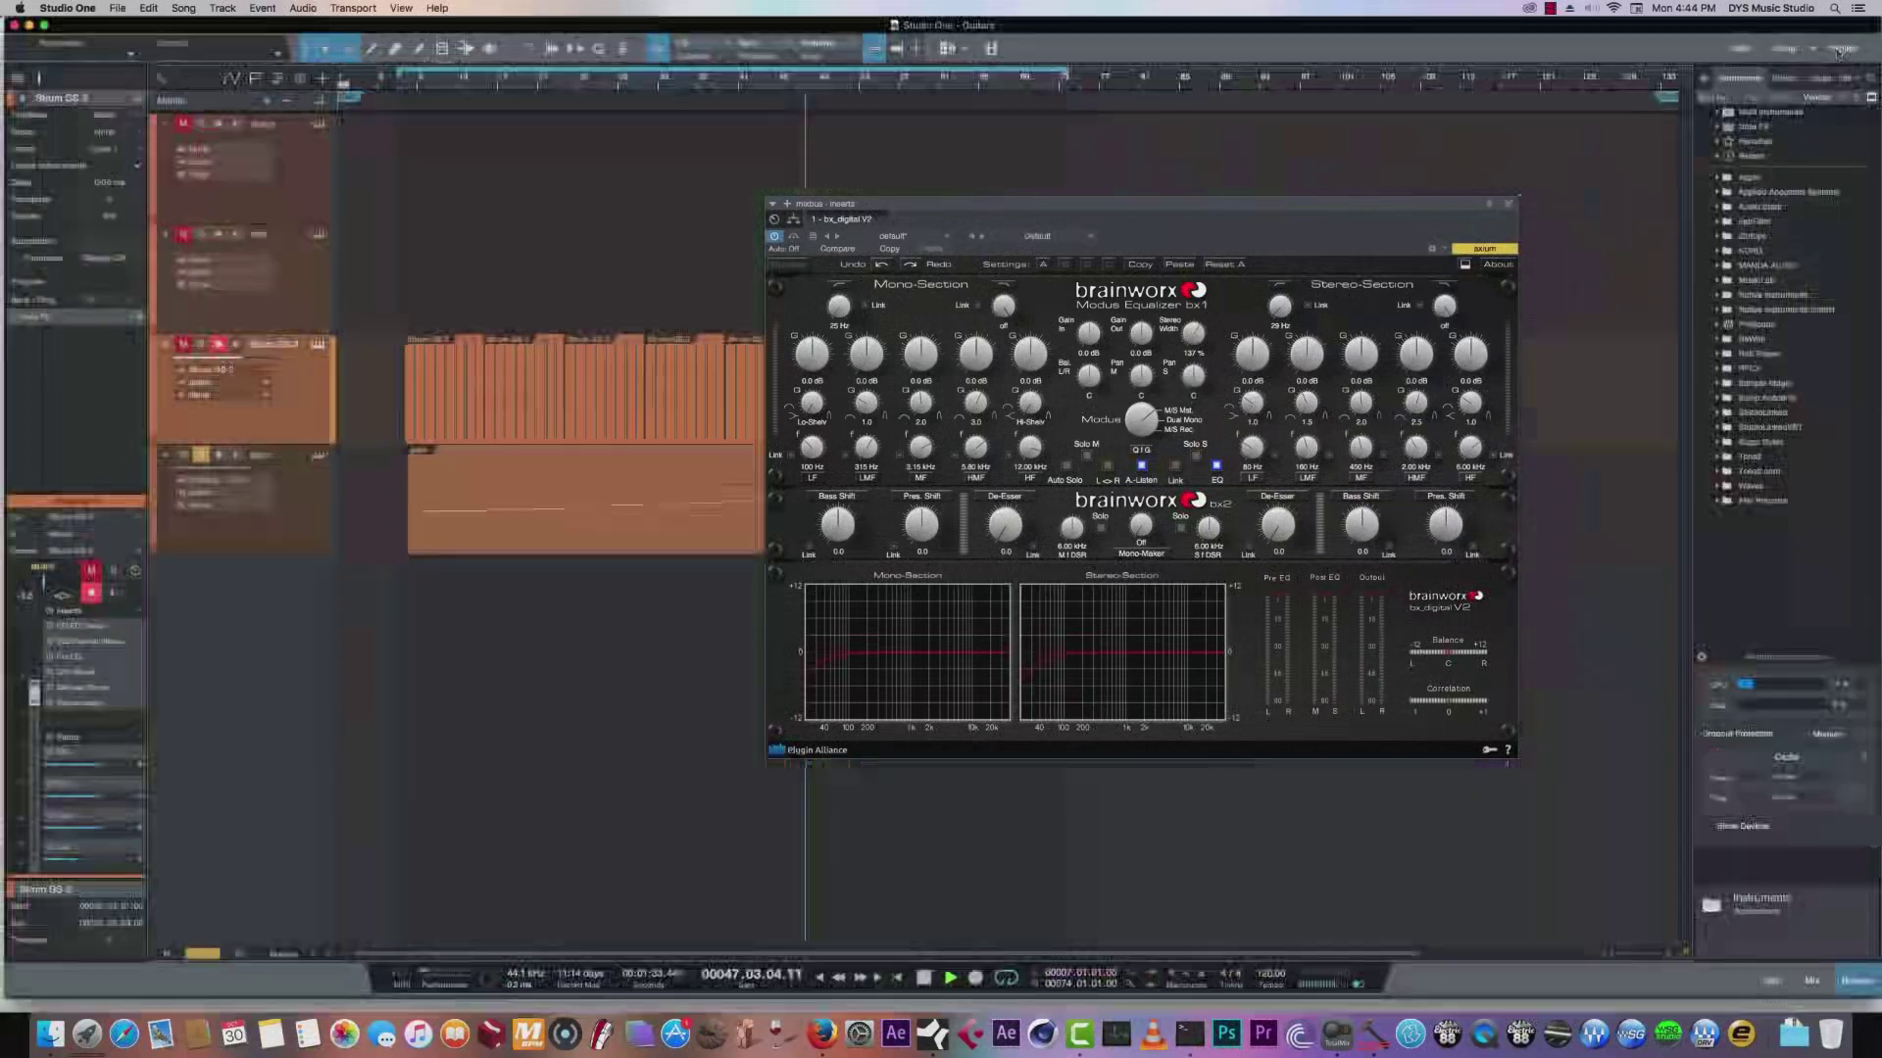
left_click(182, 344)
left_click(200, 344)
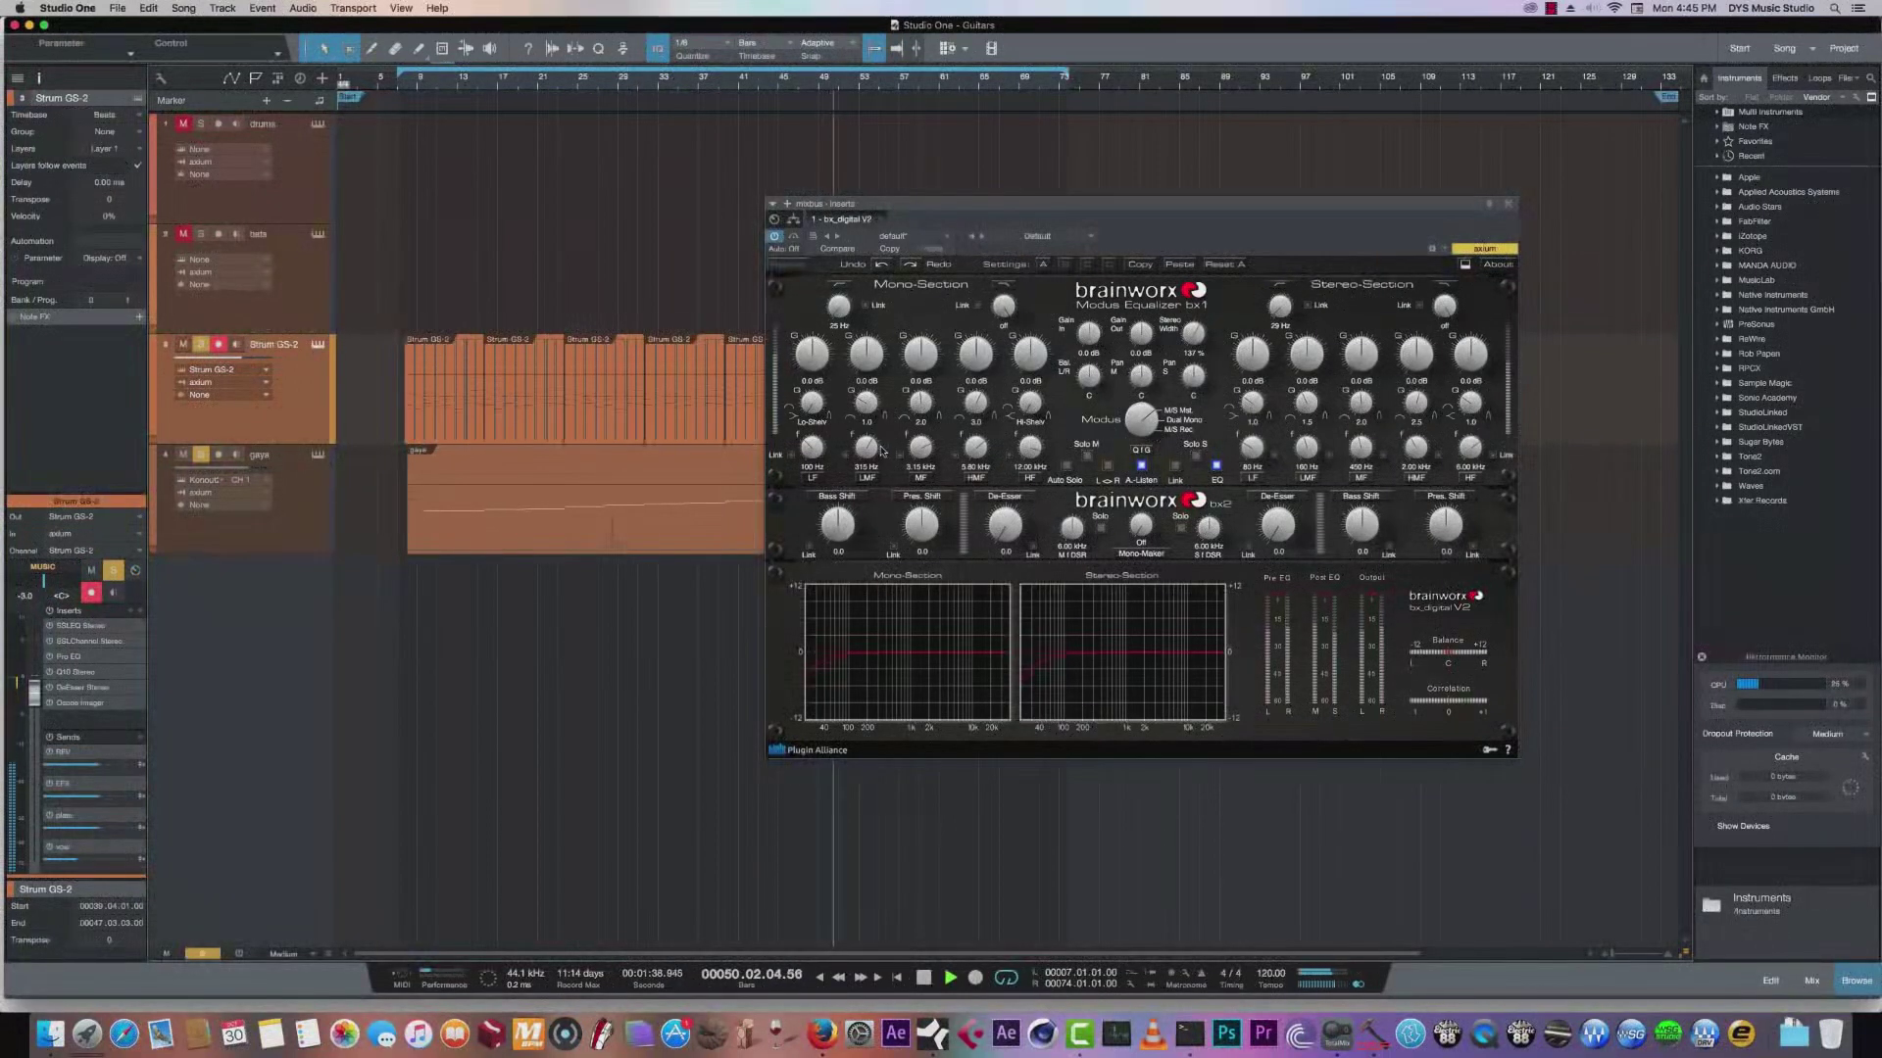
left_click_drag(879, 453, 890, 369)
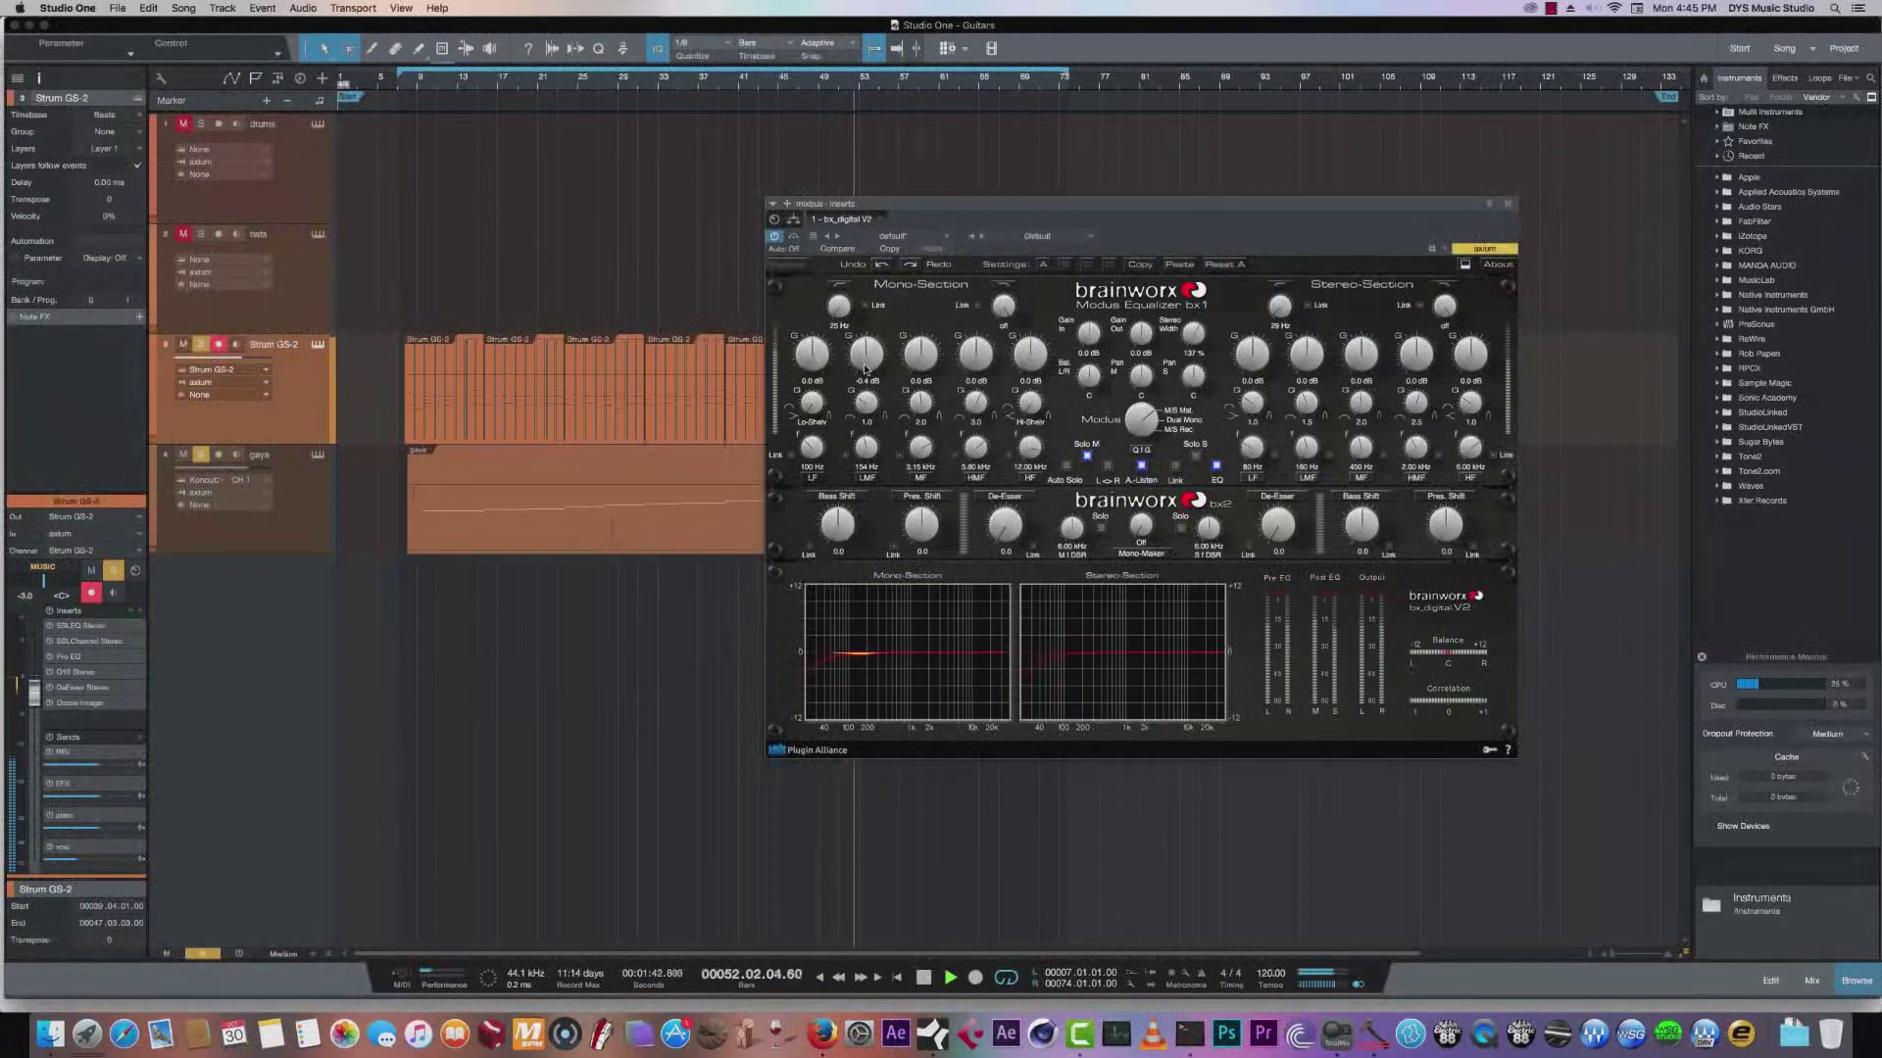
left_click(1507, 204)
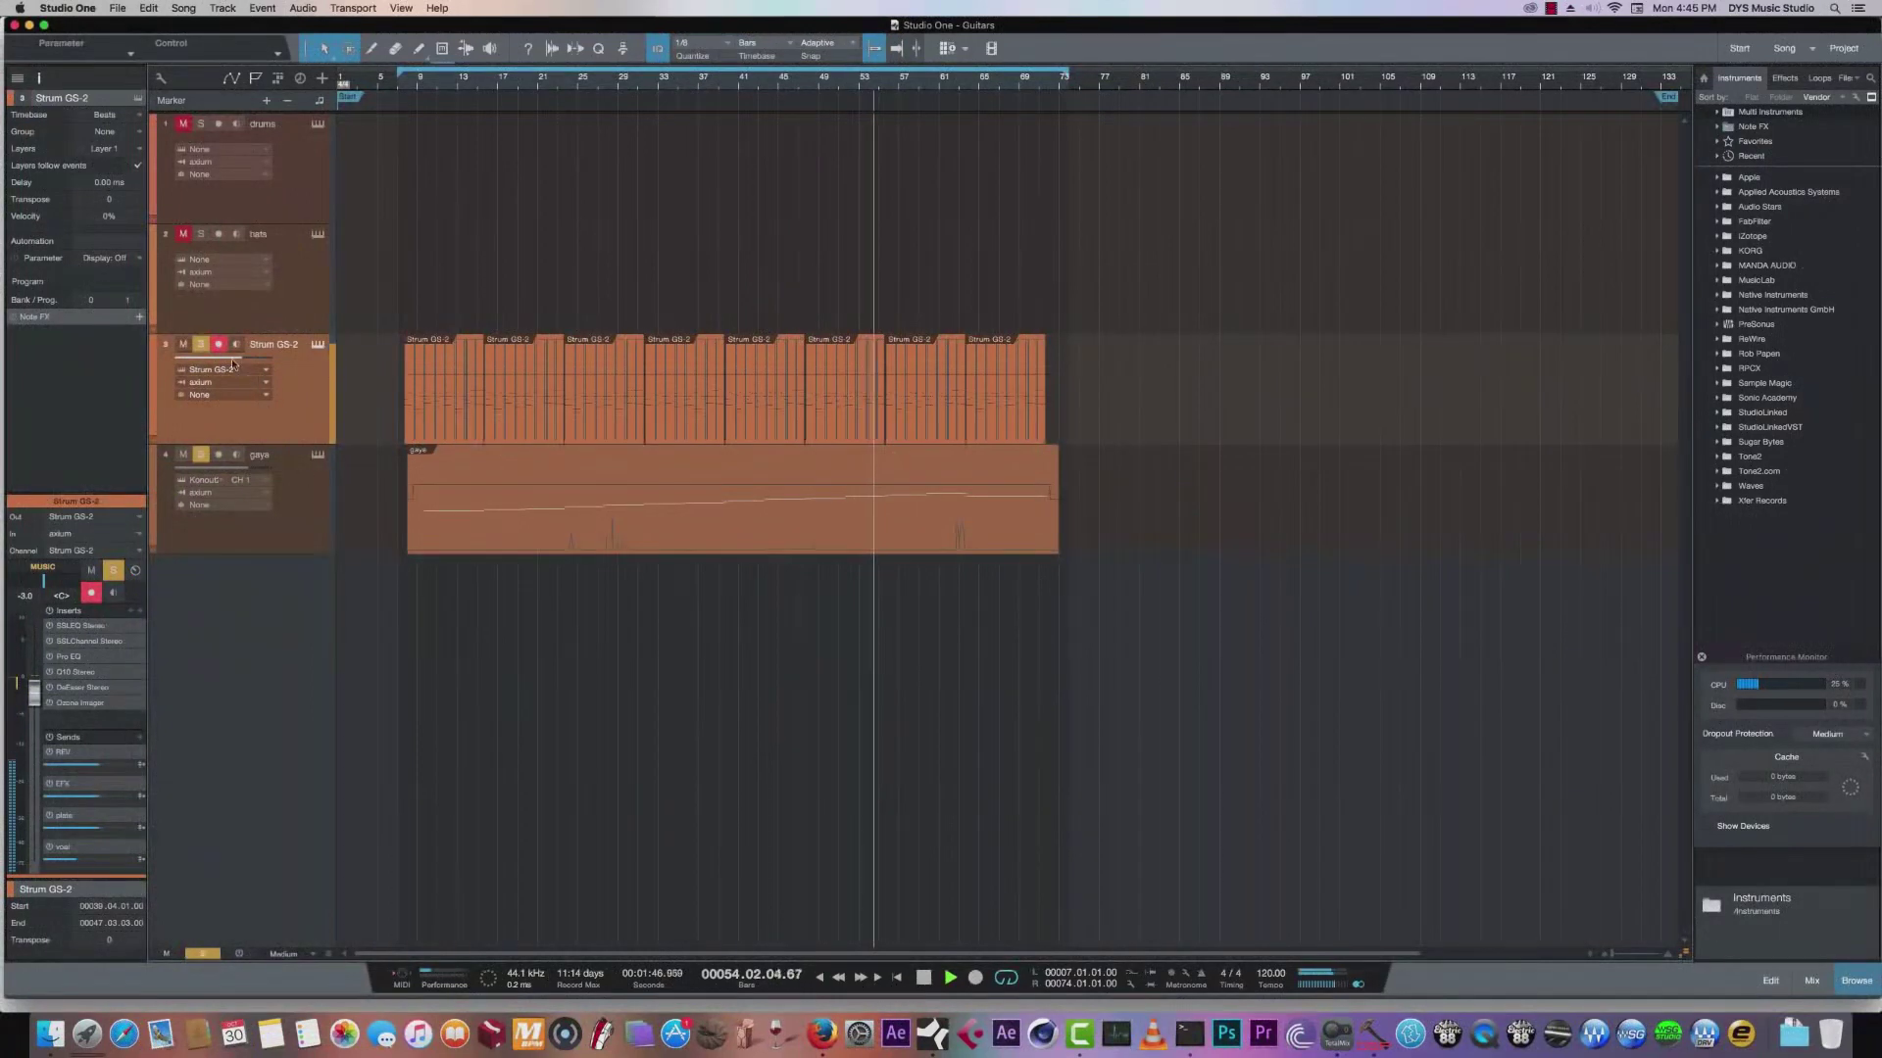
left_click(299, 495)
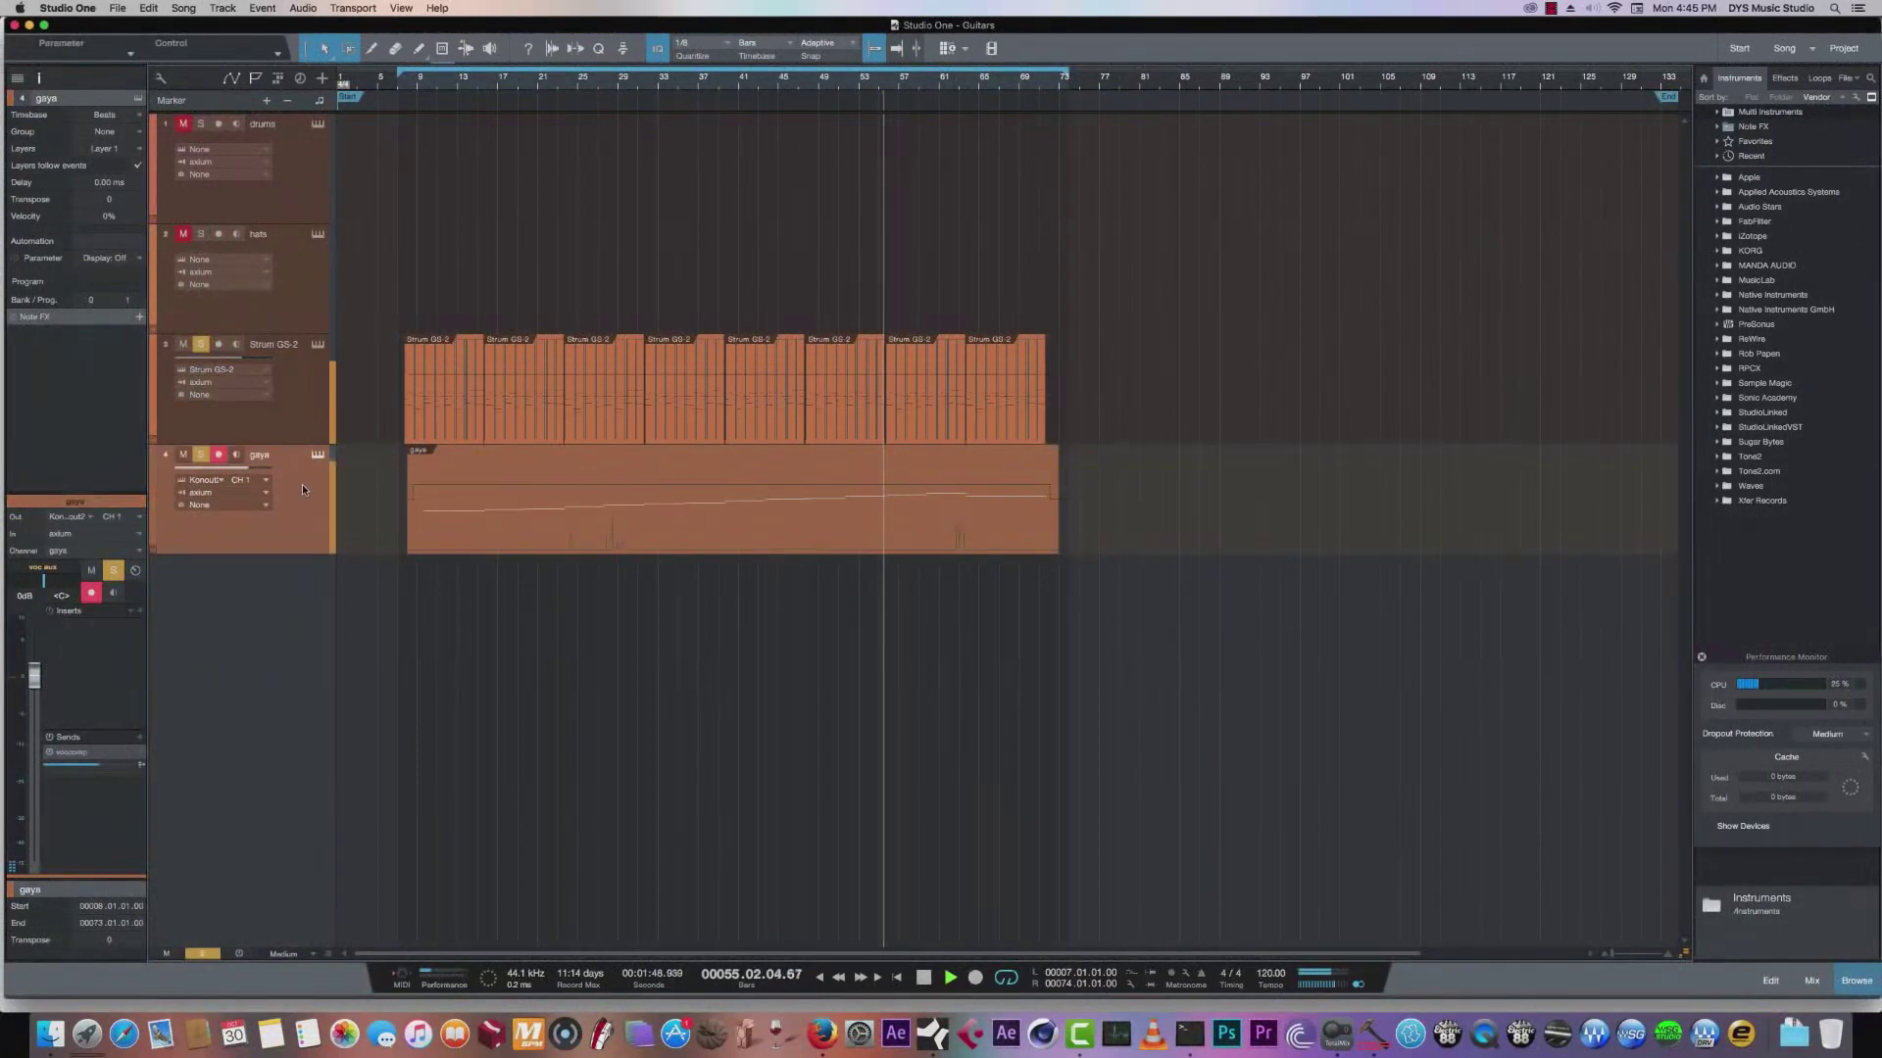
key("Up")
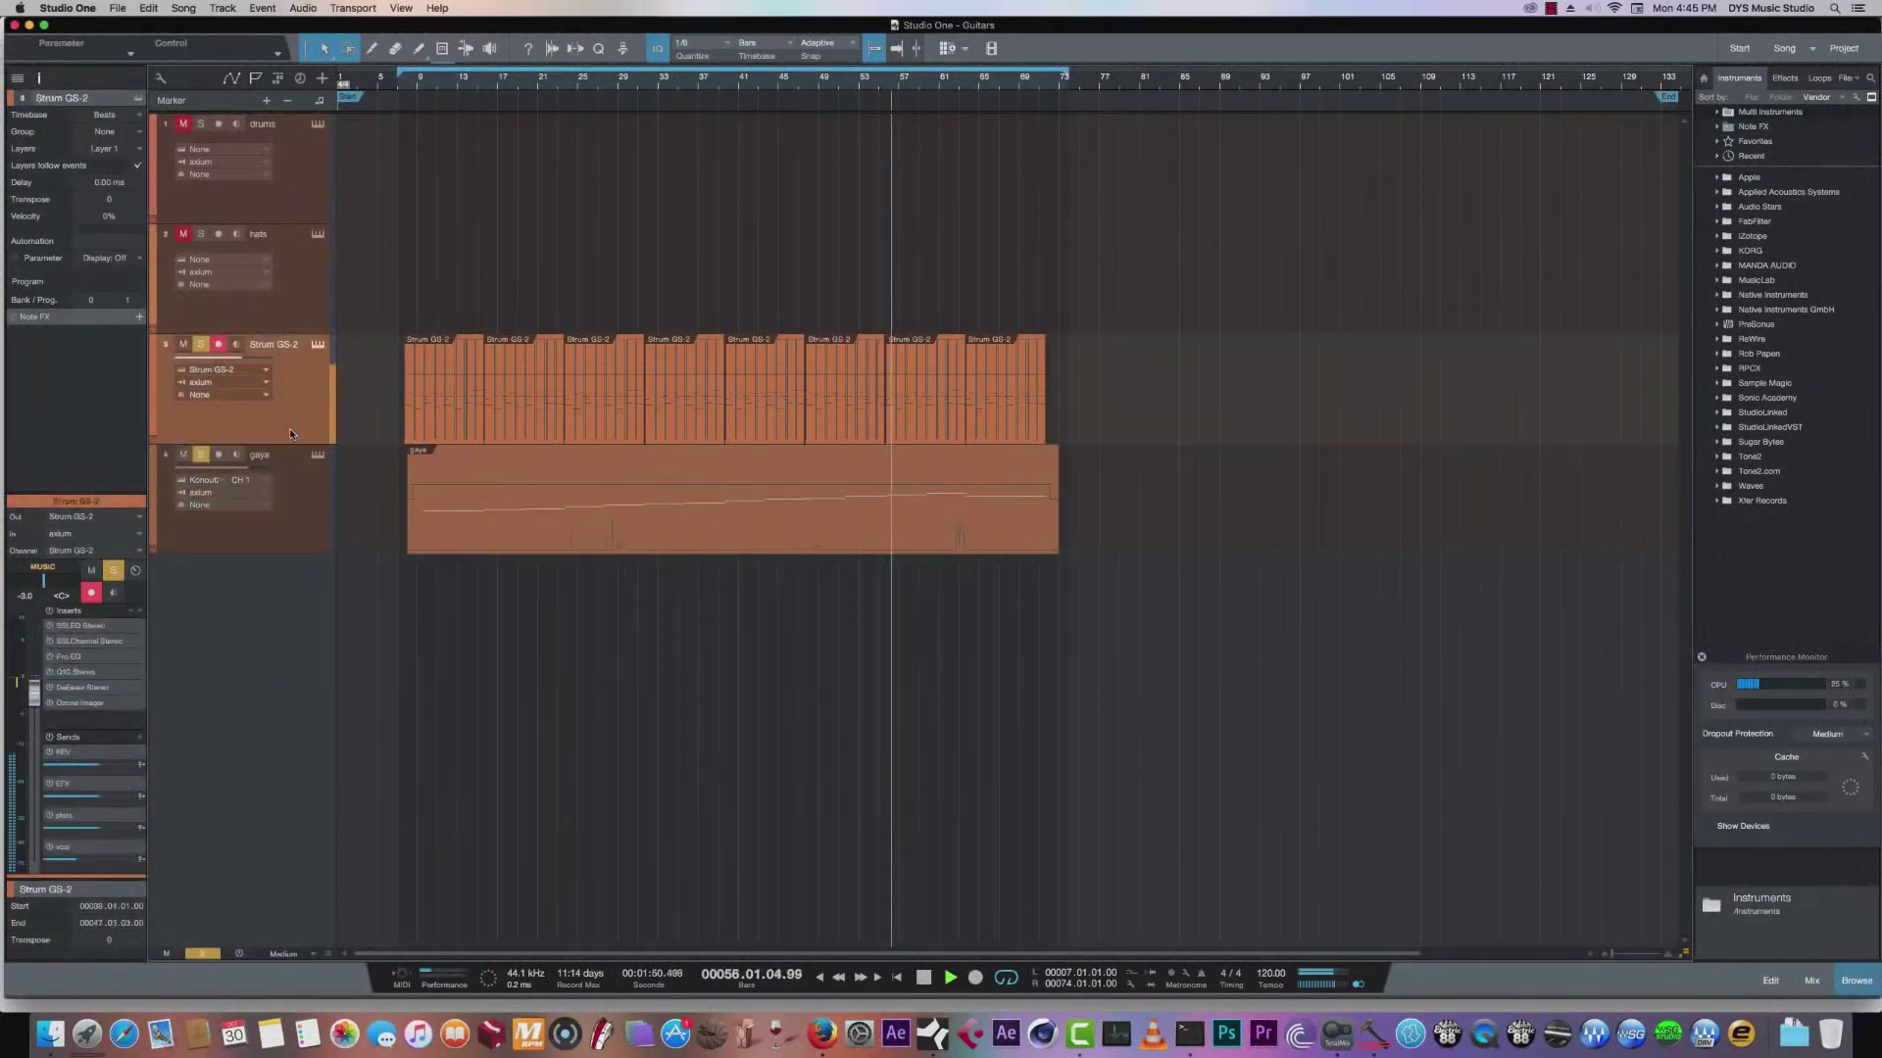
left_click(1810, 981)
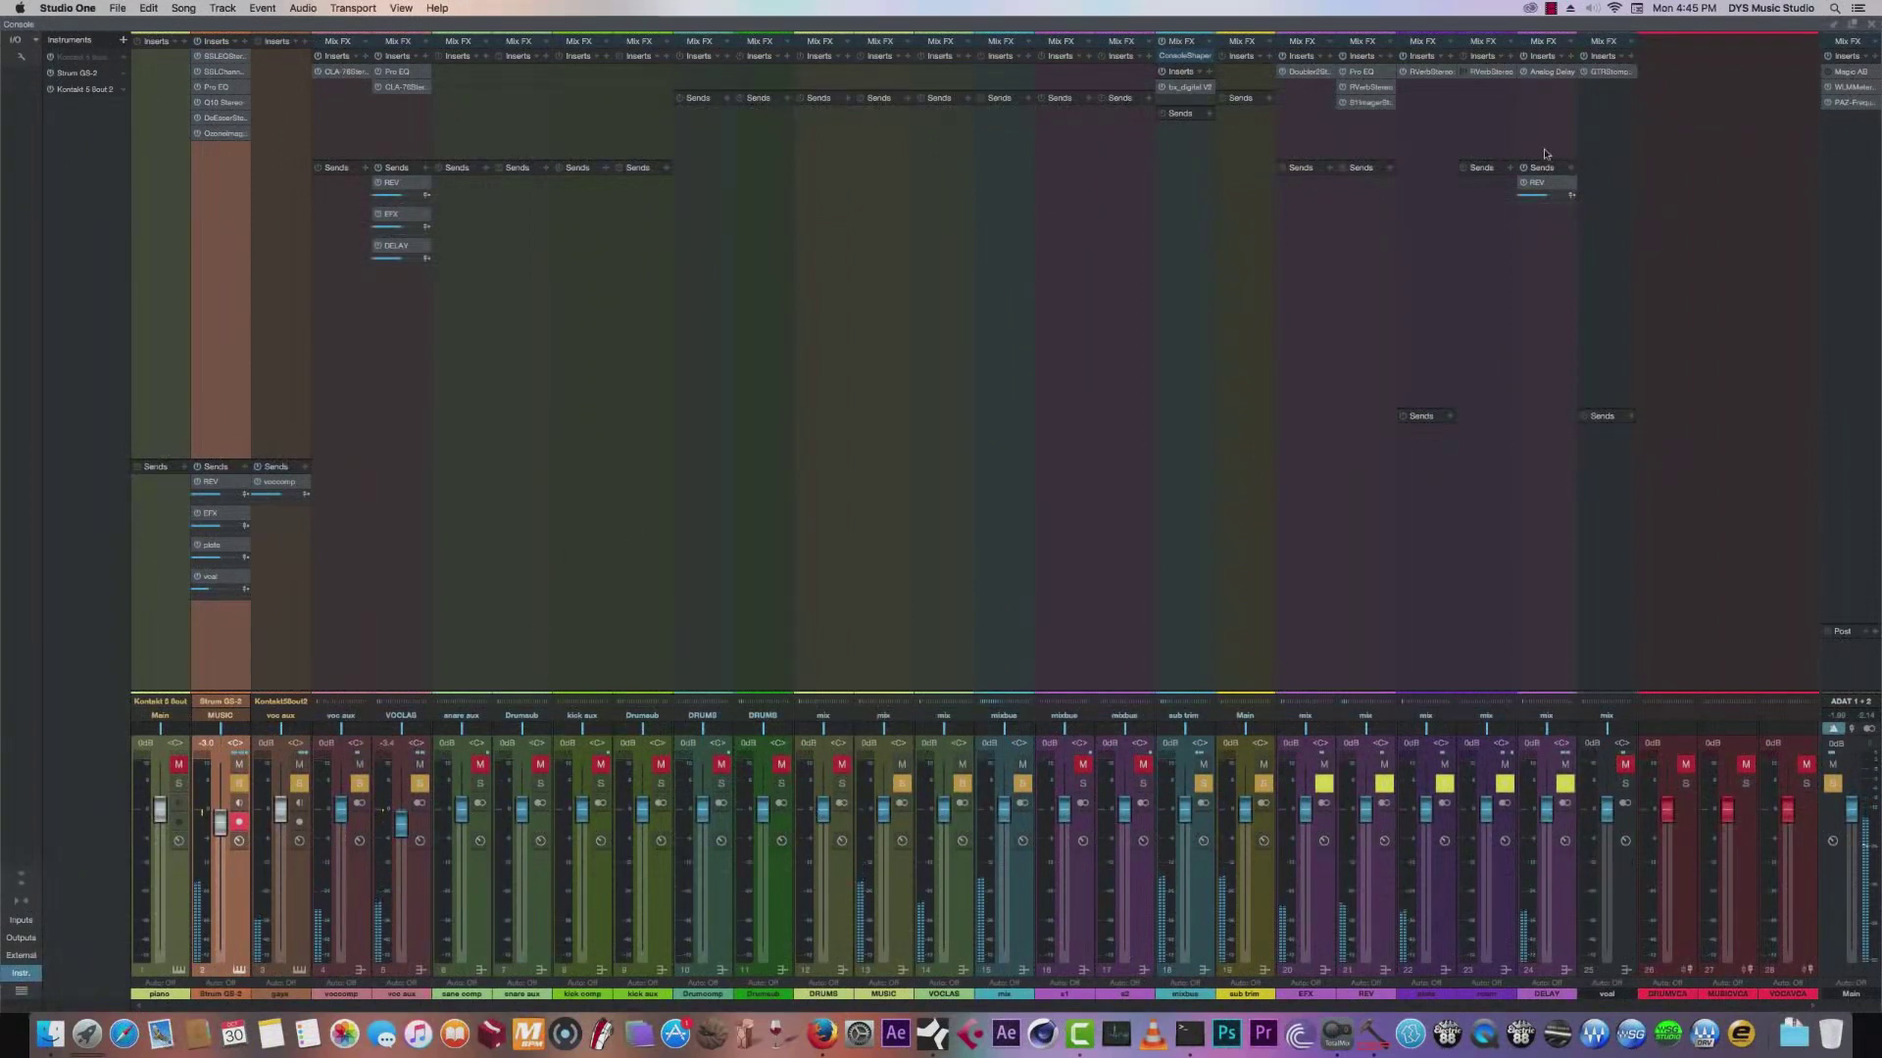
left_click(1872, 23)
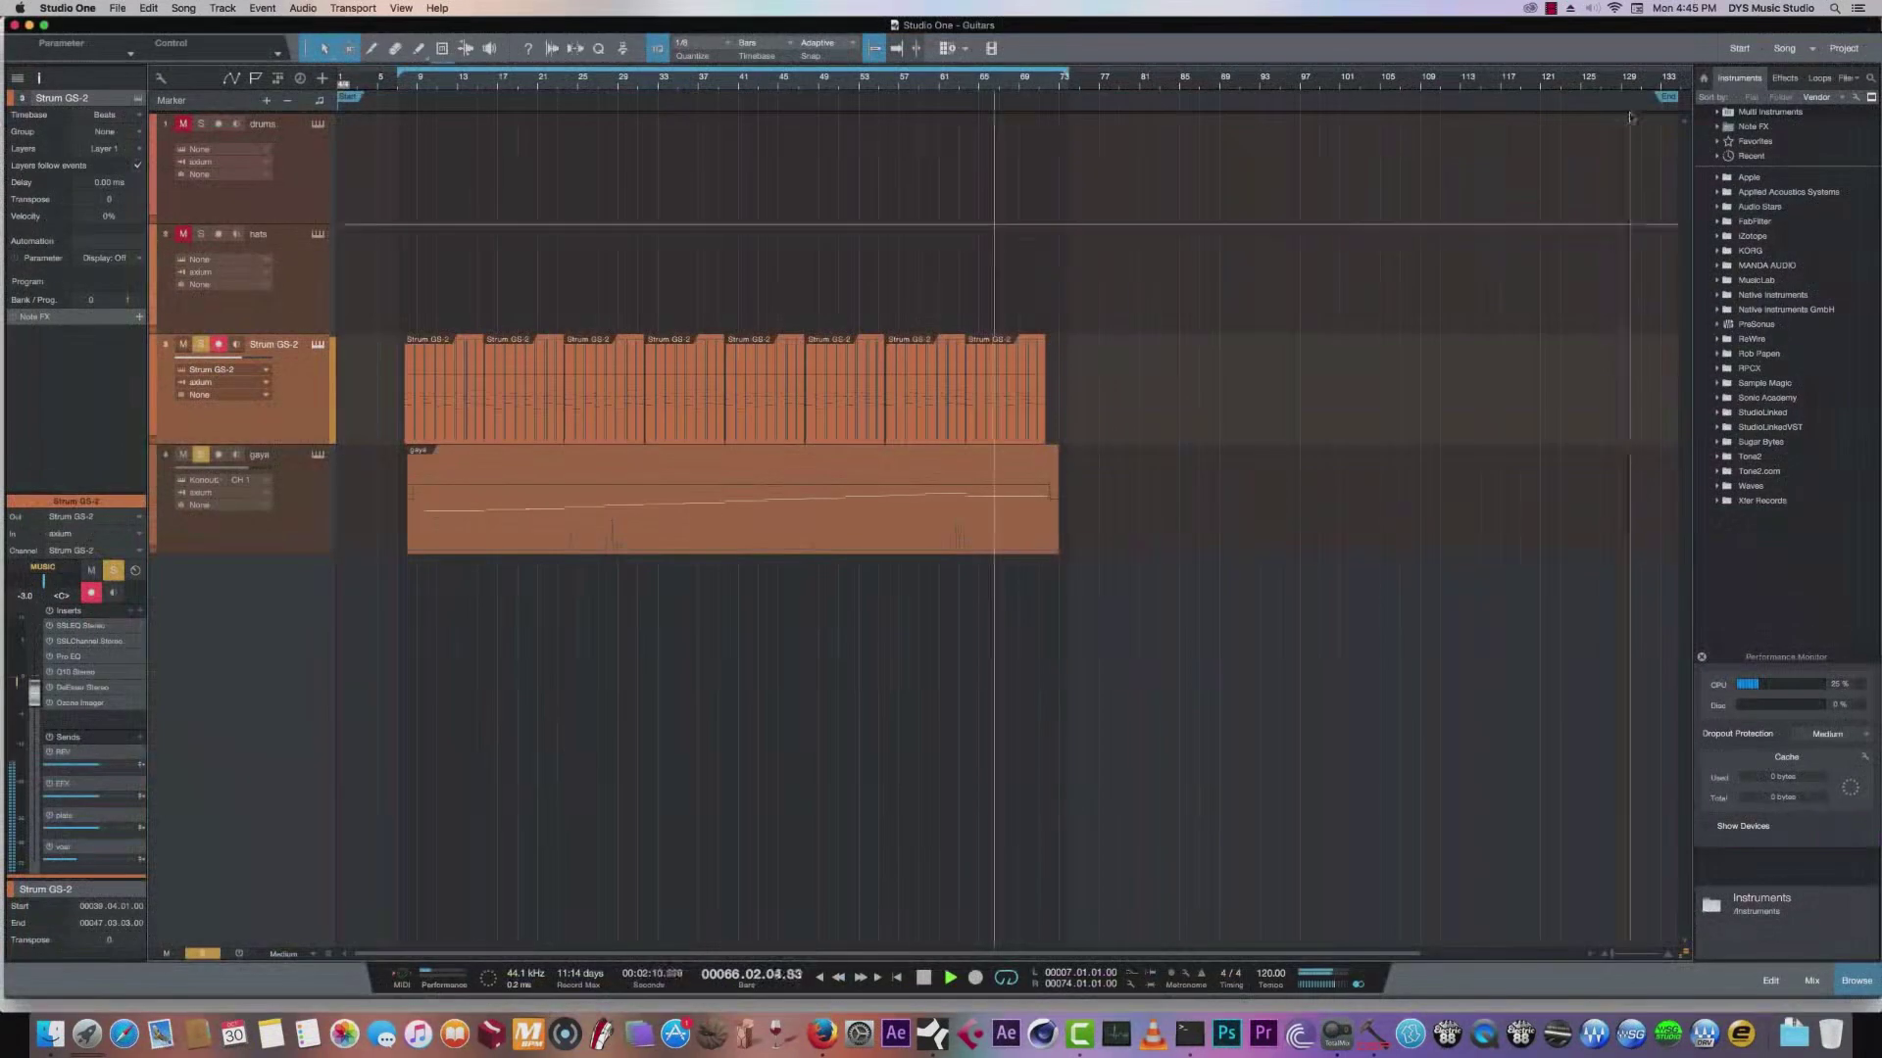
Cut the Strum GS-2 Pro EQ HF gain to 2.64 dB, restart near bar 11, clear solos.
left_click(71, 657)
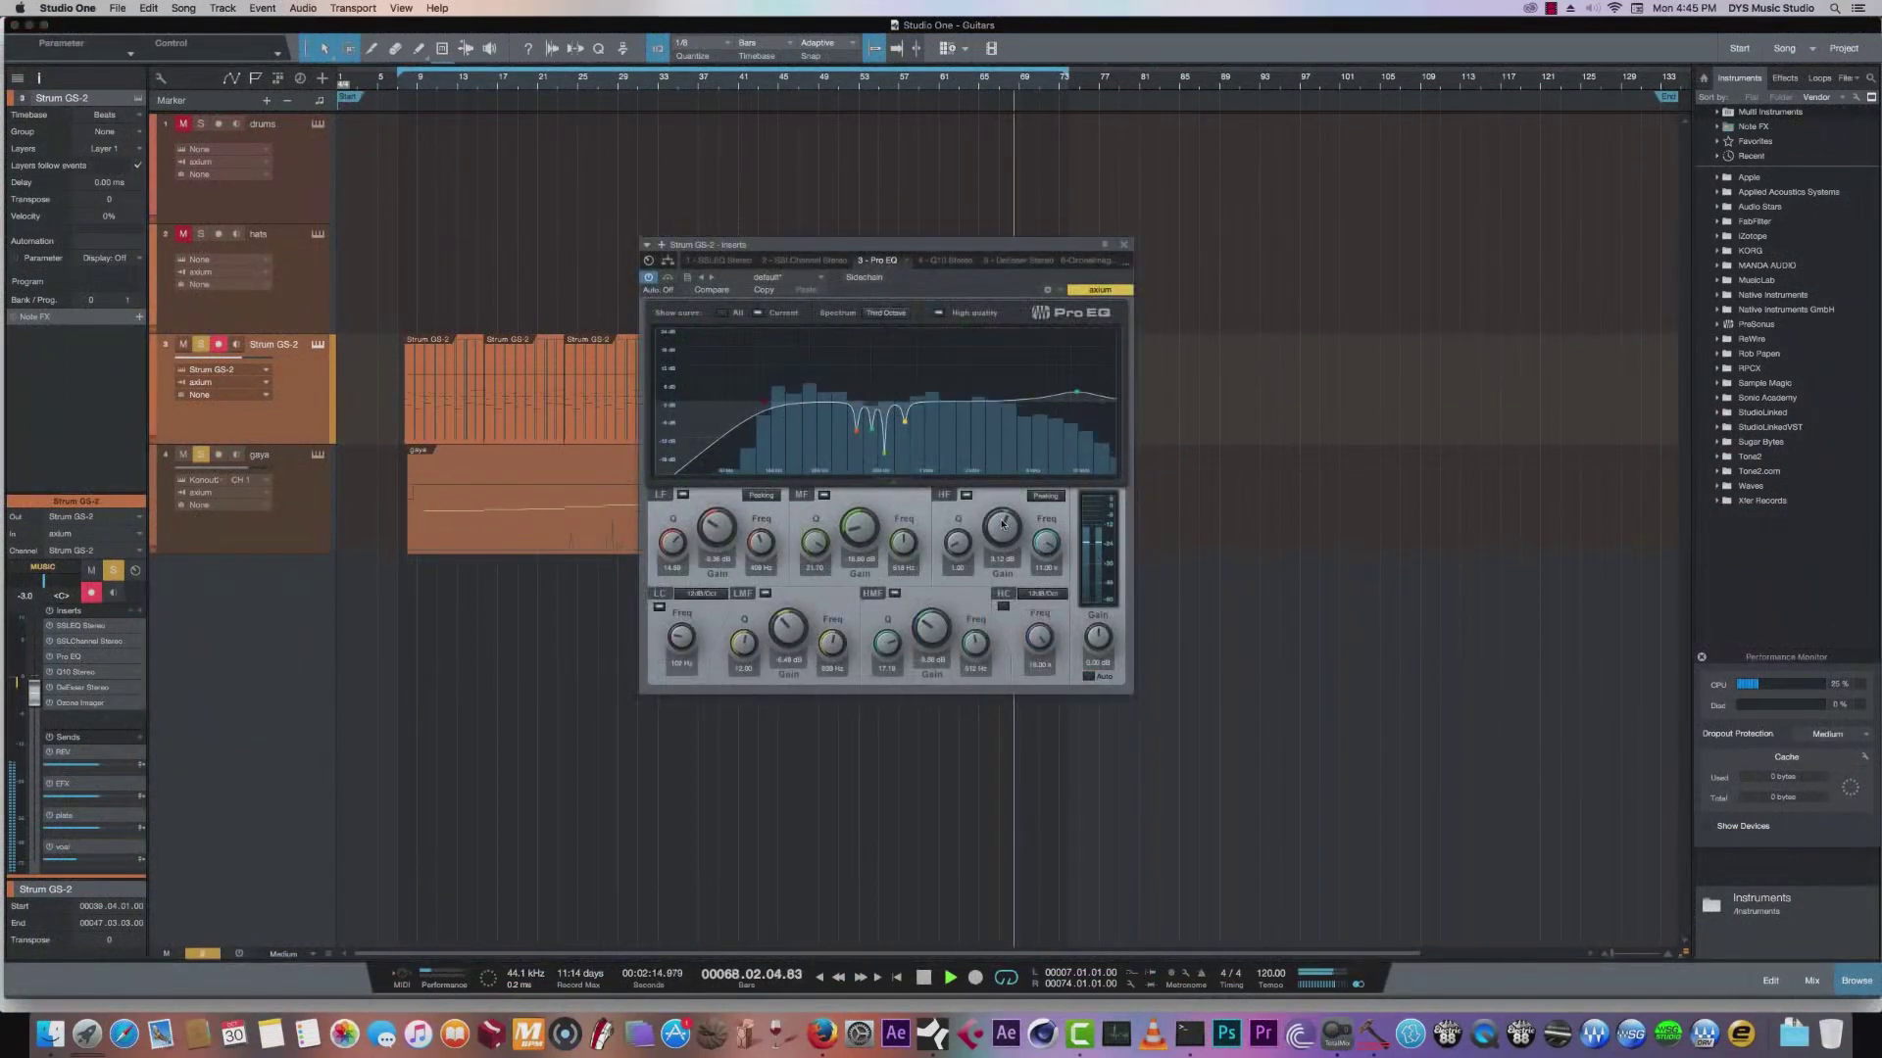
left_click_drag(999, 526, 999, 537)
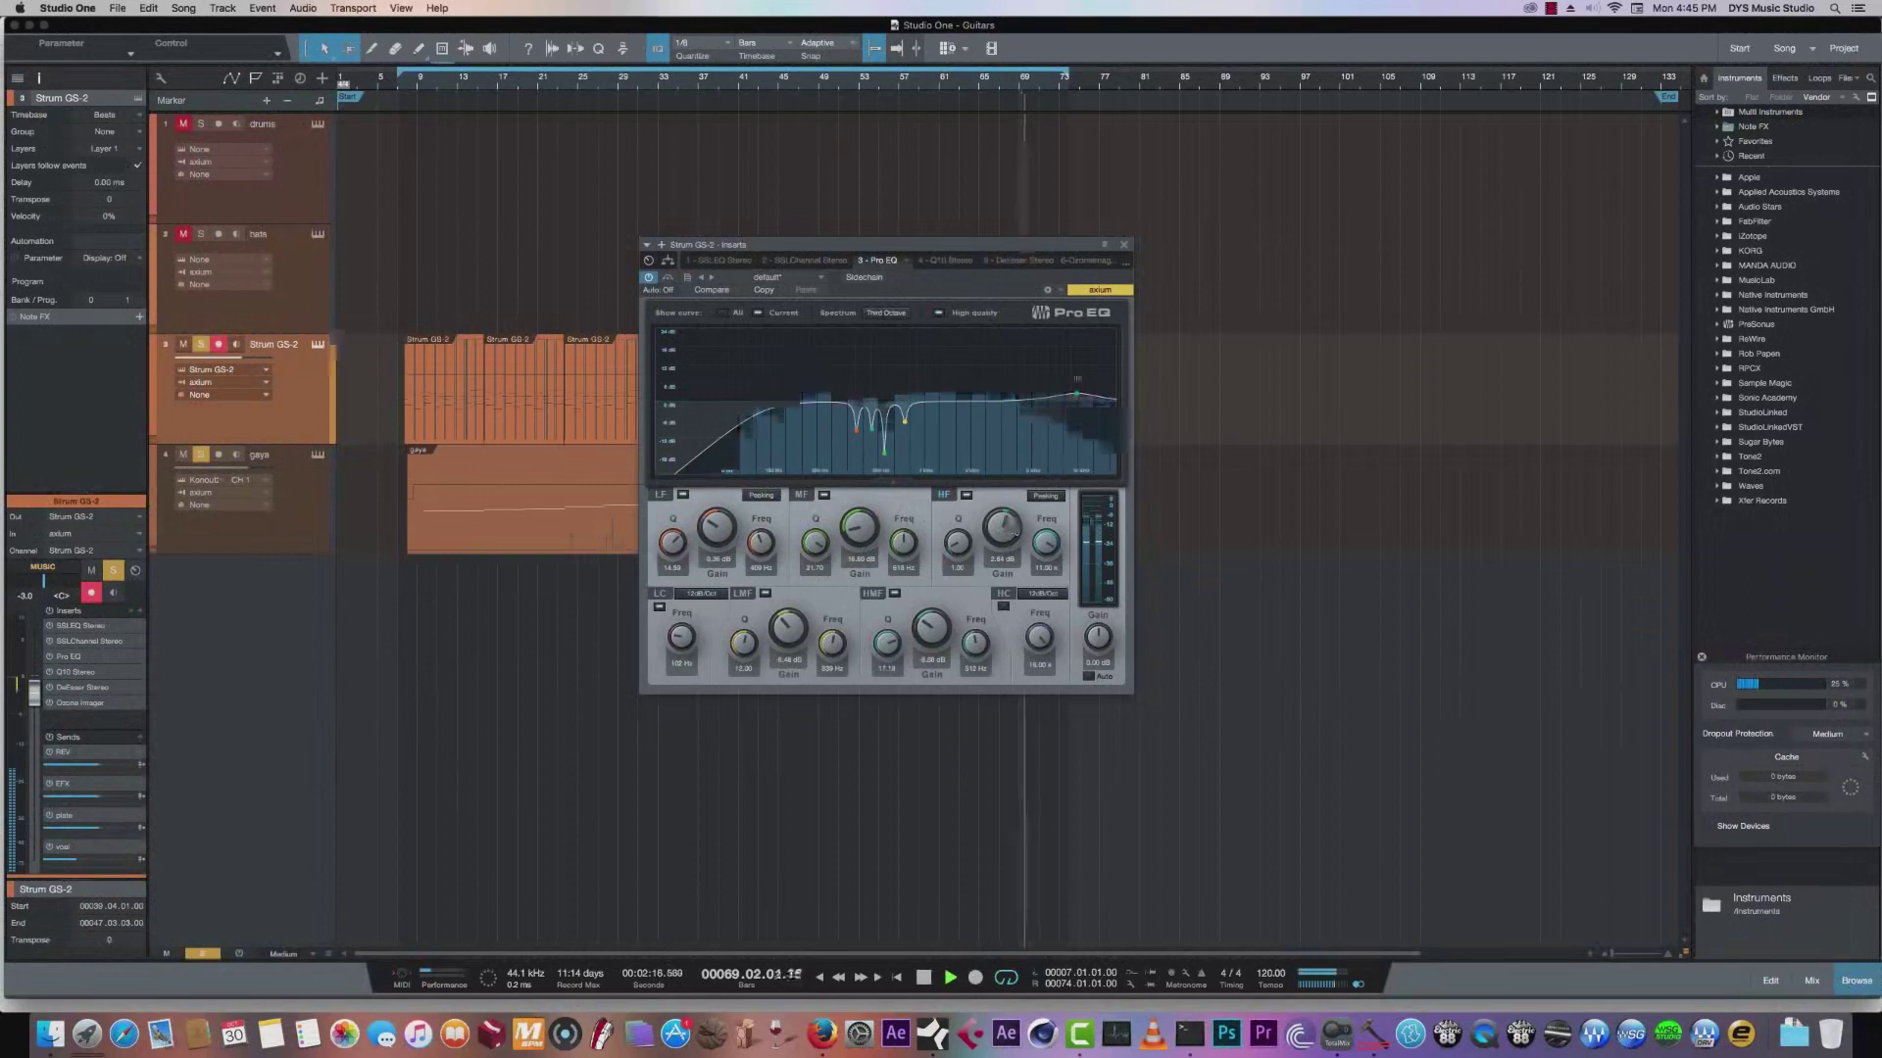
left_click(1125, 246)
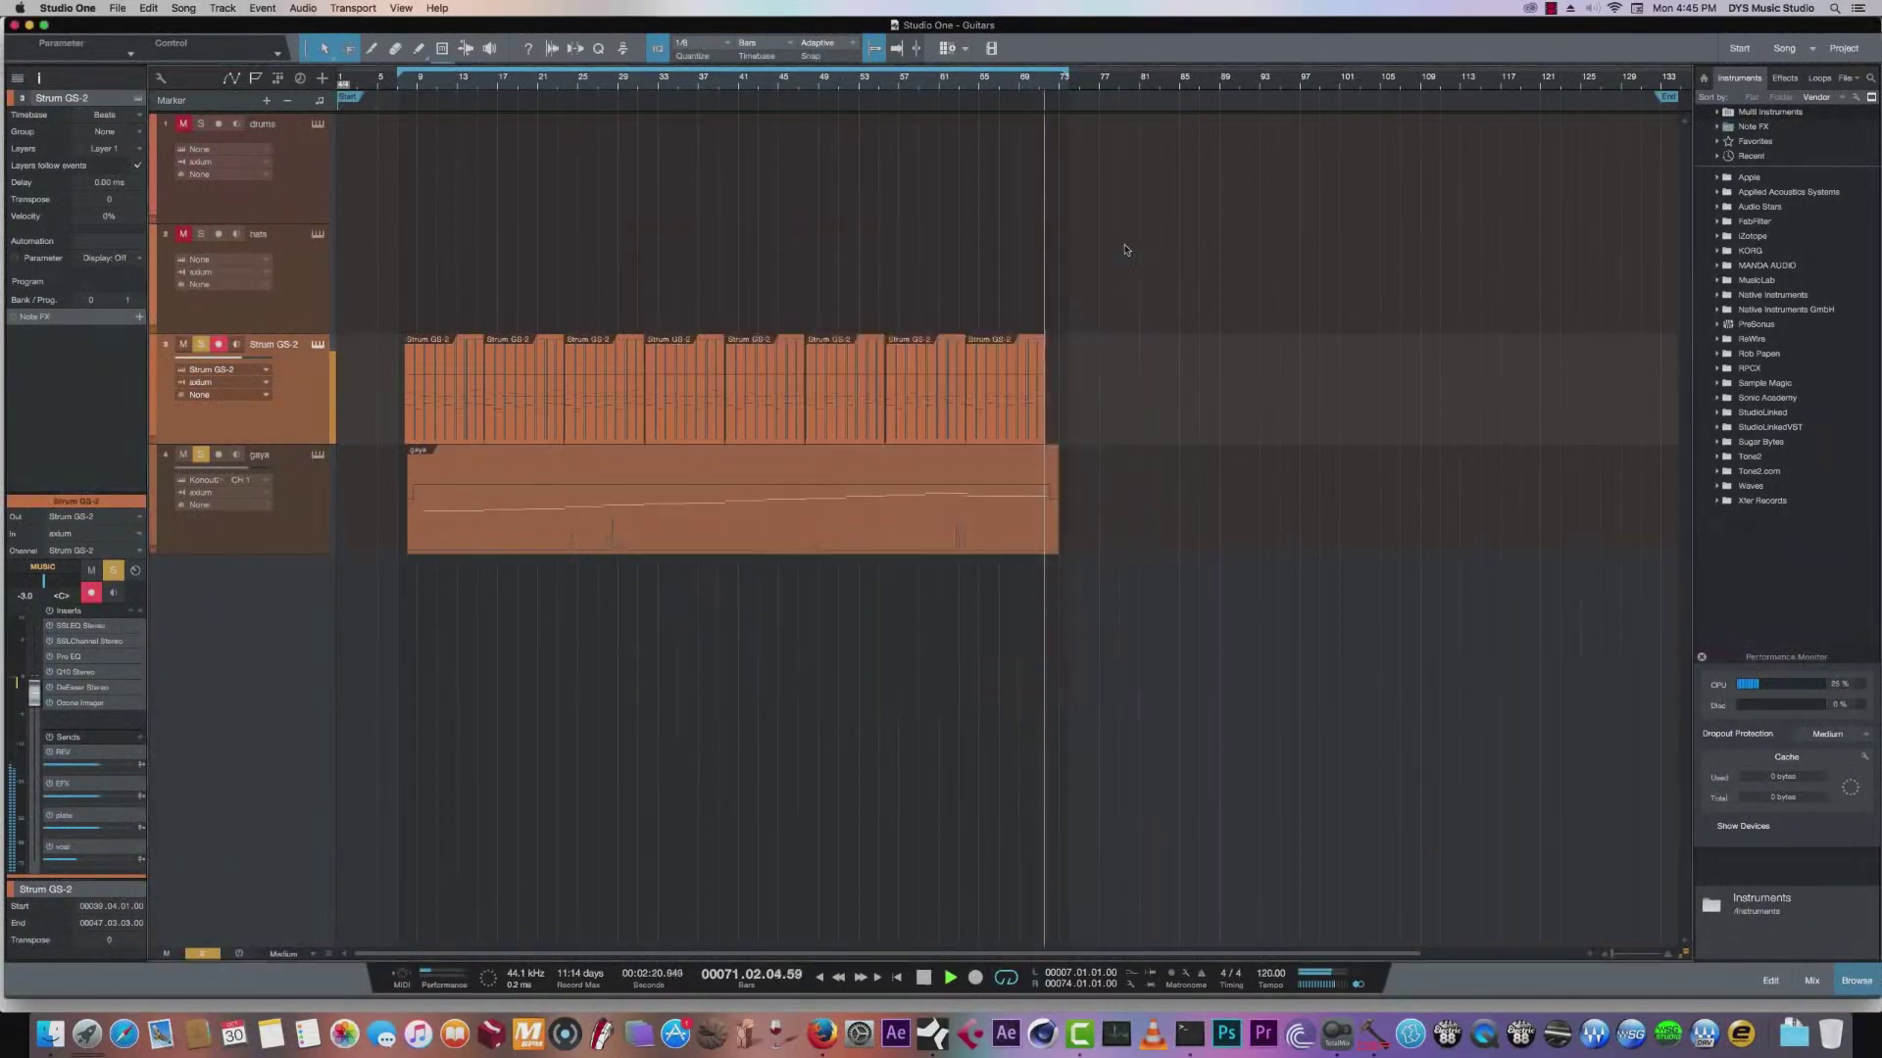
left_click(435, 82)
left_click(203, 953)
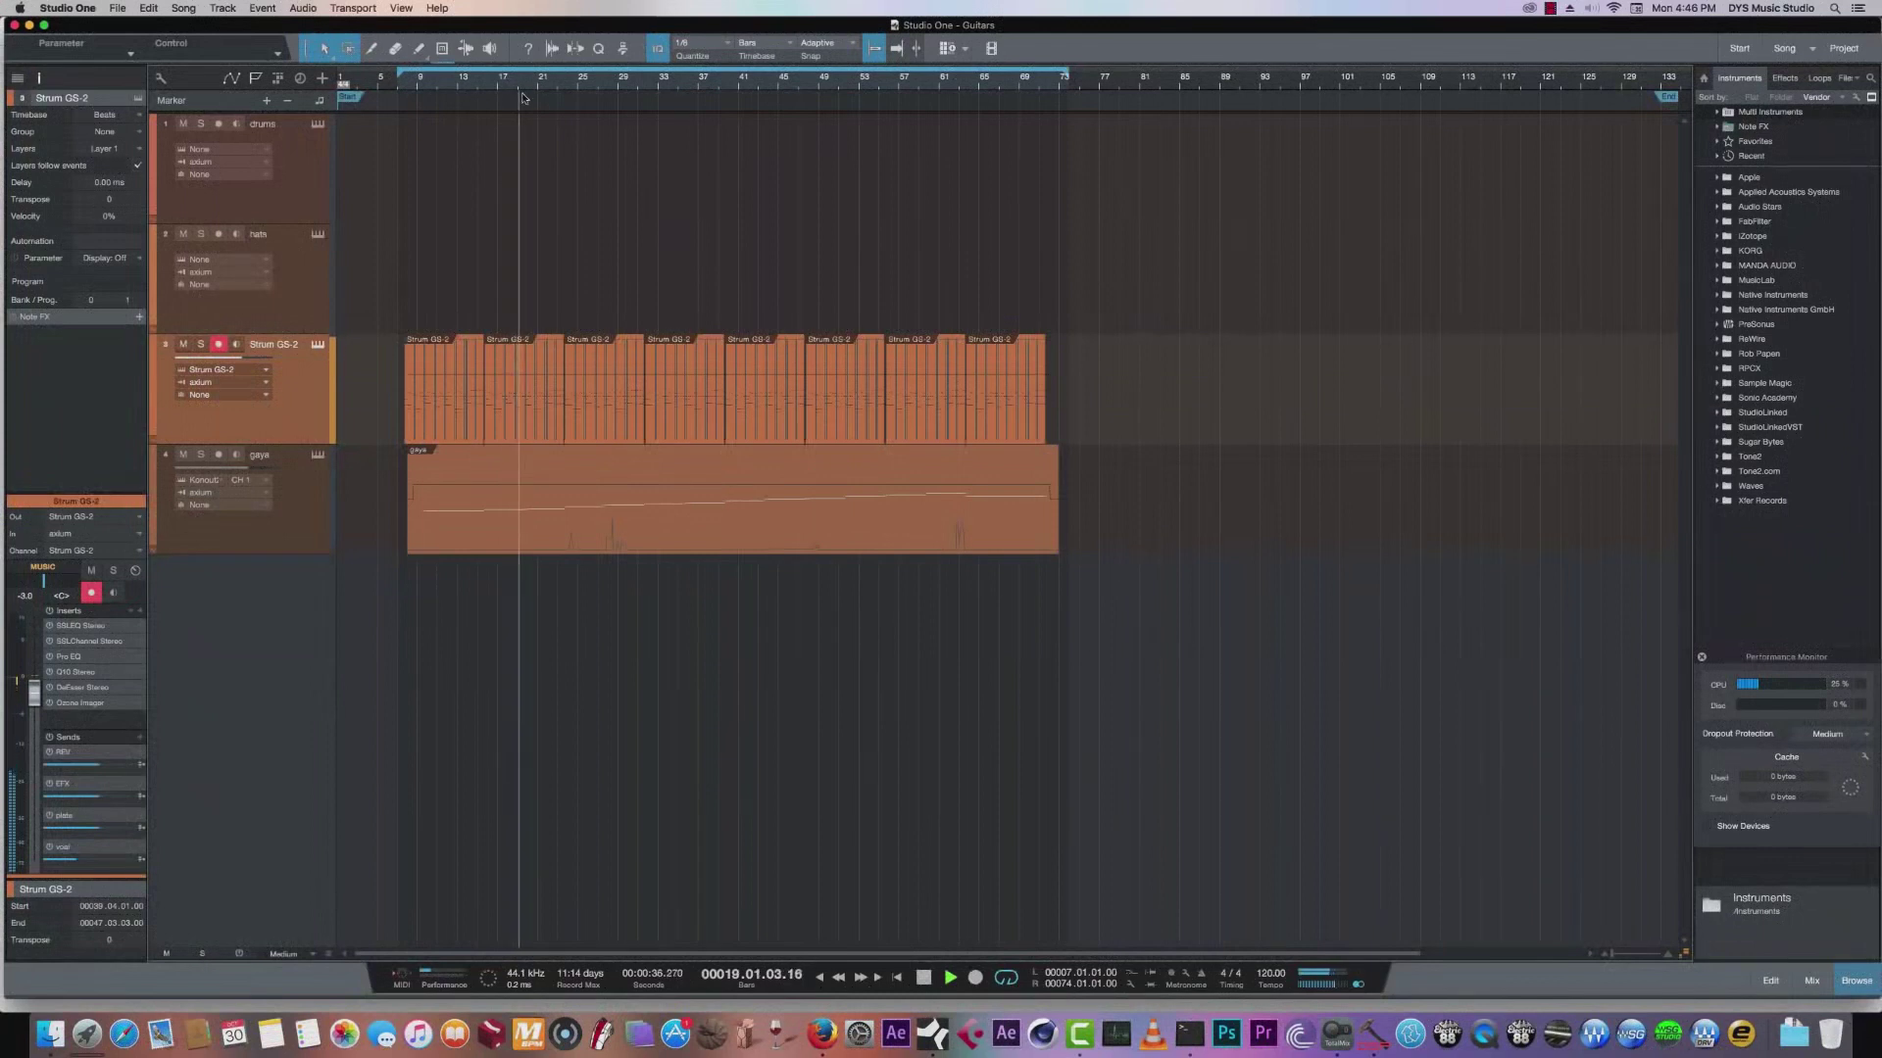
Stop playback and open the REV return's Pro EQ and the vocl return's GTR Stomp.
key("space")
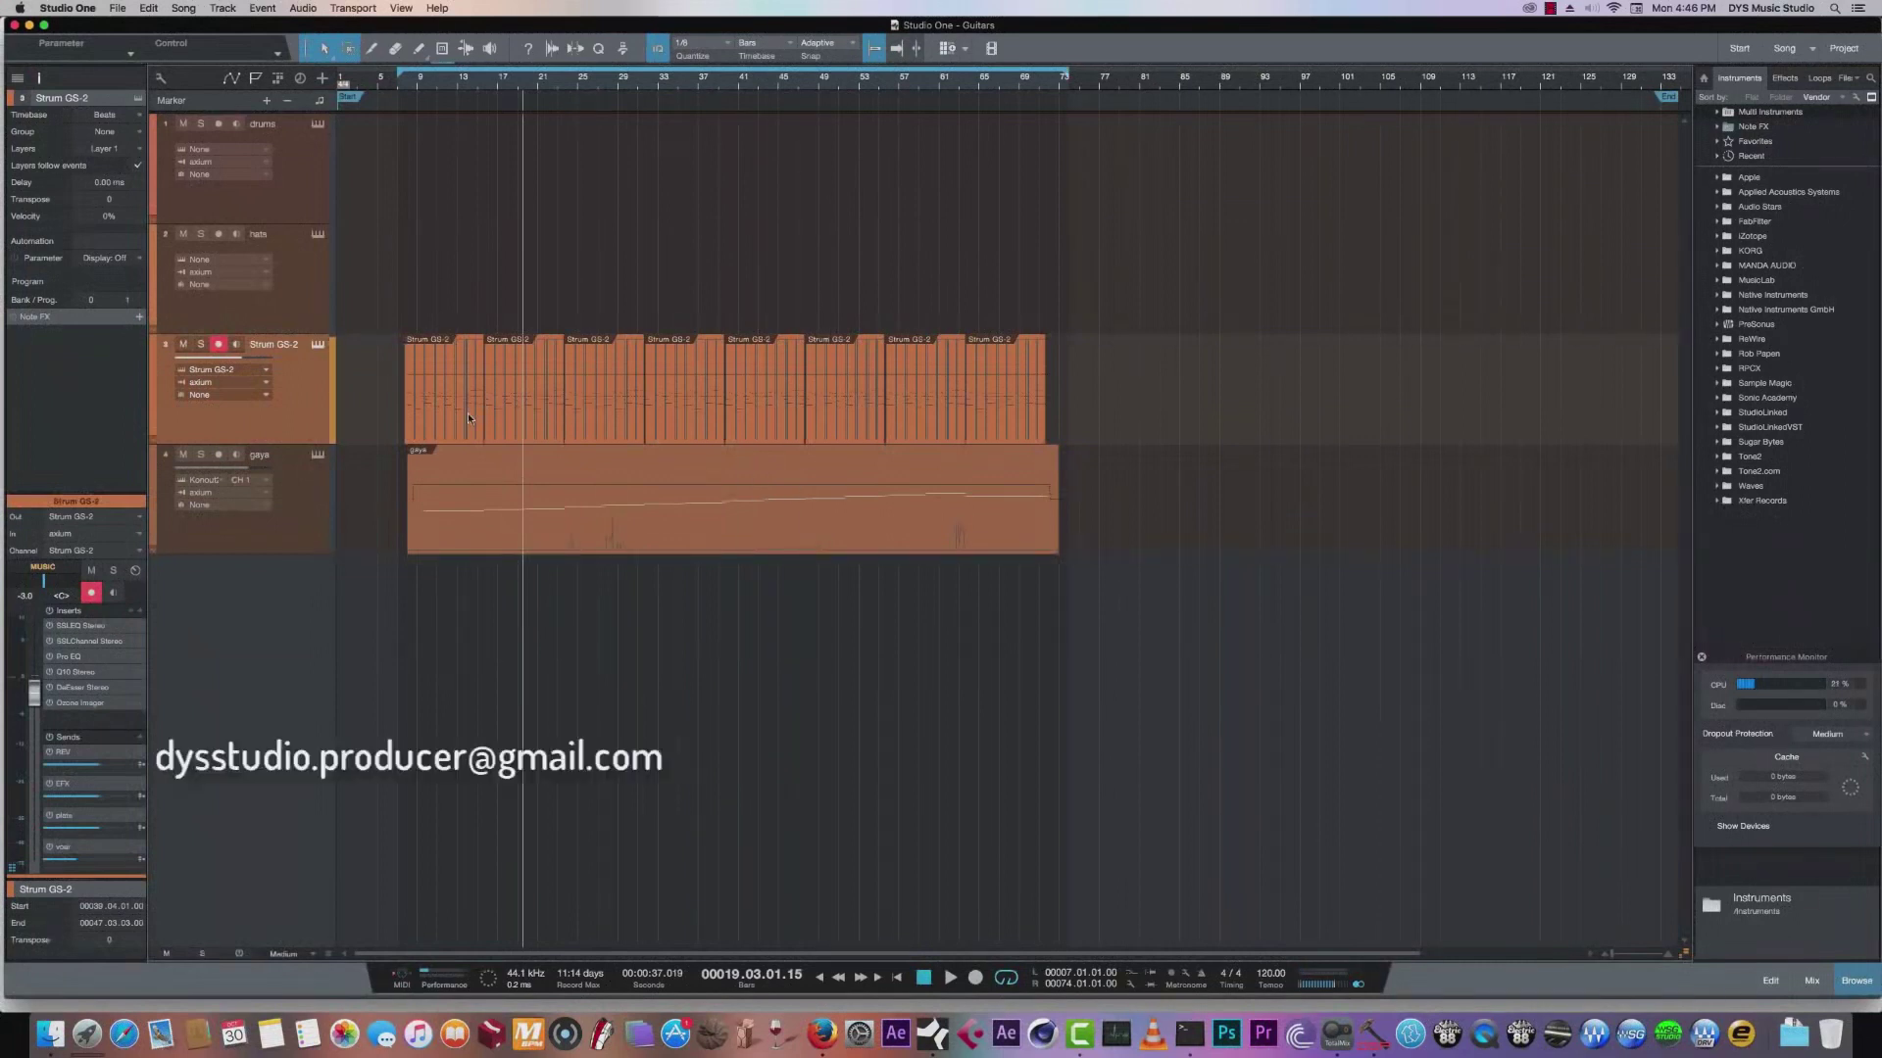
double_click(63, 752)
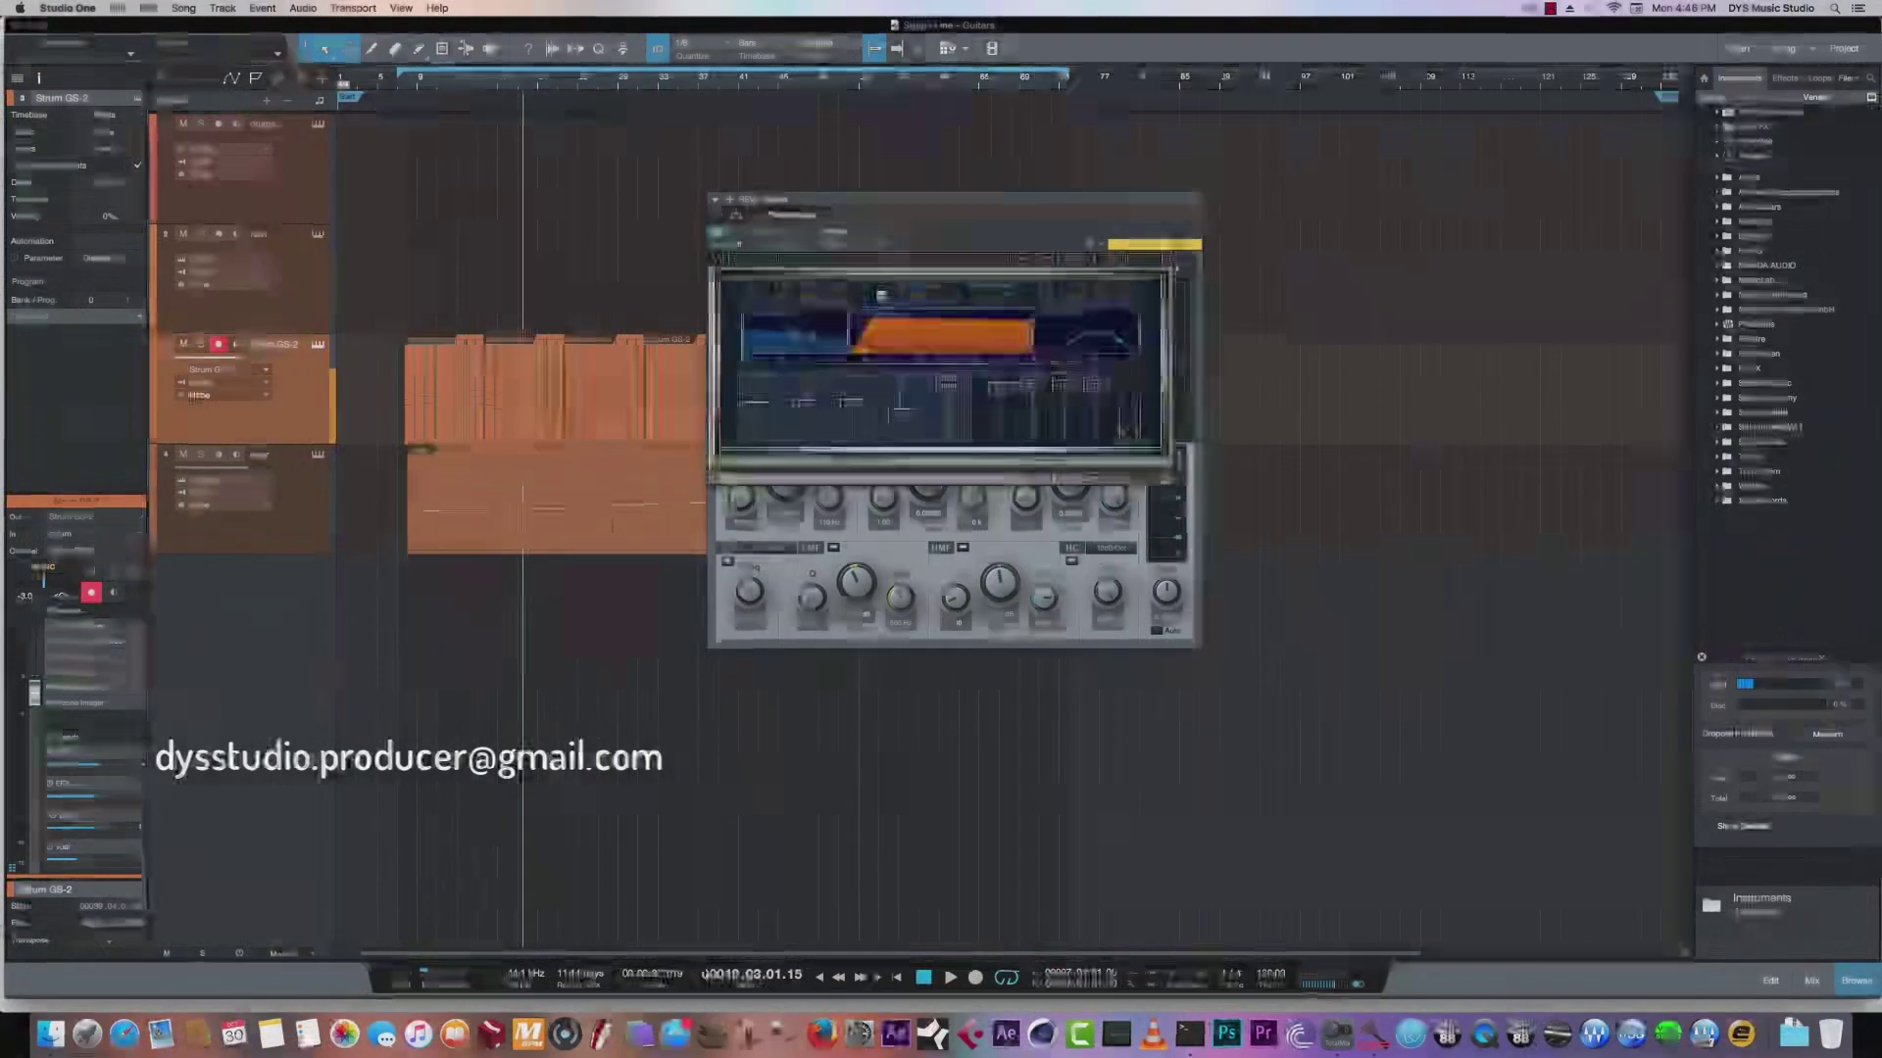
double_click(75, 850)
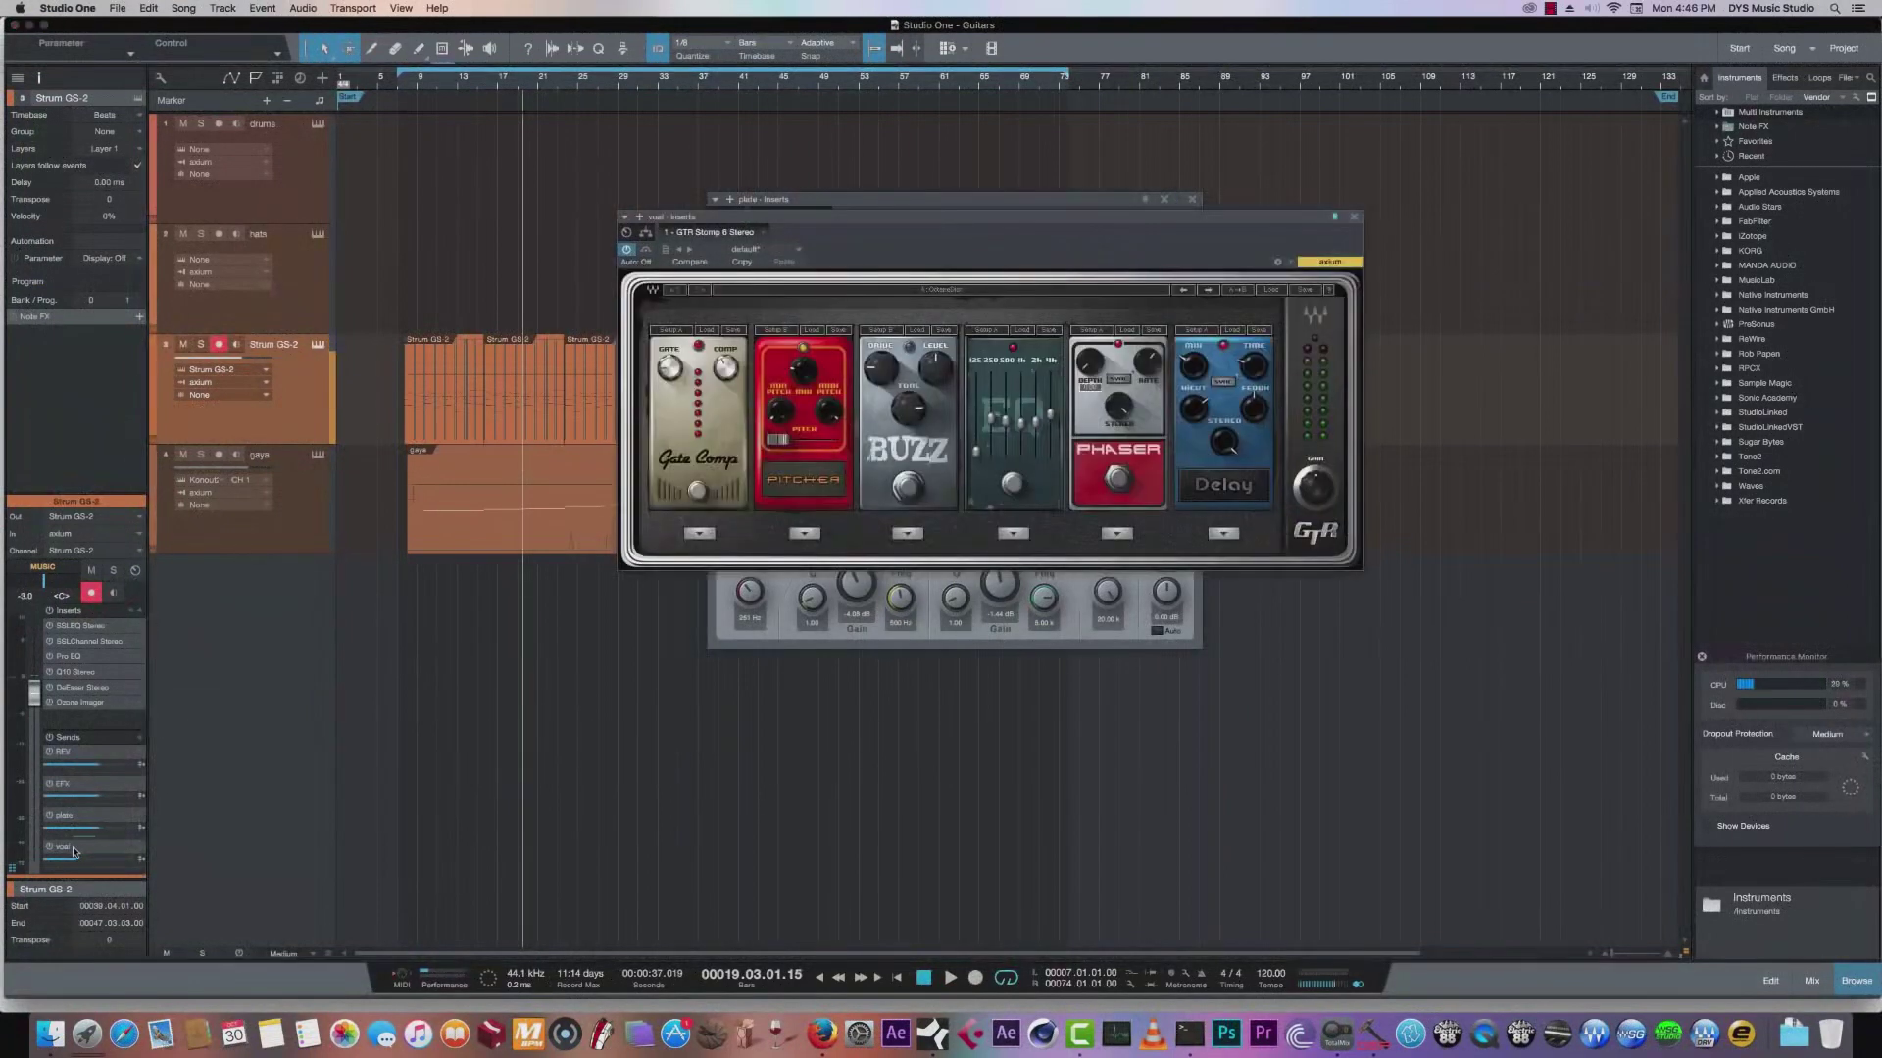
Select the gaya track and close the GTR Stomp, gaya insert and REV Pro EQ windows.
left_click(290, 535)
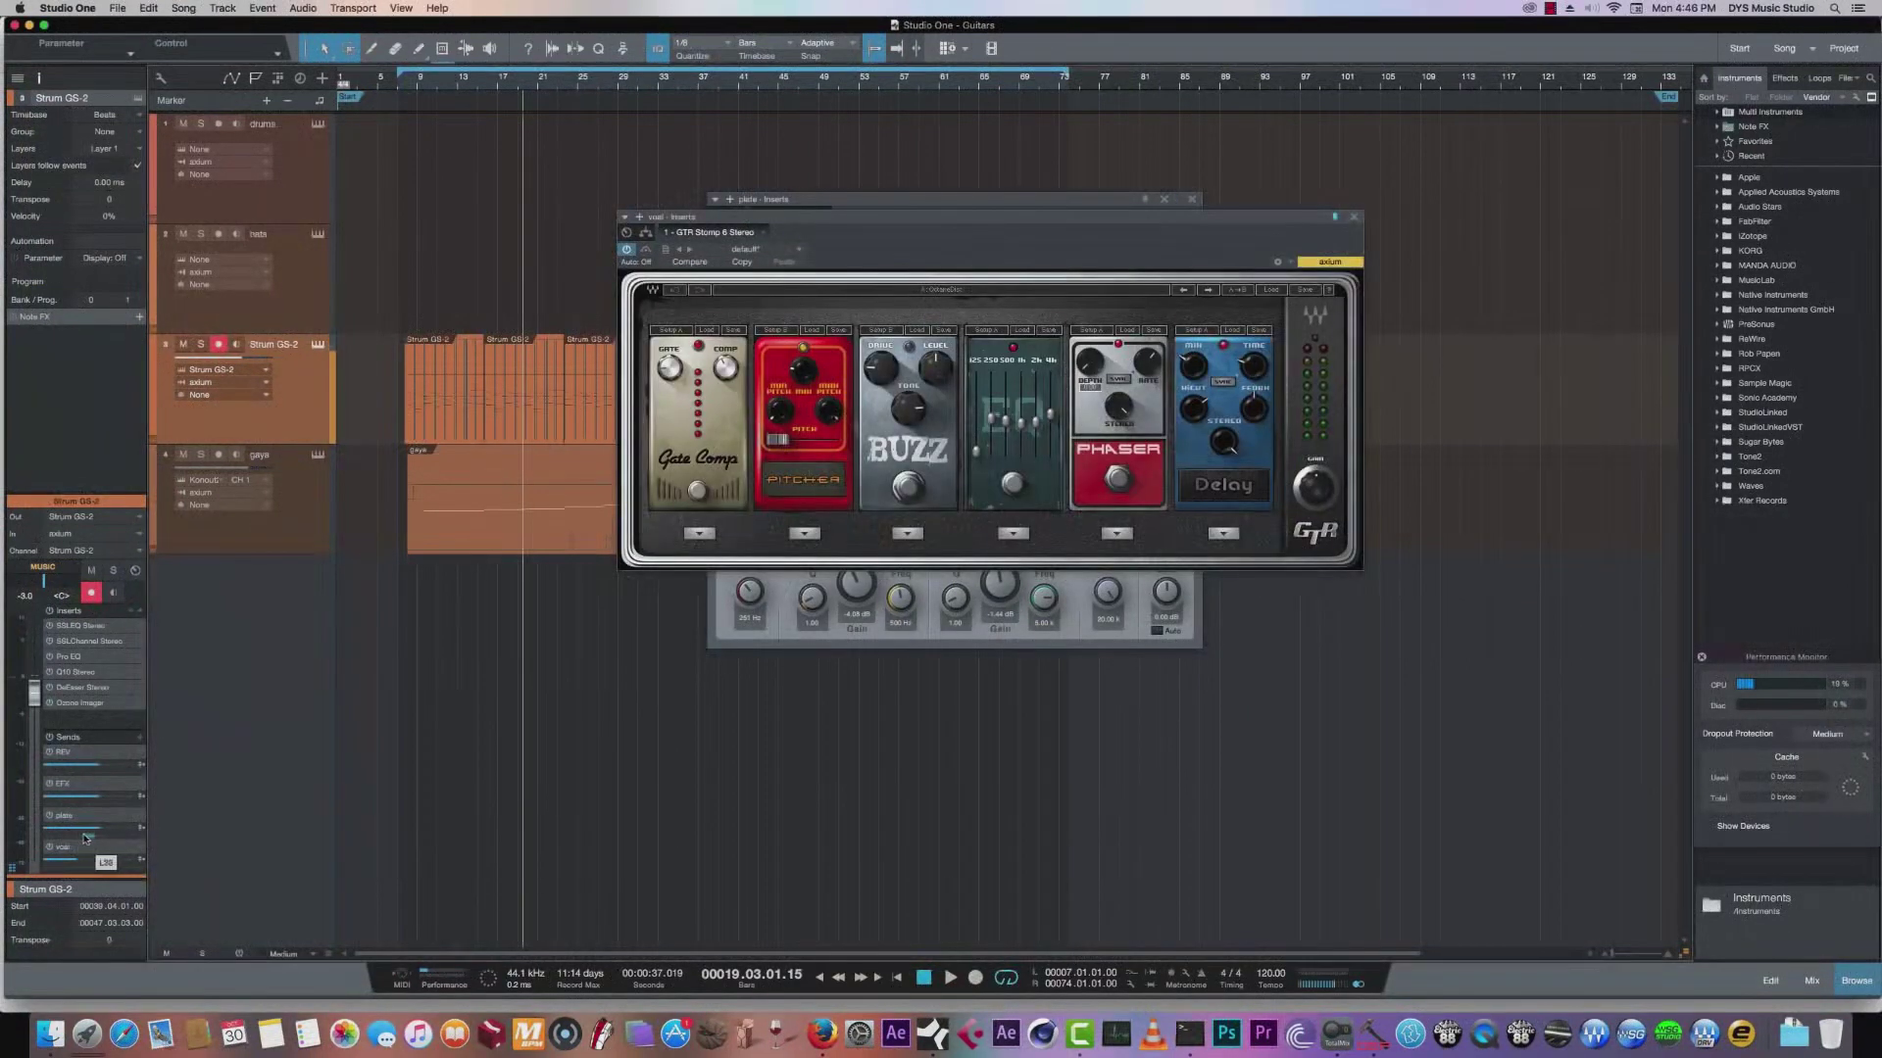
left_click(290, 535)
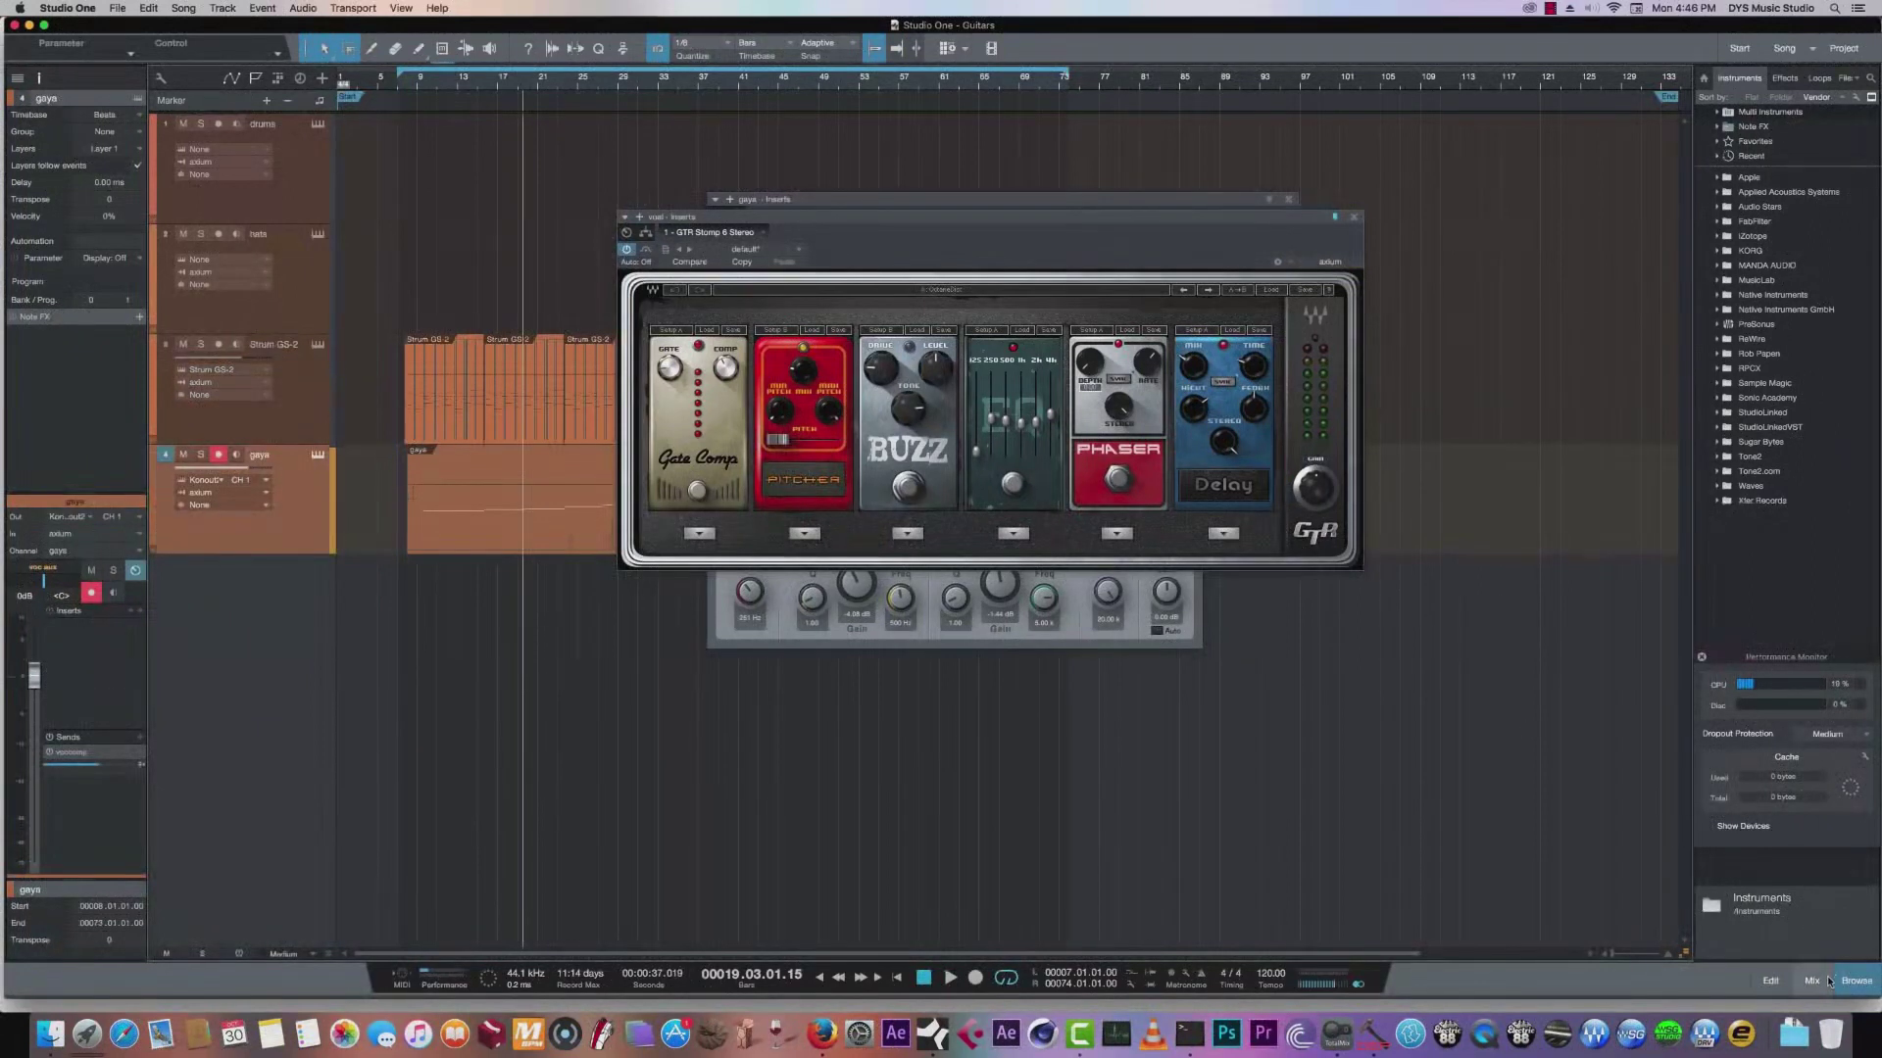
left_click(1353, 217)
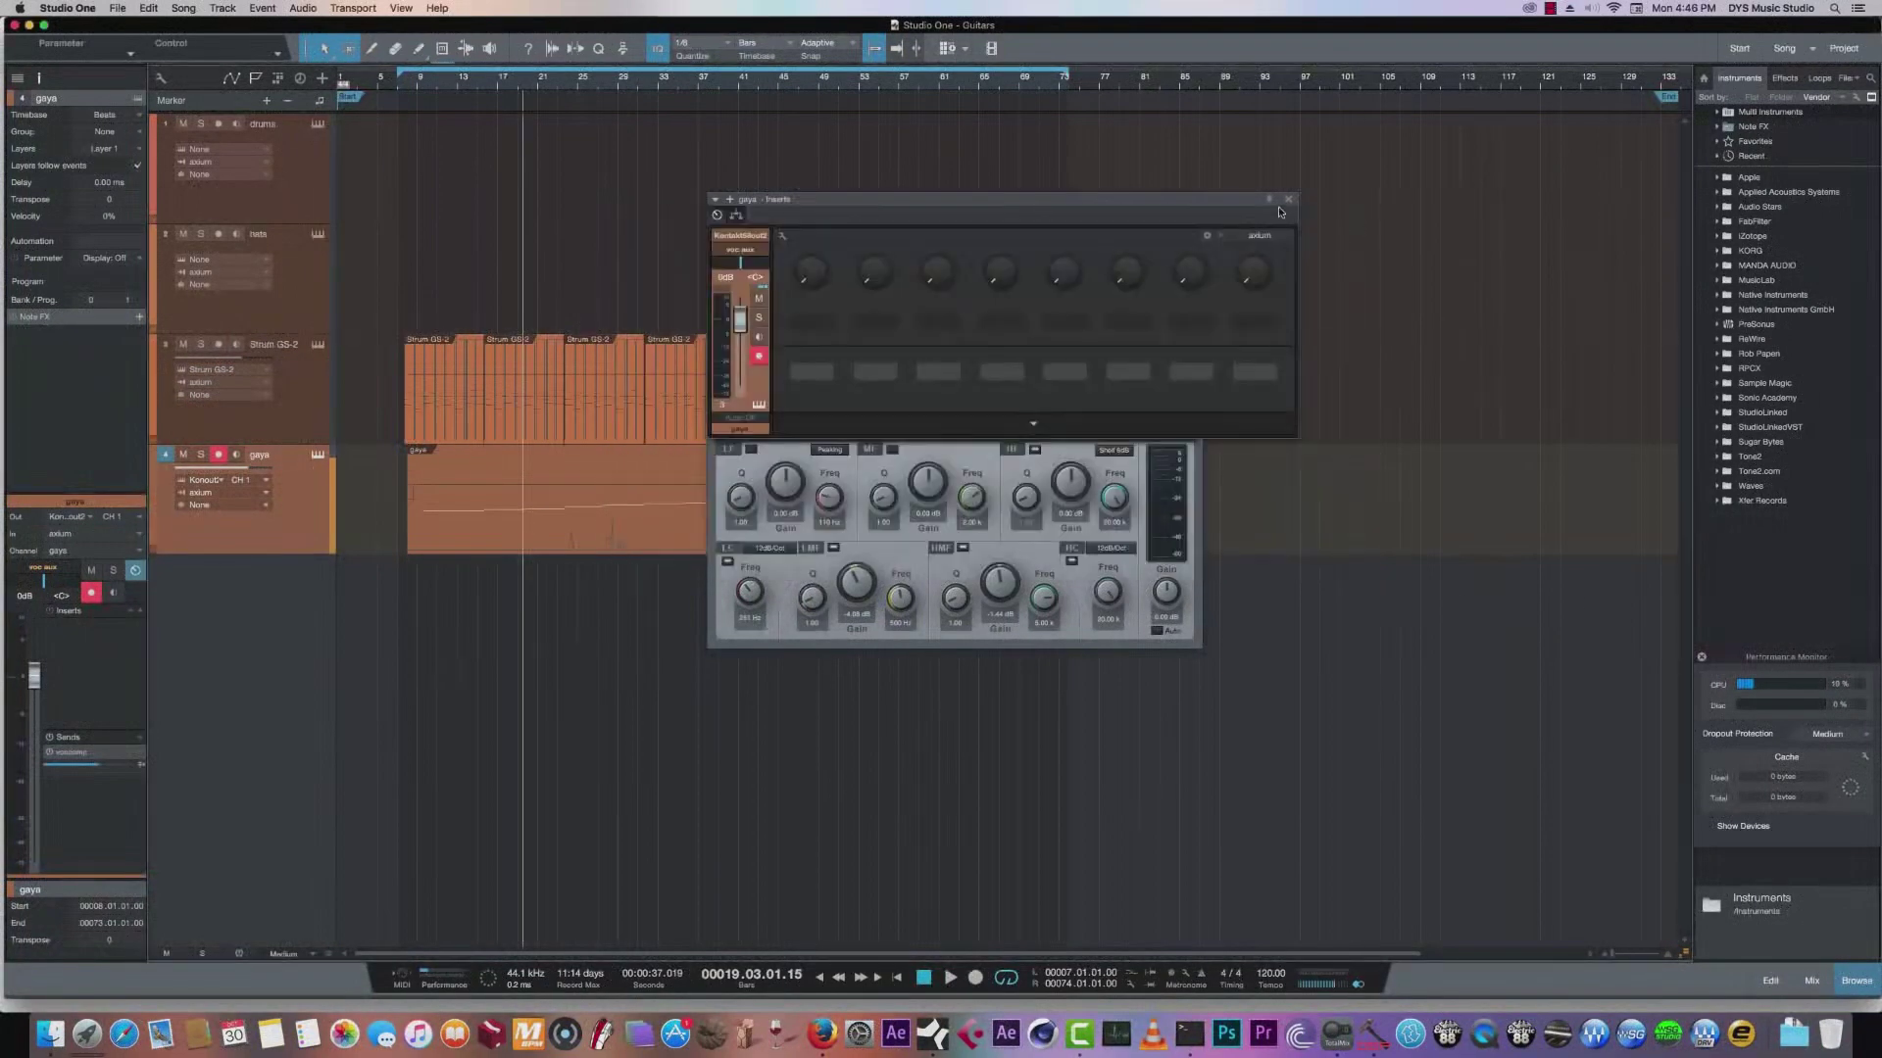
left_click(1288, 199)
left_click(1192, 199)
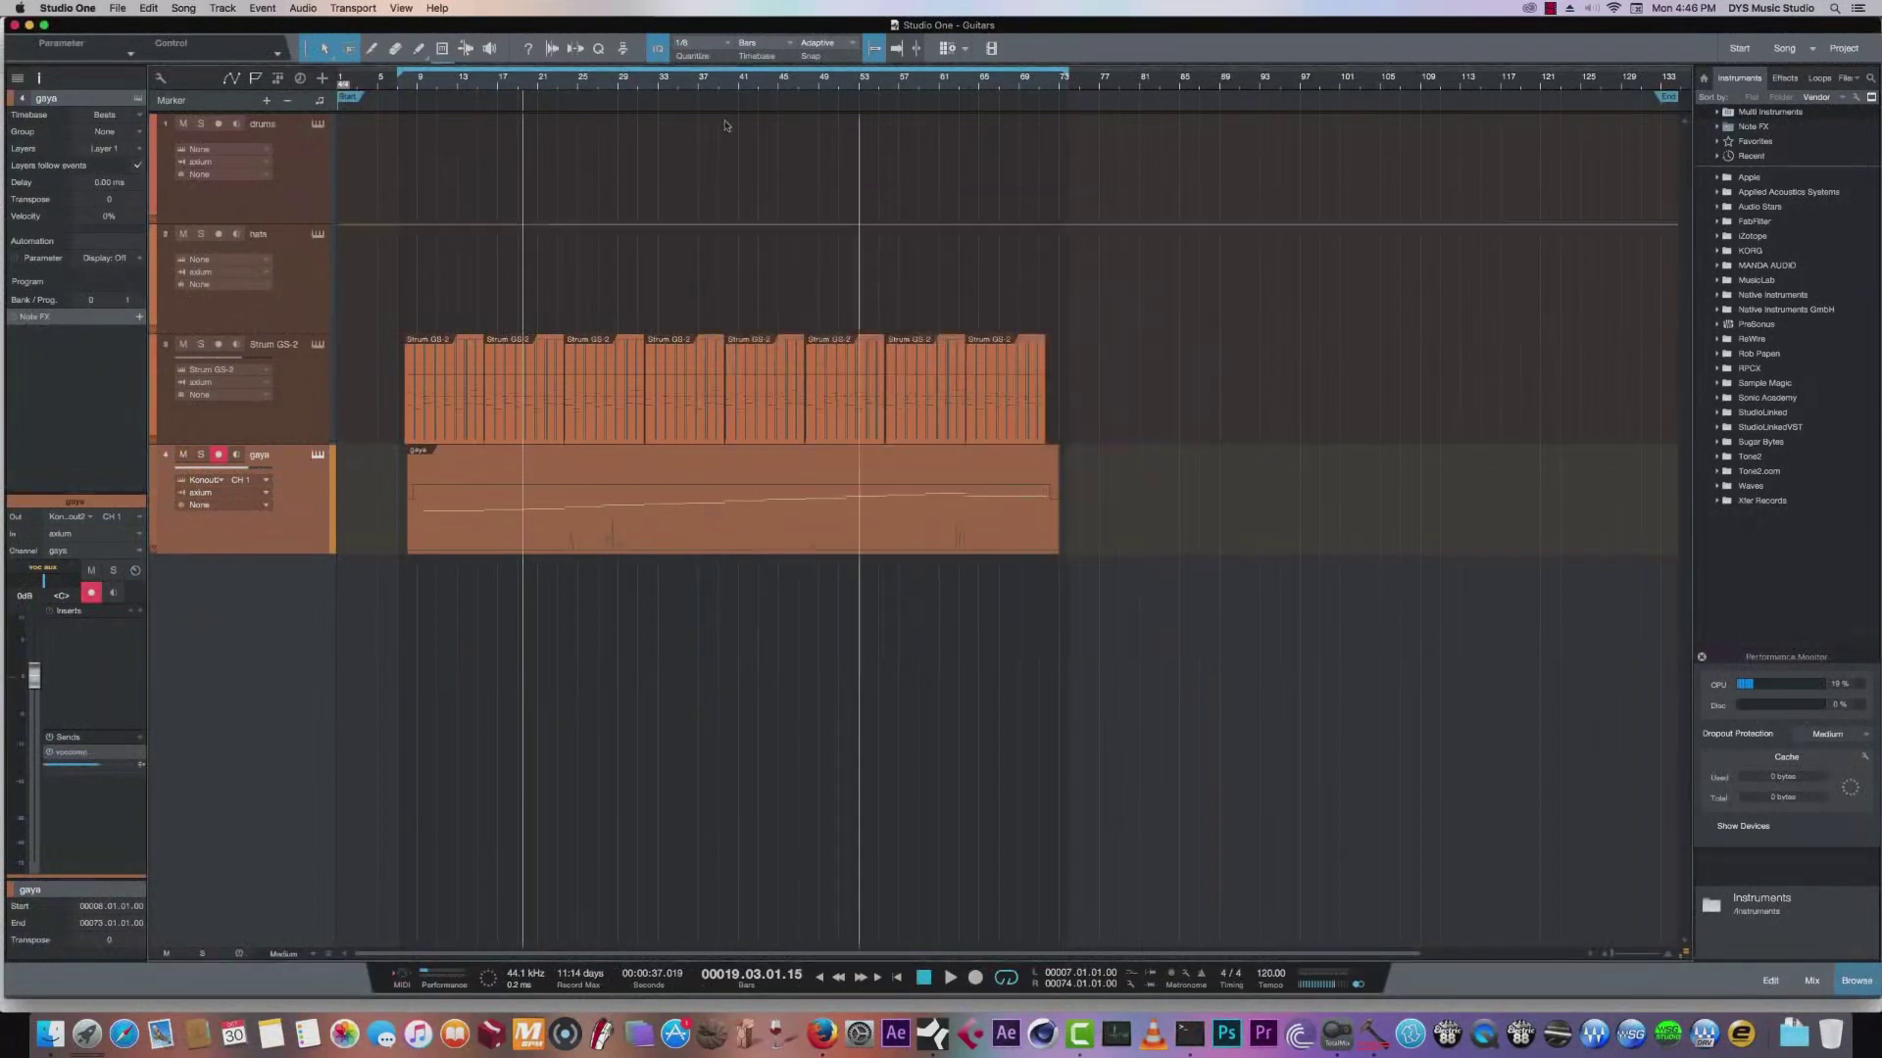
Play the song from bar 10 and switch off record-arm on the Strum GS-2 track.
left_click(427, 80)
left_click(300, 409)
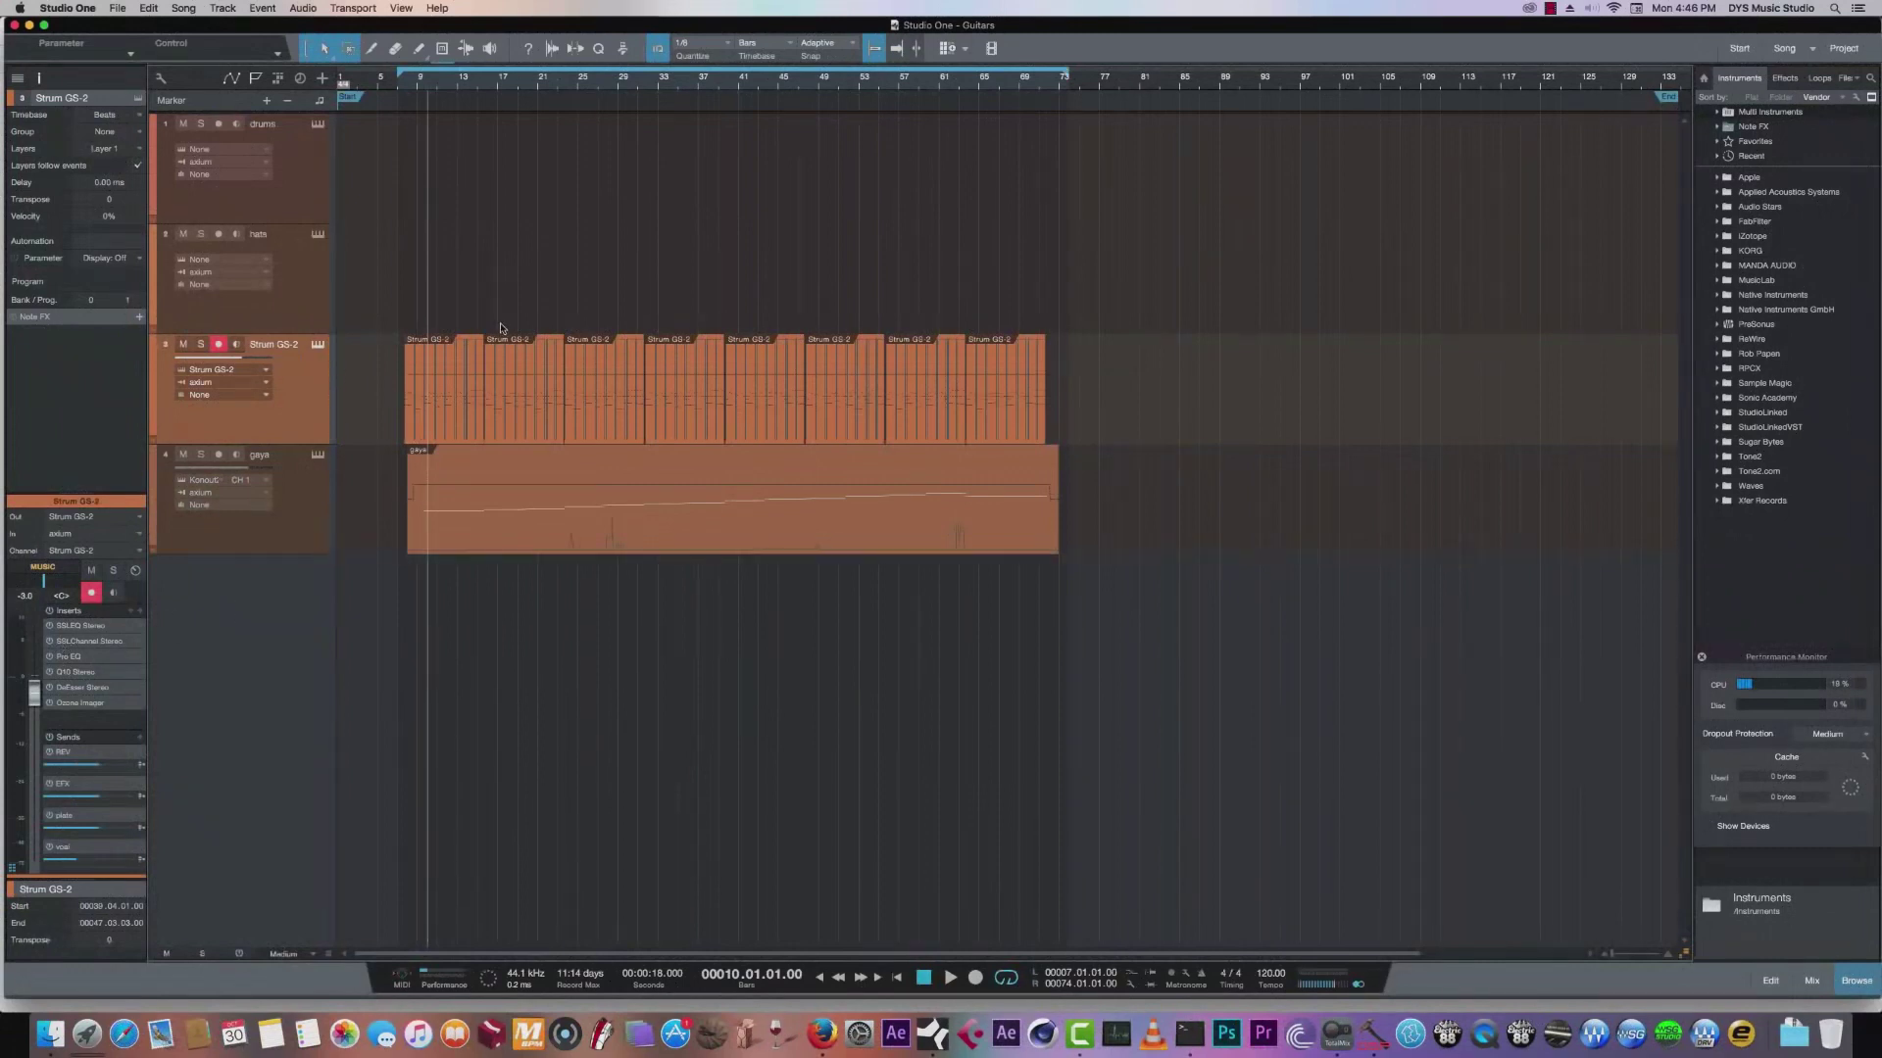
key("space")
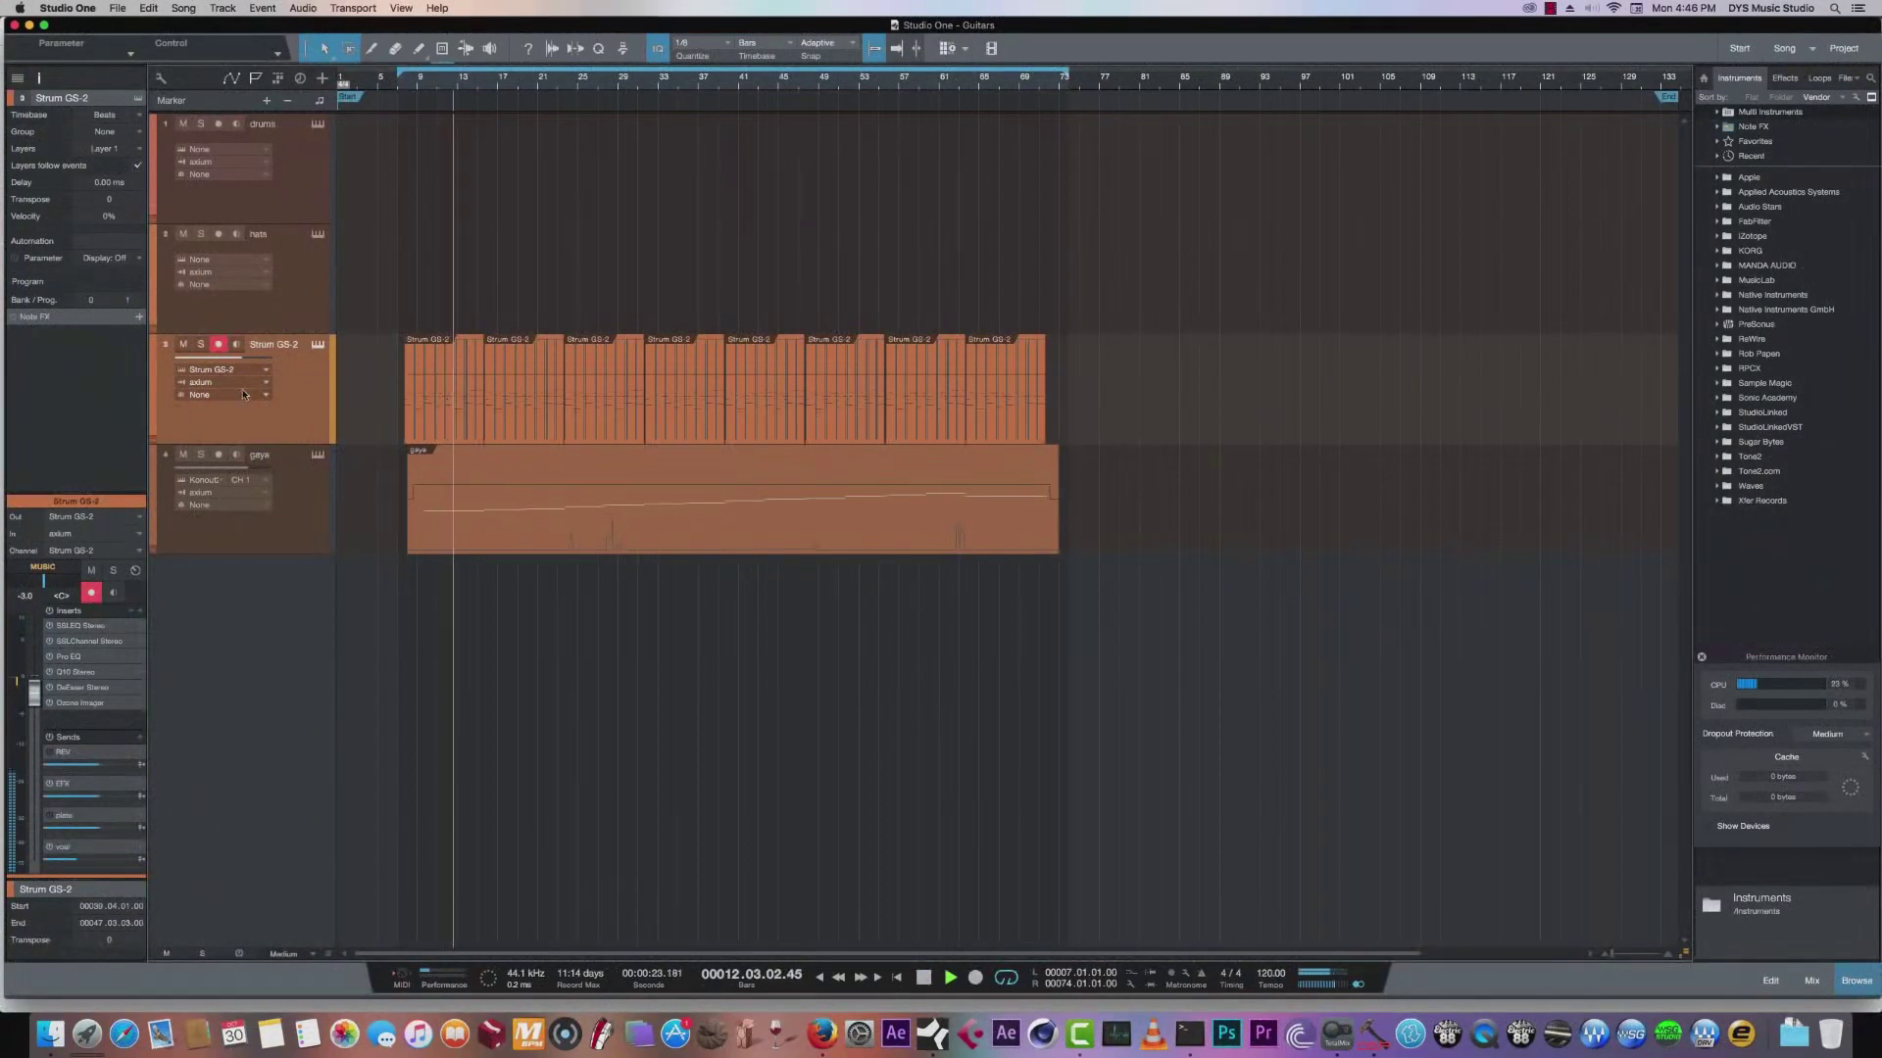
left_click(218, 345)
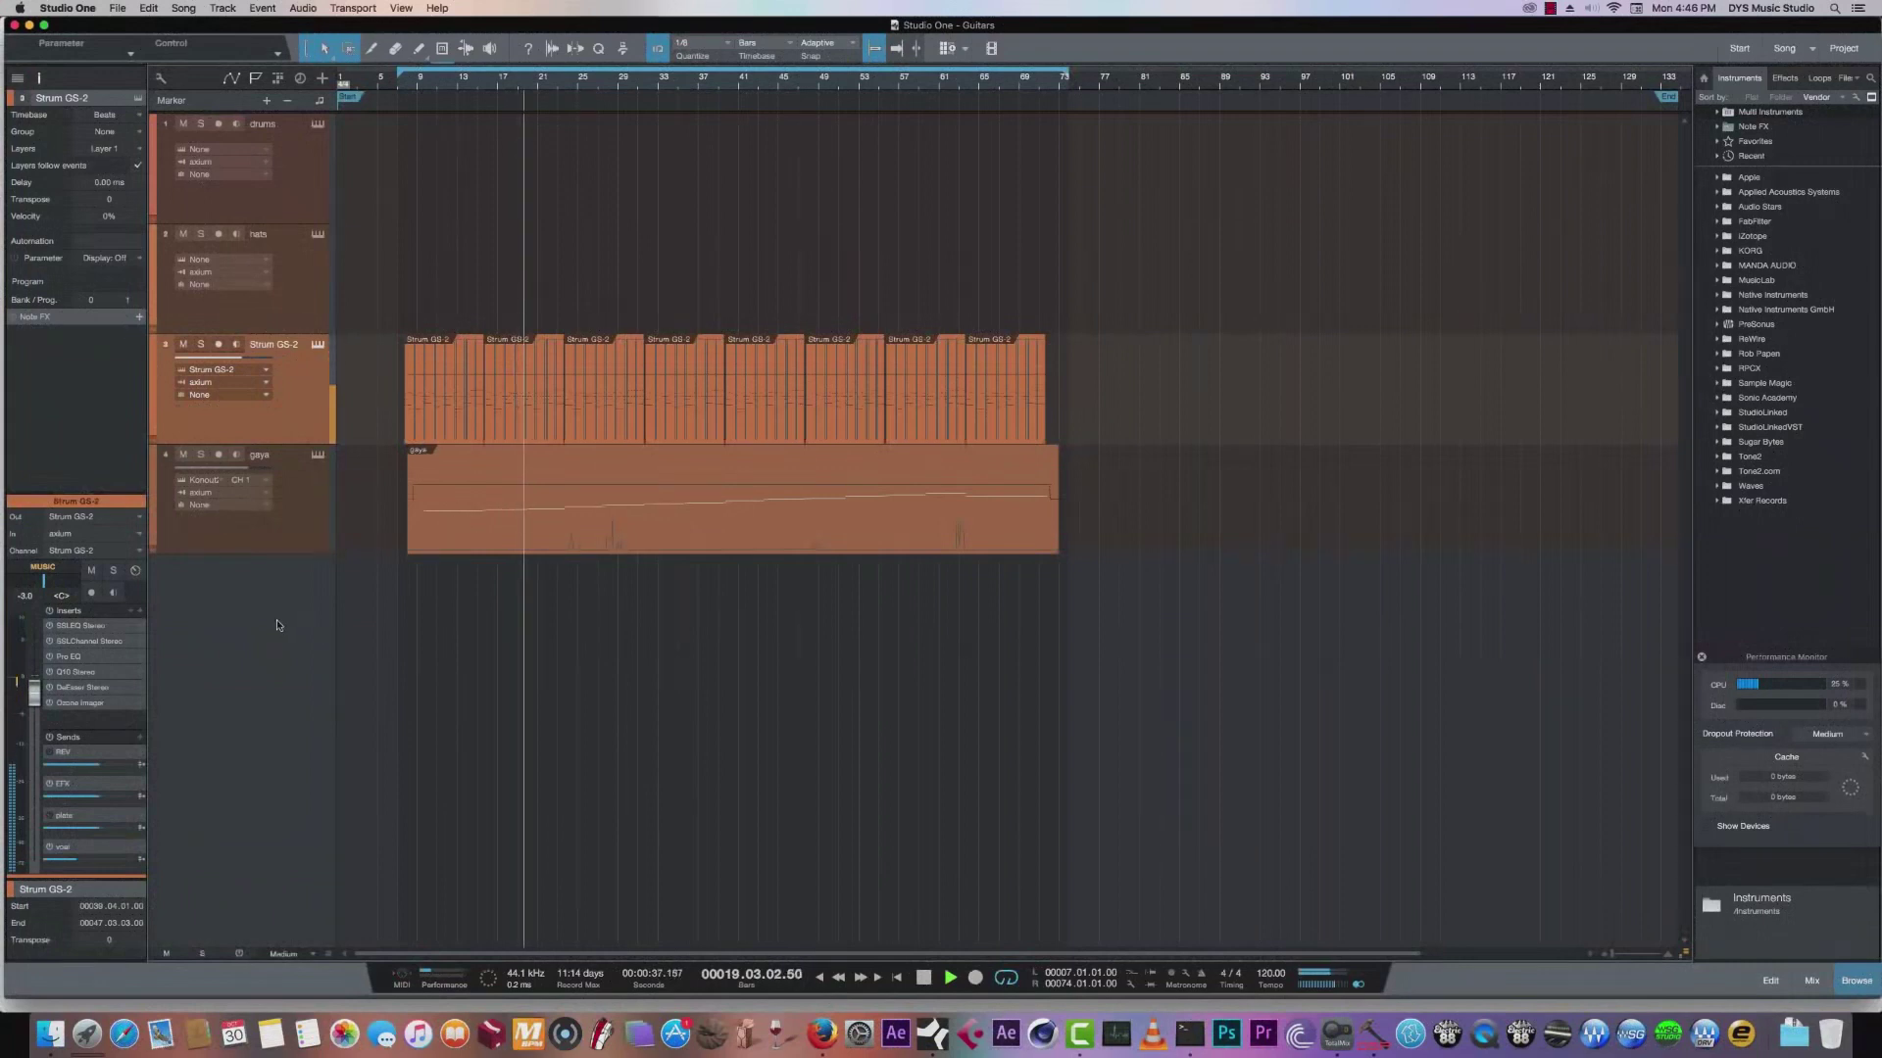
Stop the transport with the playhead at bar 20.
key("space")
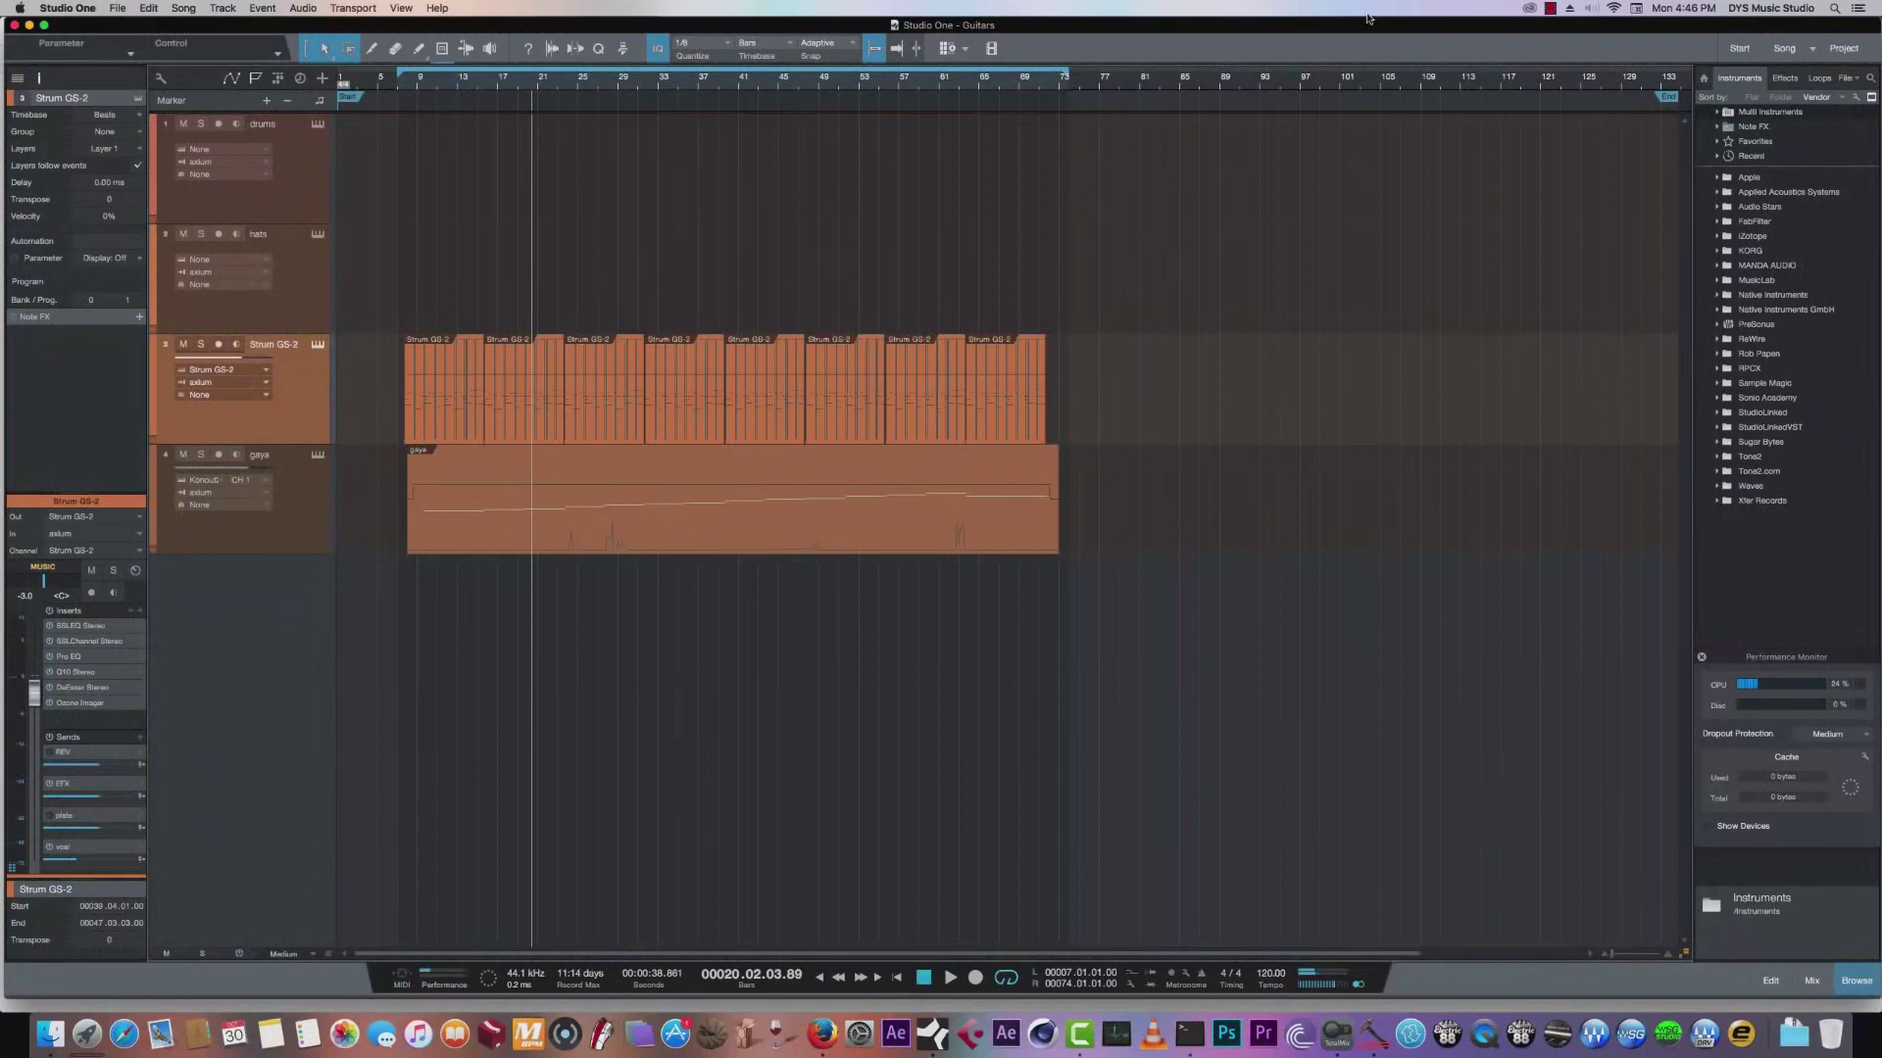